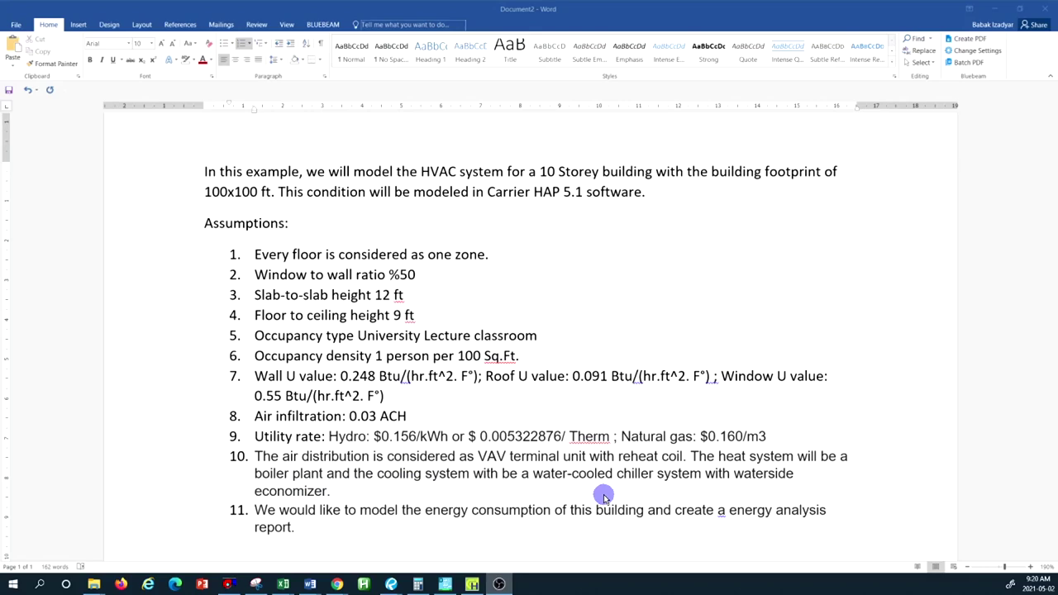
Review the assumptions in the Word document, switch to Carrier HAP 5.1 and start a Full Wizard Session.
scroll(496, 520, "down", 1)
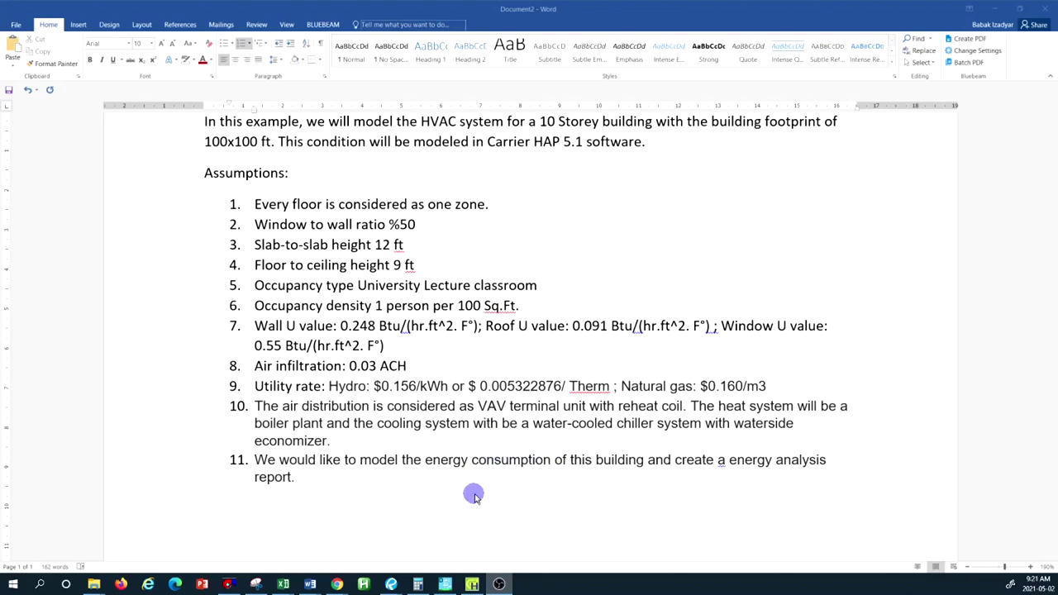
left_click(472, 585)
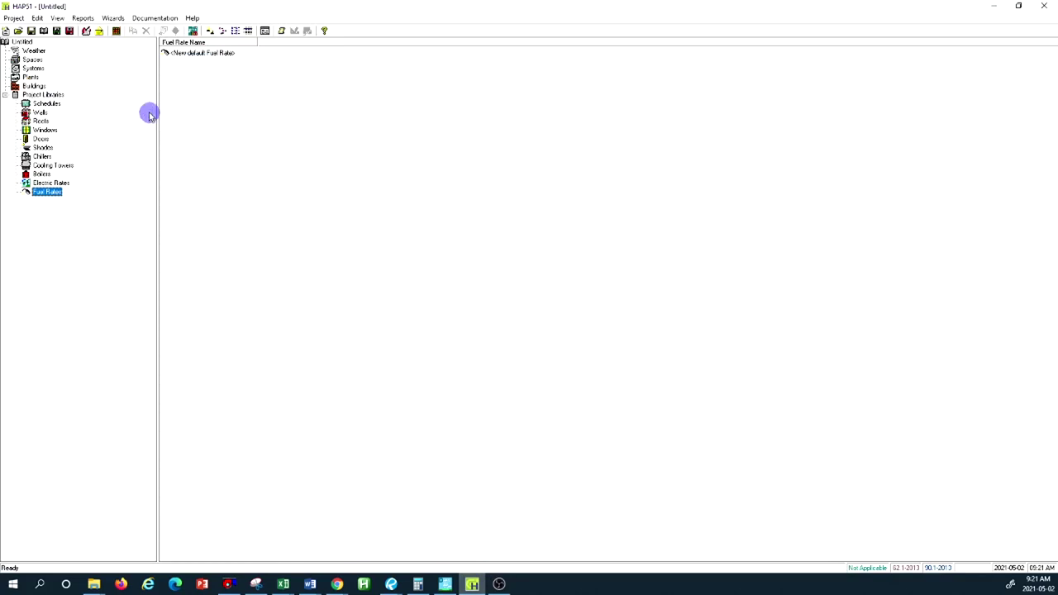
left_click(110, 18)
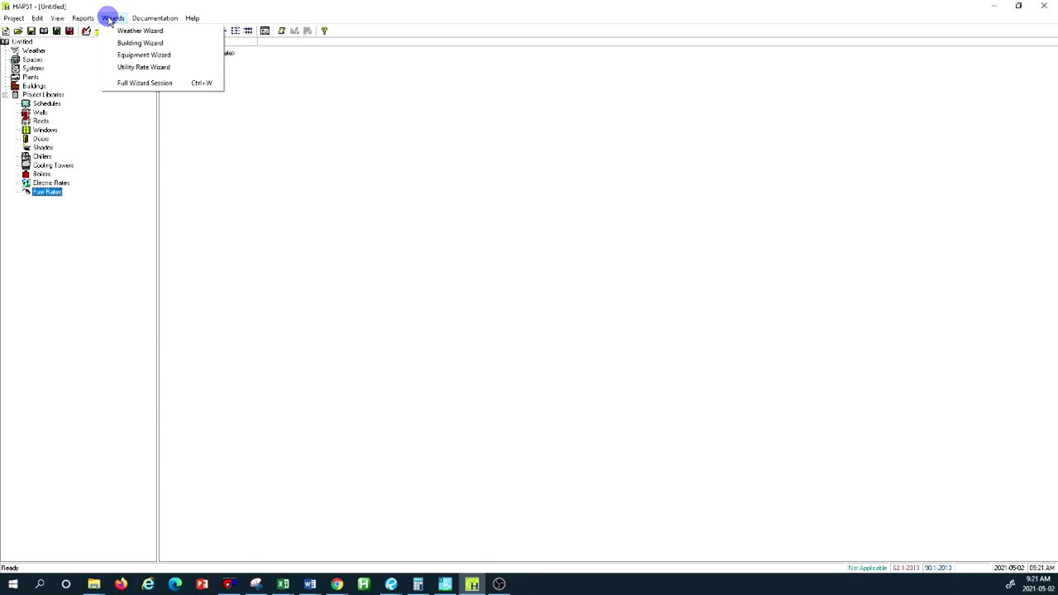
left_click(142, 82)
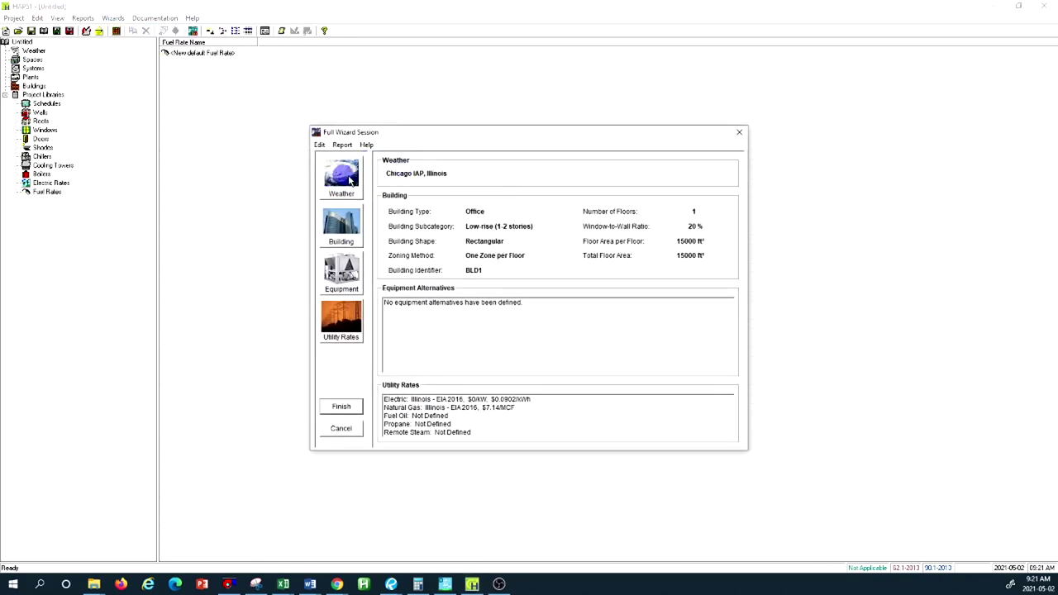
Set the project weather location to region Canada, location Ontario, city Toronto.
left_click(348, 180)
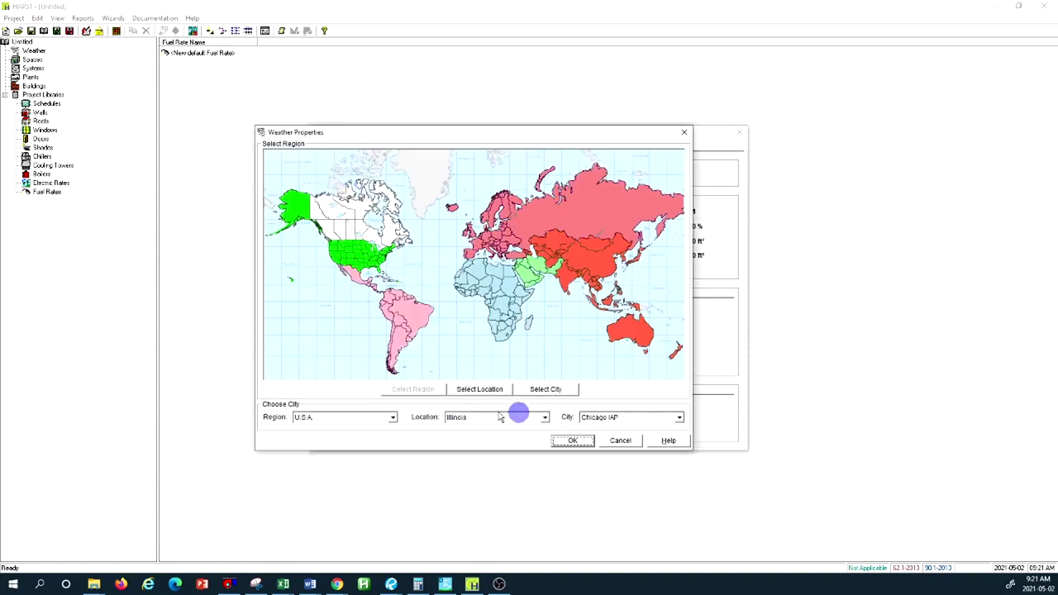
left_click(376, 421)
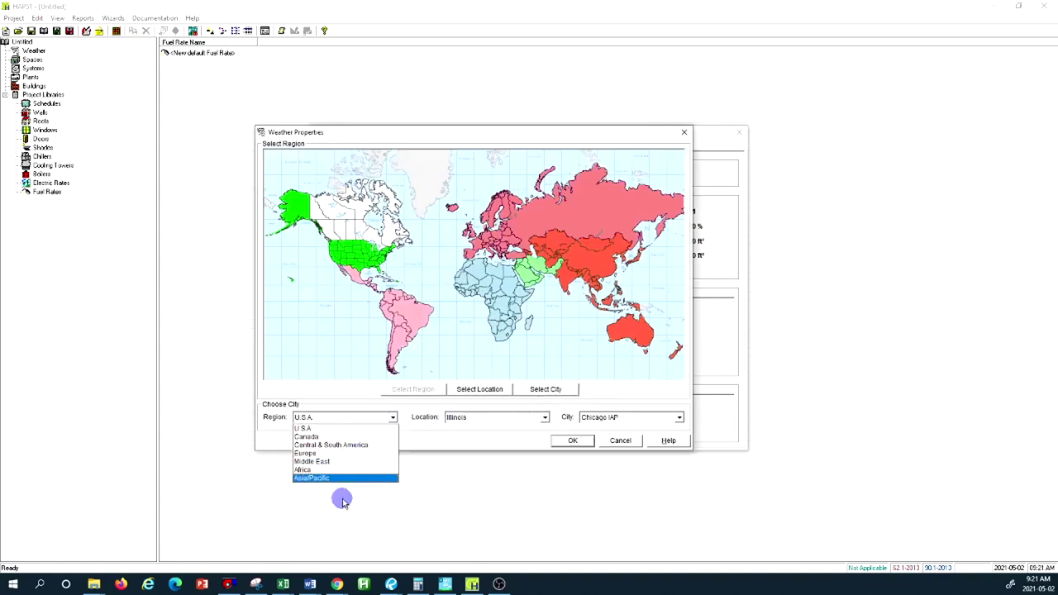
left_click(341, 437)
left_click(492, 417)
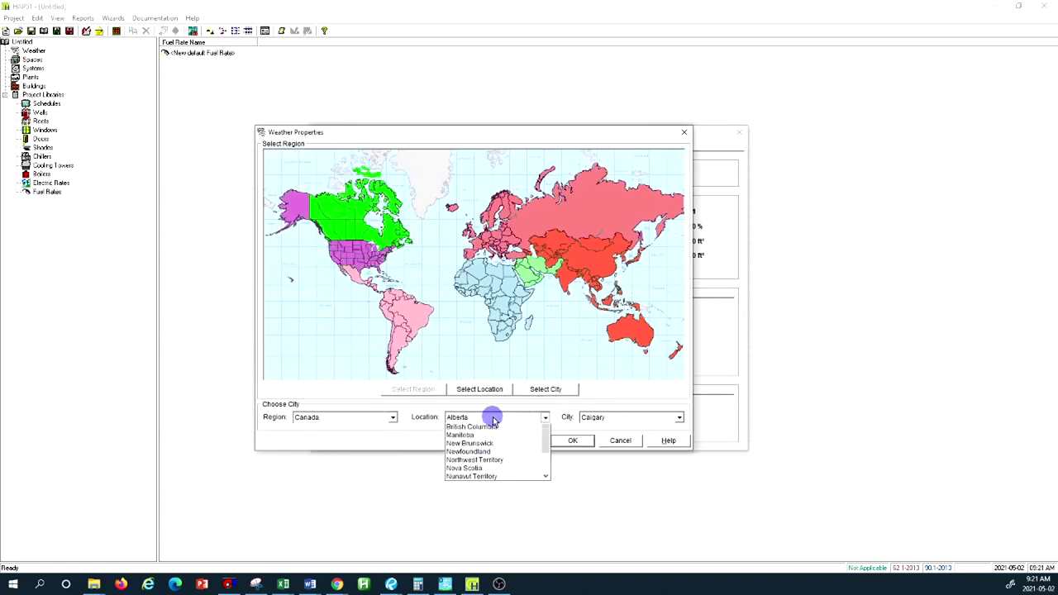
scroll(501, 467, "down", 2)
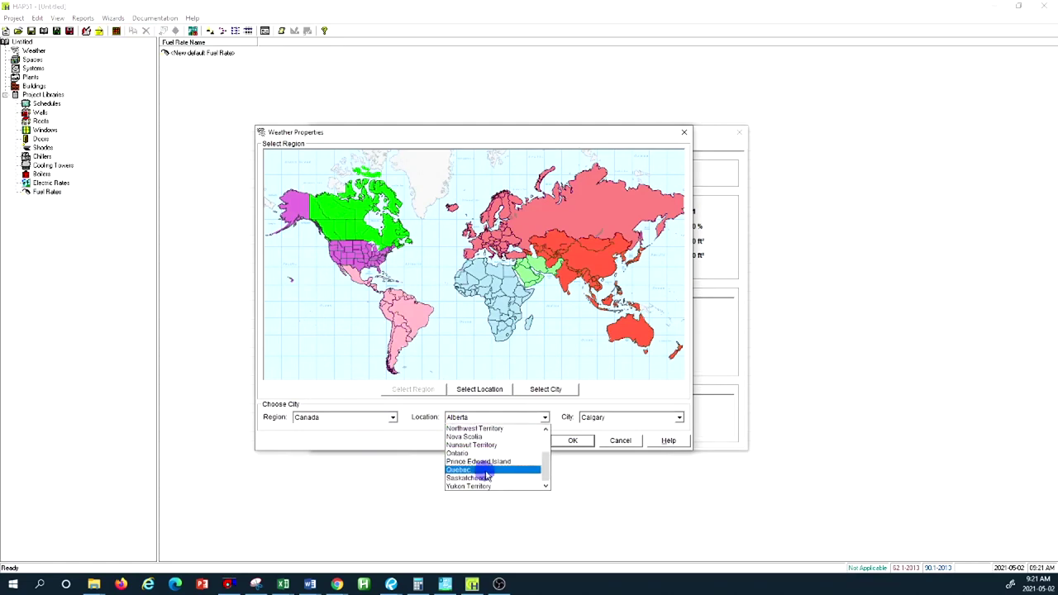
left_click(493, 453)
left_click(637, 419)
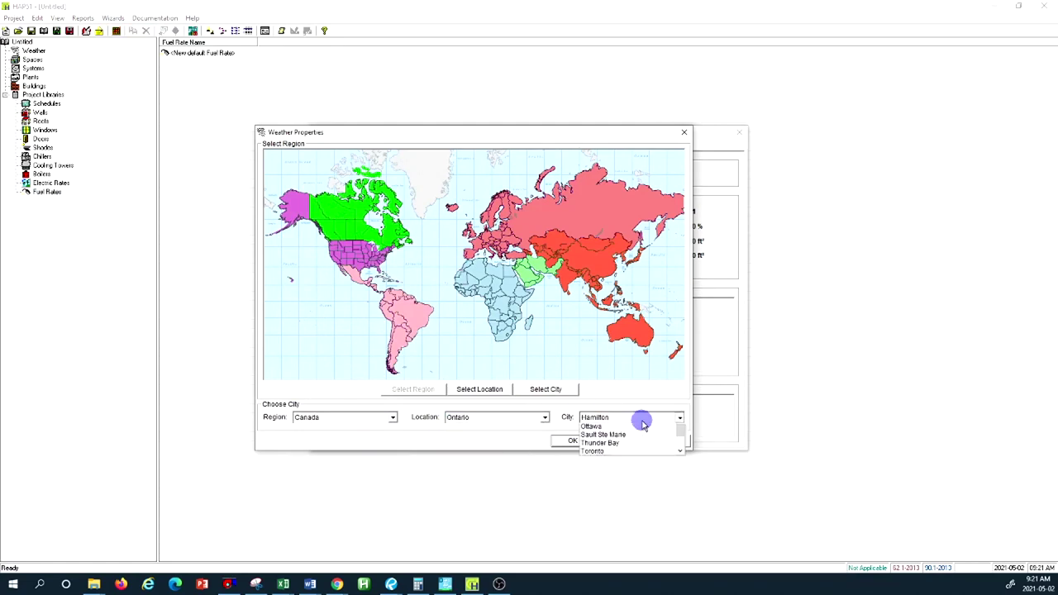
left_click(629, 488)
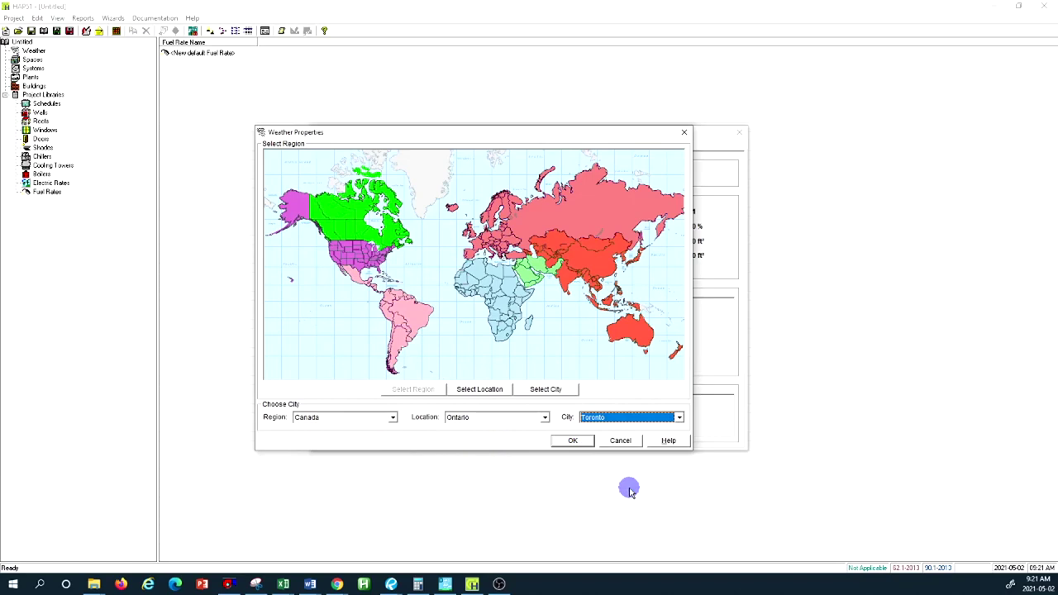
left_click(576, 441)
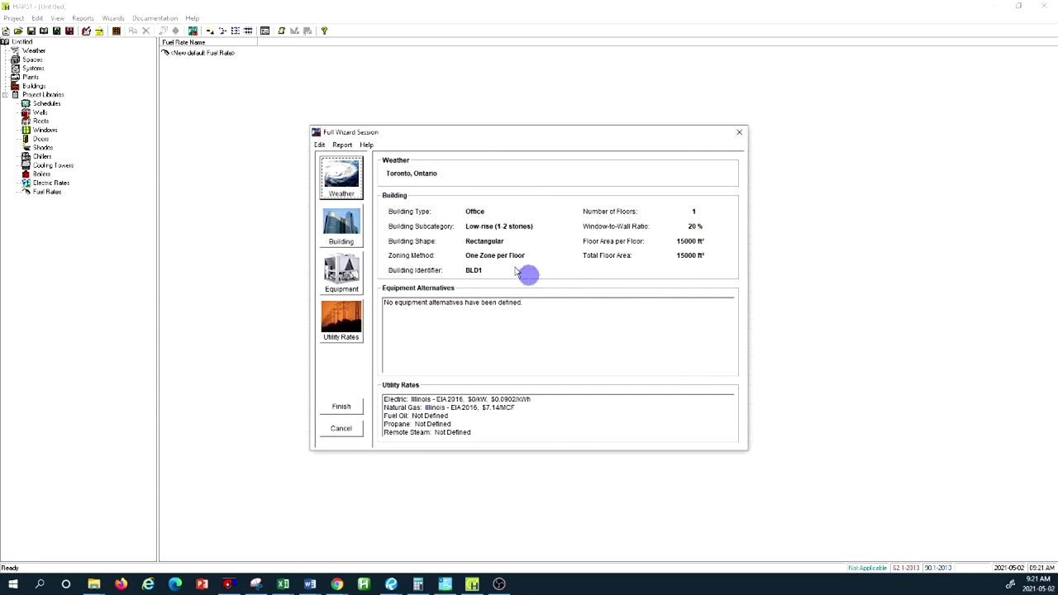
Define the building as type School with subcategory College/university, keeping the Rectangular shape.
left_click(347, 232)
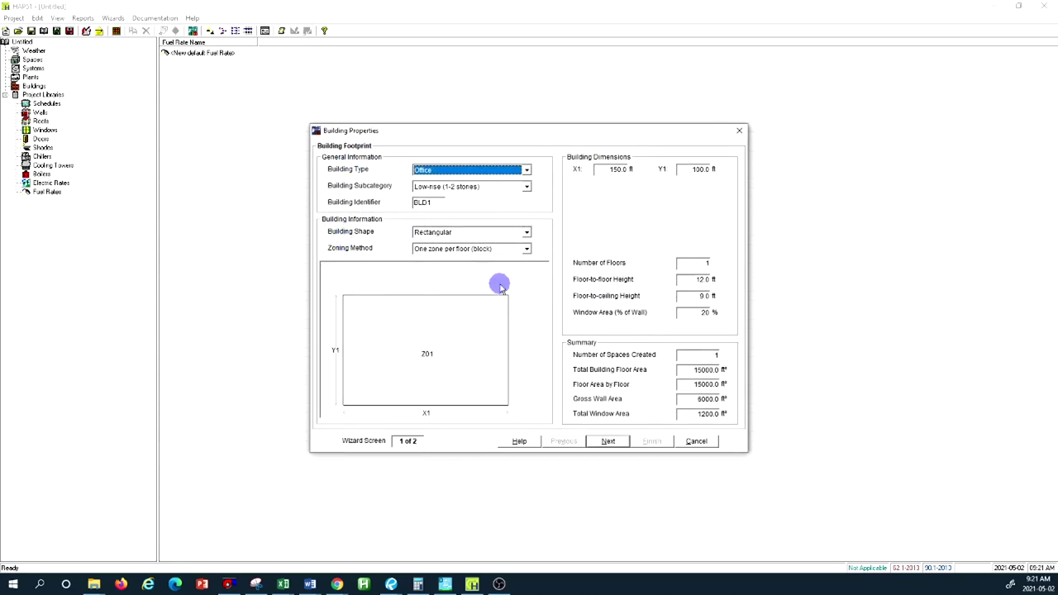
left_click(525, 171)
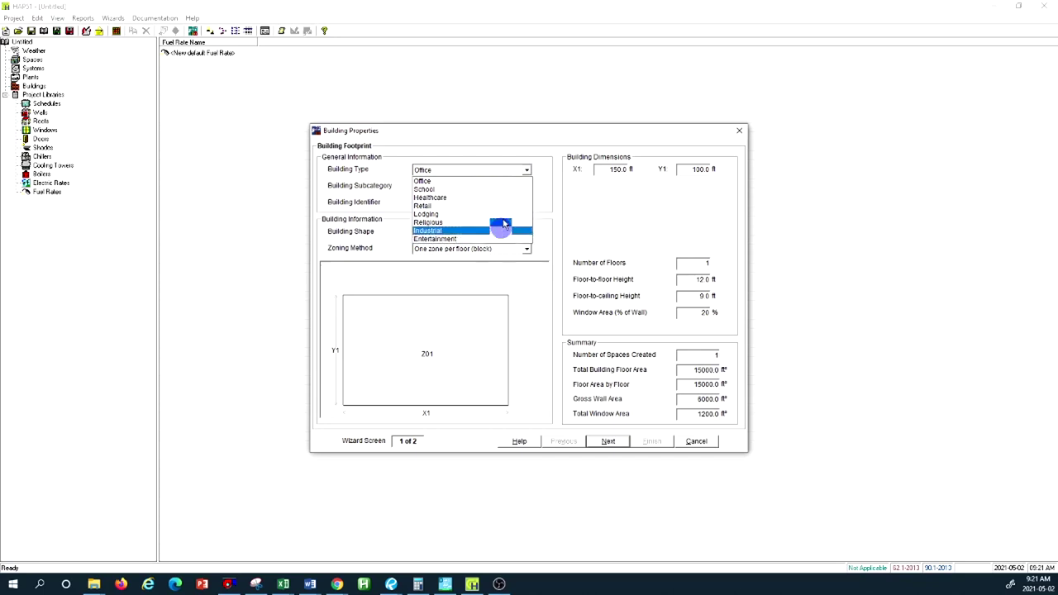
left_click(486, 191)
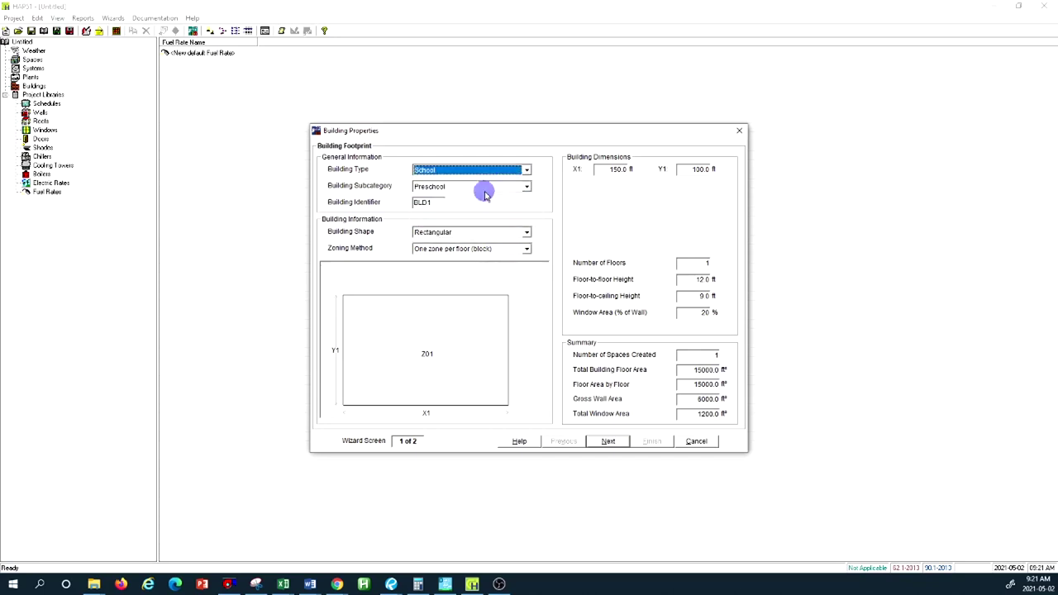
left_click(527, 188)
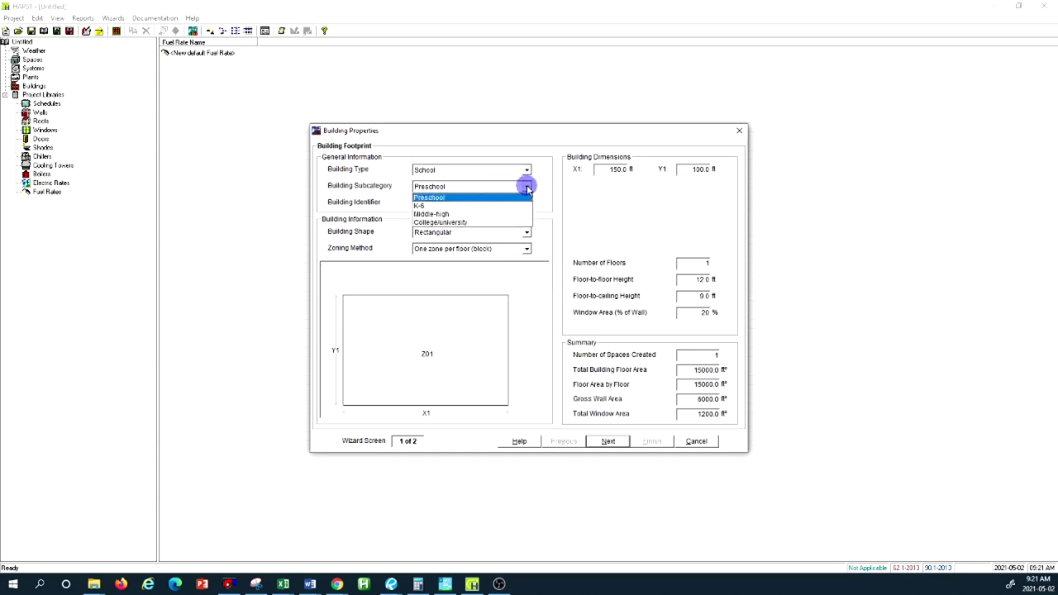
left_click(492, 223)
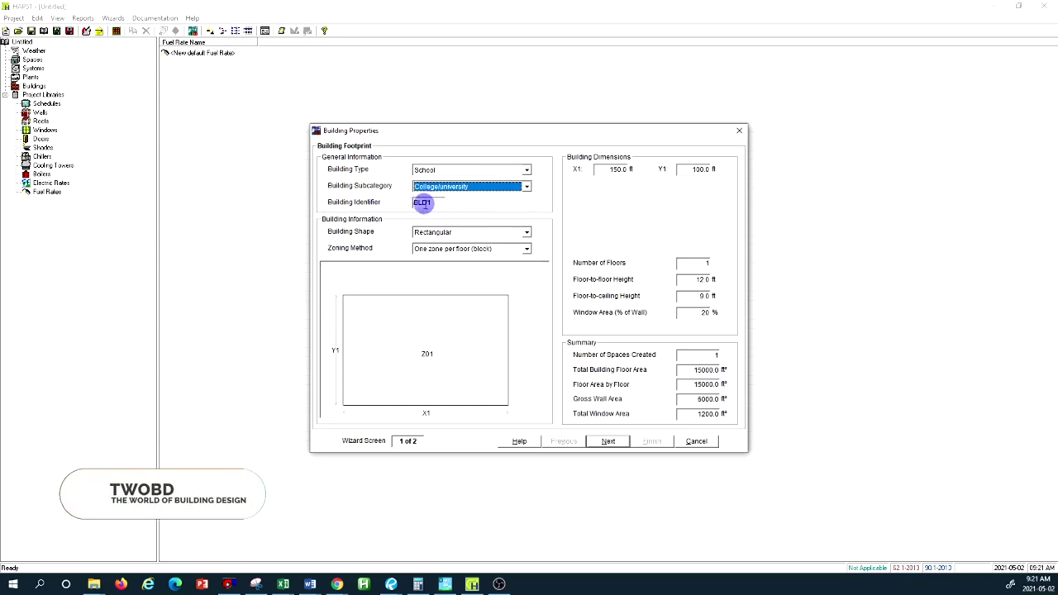
left_click(477, 238)
left_click(476, 236)
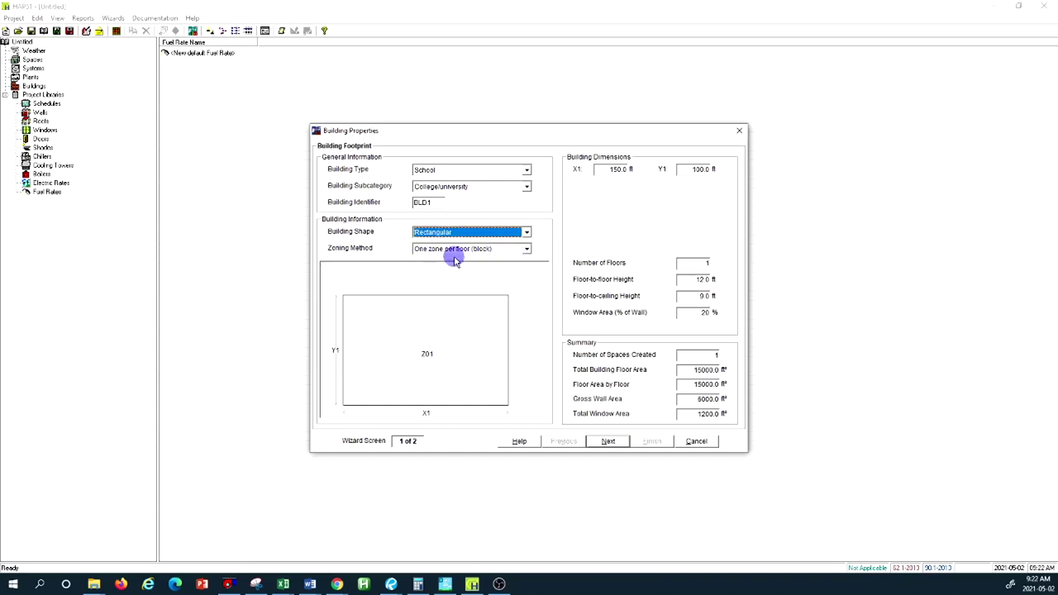
Set the building's X1 dimension to 100 ft, 10 floors and a 50% window area, and proceed to the building details.
double_click(612, 170)
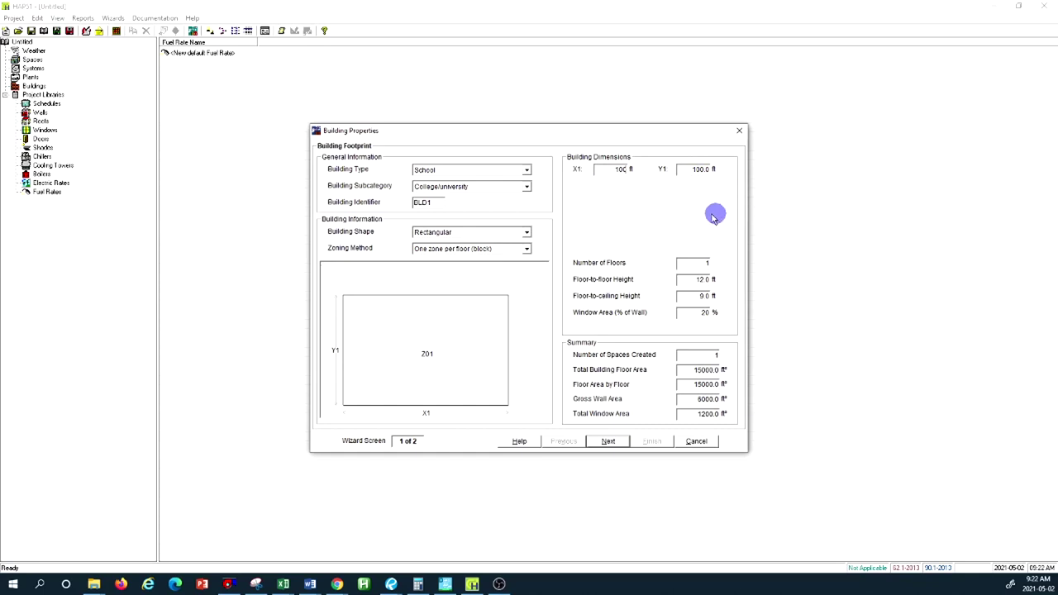
left_click(693, 262)
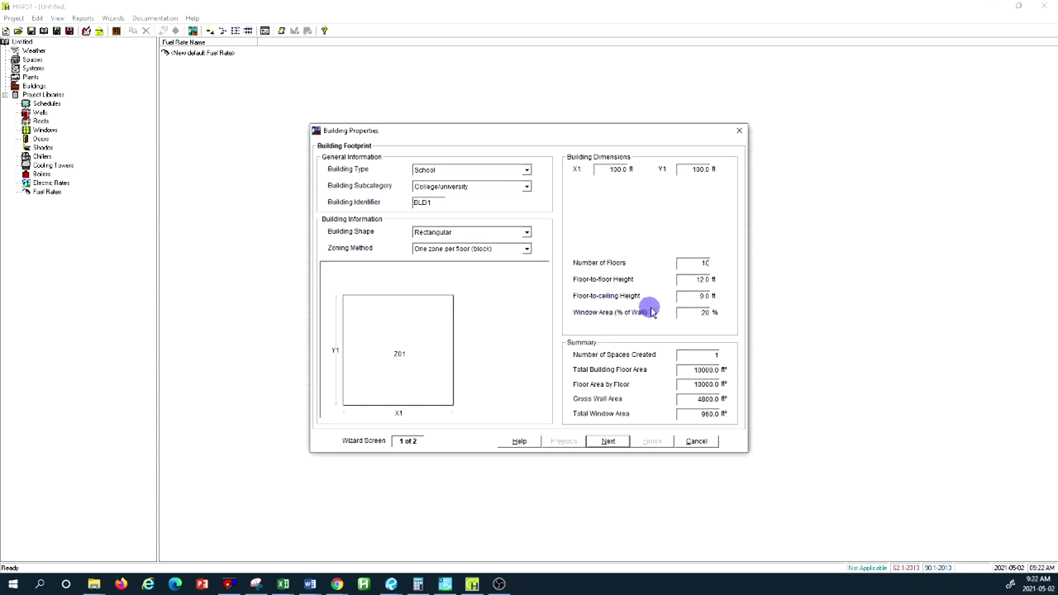
left_click(693, 312)
left_click_drag(697, 312, 716, 312)
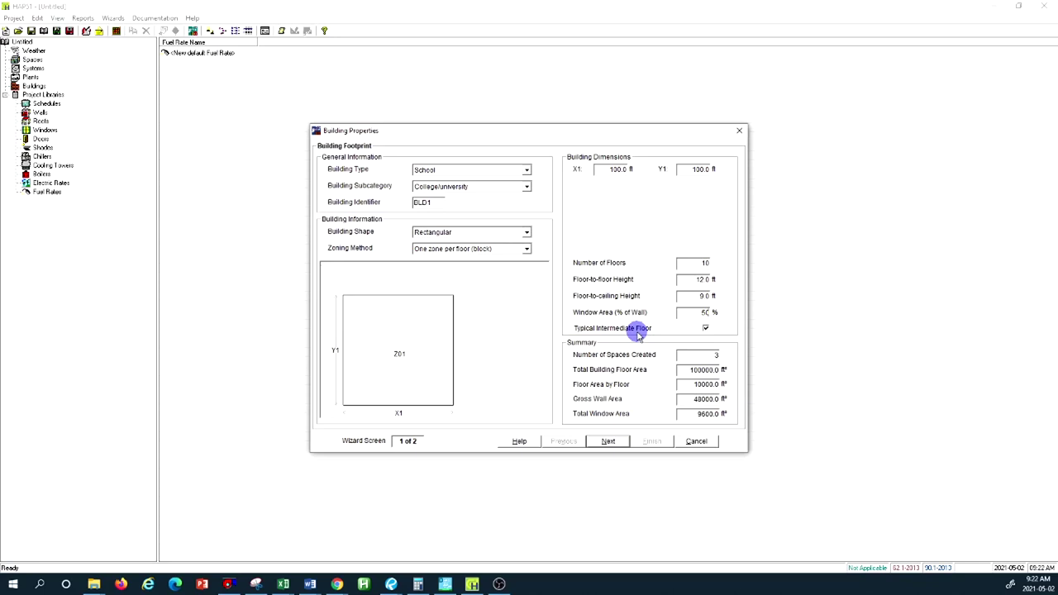
left_click(609, 442)
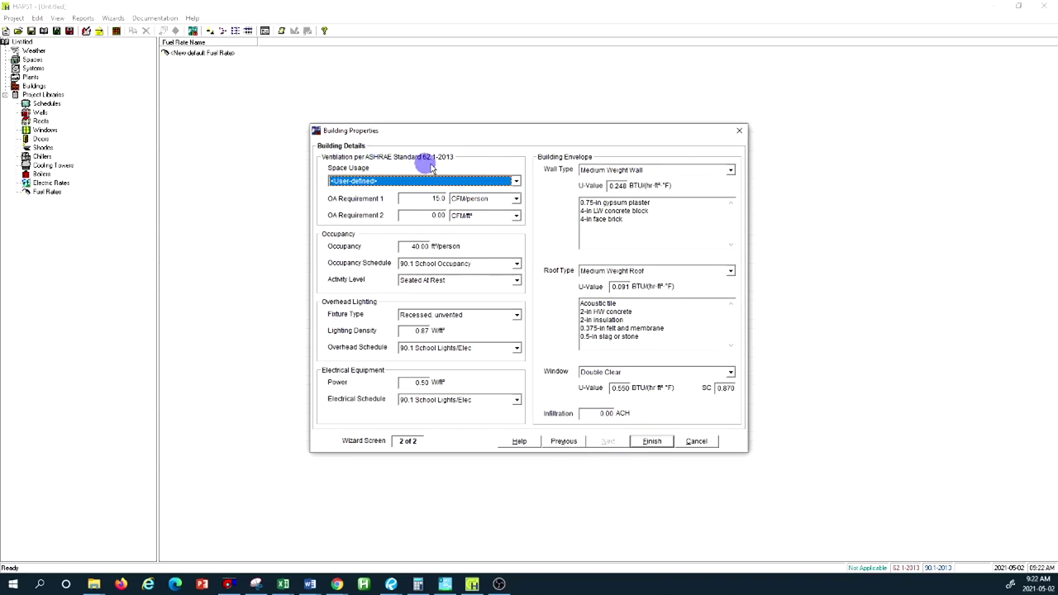
Set the space usage to EDUCATION: Lecture classroom and the occupancy to 100 ft²/person.
left_click(473, 182)
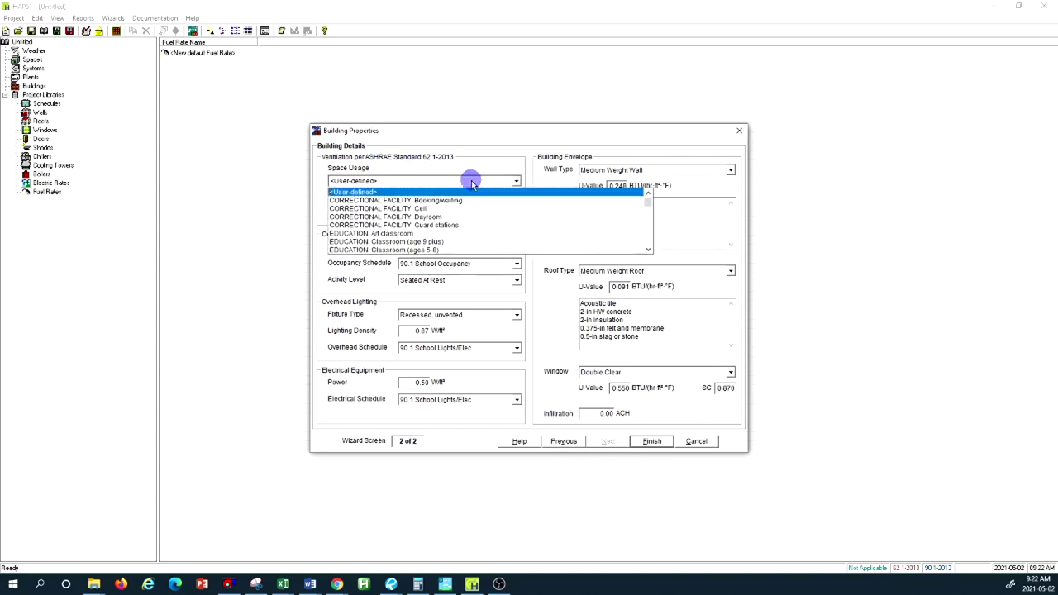
scroll(503, 224, "down", 2)
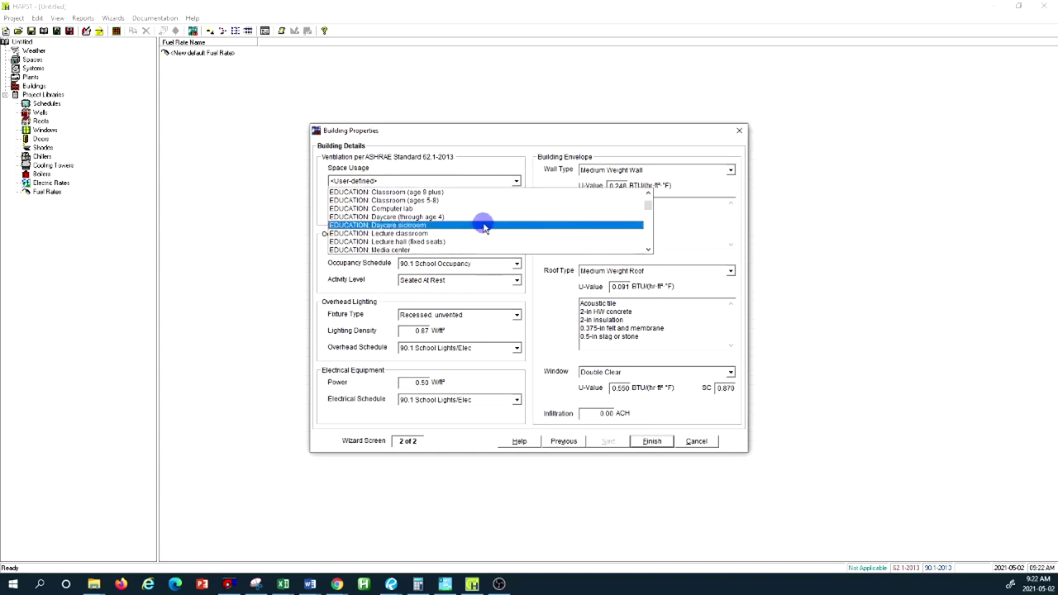
left_click(440, 234)
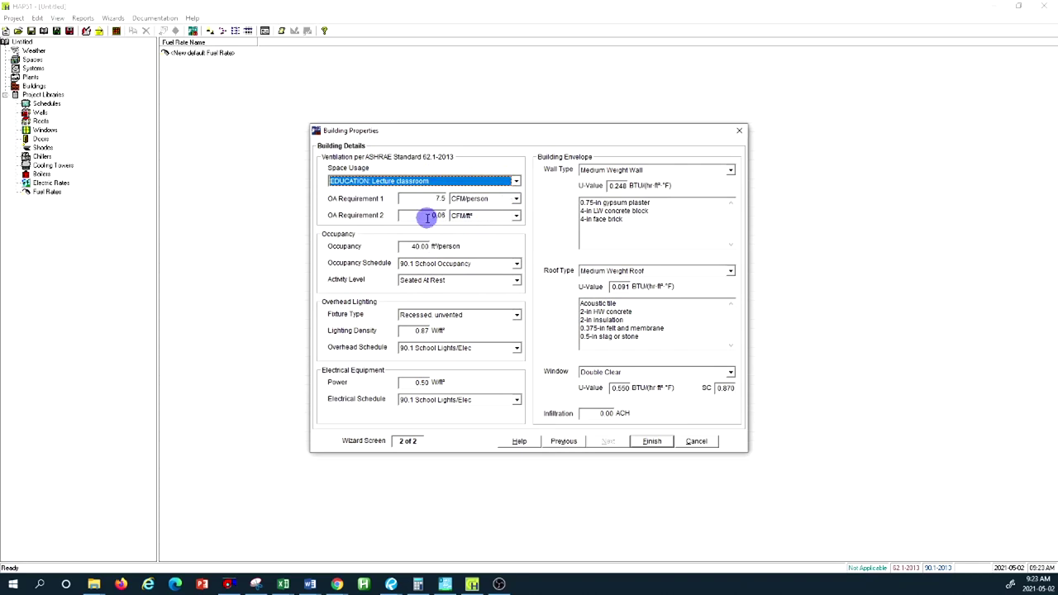
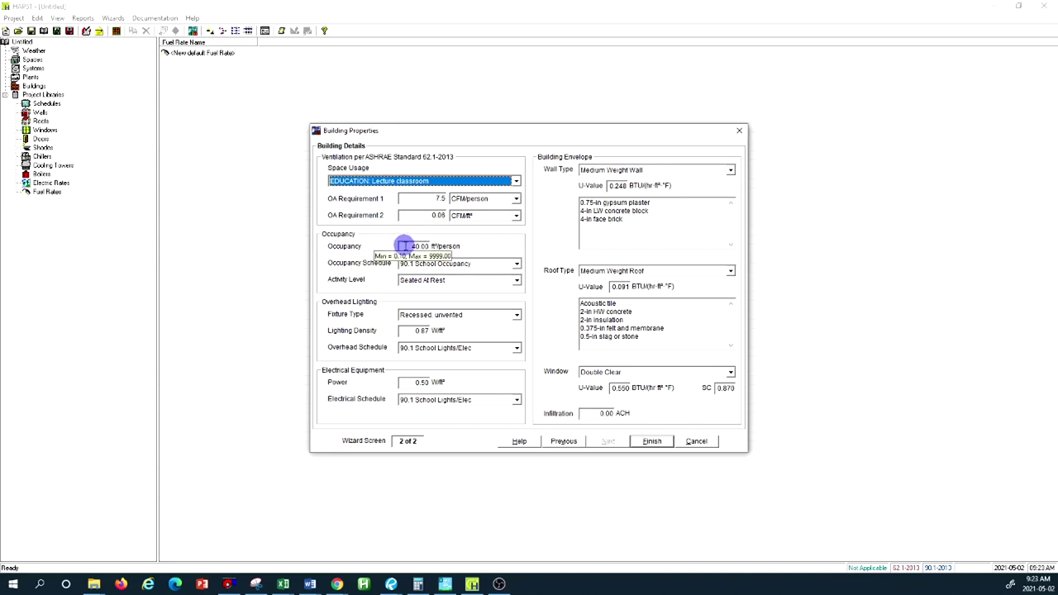
left_click(403, 247)
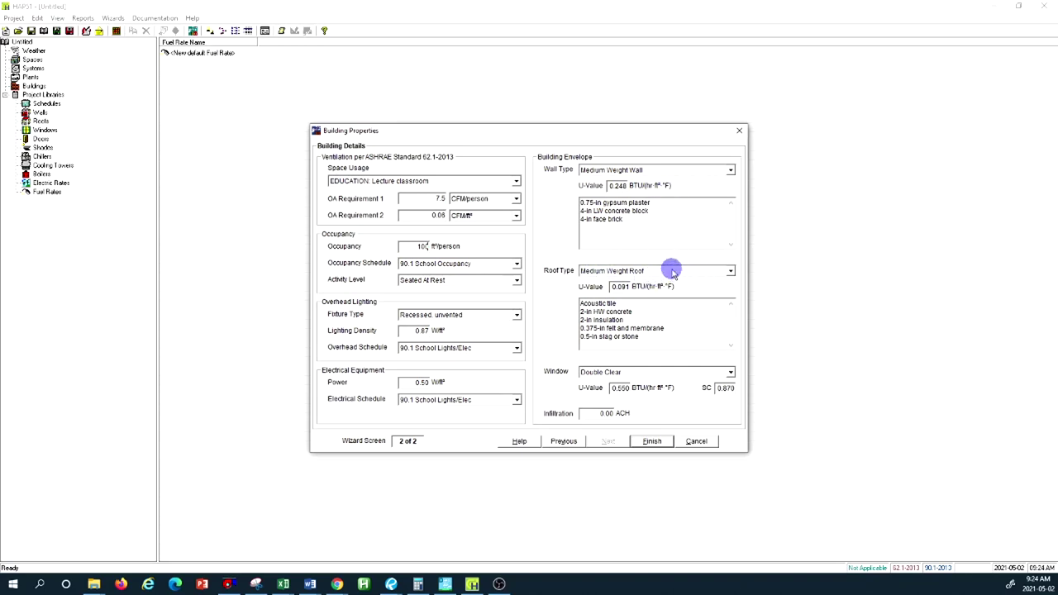
Check the envelope values in the Word assumptions, keep the Double Clear window, and finish the building properties with 0.03 ACH infiltration.
left_click(314, 584)
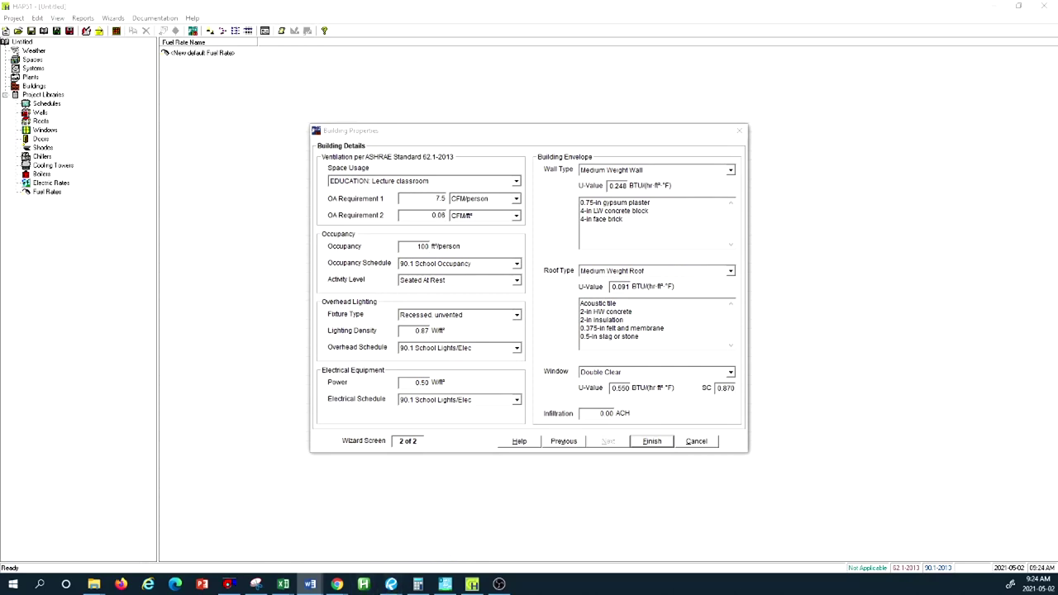
mouse_move(314, 585)
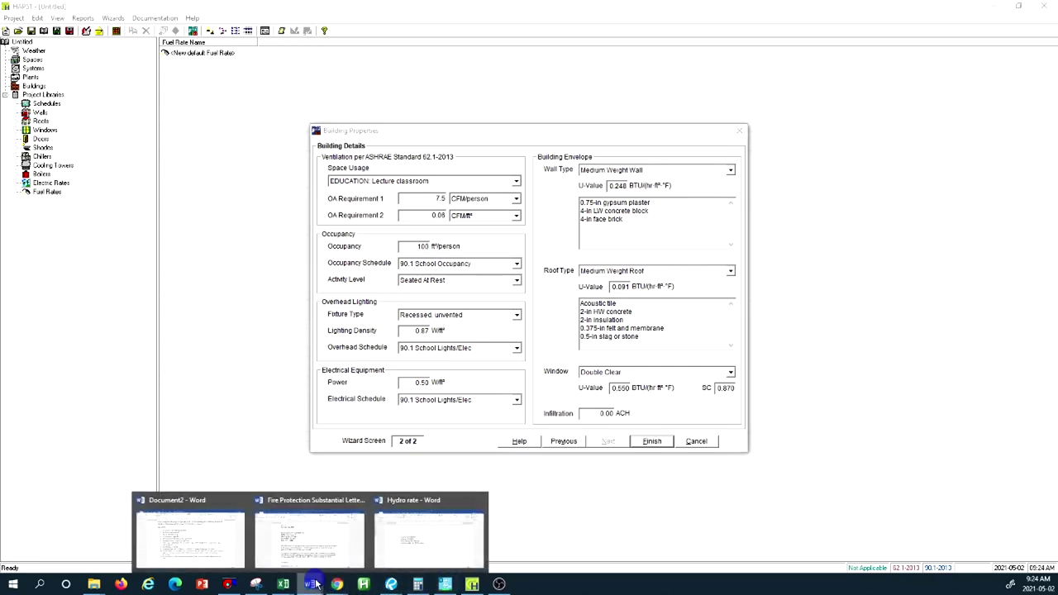
left_click(198, 538)
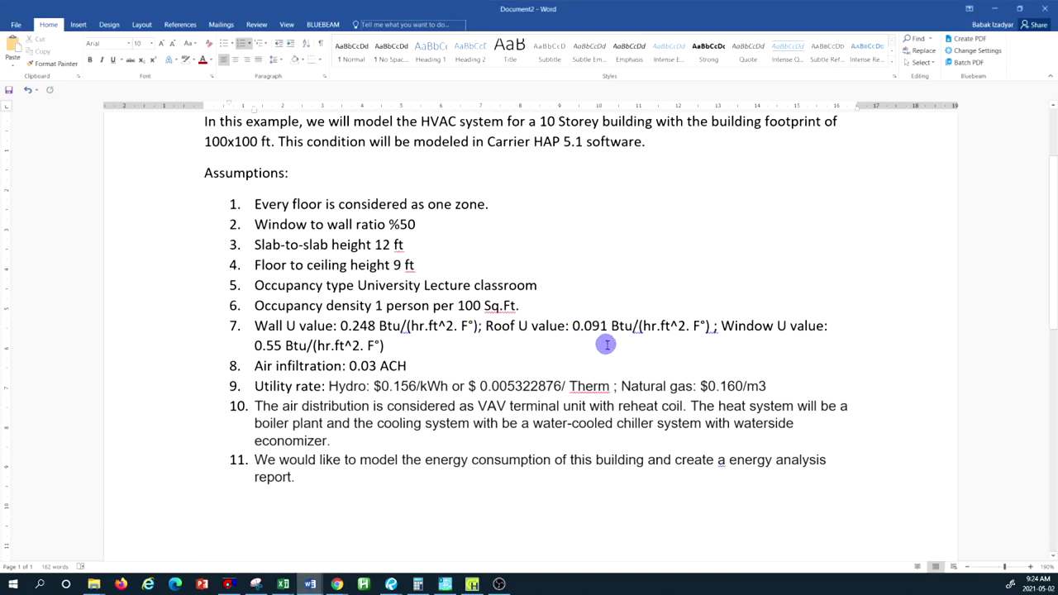
left_click(995, 6)
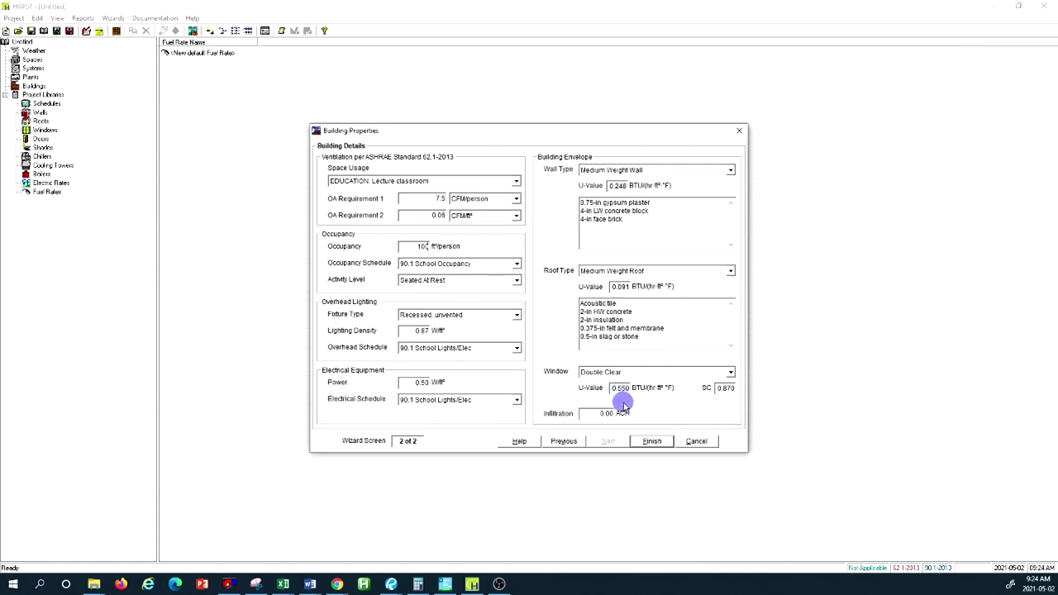
left_click(661, 374)
left_click(660, 373)
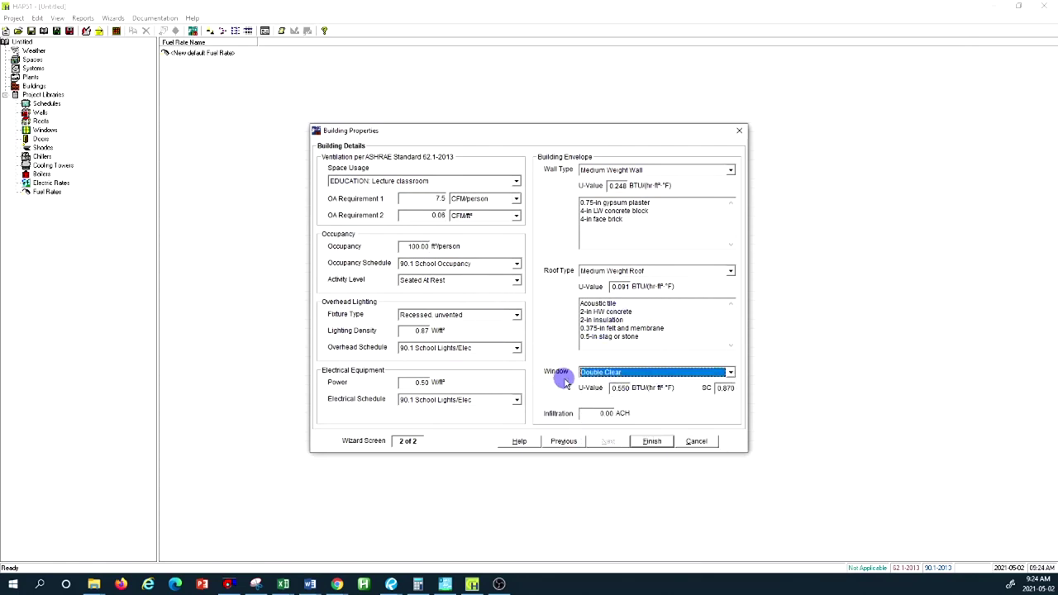
left_click(587, 414)
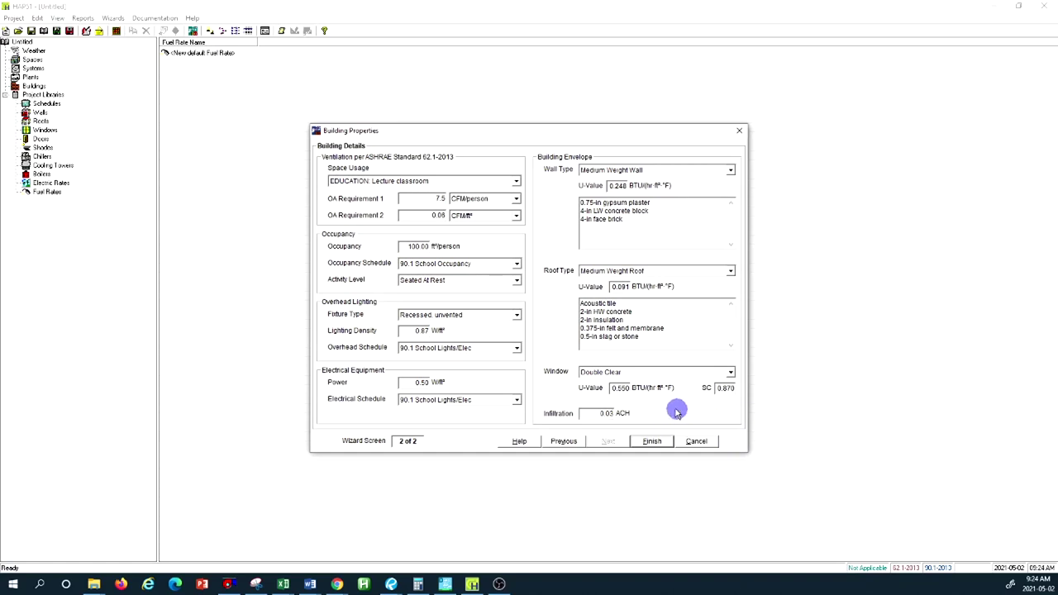
left_click(653, 443)
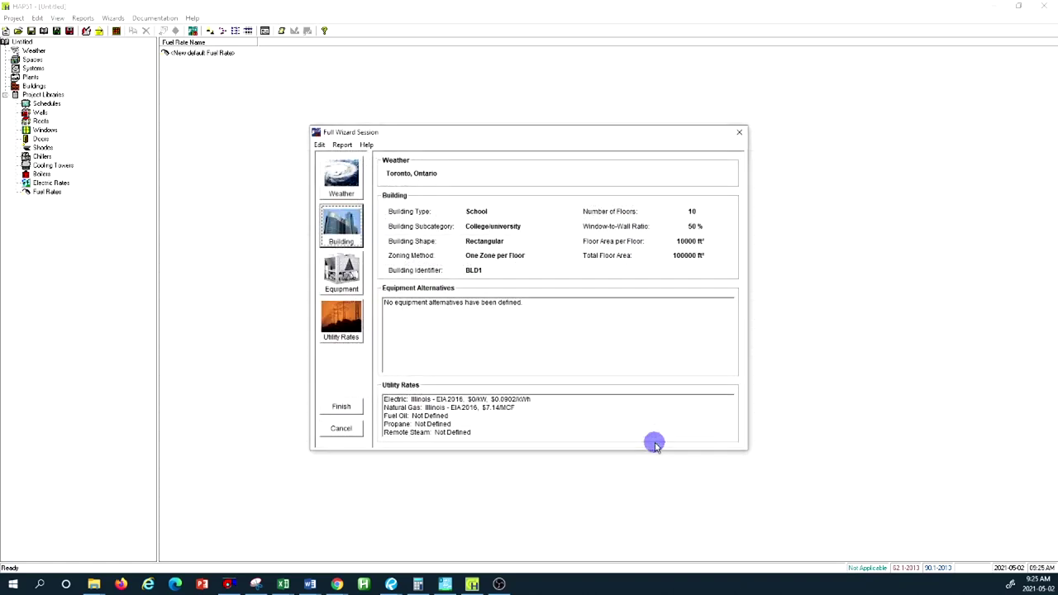
Add an equipment alternative named AHU with the equipment type Chilled Water AHUs.
left_click(349, 274)
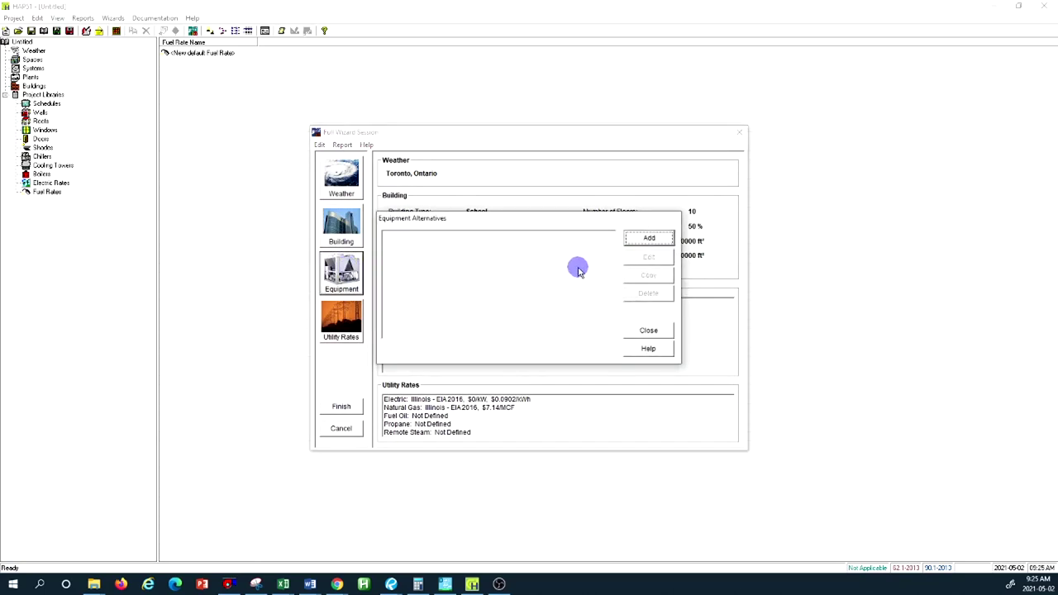
left_click(646, 238)
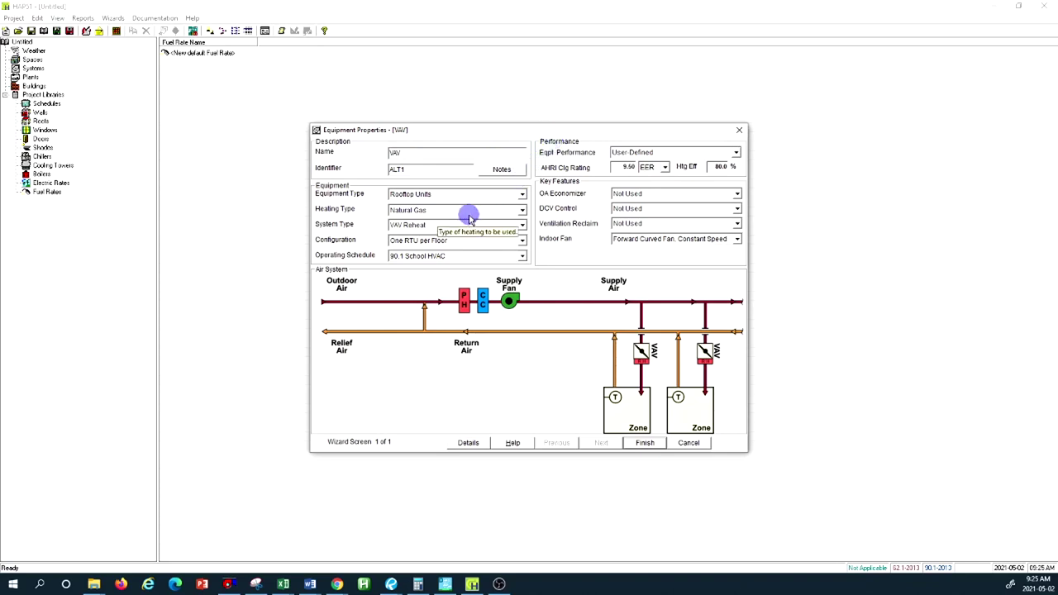
double_click(395, 154)
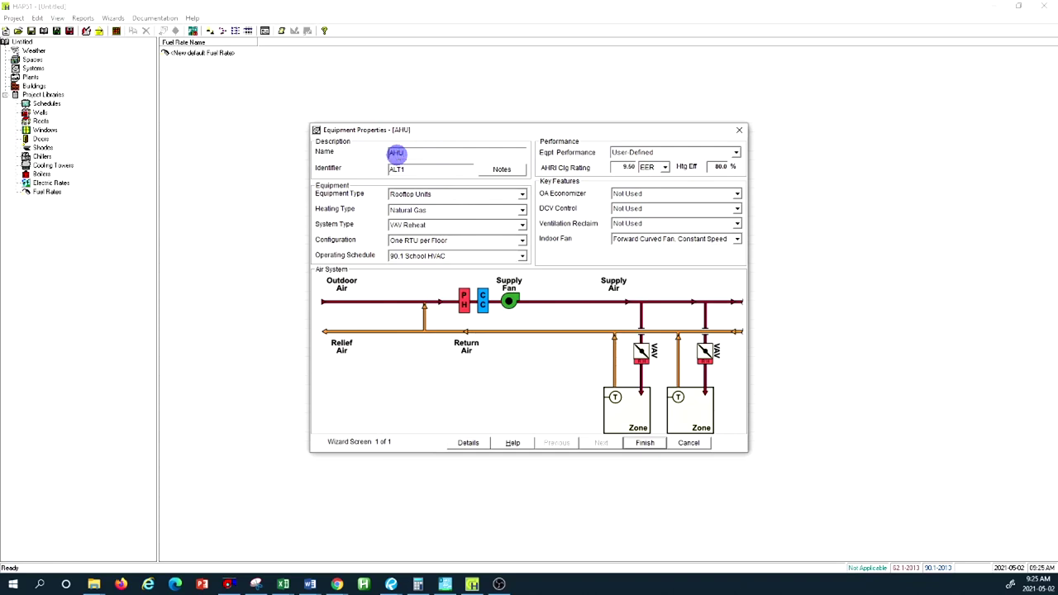
left_click(455, 195)
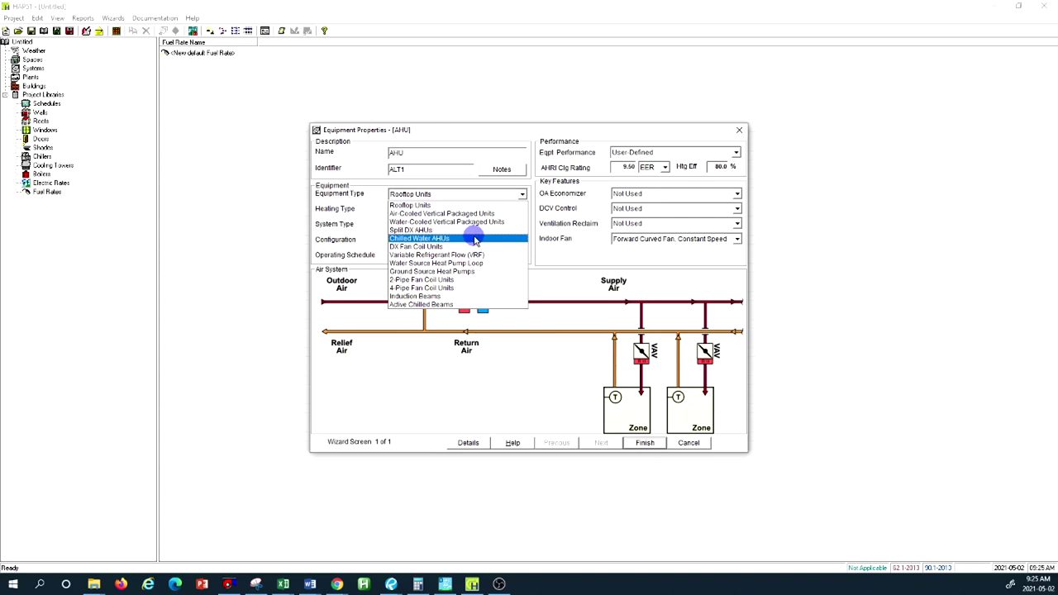
left_click(475, 240)
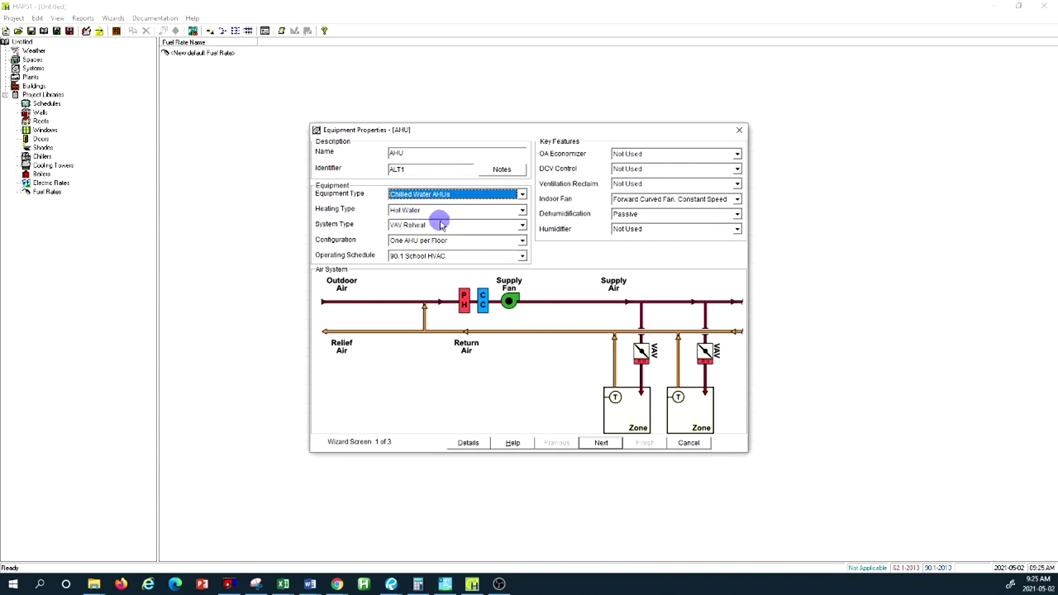
Keep Hot Water heating, the One AHU per Floor configuration and the 90.1 School HVAC operating schedule for the AHU.
left_click(475, 211)
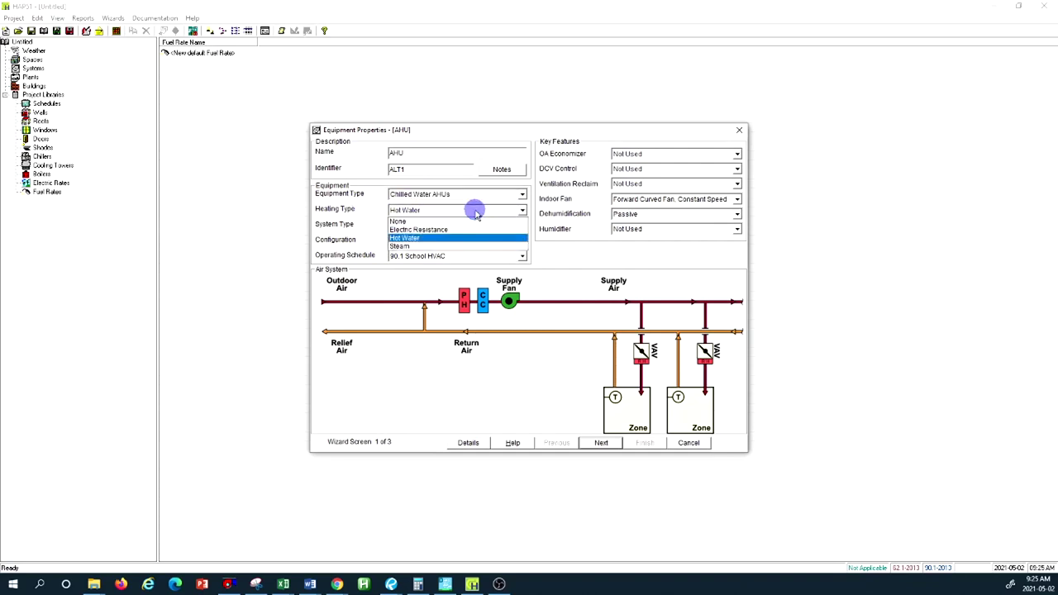
left_click(475, 211)
left_click(476, 212)
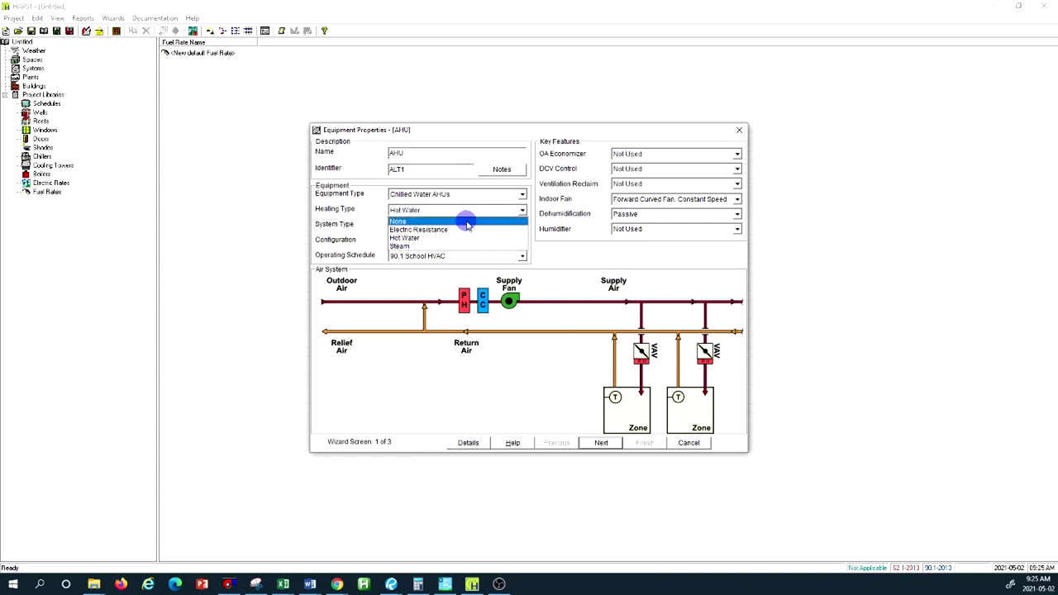
left_click(451, 239)
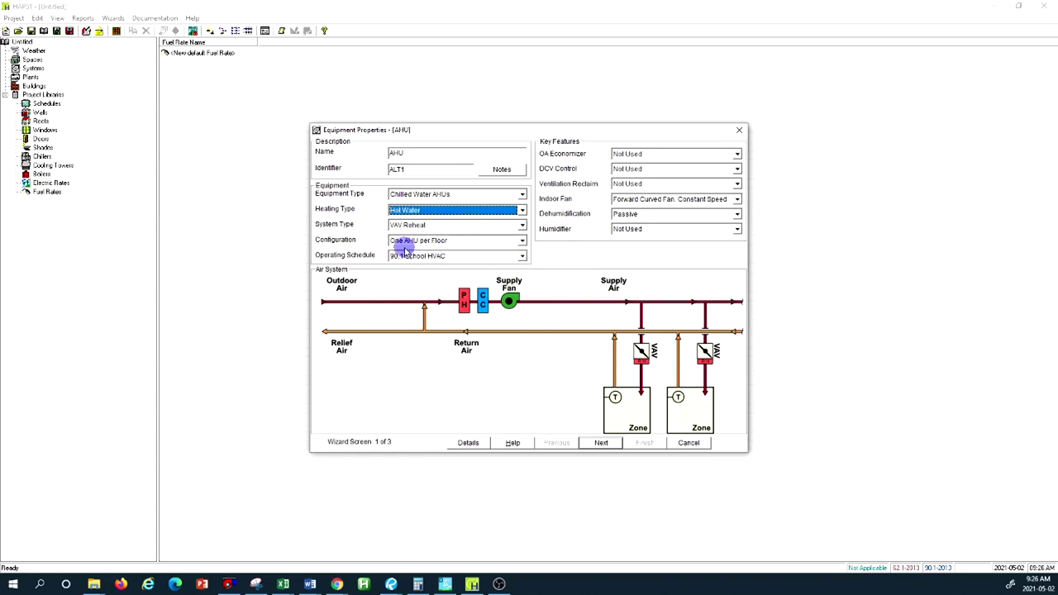
left_click(460, 241)
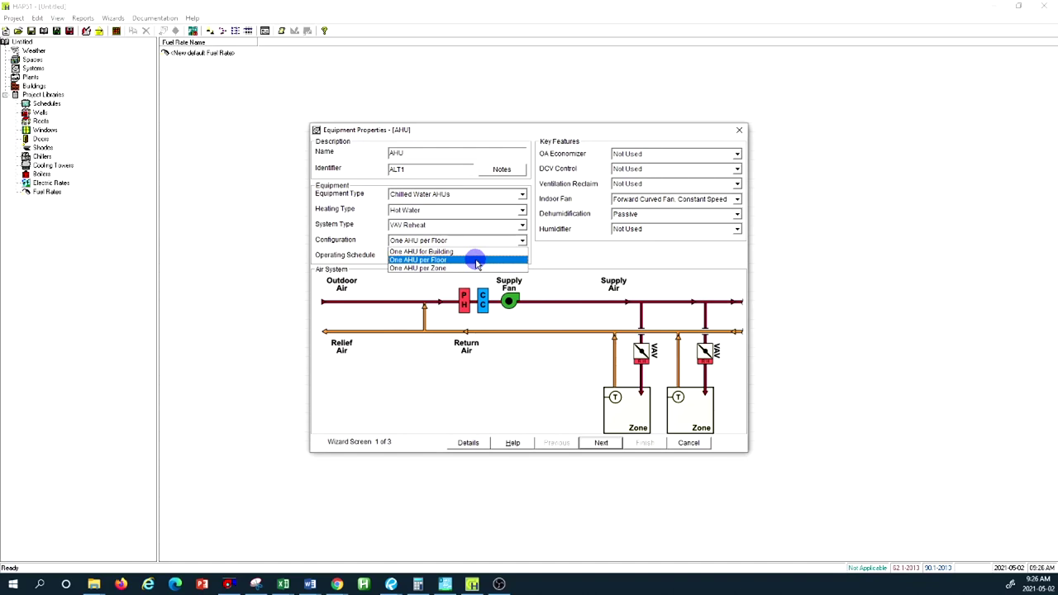
left_click(478, 264)
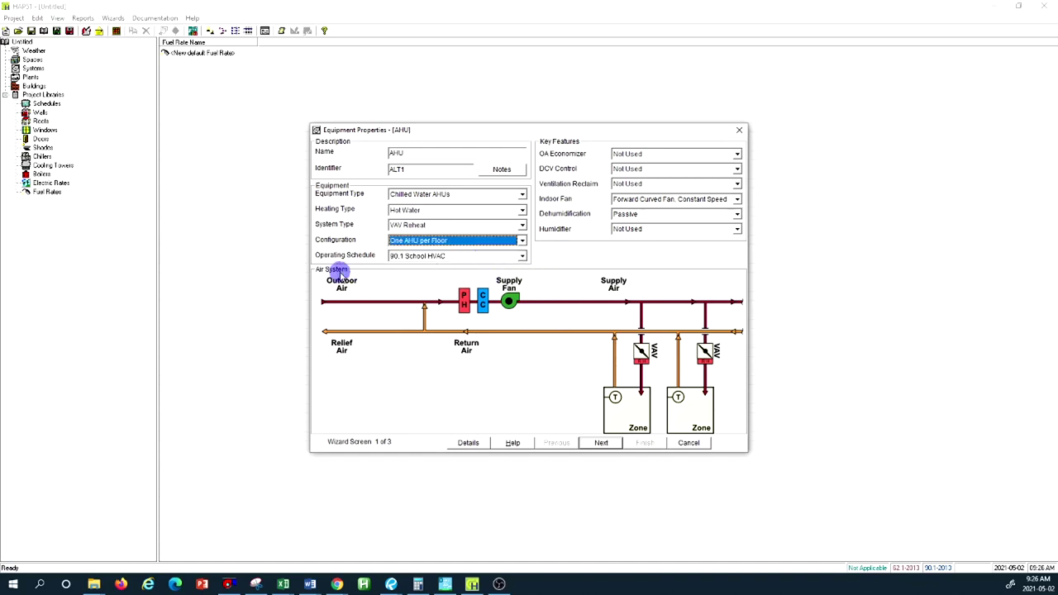
left_click(468, 257)
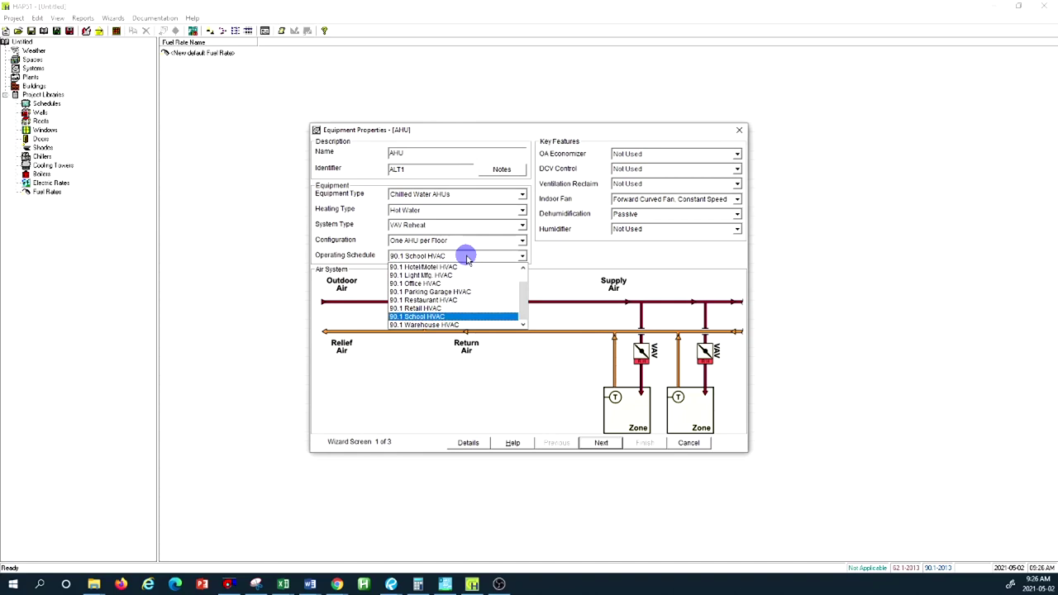
left_click(454, 318)
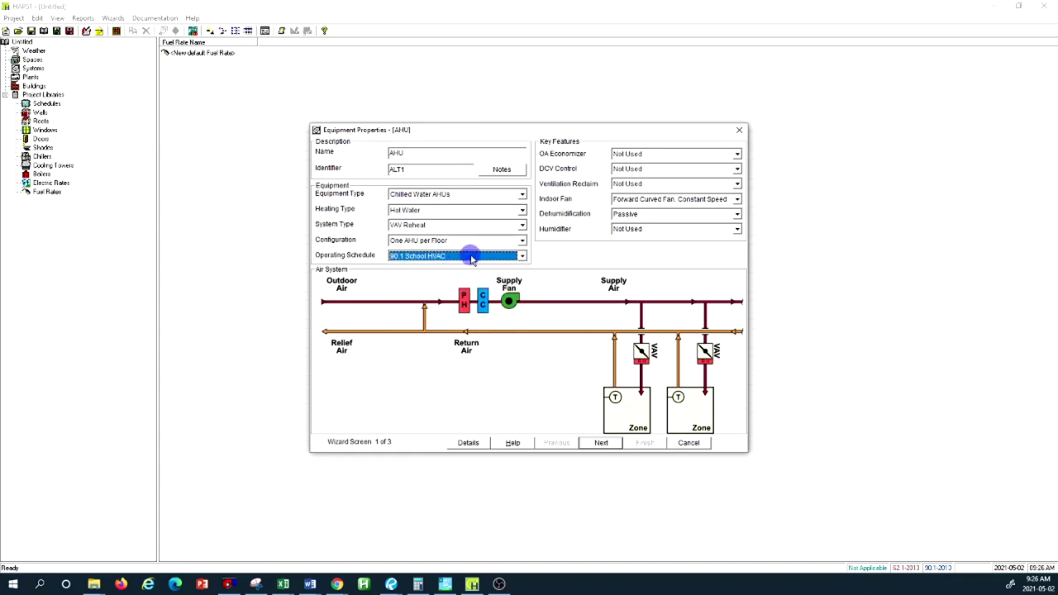
Set the AHU's OA economizer to Integrated Dry-Bulb, DCV control to Used and ventilation reclaim to Heat Recovery Ventilator (HRV).
left_click(709, 156)
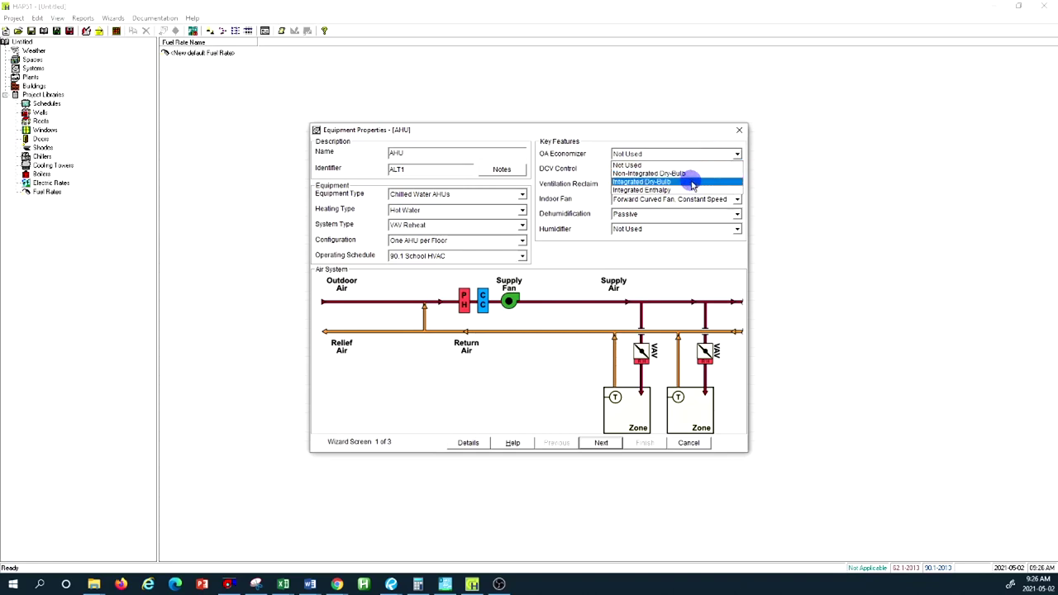
left_click(692, 182)
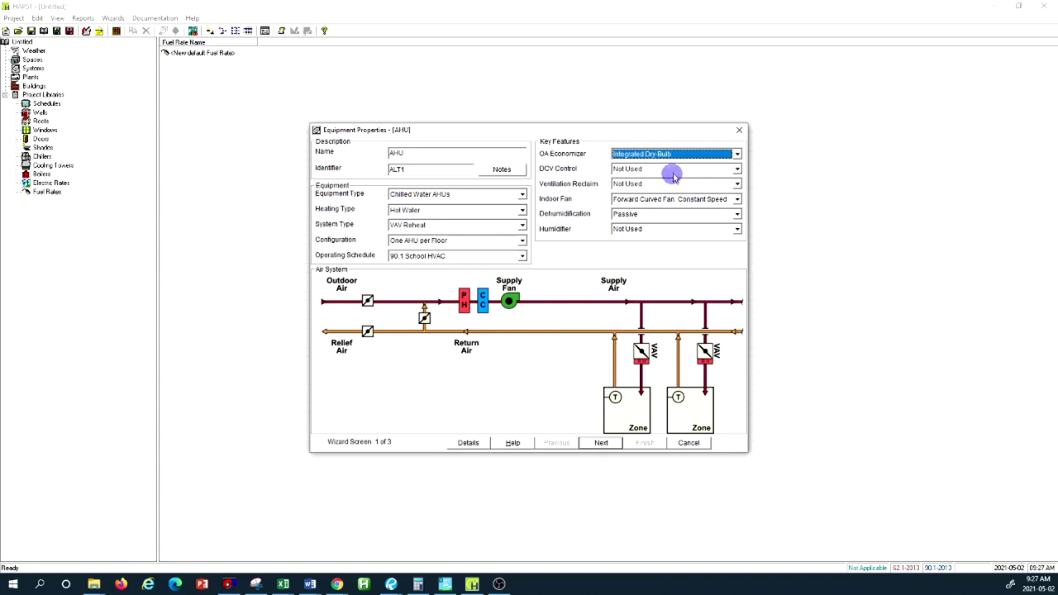
left_click(676, 170)
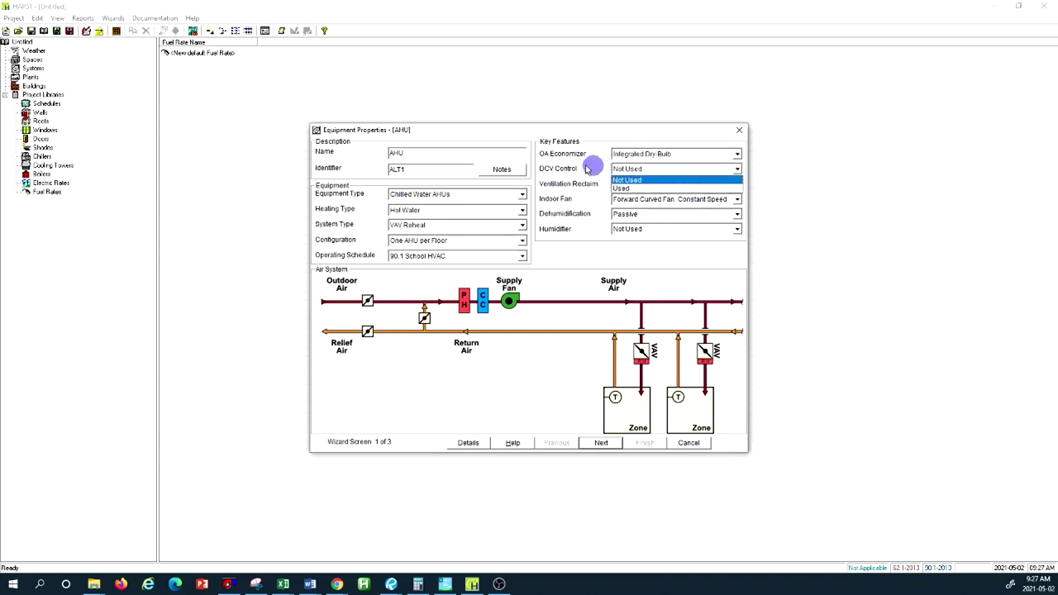
left_click(656, 189)
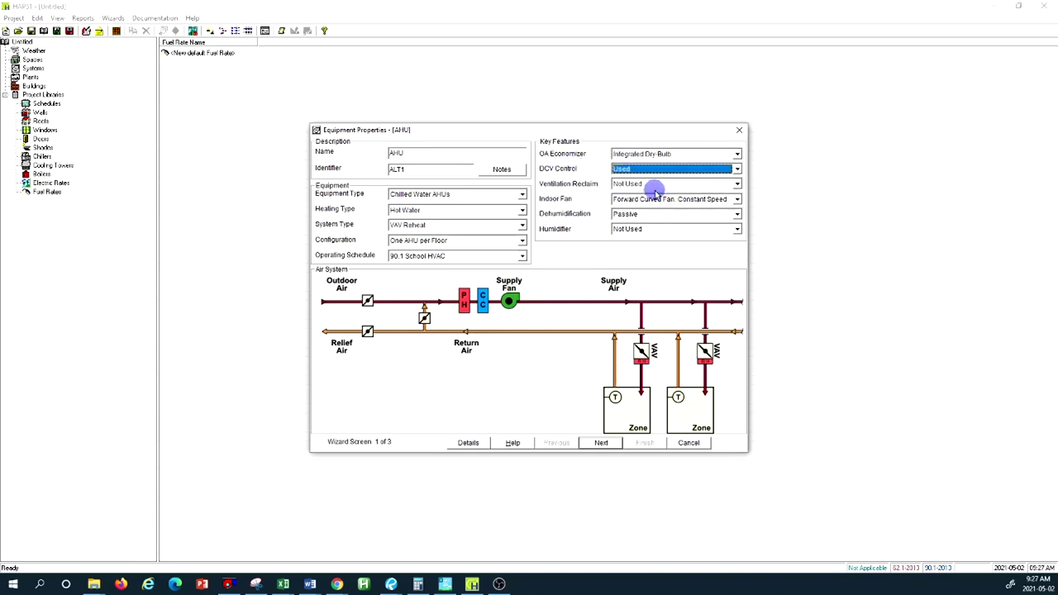
left_click(660, 184)
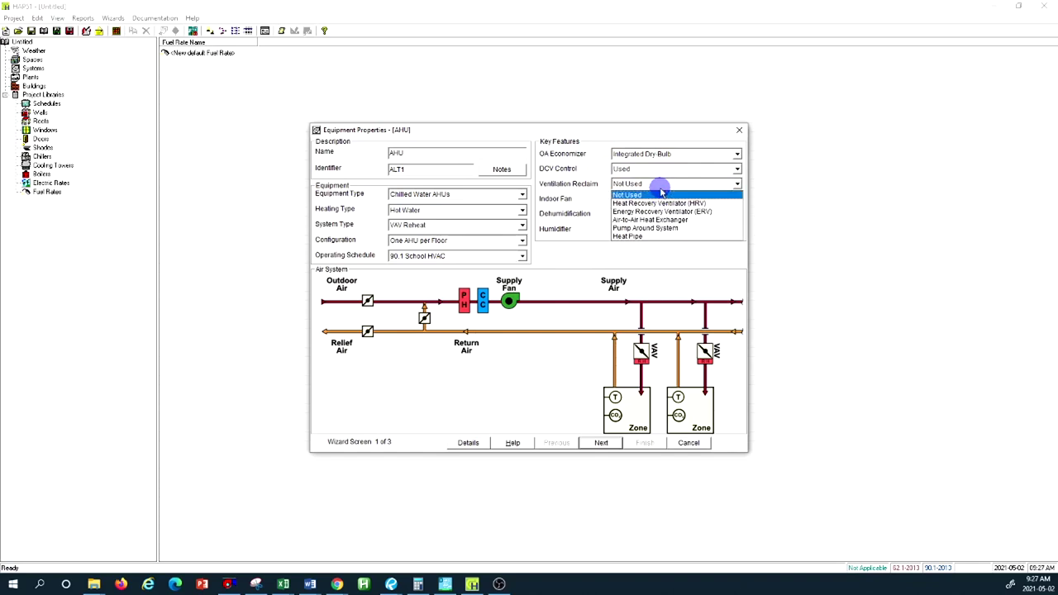
left_click(718, 204)
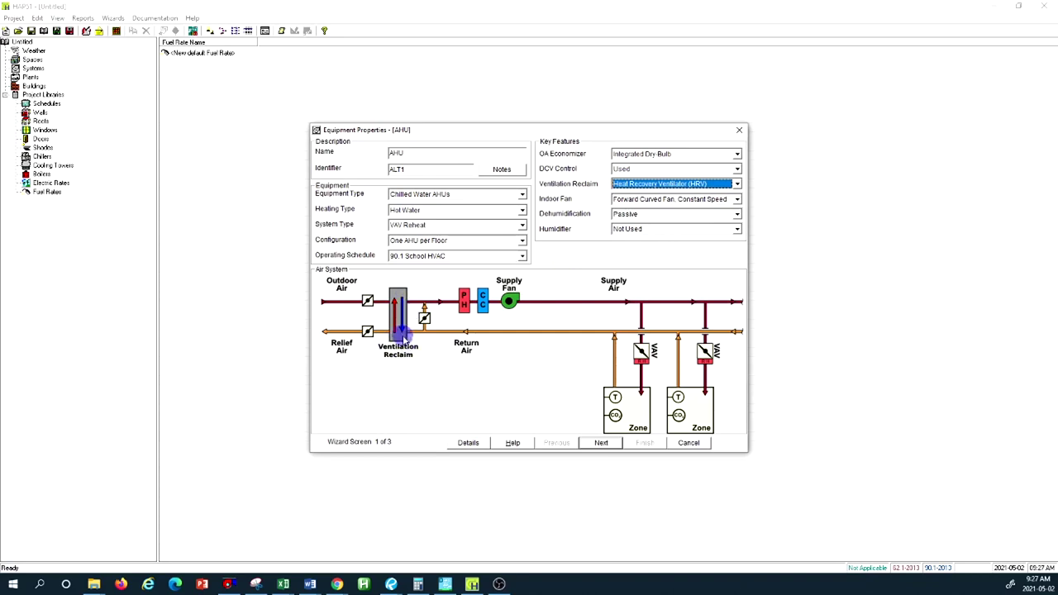
Choose Forward Curved Fan, Variable Speed, Humidistat dehumidification and a Self-Contained Electric humidifier, and proceed to the chiller plant settings.
left_click(703, 199)
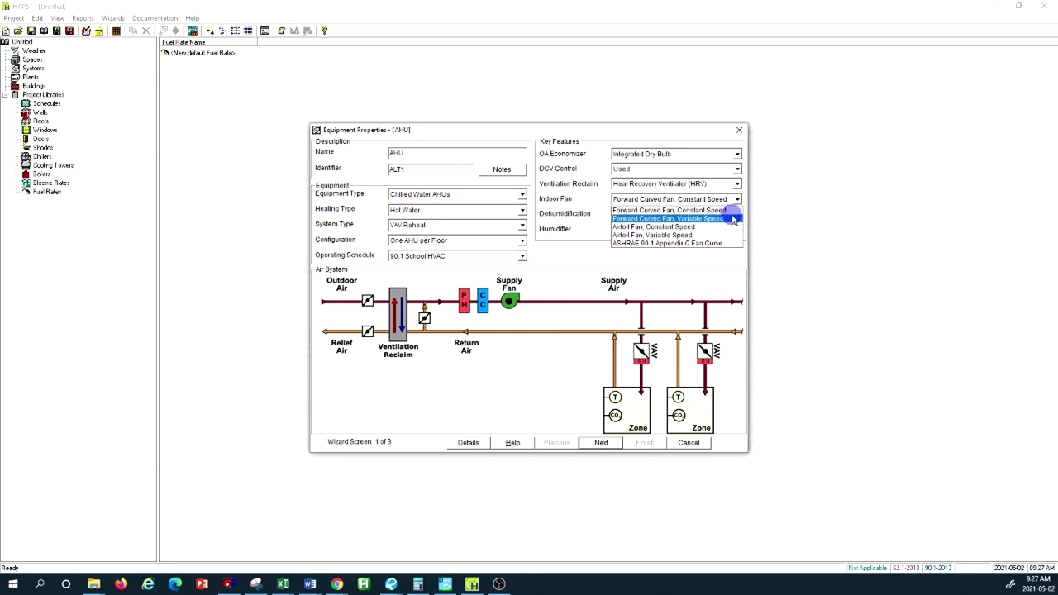
left_click(733, 219)
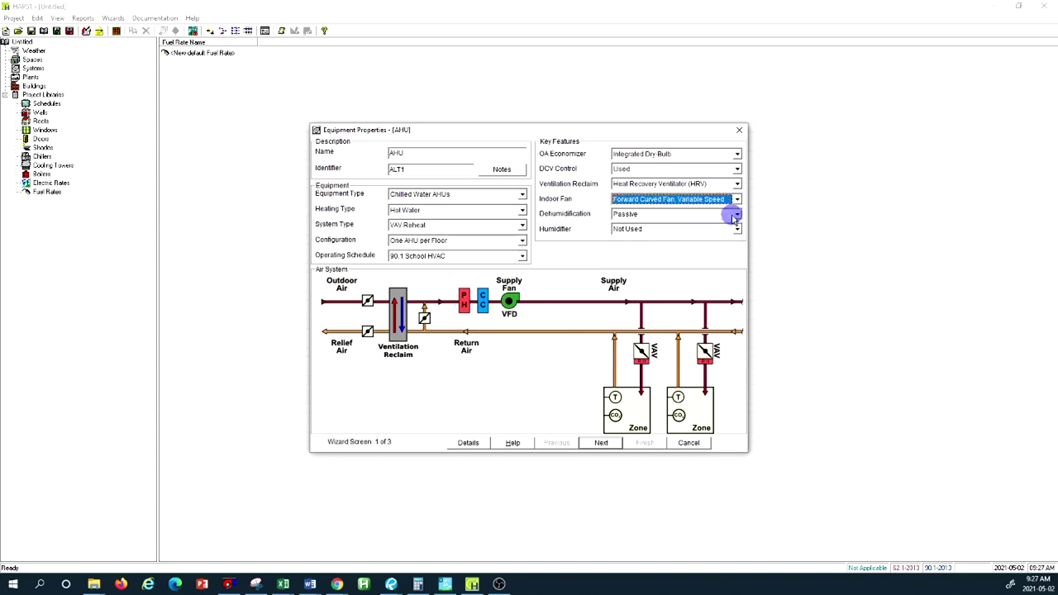
left_click(673, 216)
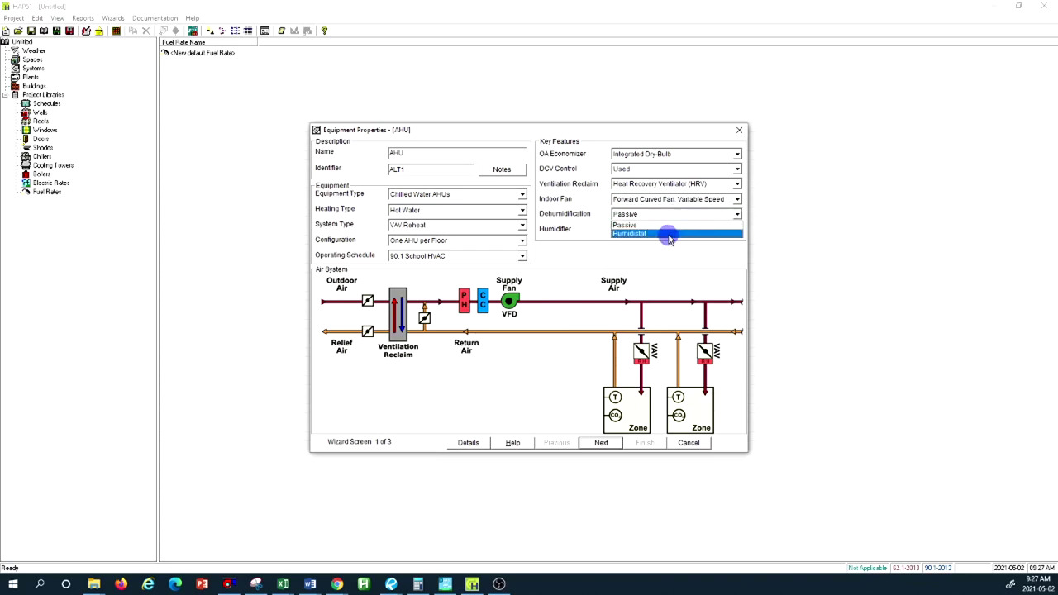
left_click(666, 234)
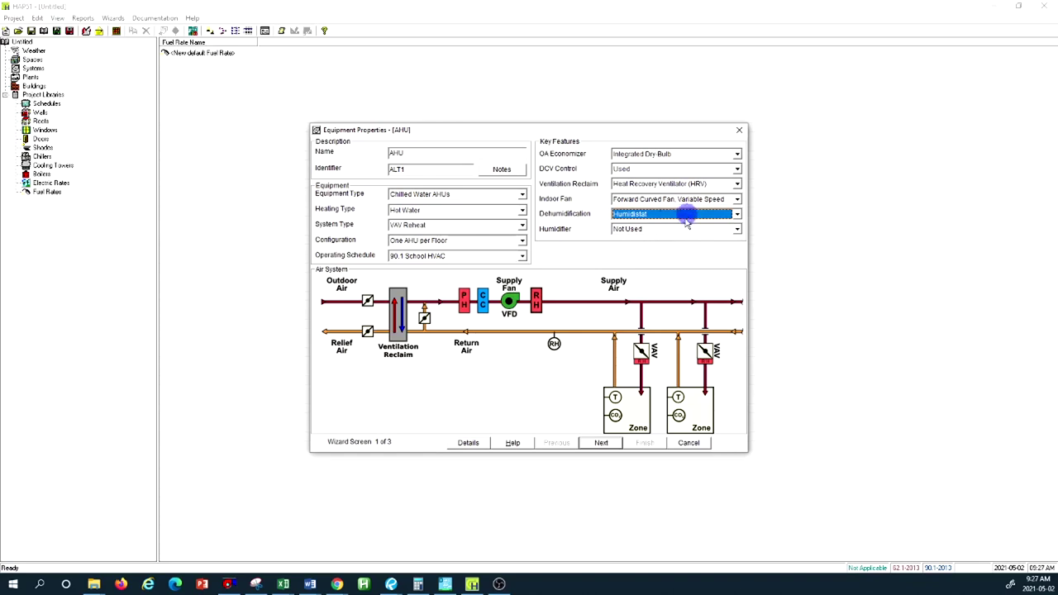
left_click(676, 229)
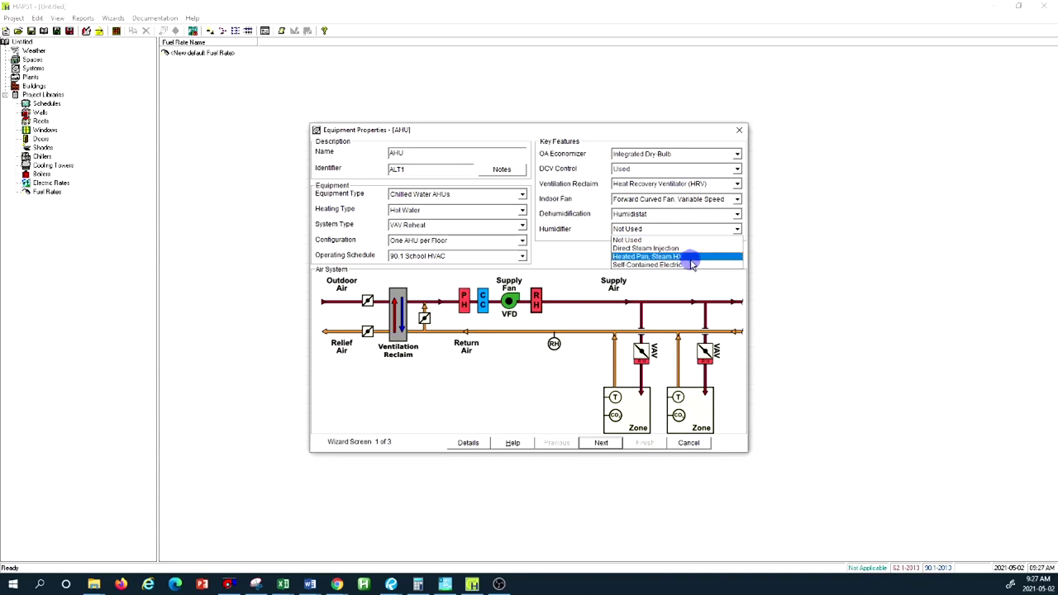
left_click(701, 265)
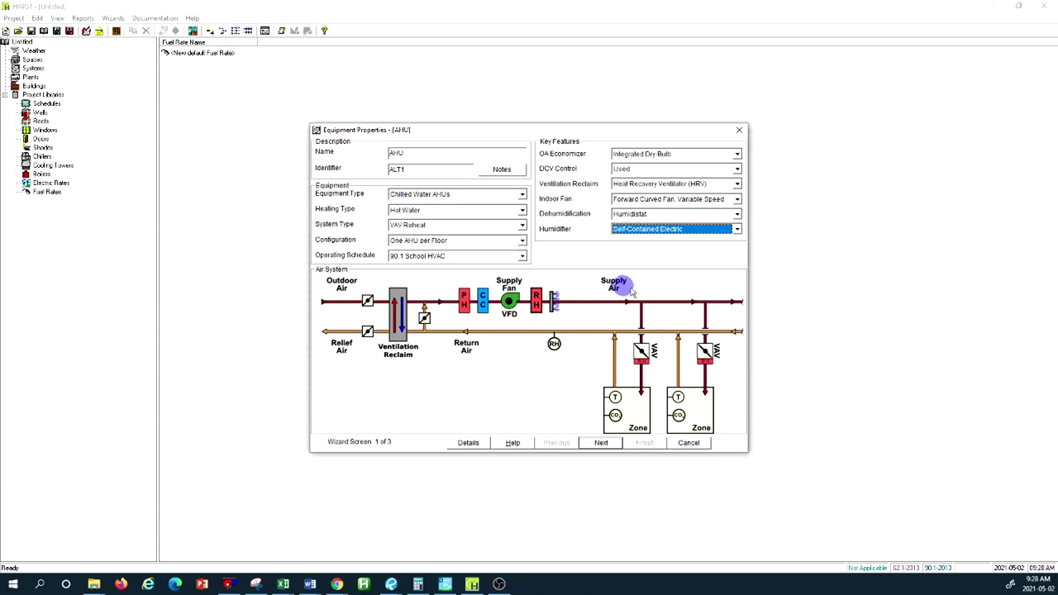
left_click(601, 443)
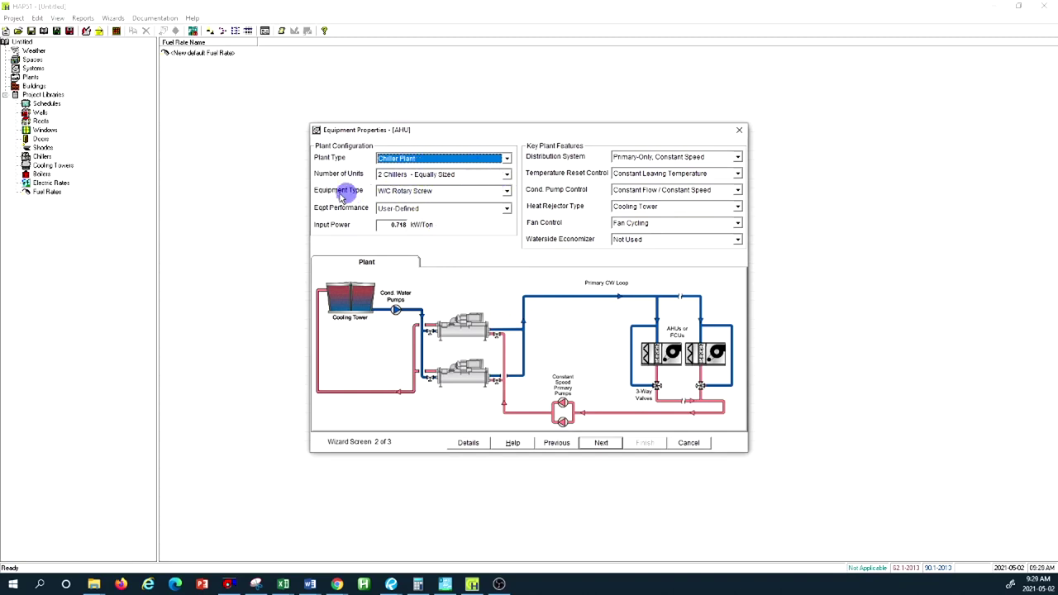
Set the chiller equipment type to W/C Centrifugal and the distribution system to Primary/Secondary, Variable Speed.
left_click(478, 191)
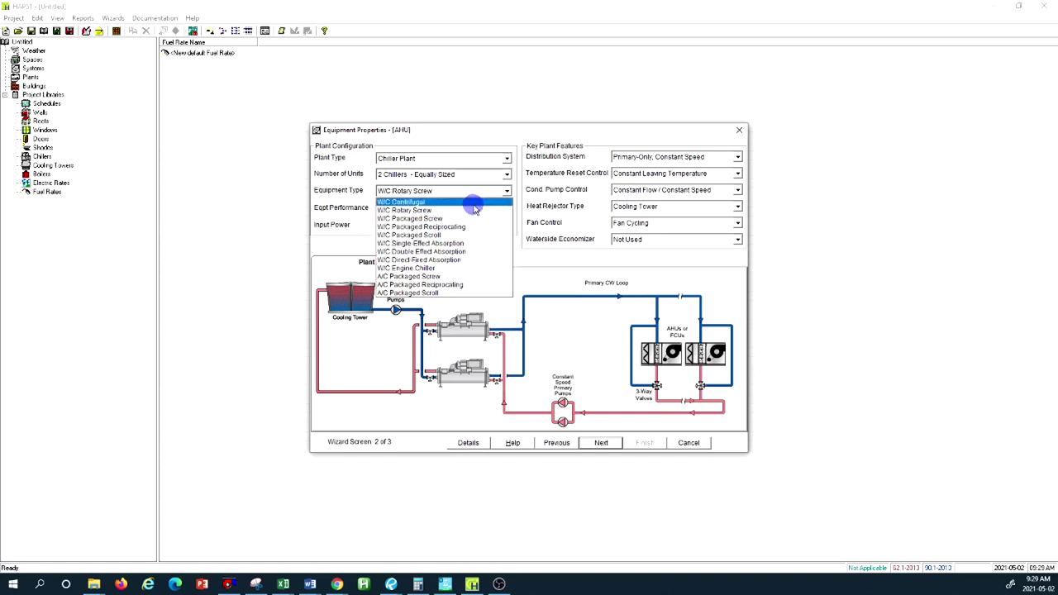
left_click(475, 202)
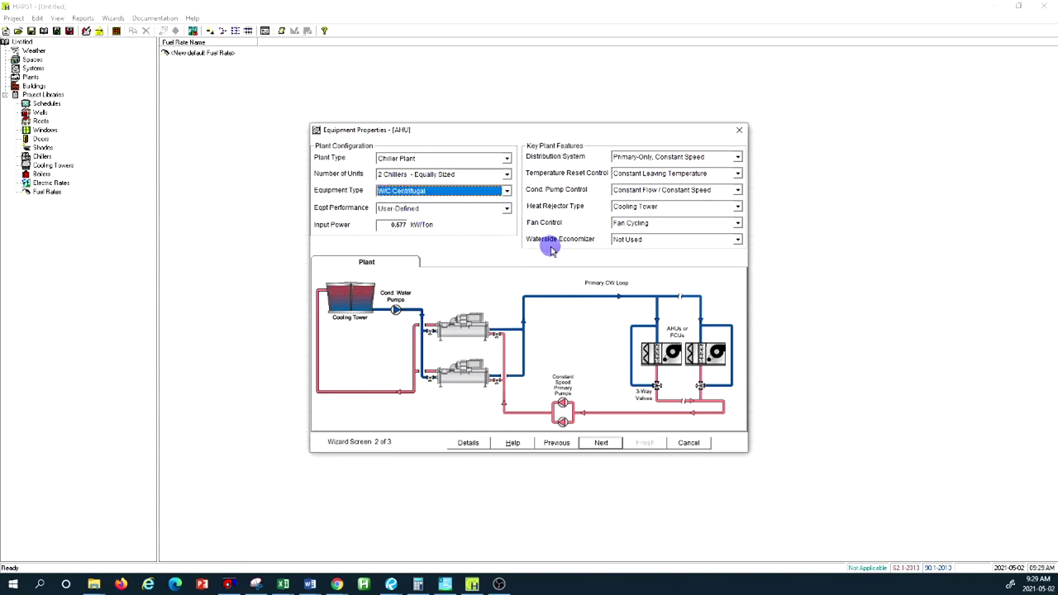
left_click(727, 158)
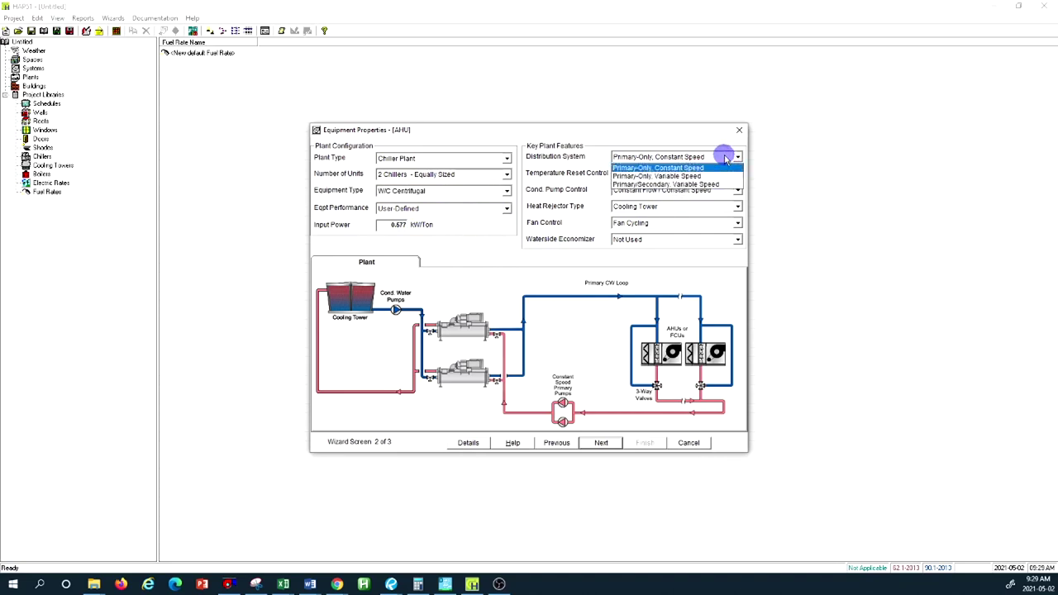
left_click(724, 184)
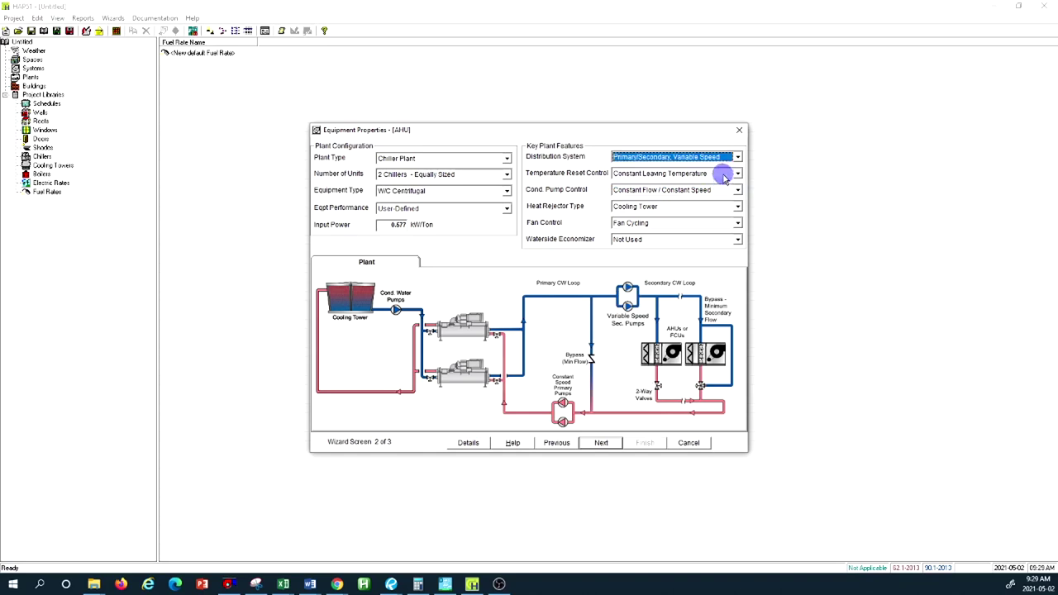
Set the chiller plant's temperature reset control to Reset by Load (RWT) and condenser pump control to Variable Flow / Variable Speed.
left_click(735, 172)
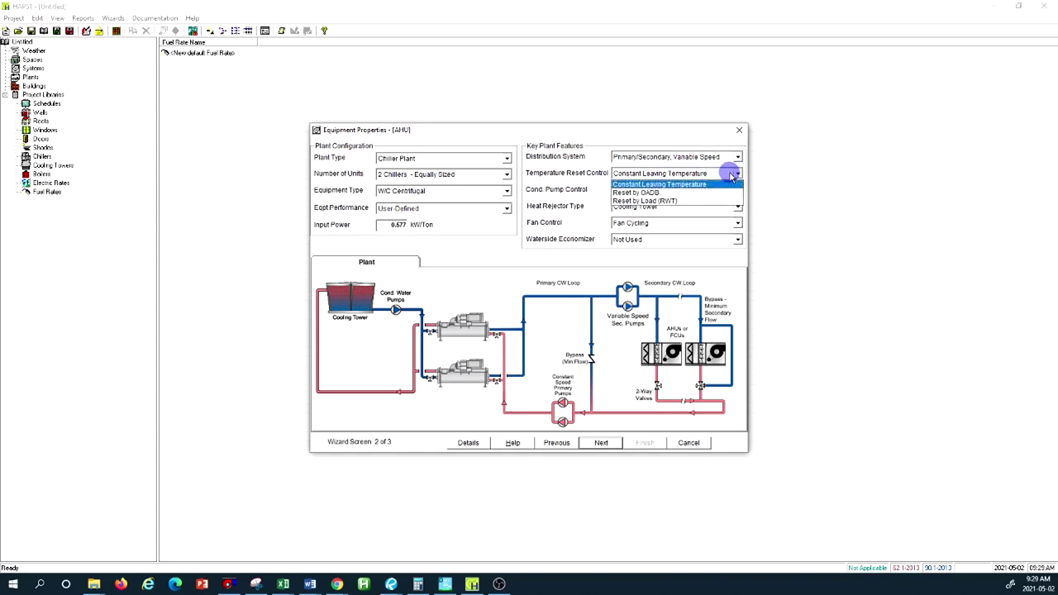
left_click(691, 203)
left_click(702, 191)
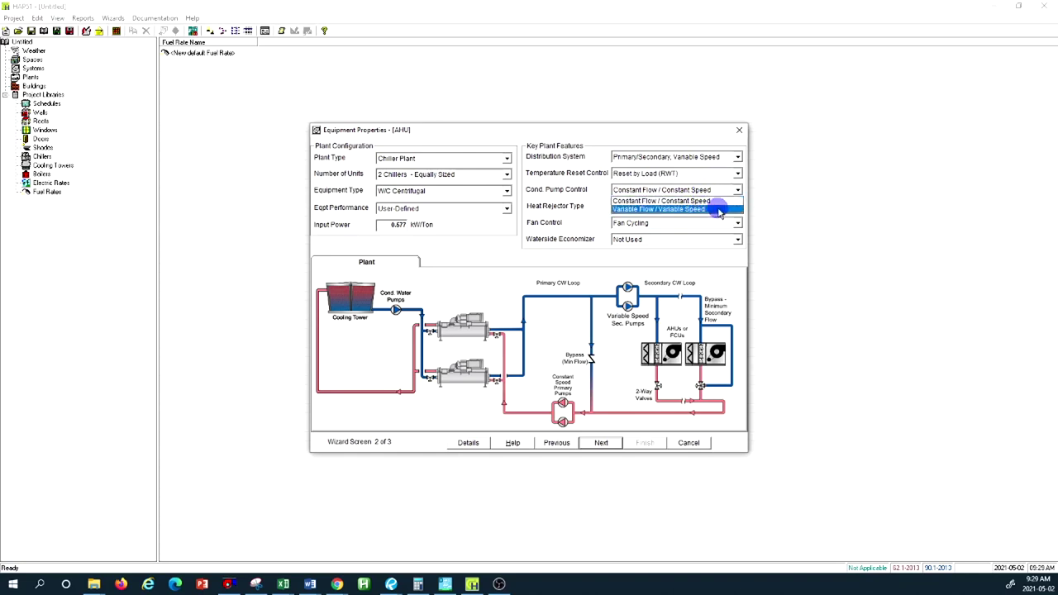
left_click(718, 210)
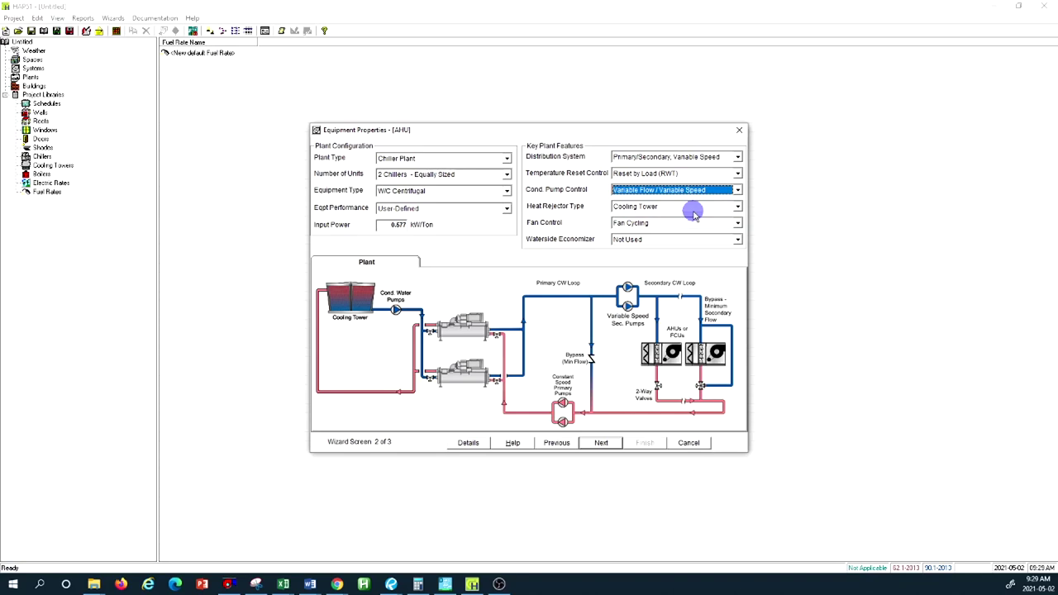
Set the cooling tower fan control to Variable Speed Fan and the waterside economizer to Integrated Waterside Economizer, and proceed to the heating plant.
left_click(679, 229)
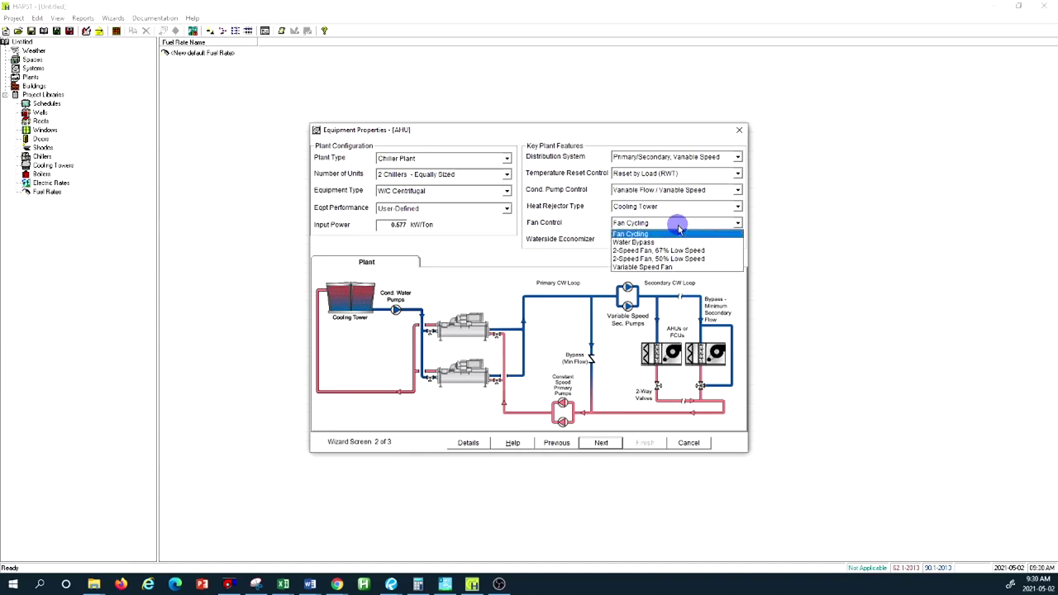
left_click(703, 267)
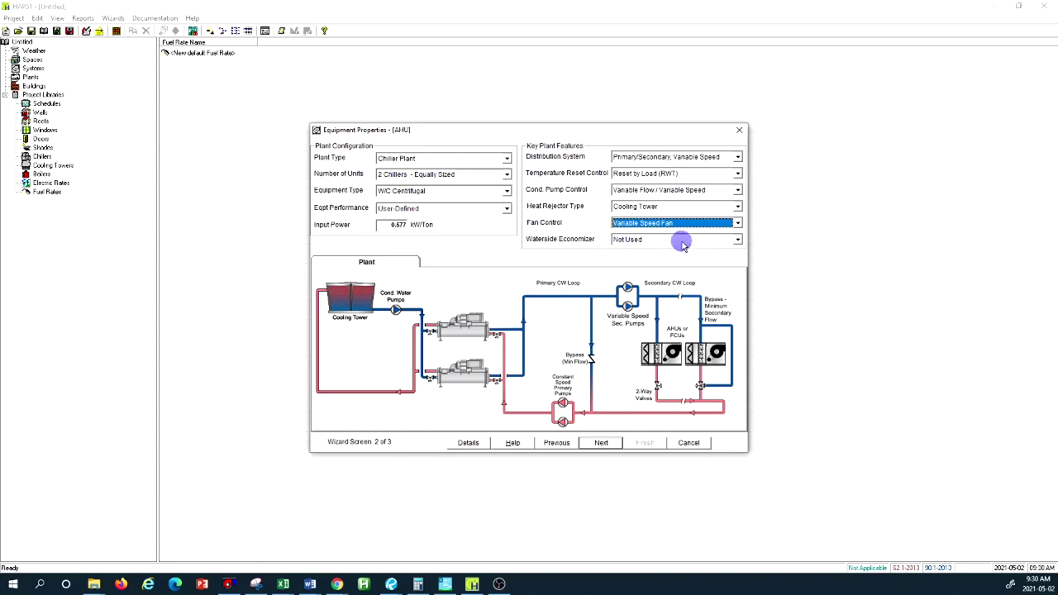
left_click(683, 241)
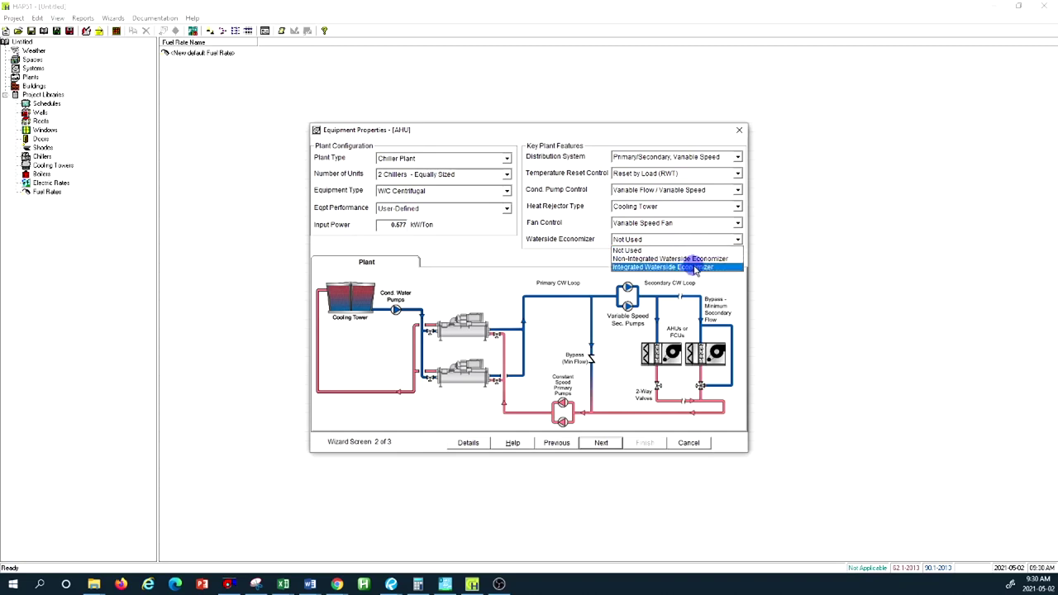
left_click(708, 267)
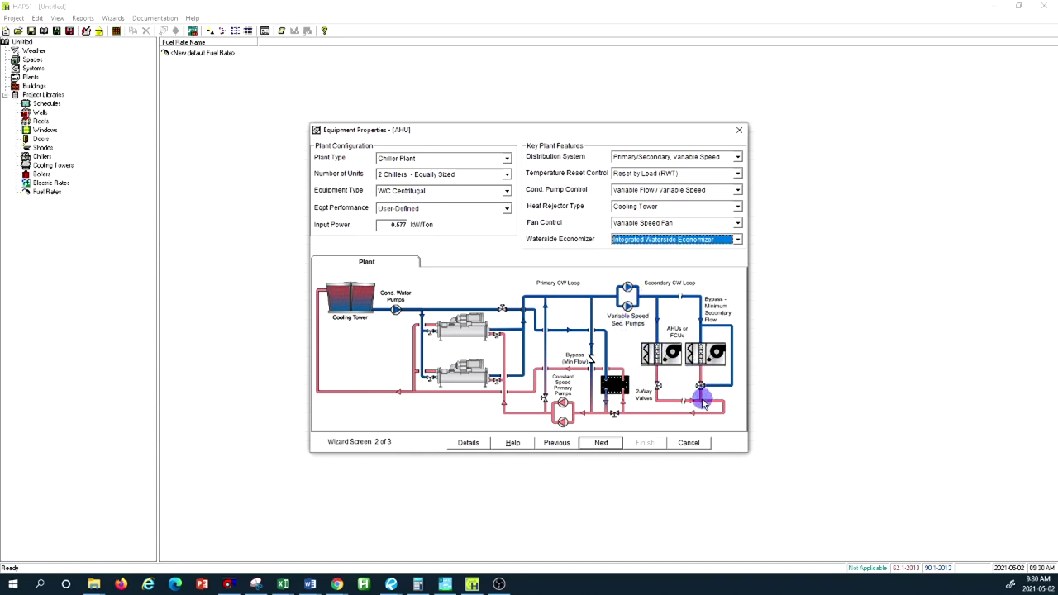
left_click(602, 443)
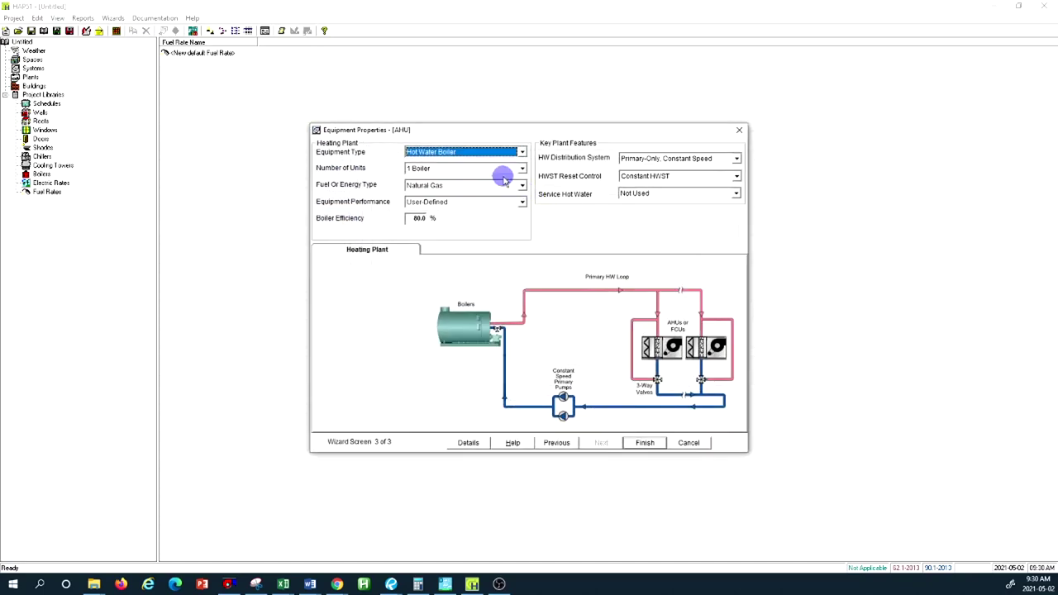
Set the heating plant to 2 Boilers - Equally Sized with a boiler efficiency of 95%.
left_click(463, 170)
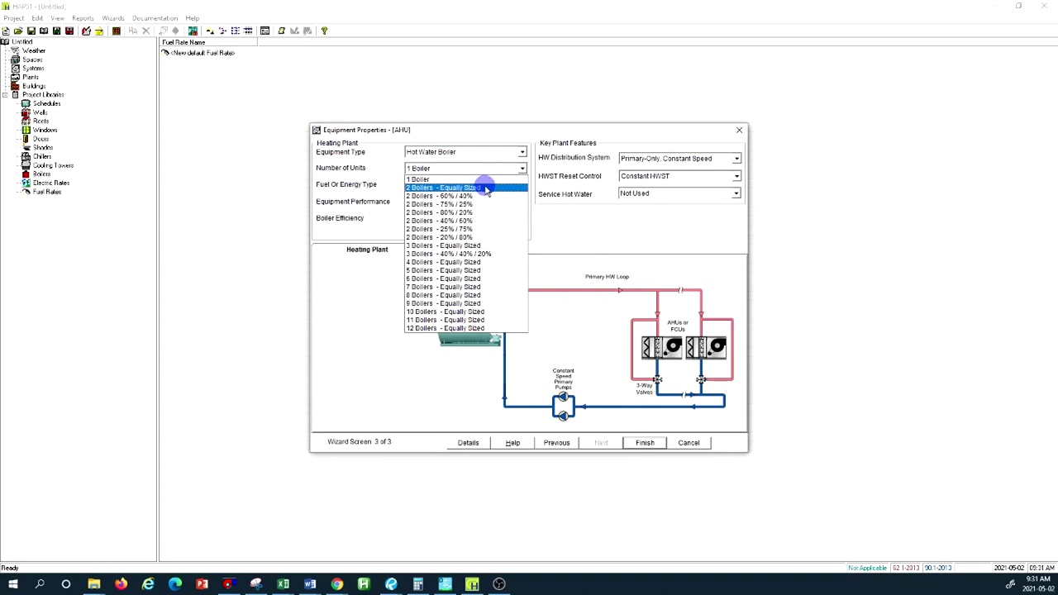
left_click(487, 188)
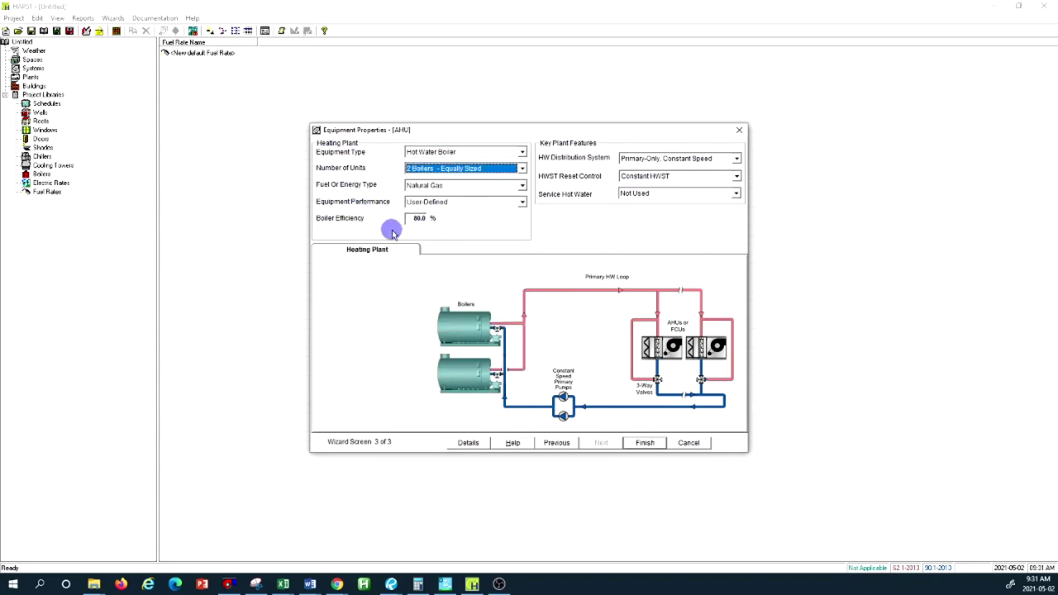
left_click(416, 218)
double_click(416, 217)
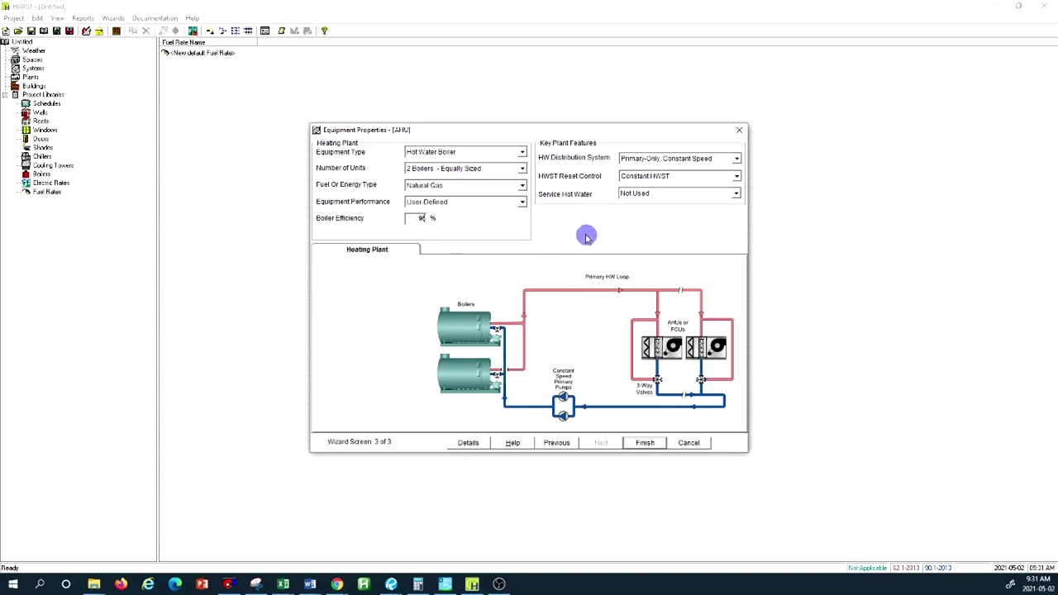
Set HW distribution to Primary/Secondary, Variable Speed and HWST reset to Reset by demand (constant RWT), and finish the AHU equipment alternative.
left_click(704, 158)
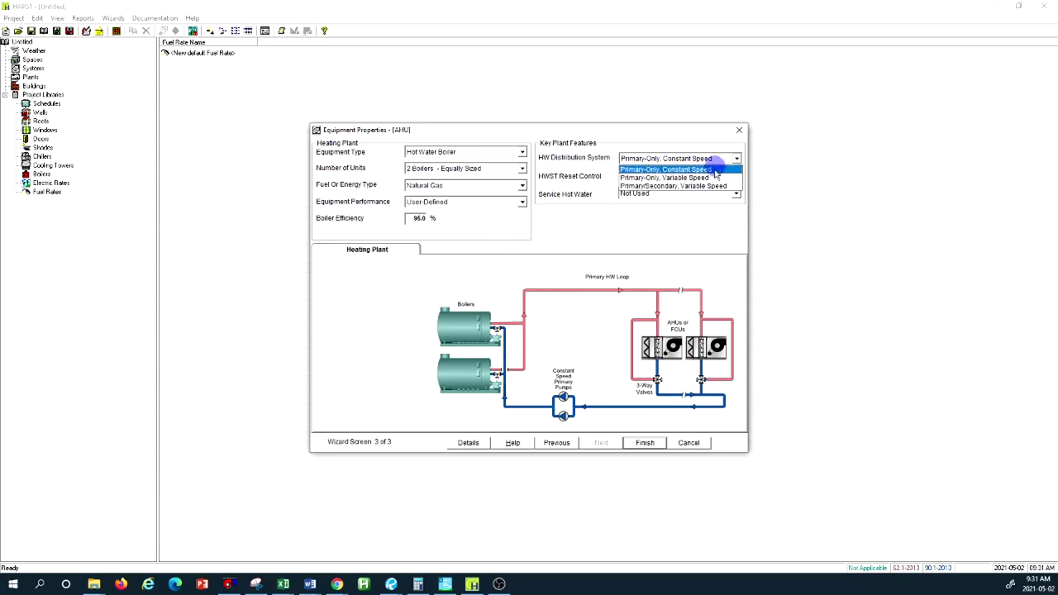
left_click(706, 188)
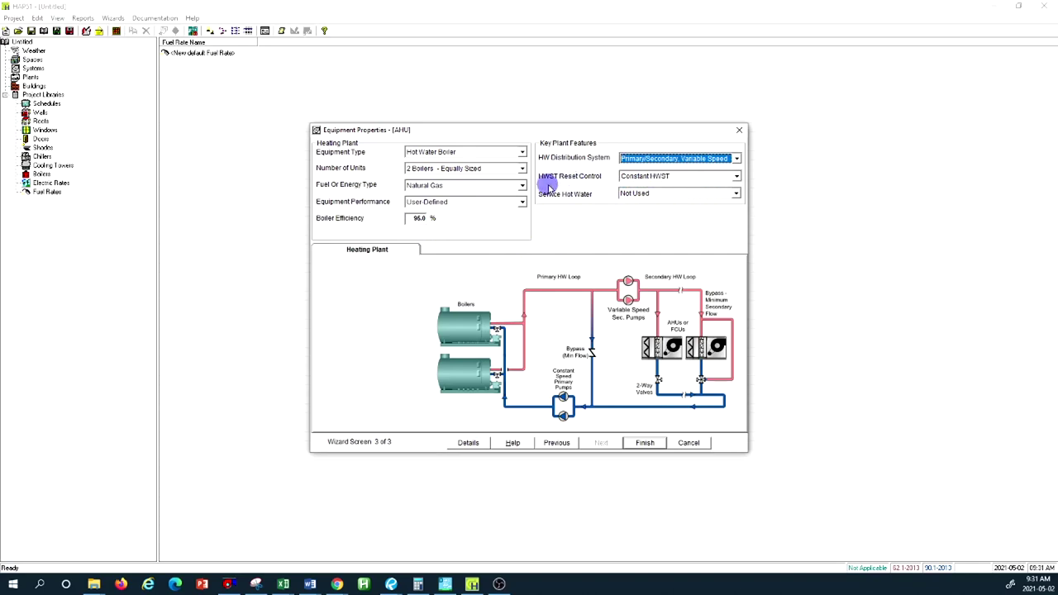
left_click(673, 175)
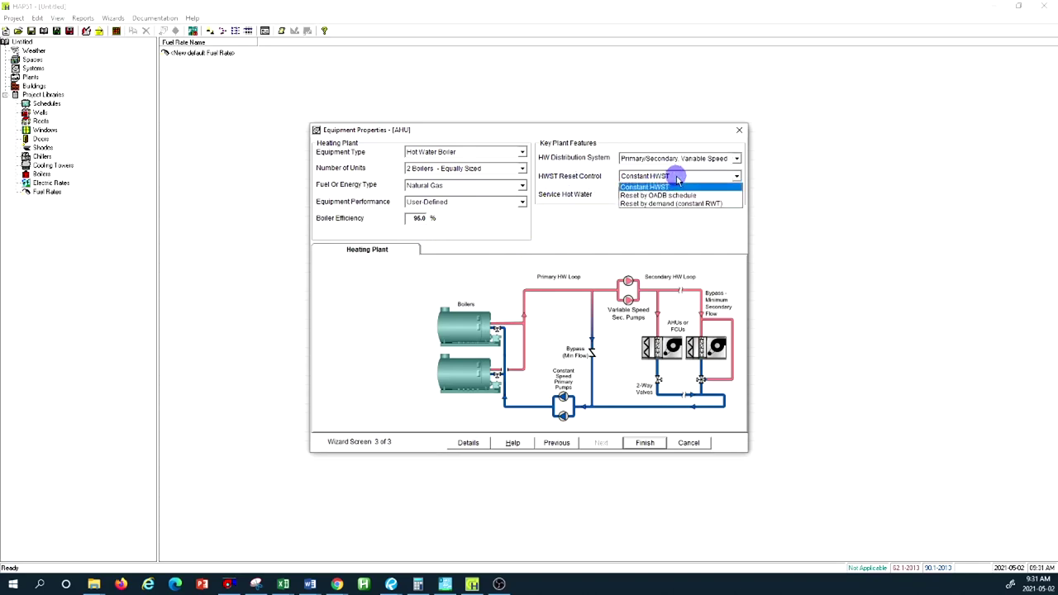
left_click(721, 204)
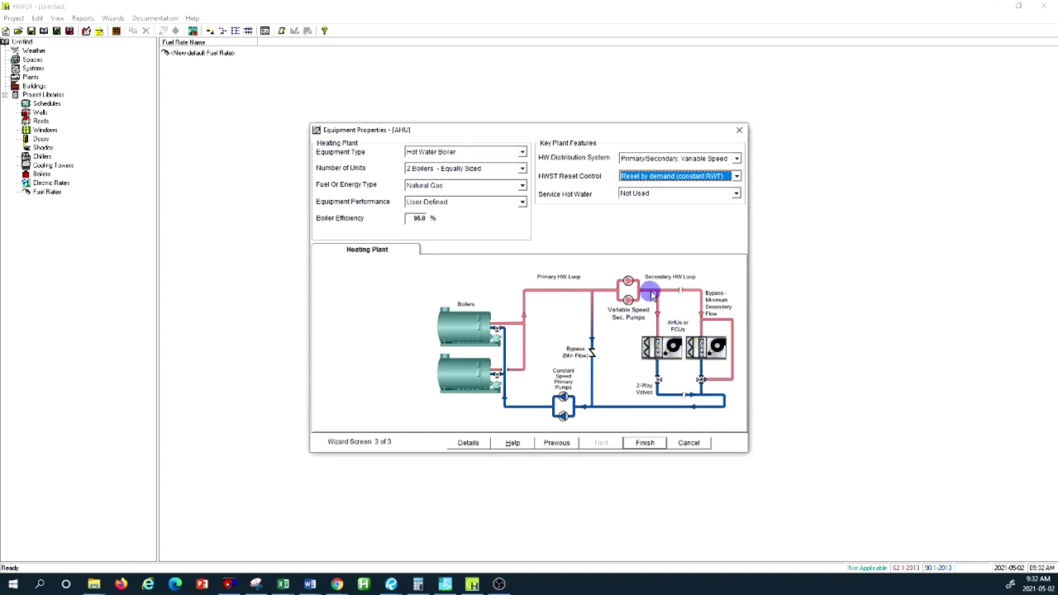
left_click(646, 443)
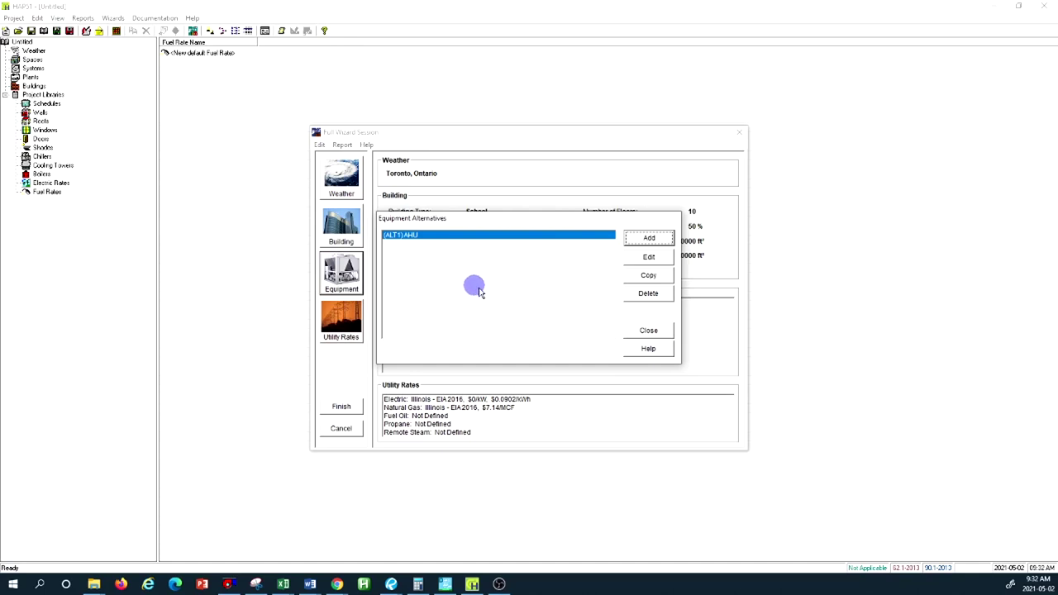
left_click(652, 331)
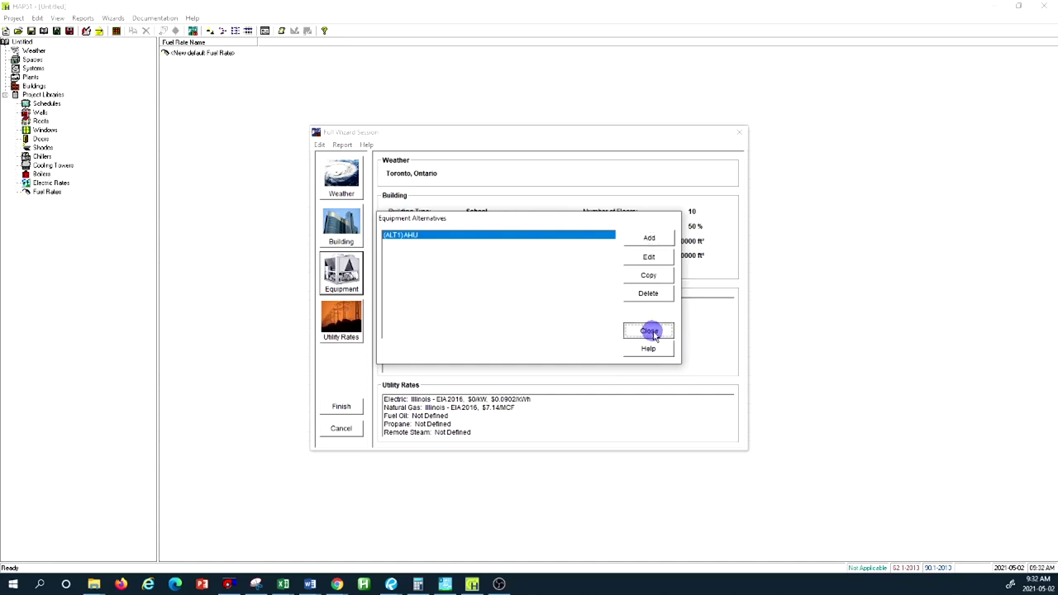
Open the utility rate properties and look through the predefined electric rate names.
left_click(358, 276)
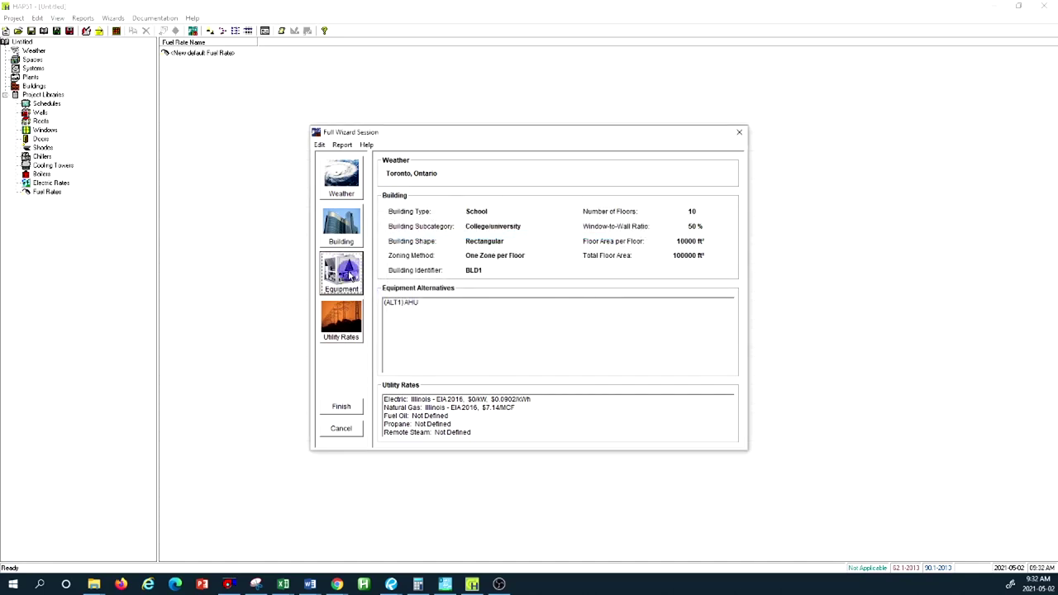
left_click(348, 323)
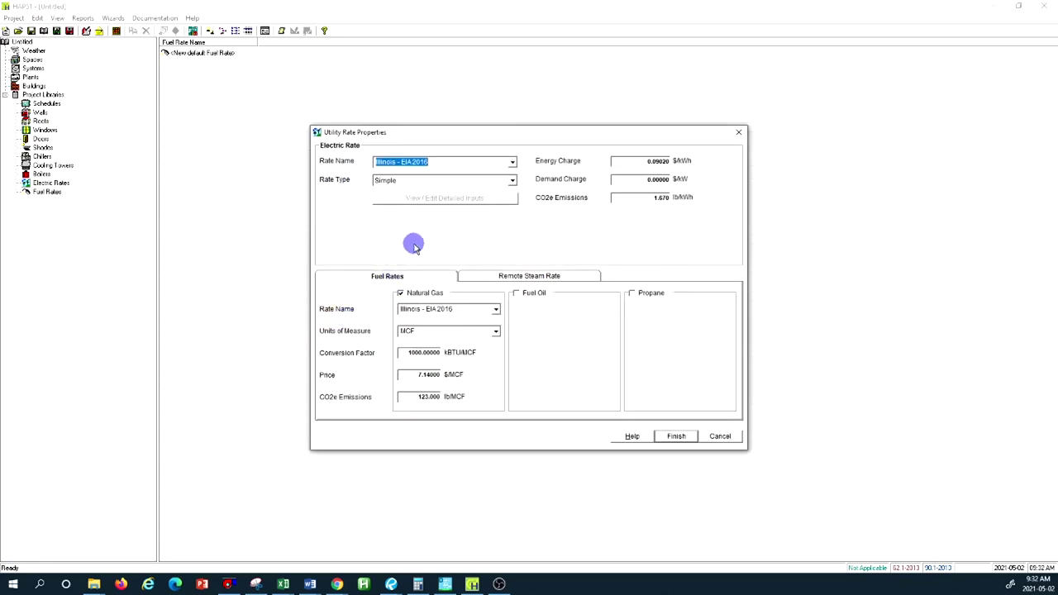
left_click(513, 163)
scroll(503, 202, "down", 10)
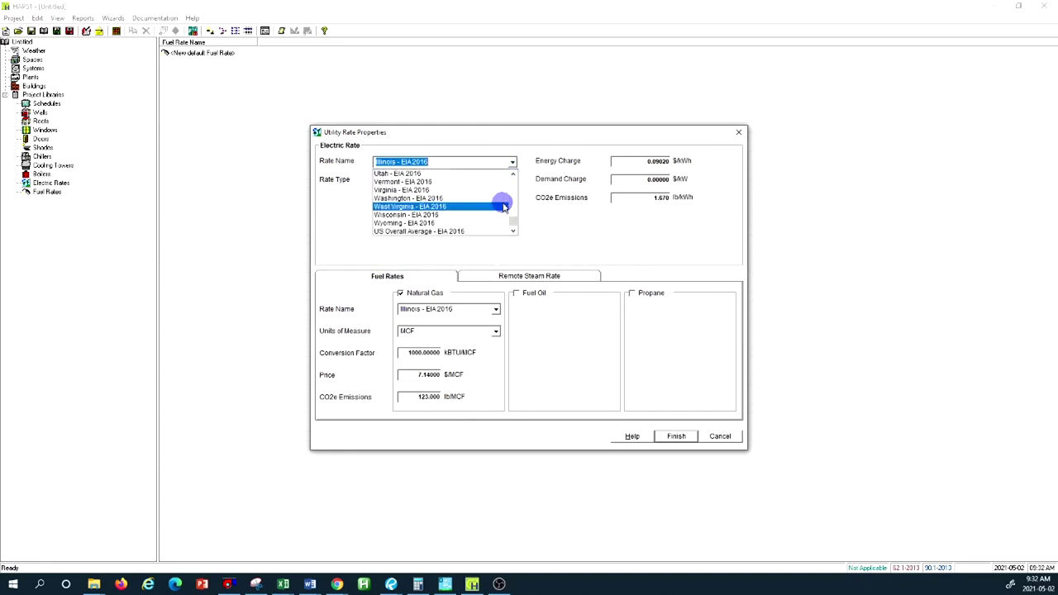
left_click(608, 229)
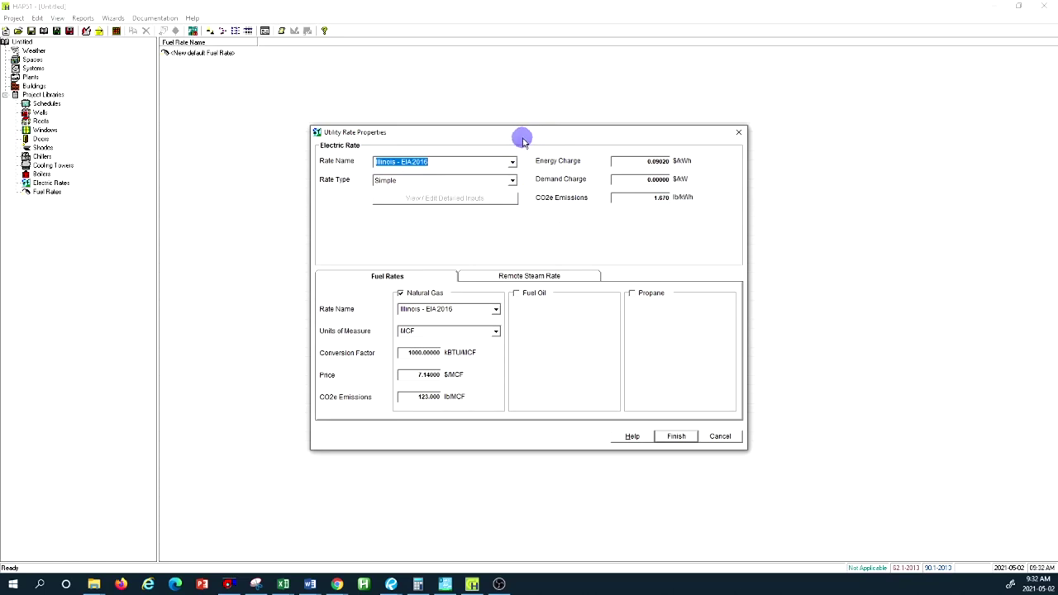
left_click_drag(528, 139, 475, 157)
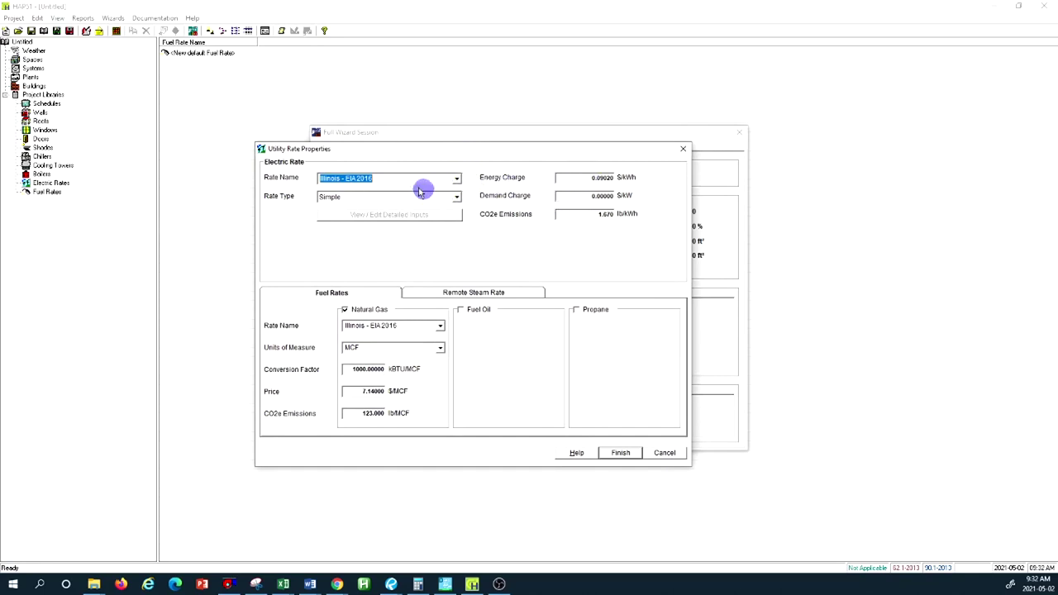
left_click(456, 180)
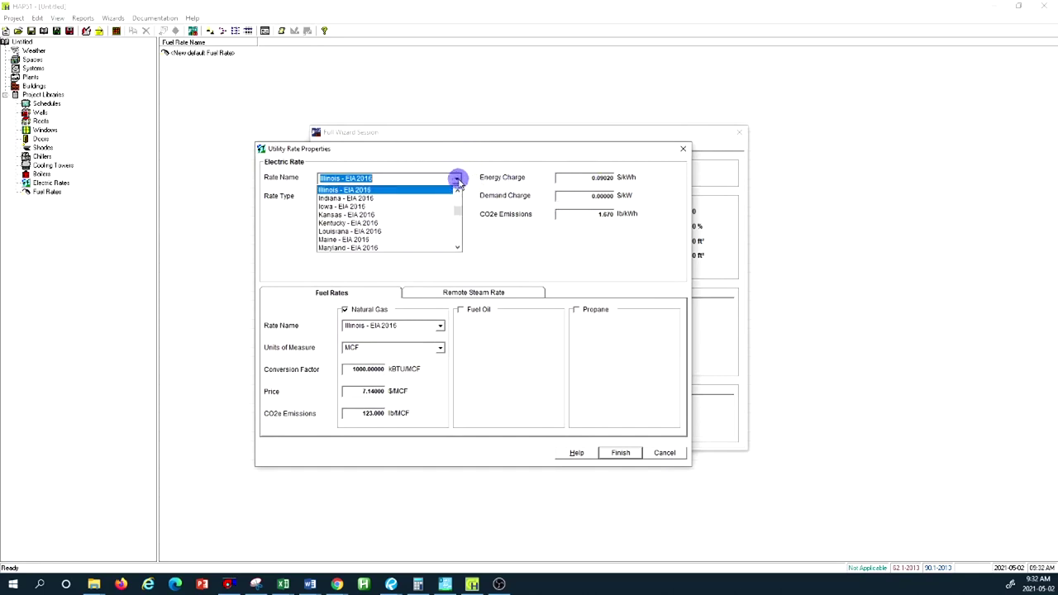
left_click(498, 164)
left_click(562, 177)
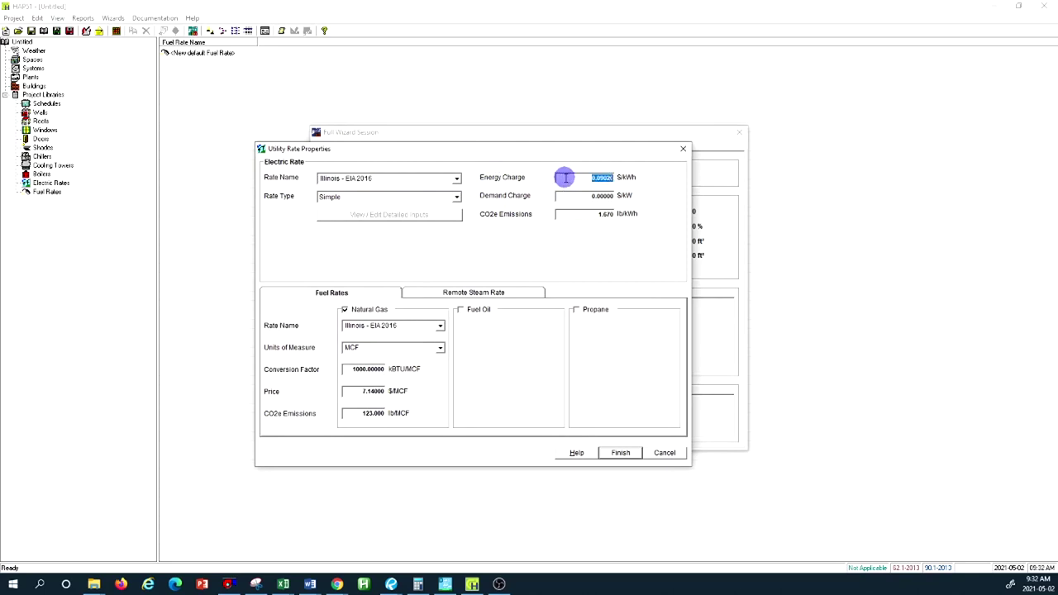
Switch the electric rate type to Detailed and back to Simple, and check the available rate names.
left_click(457, 198)
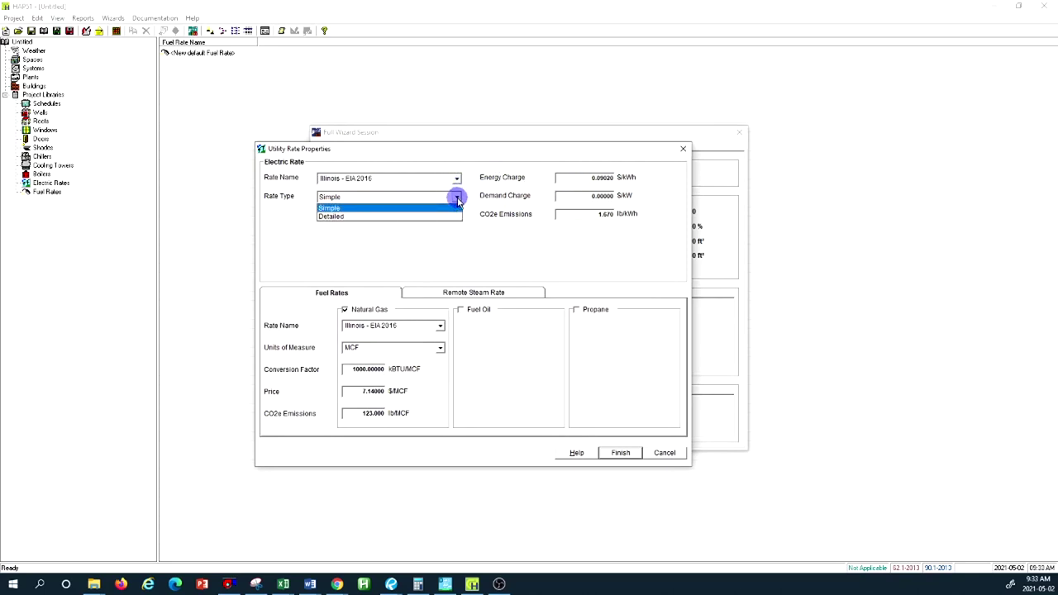
left_click(422, 215)
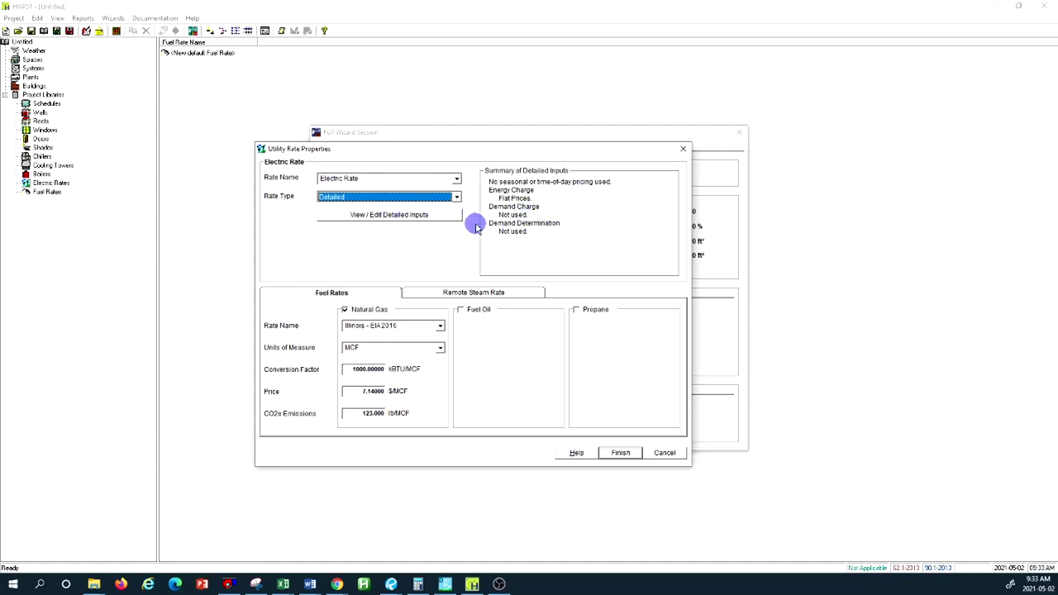
left_click(455, 201)
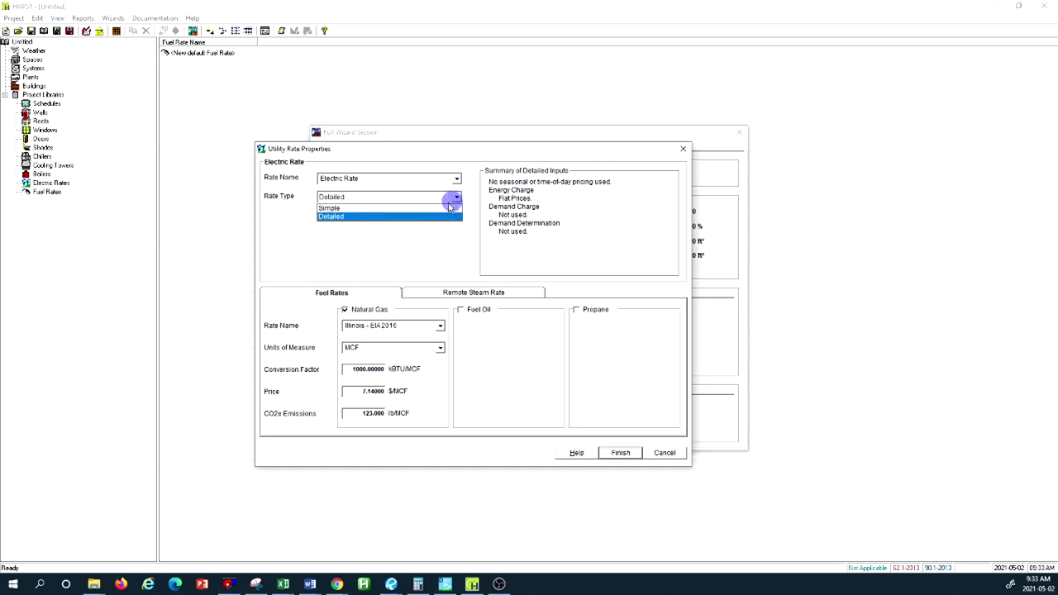
left_click(416, 206)
left_click(456, 180)
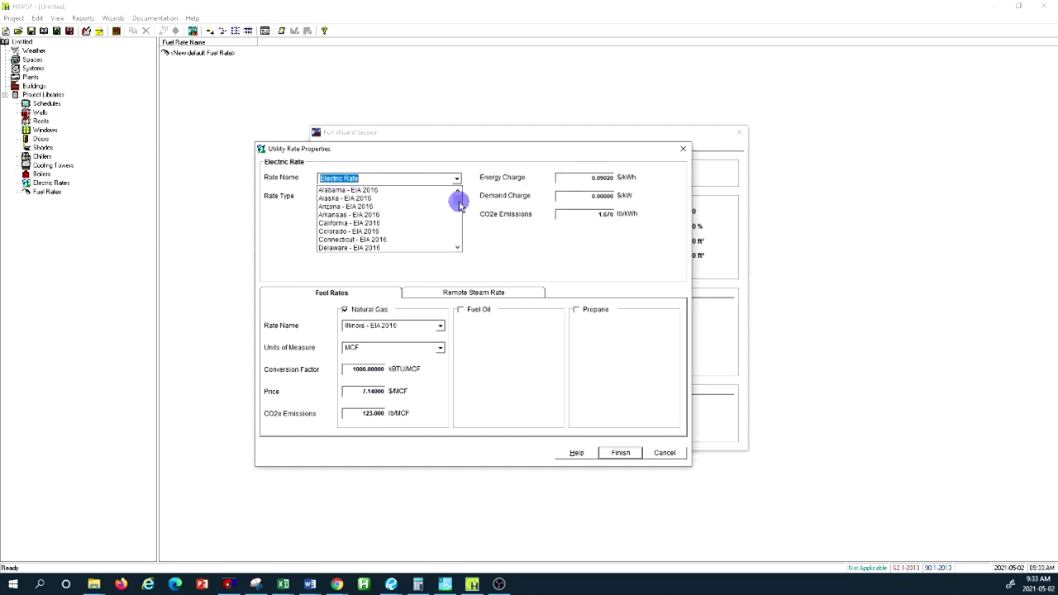
left_click(480, 163)
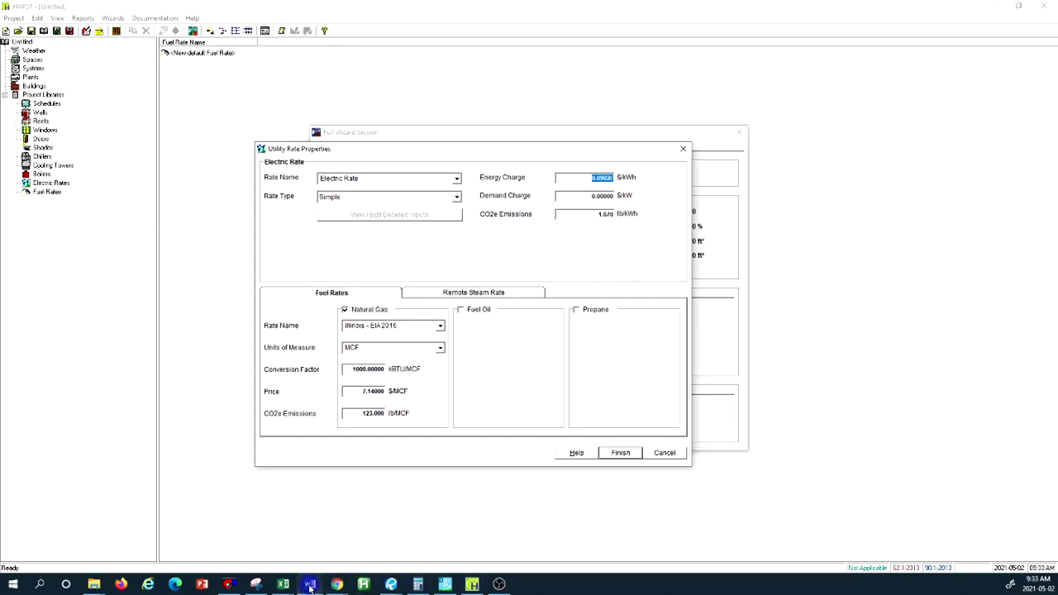
Look up the hydro rate in the Word assumptions document and set the electric energy charge to 0.156 $/kWh.
mouse_move(310, 588)
left_click(194, 539)
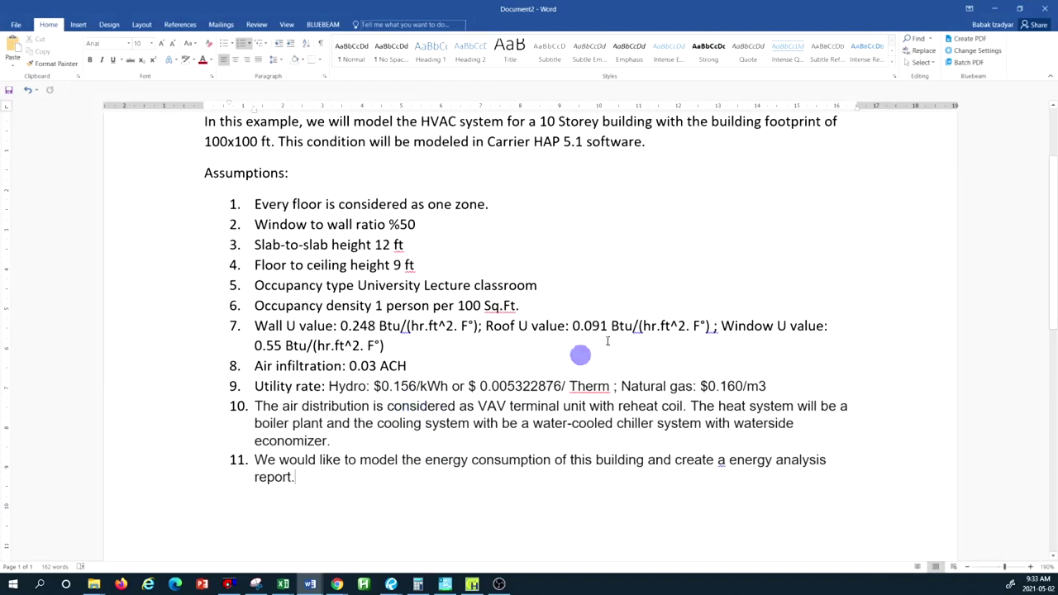
left_click(1024, 10)
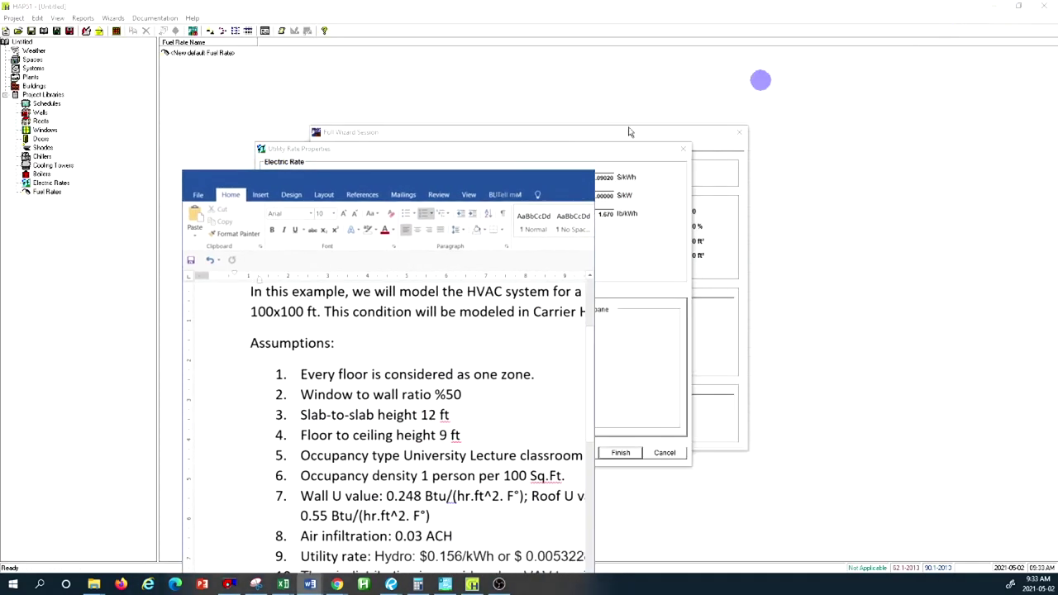
left_click_drag(458, 187, 938, 91)
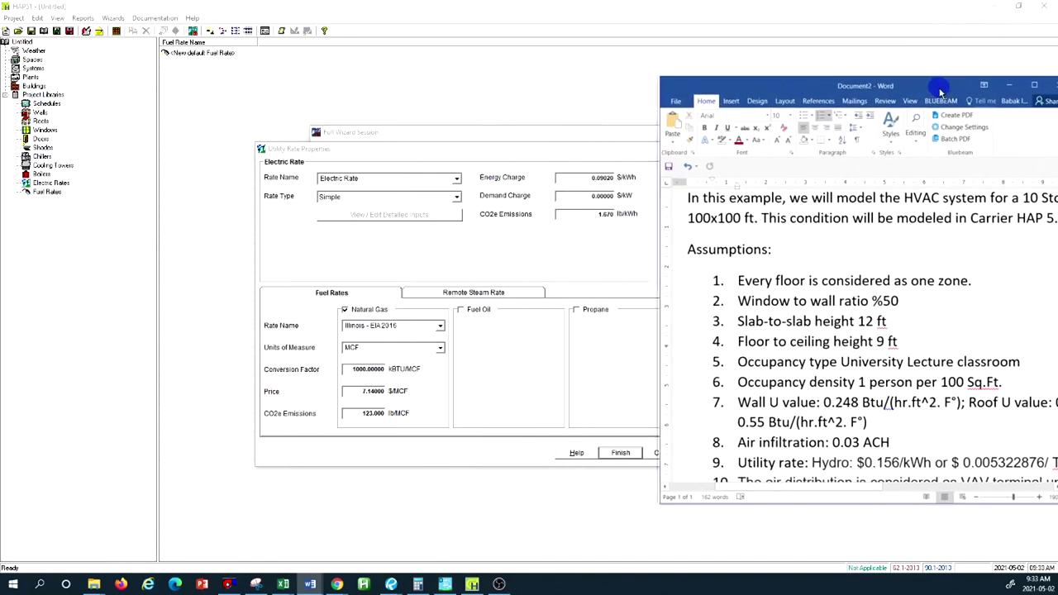
left_click(587, 175)
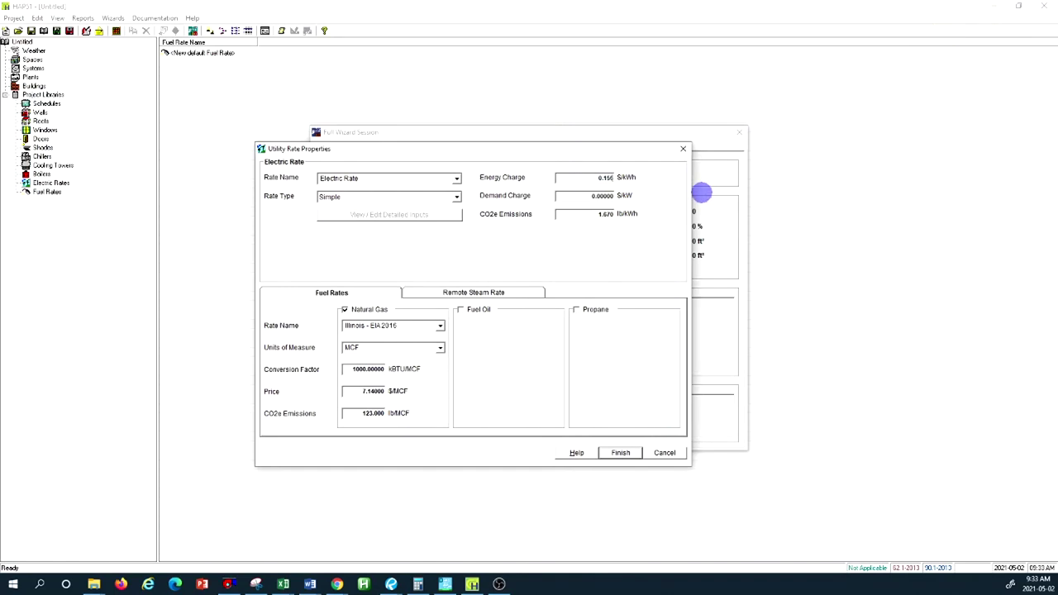
left_click(576, 195)
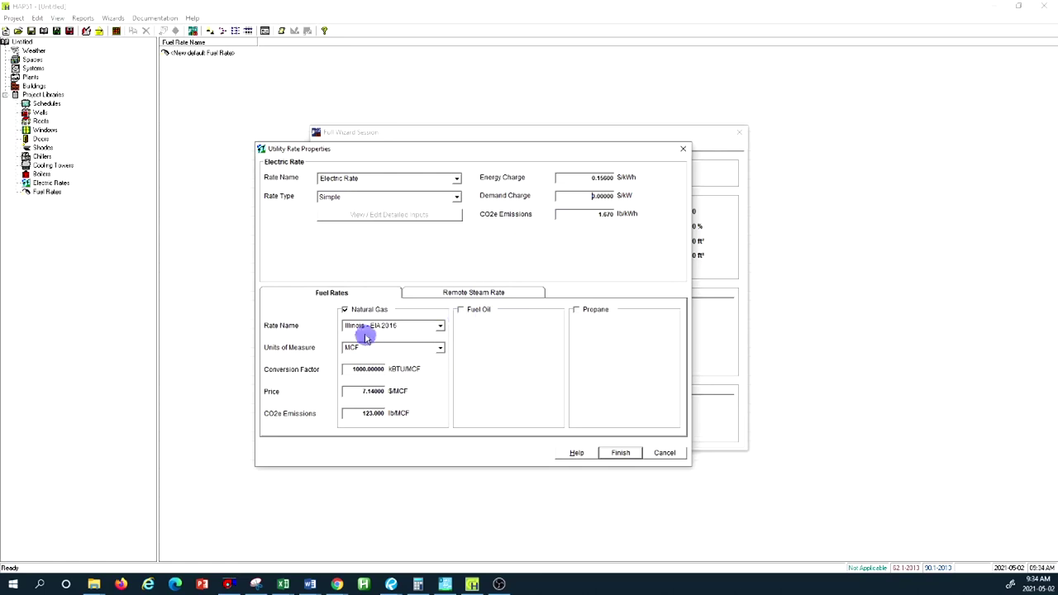
Set the natural gas units of measure to THM.
left_click(440, 350)
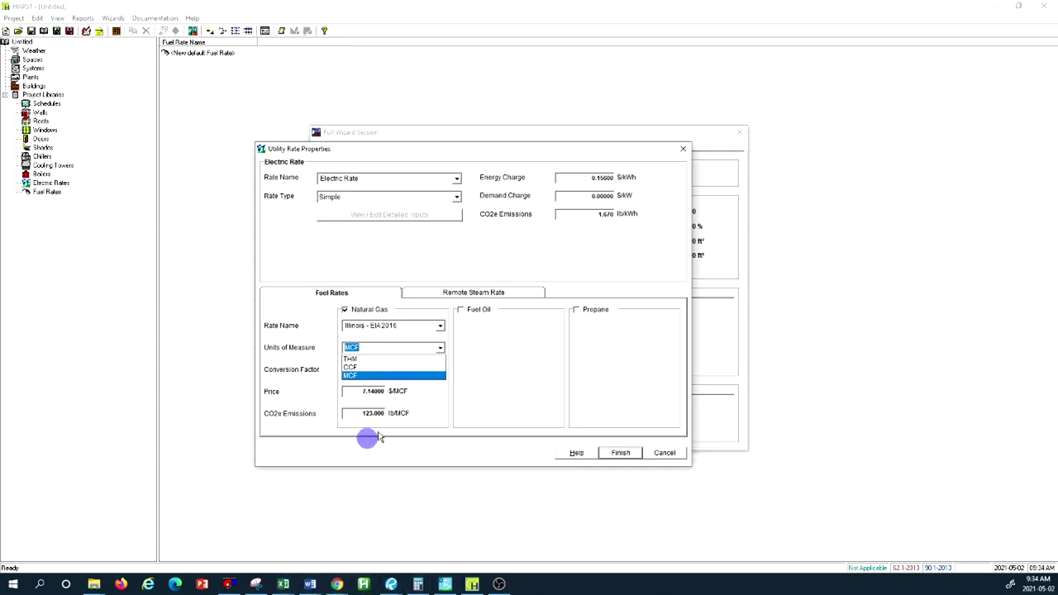
left_click(397, 359)
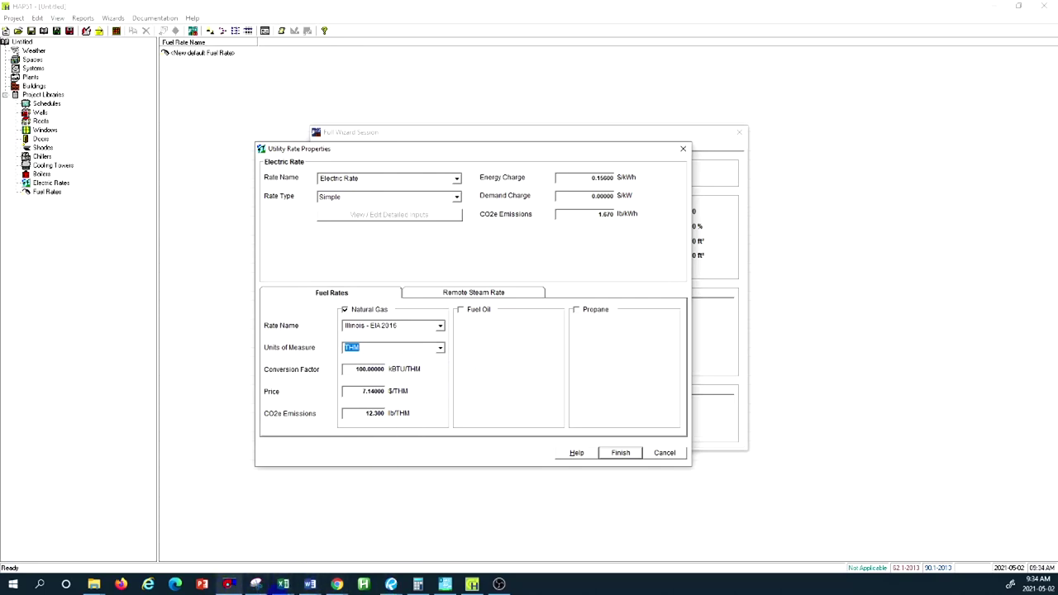
mouse_move(341, 588)
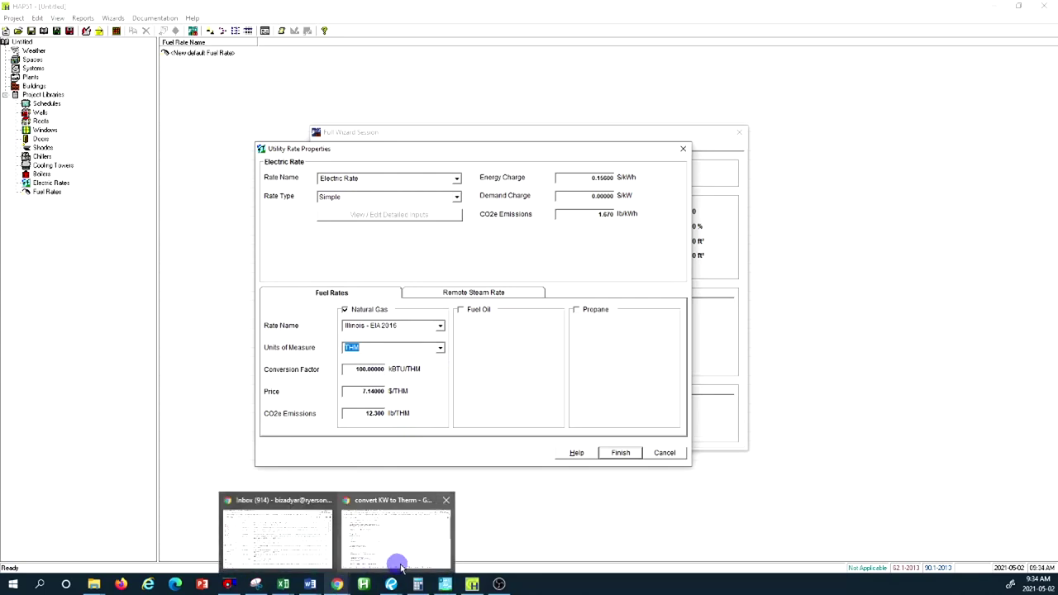
mouse_move(406, 563)
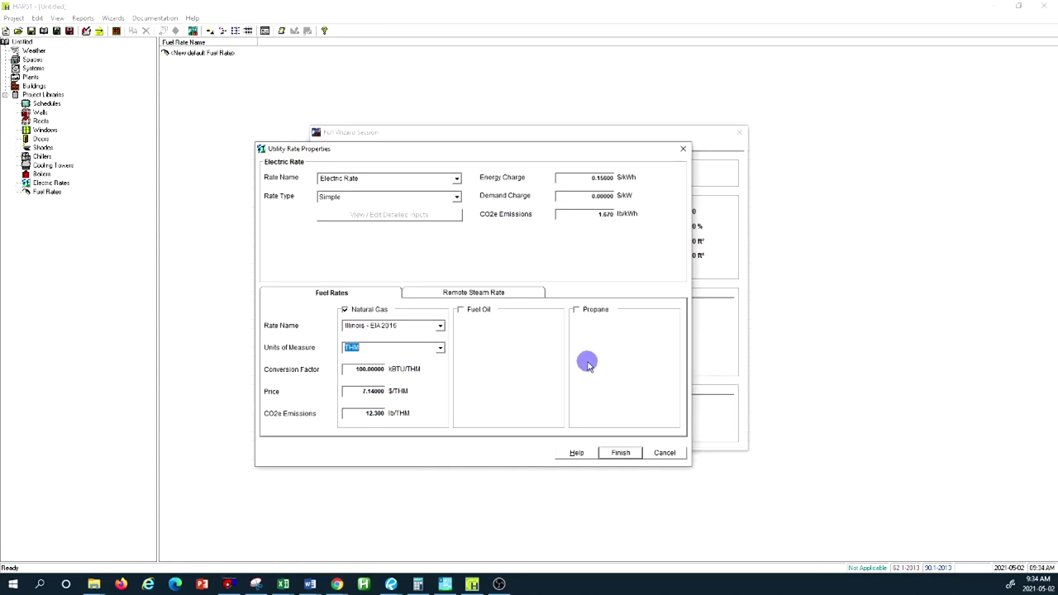
Set the natural gas rate to US Overall Average - EIA 2016, then finish the utility rates and the wizard session.
left_click(414, 323)
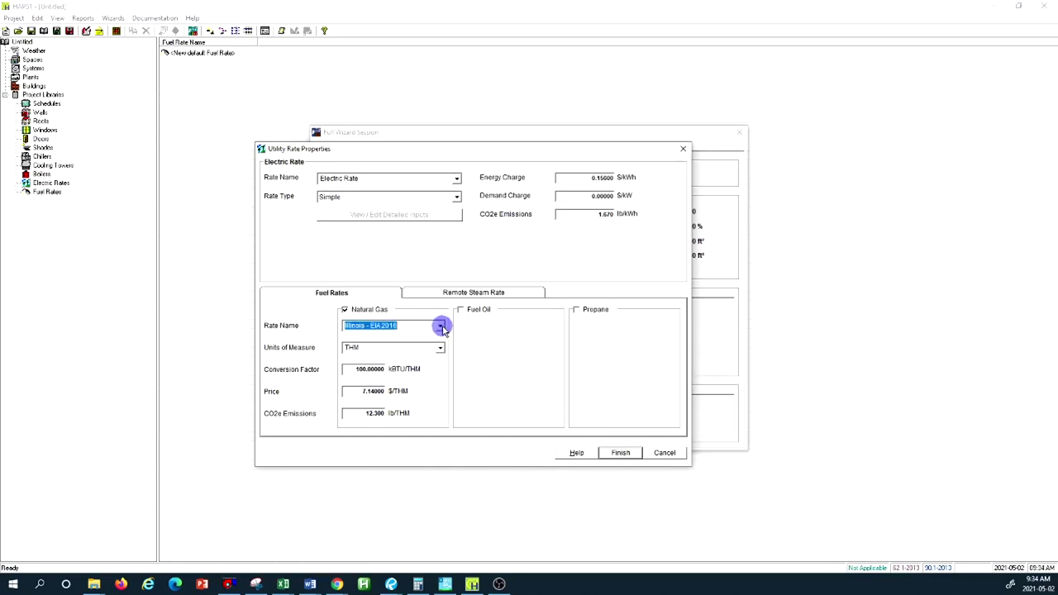
left_click(441, 326)
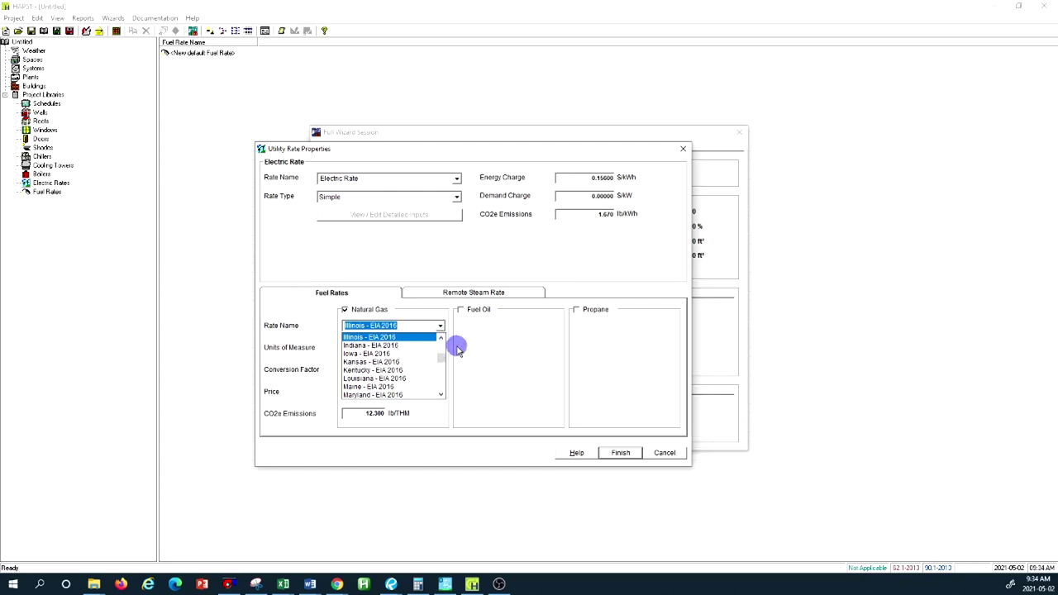
left_click(457, 347)
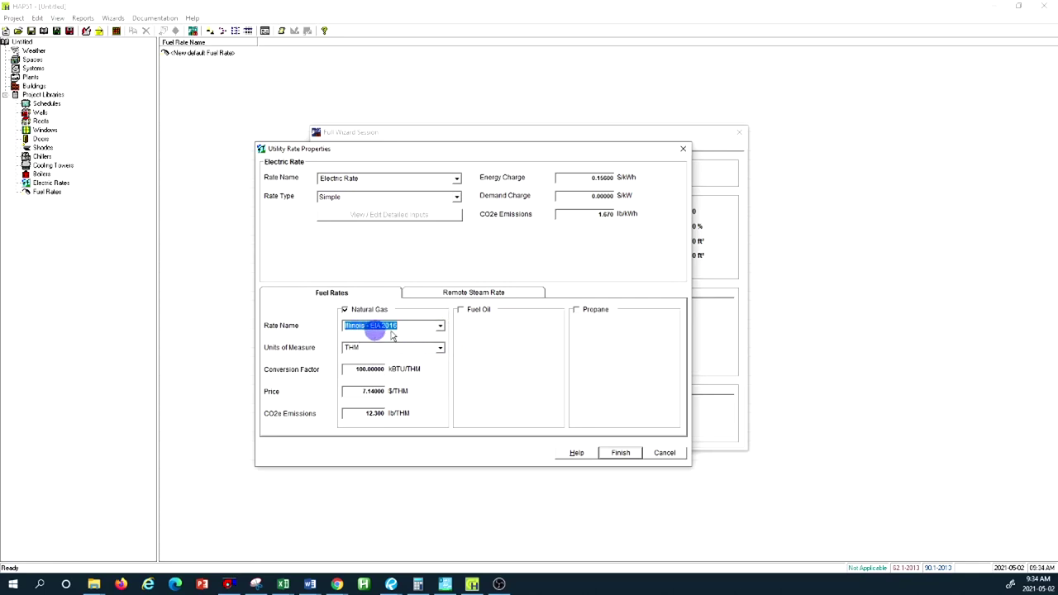
left_click(439, 326)
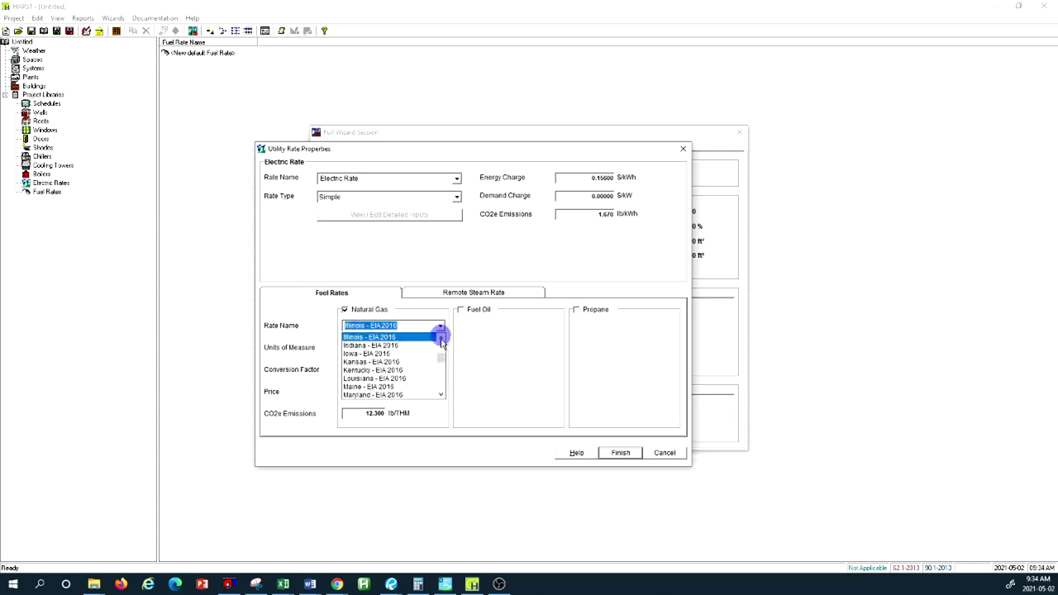
left_click_drag(439, 349, 444, 395)
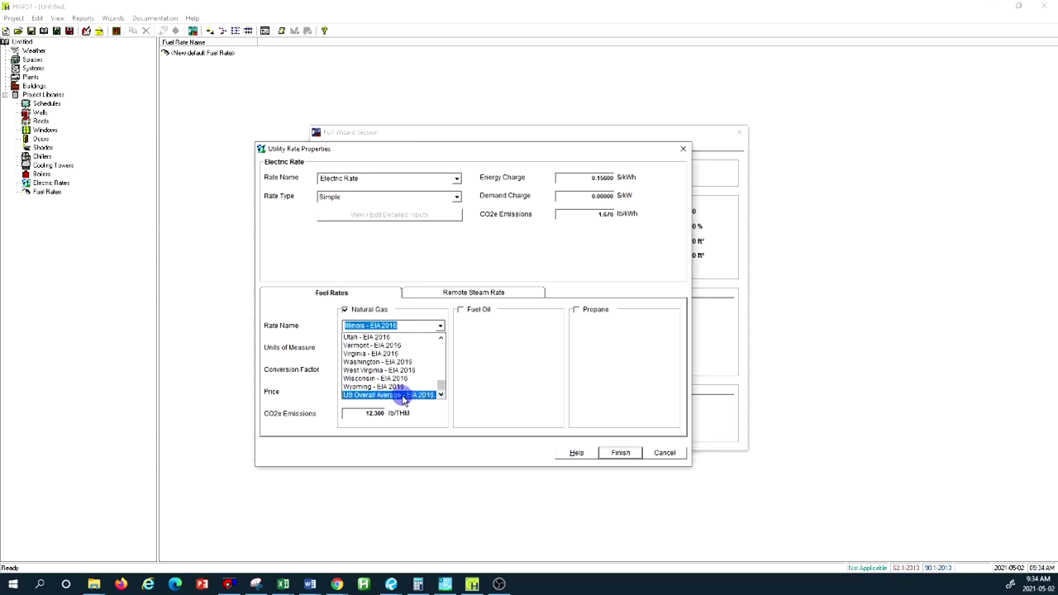
left_click(388, 395)
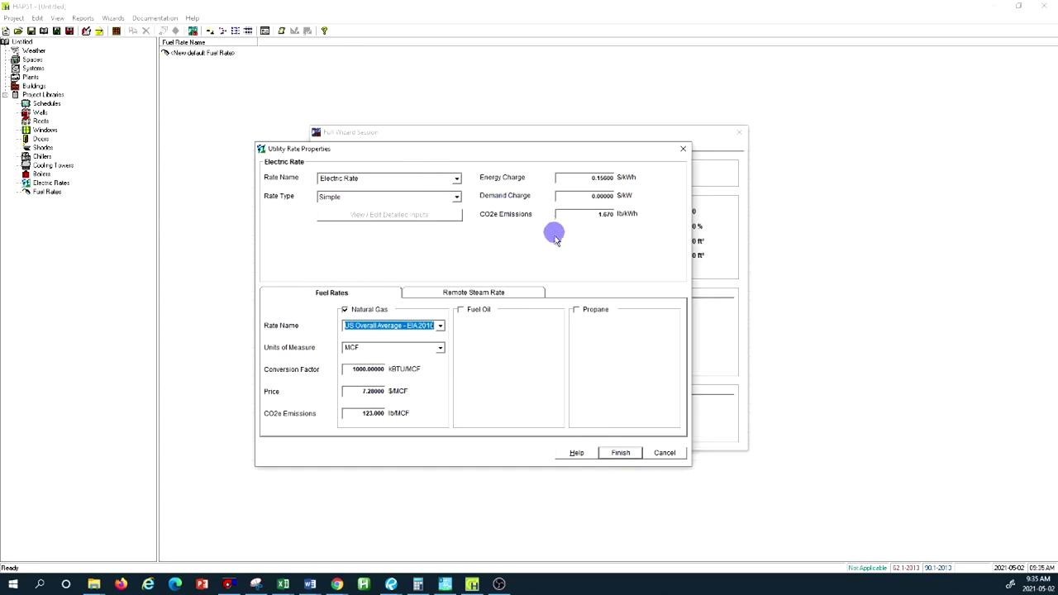
left_click(620, 453)
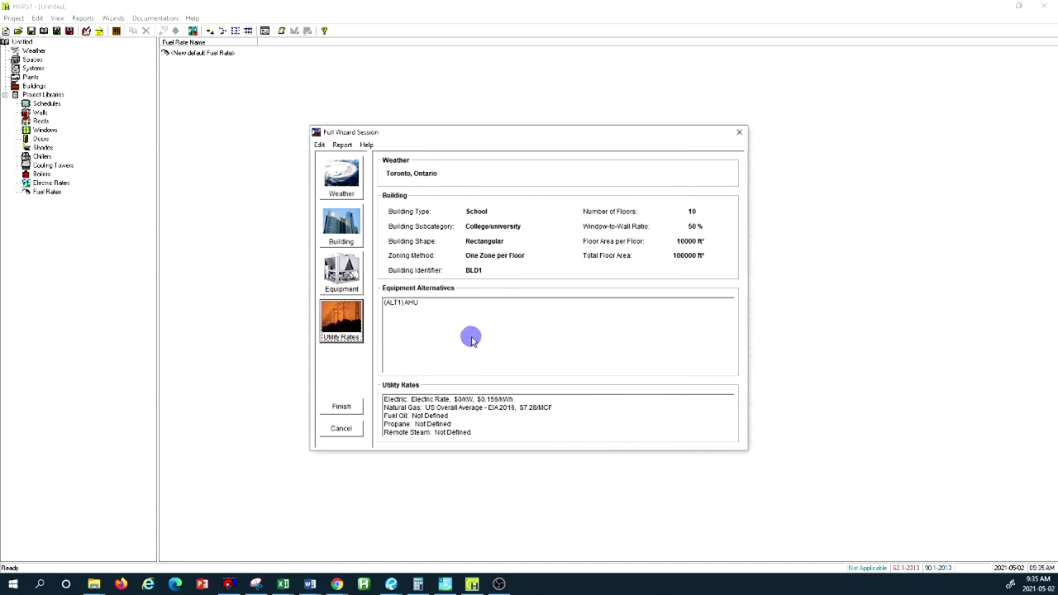
left_click(344, 409)
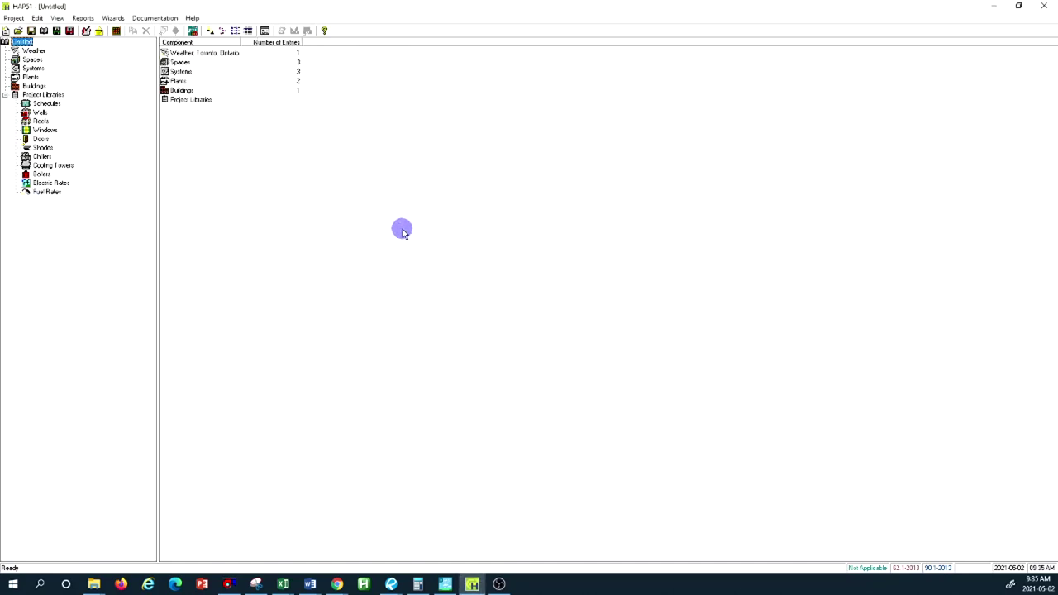
Check the spaces created by the wizard and list the project's air systems.
left_click(199, 66)
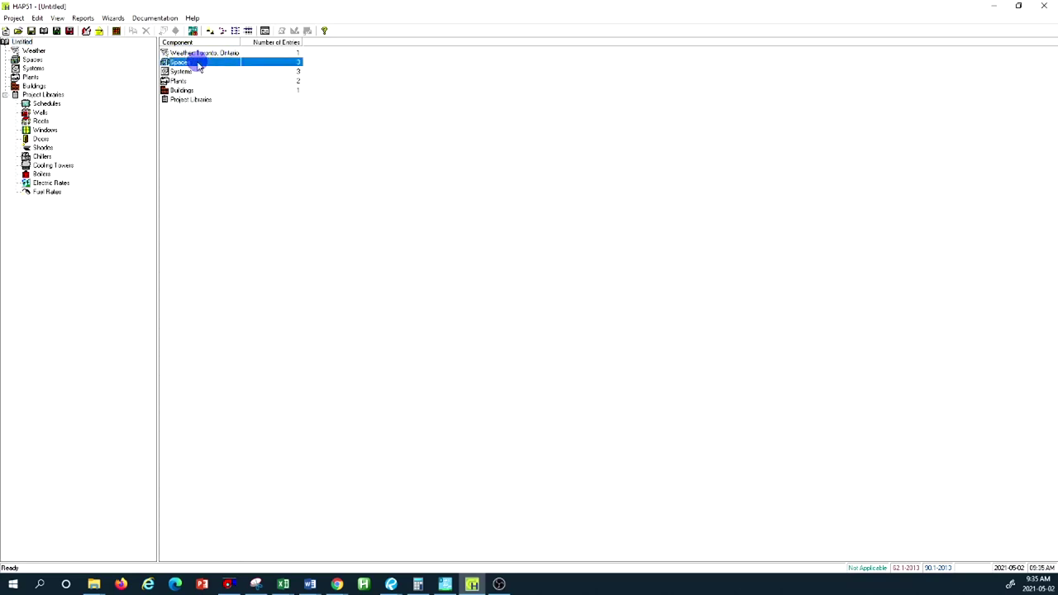
double_click(199, 66)
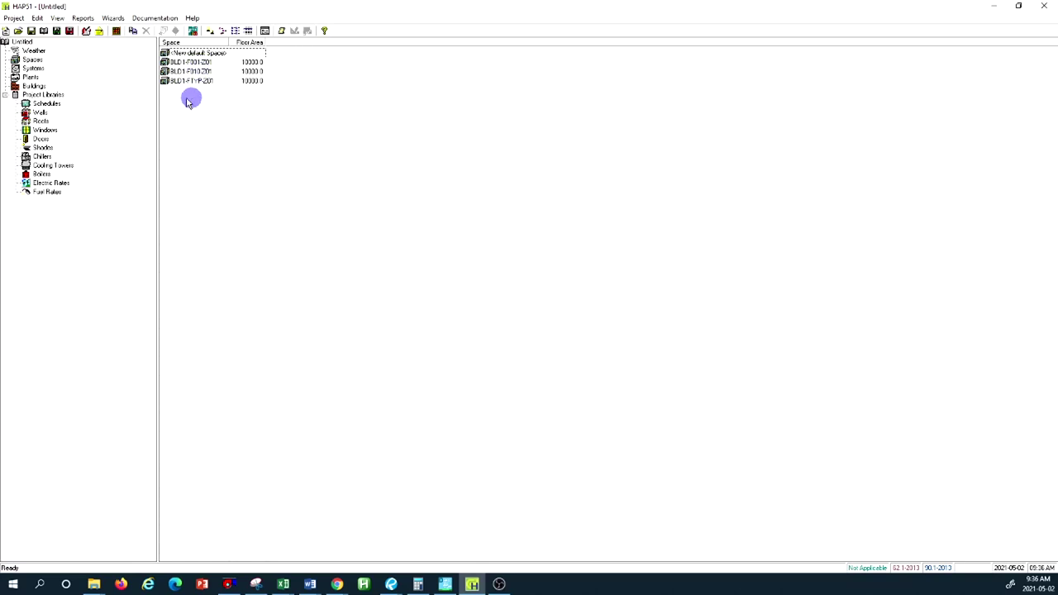
left_click(31, 69)
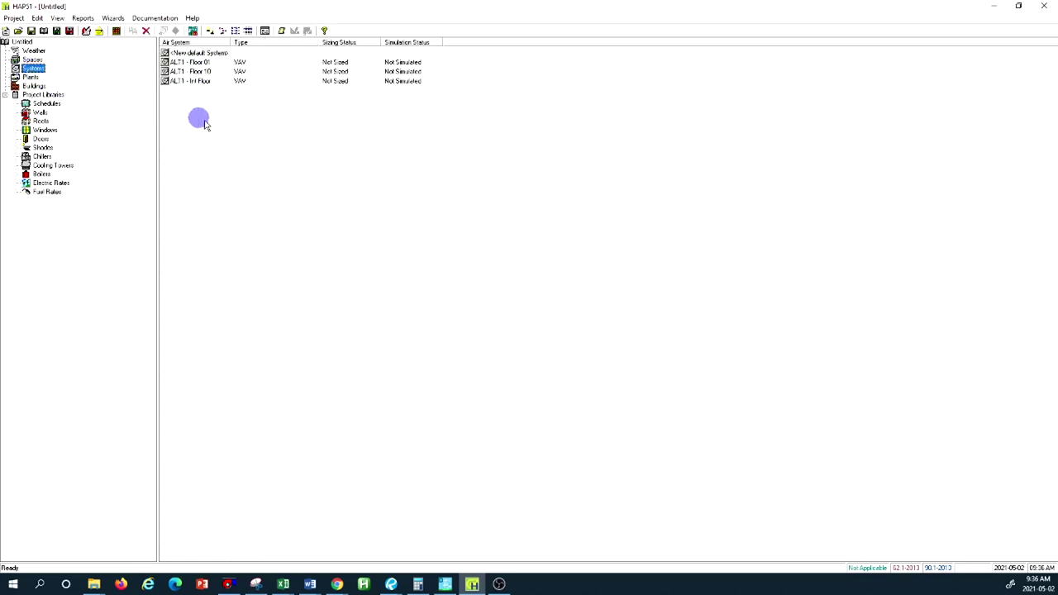
Open the properties of the ALT1 - Floor 01 air system and look through its general, component, zone, sizing and equipment data.
double_click(202, 63)
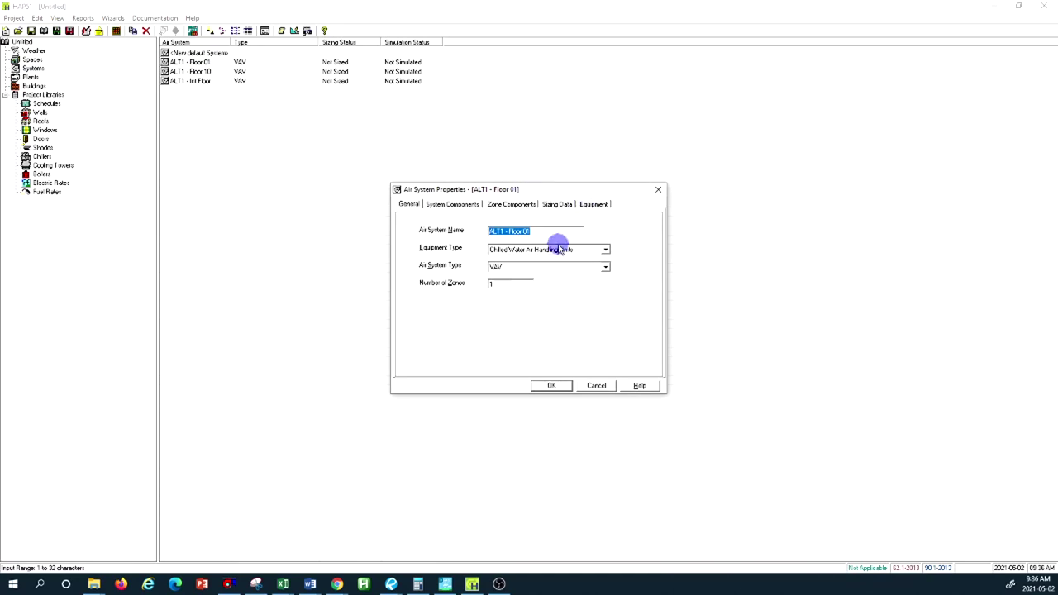
left_click(450, 205)
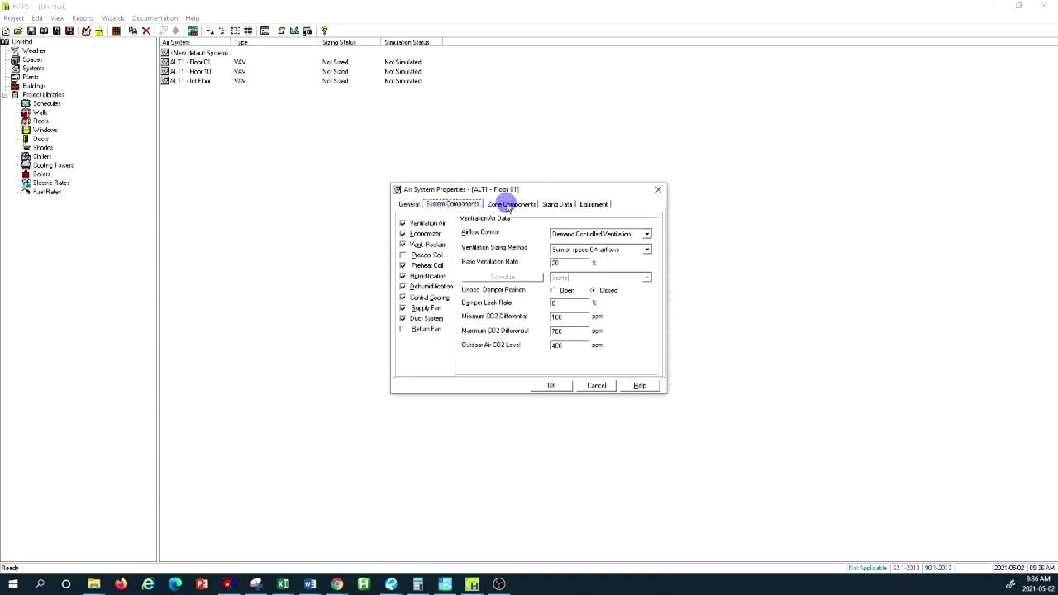
left_click(507, 204)
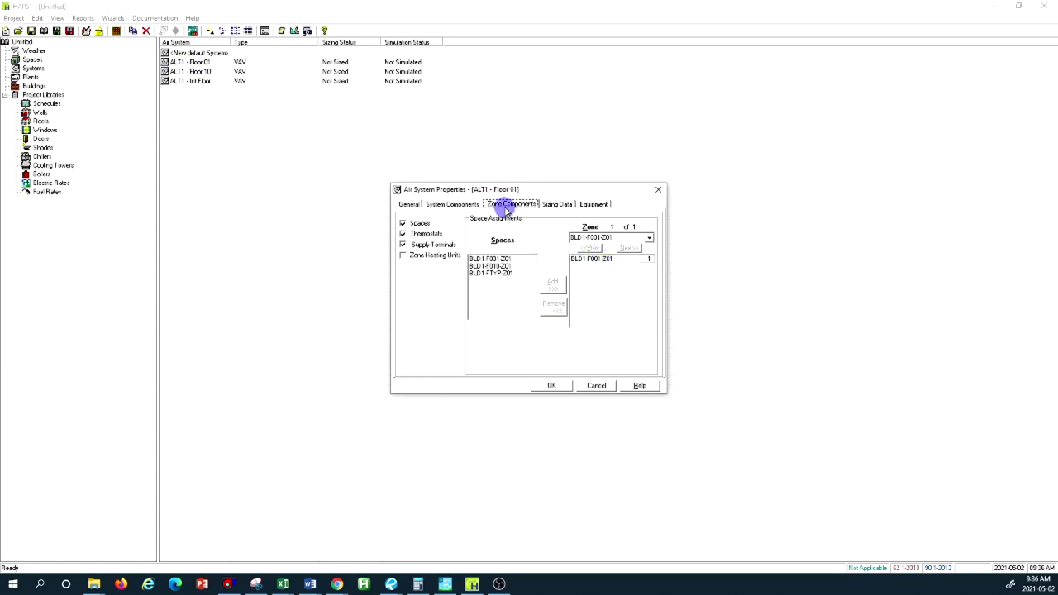
left_click(556, 205)
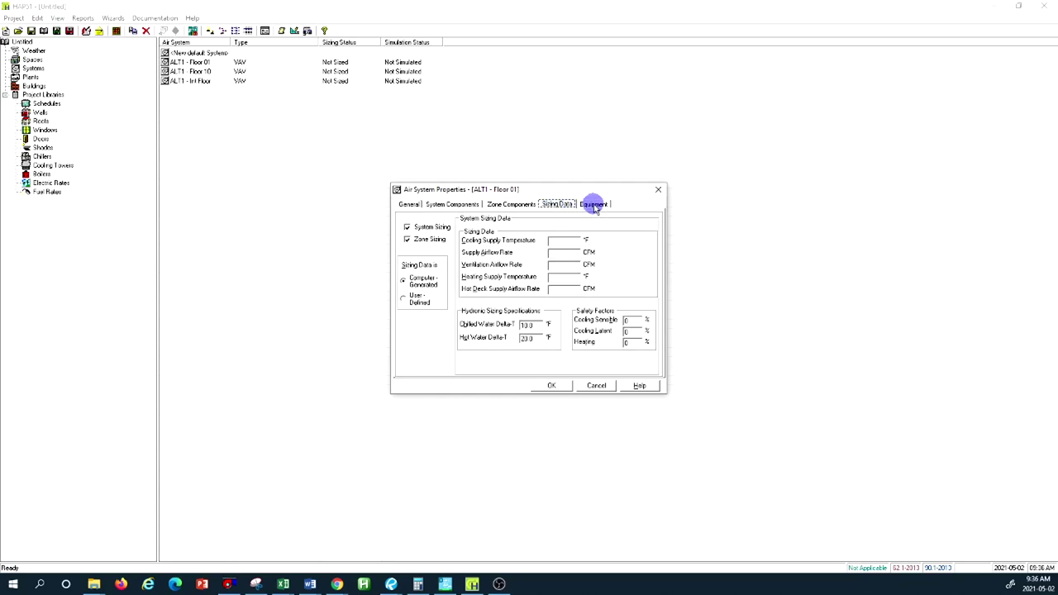
left_click(595, 205)
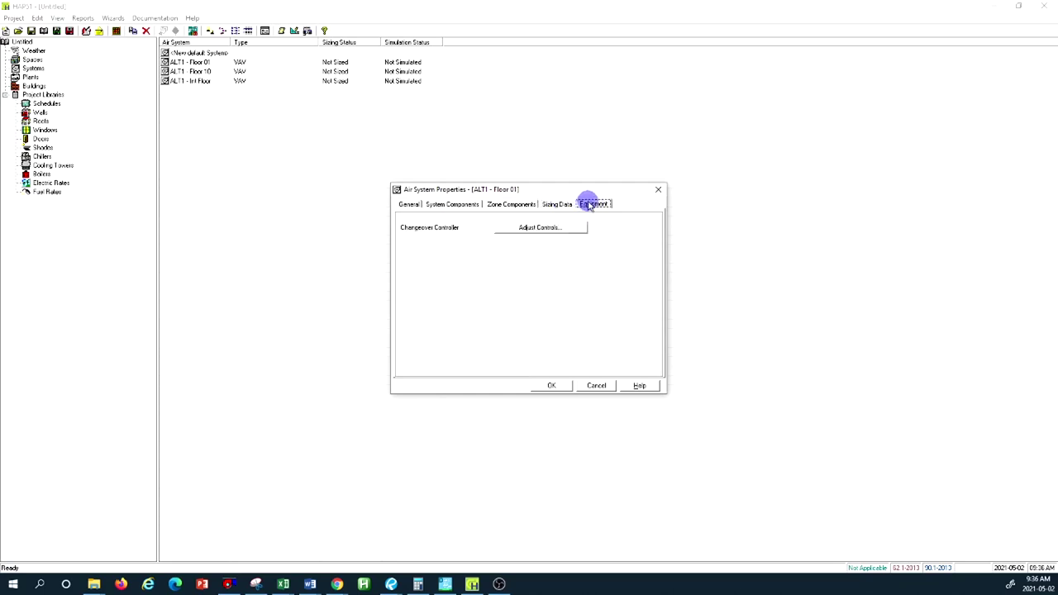
left_click(416, 205)
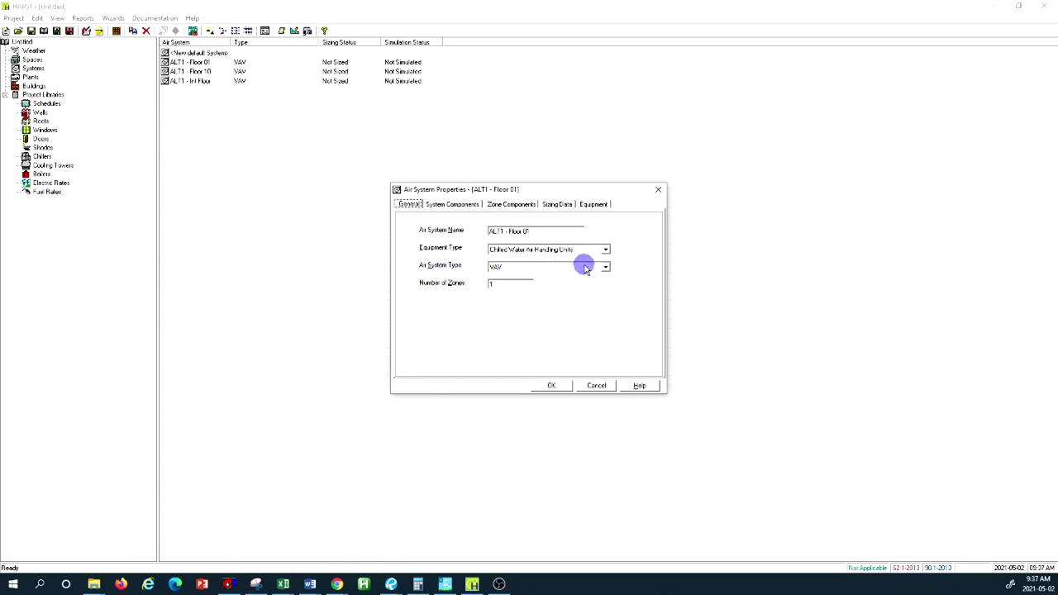
Review the ventilation air, economizer and ventilation reclaim data of the ALT1 - Floor 01 system, including thermal efficiency and input power.
left_click(460, 205)
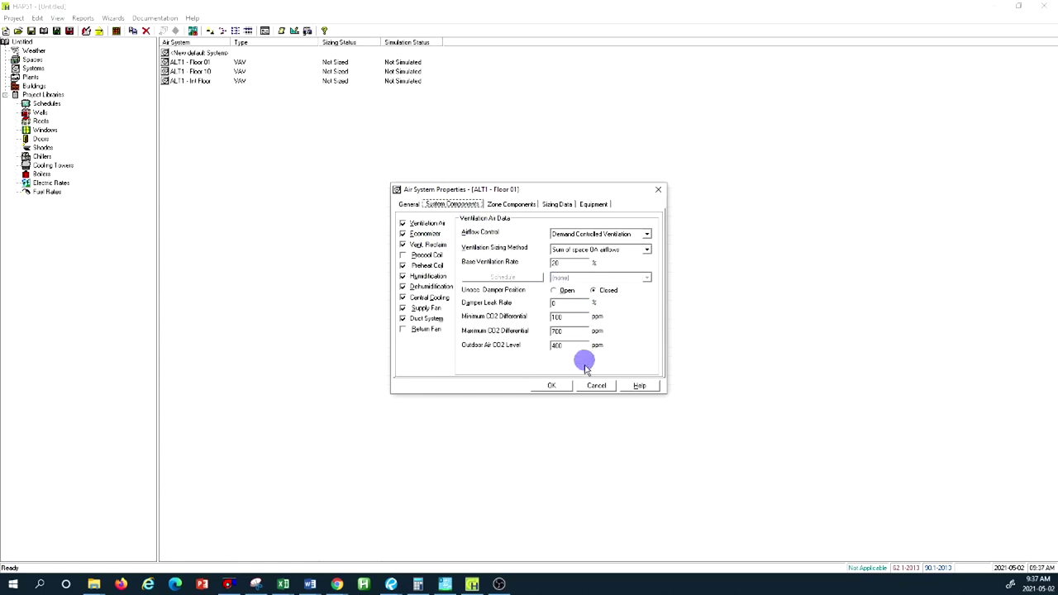
left_click(425, 234)
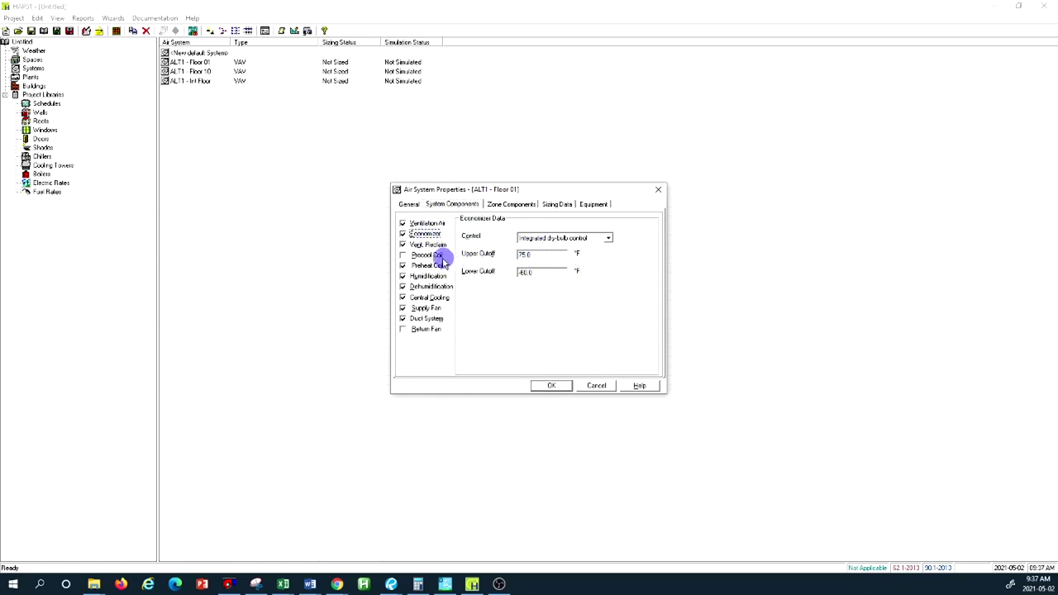
left_click(430, 244)
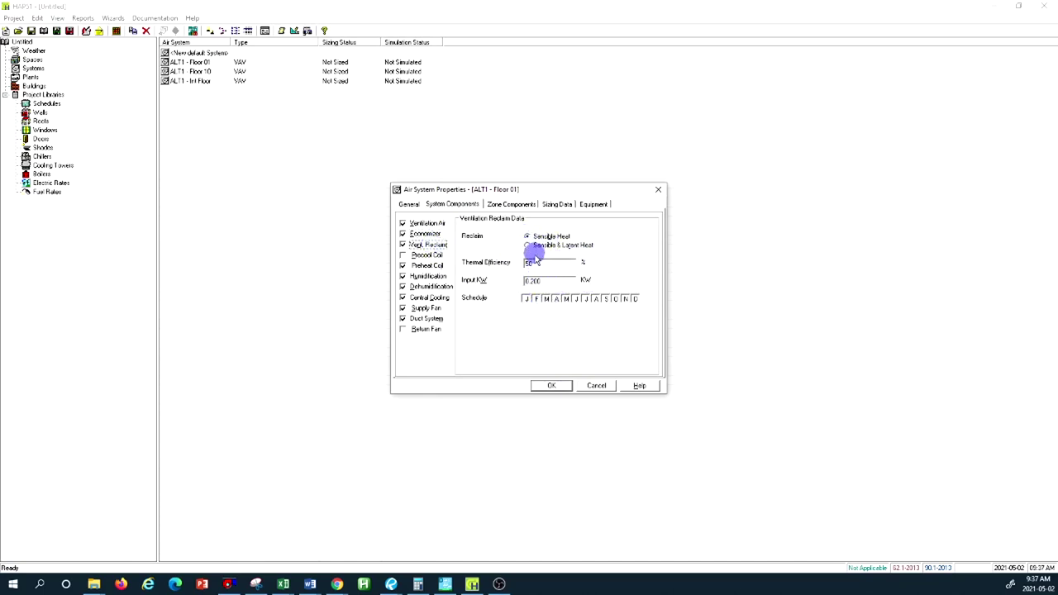
double_click(534, 280)
left_click(530, 282)
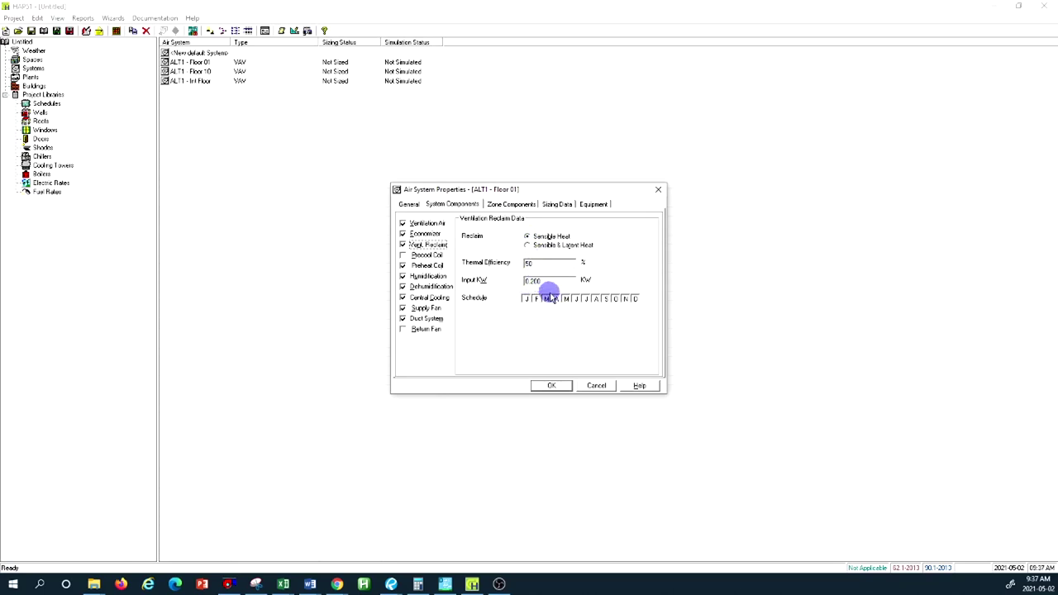
double_click(527, 263)
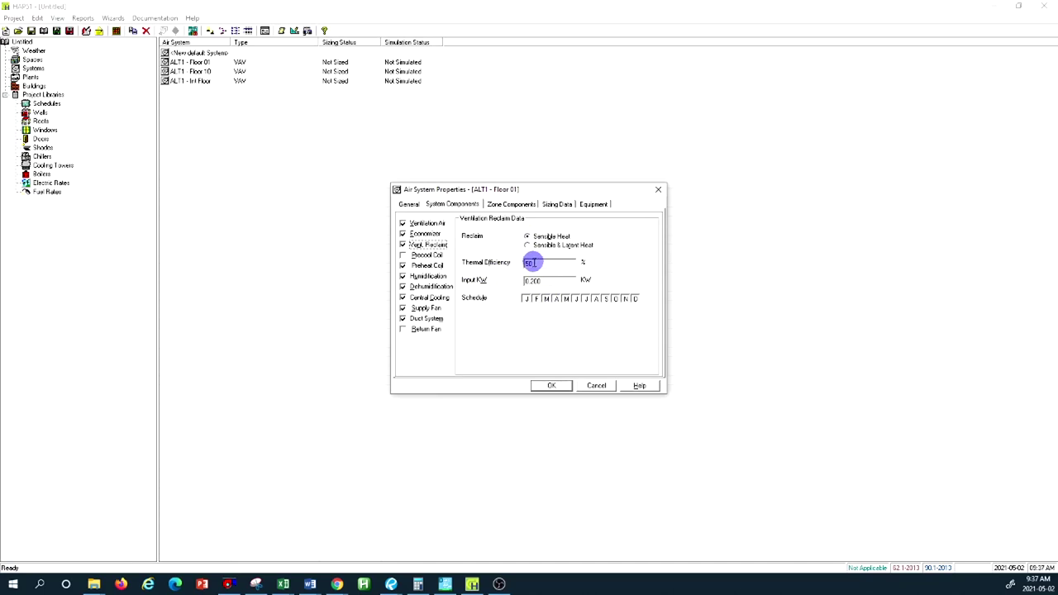
left_click(532, 263)
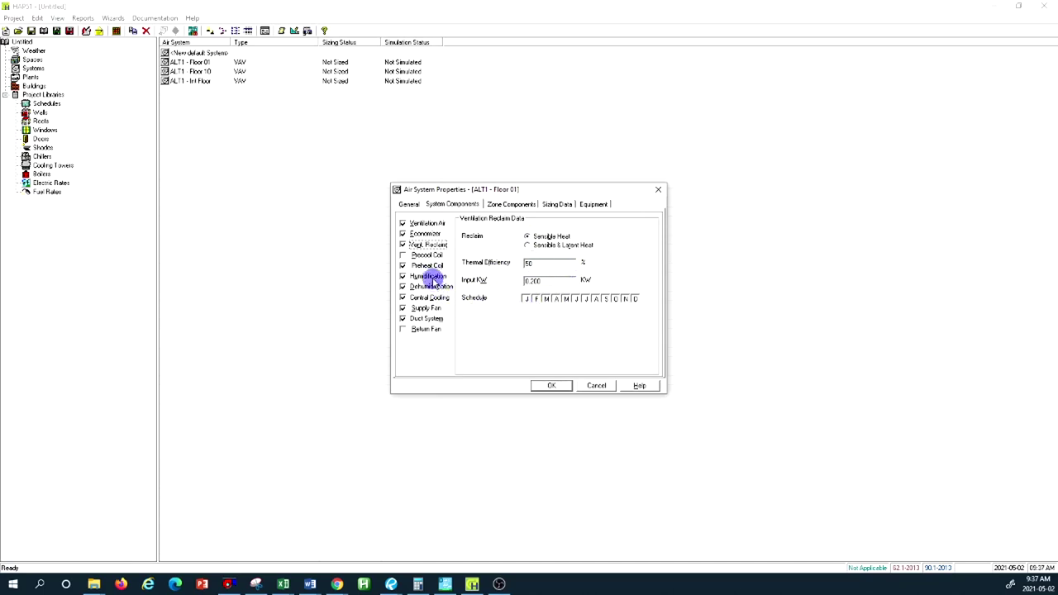
Review the Floor 01 system's preheat coil, humidification, central cooling, supply fan and zone space assignments, then close its properties without saving.
left_click(427, 266)
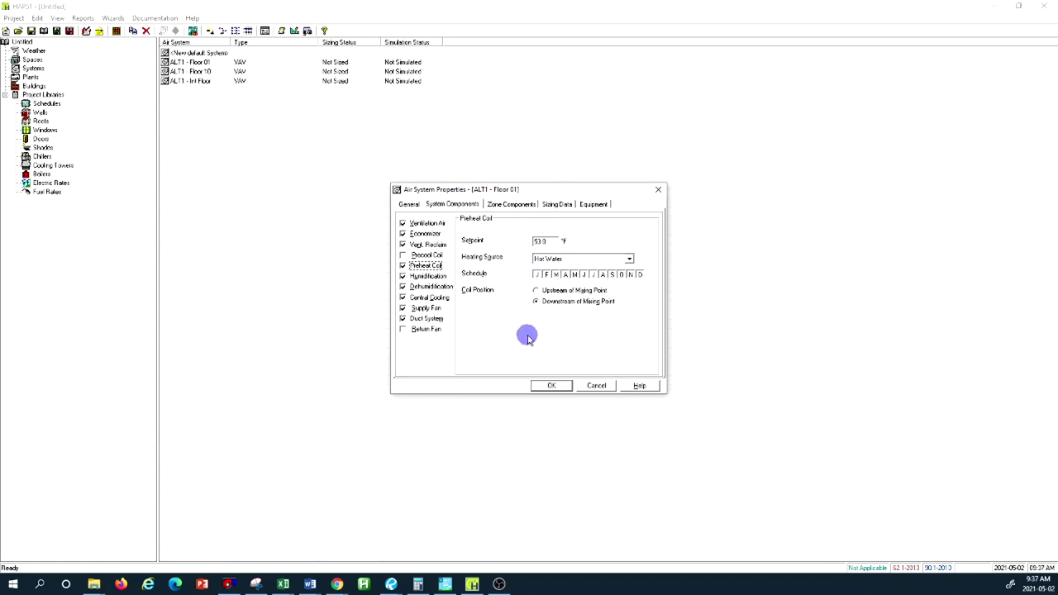
left_click(426, 276)
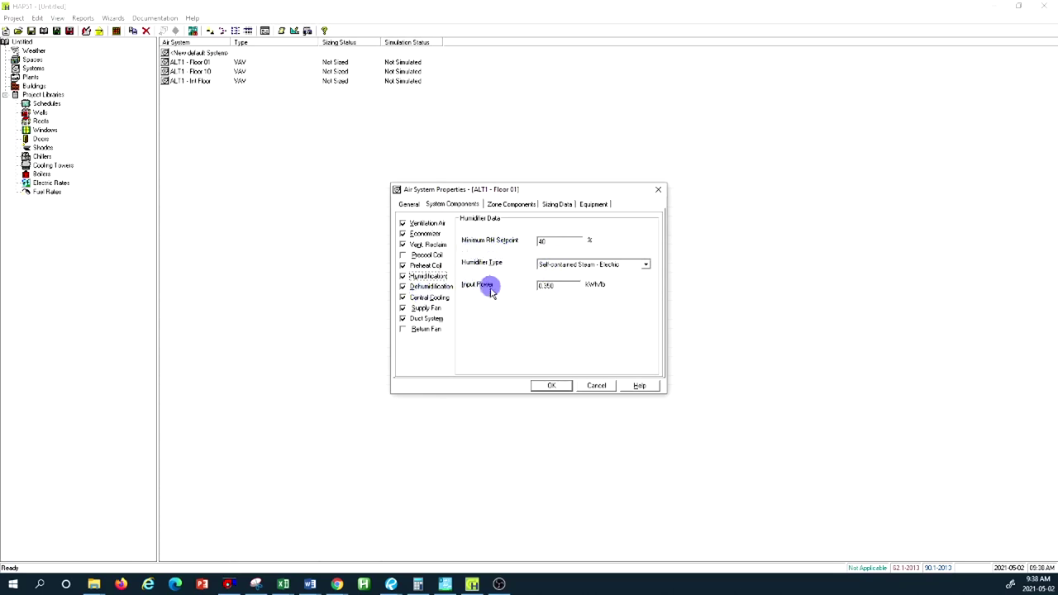
left_click(430, 297)
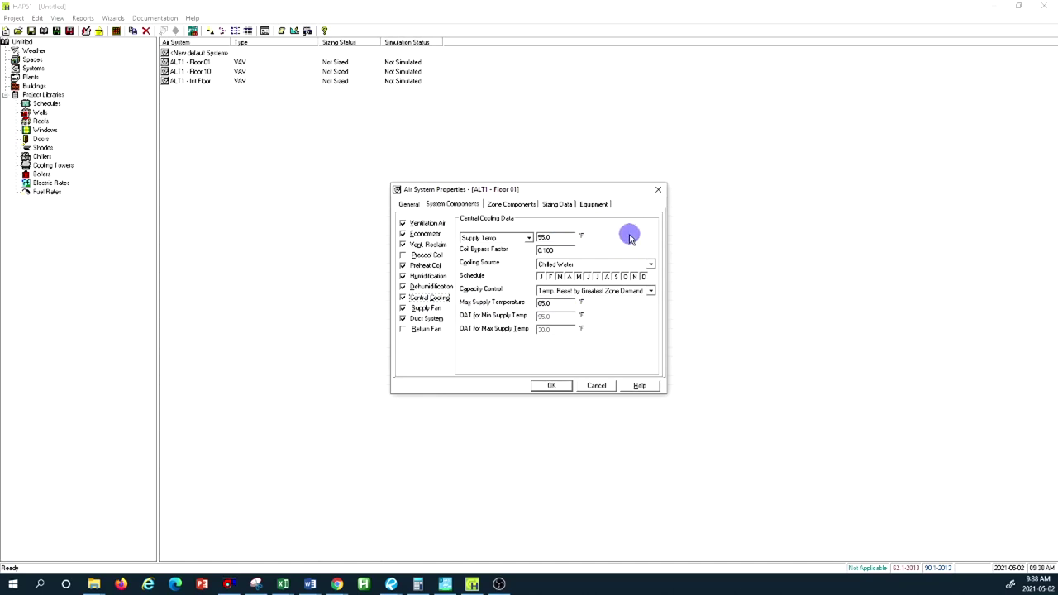
left_click(530, 239)
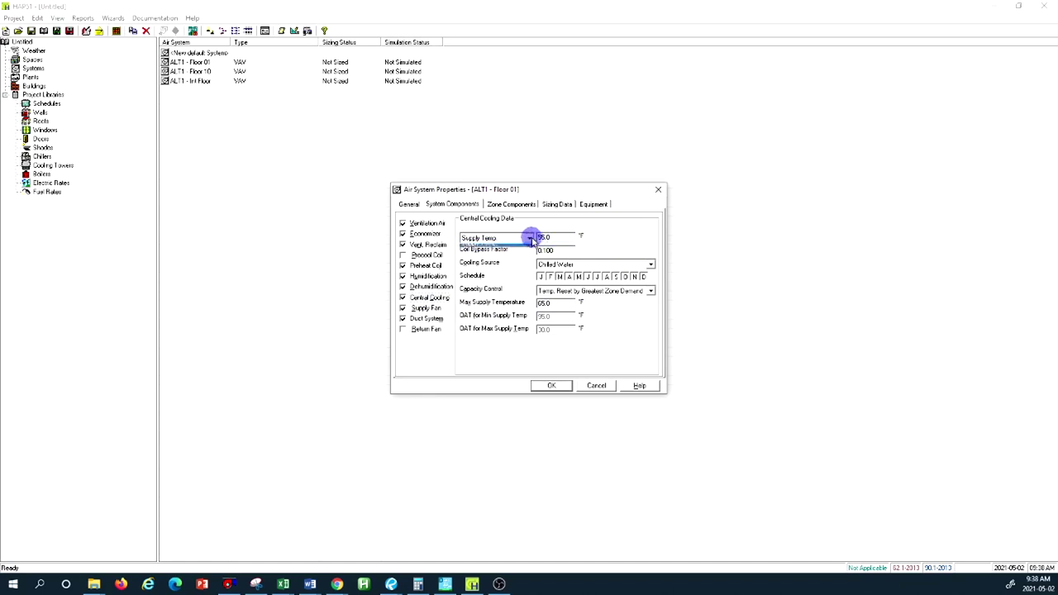
left_click(532, 239)
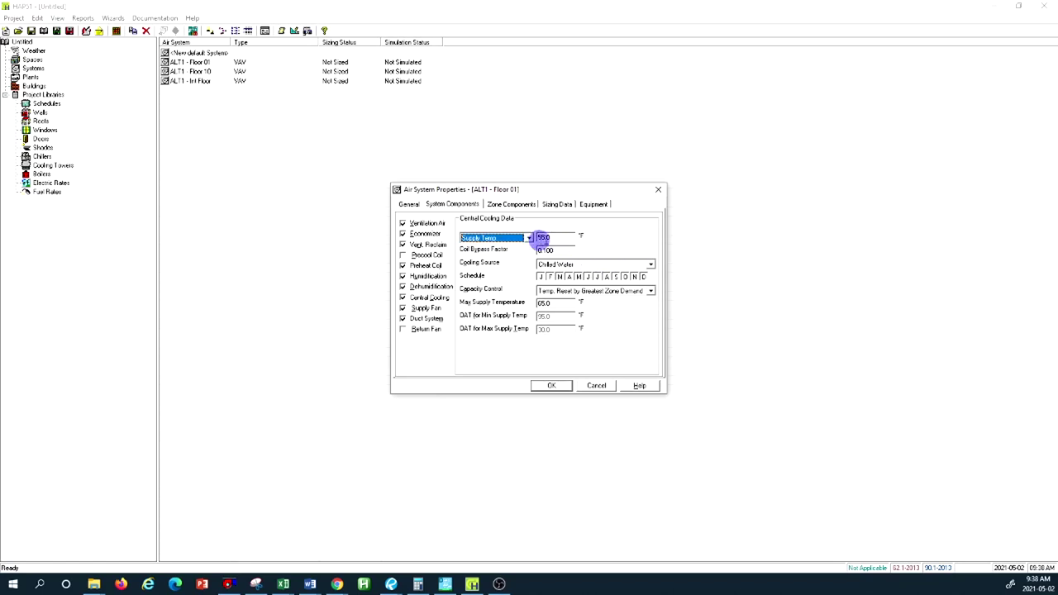
left_click(567, 237)
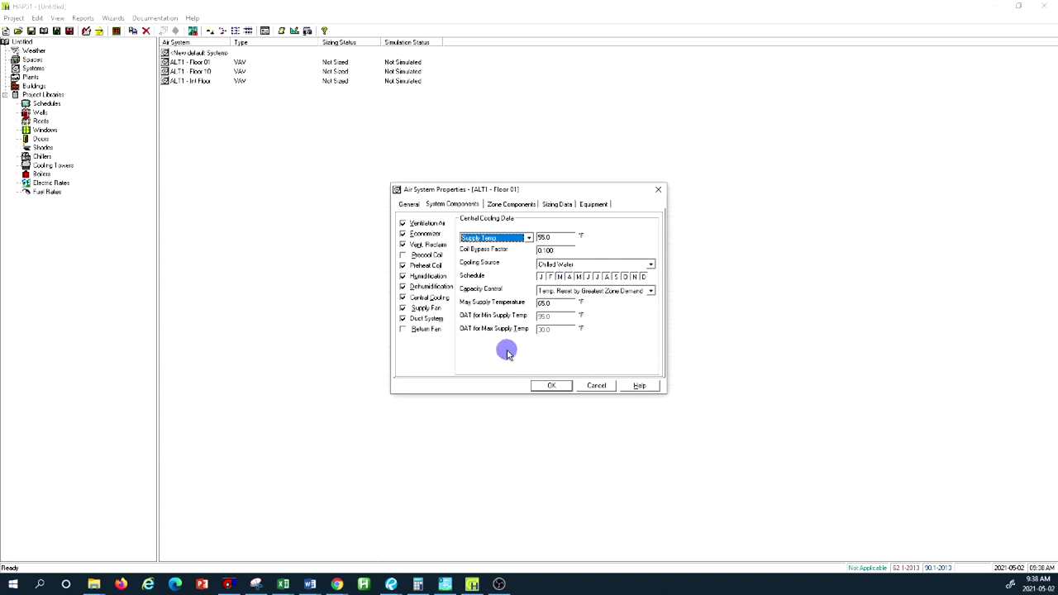
left_click(426, 308)
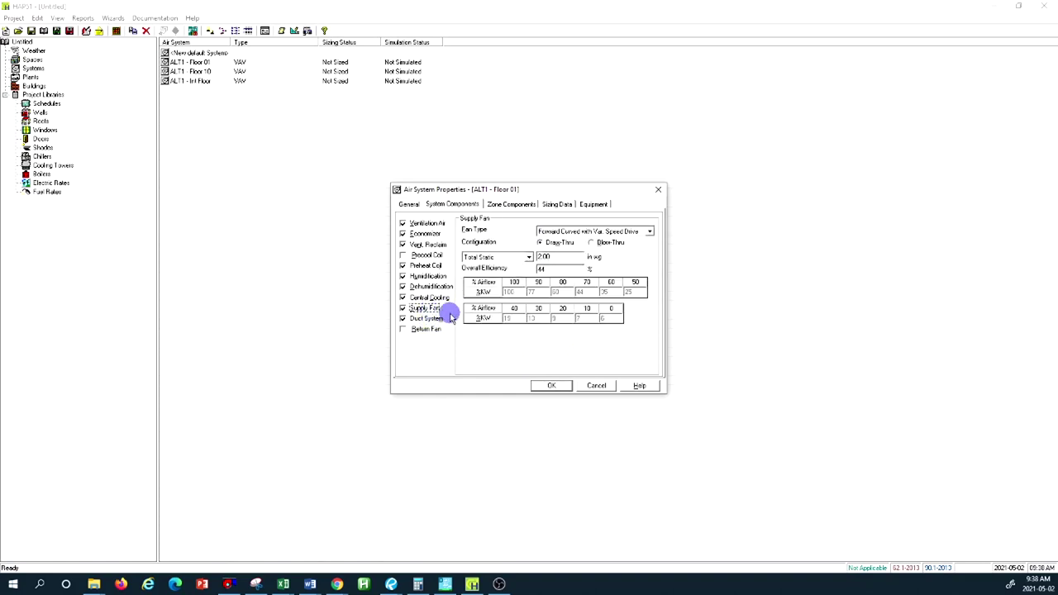
left_click(514, 204)
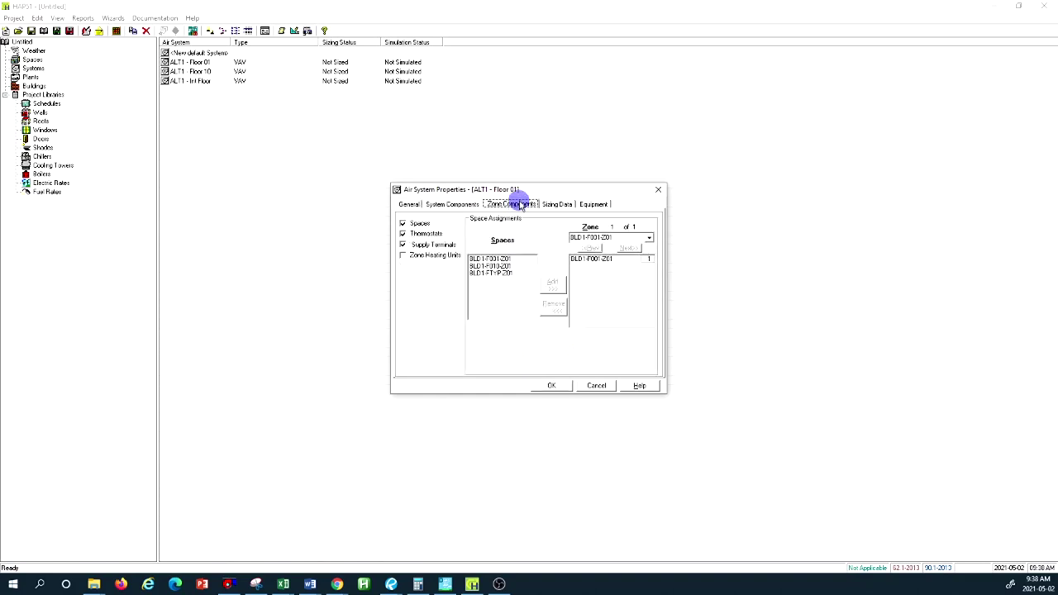
left_click(613, 387)
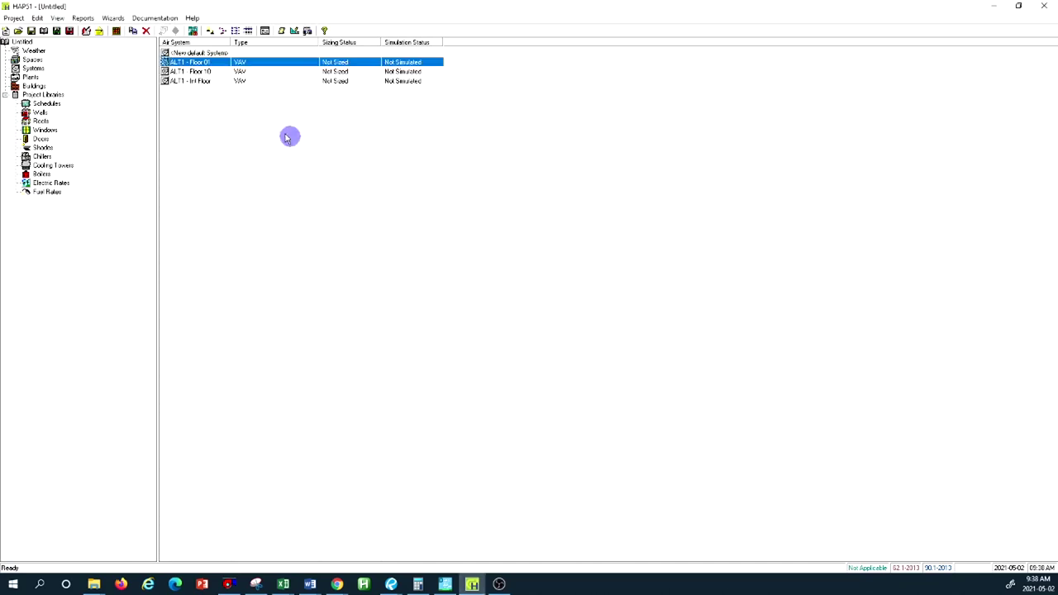
Preview design reports for ALT1 - Floor 01, adding tables for Ventilation Sizing, Zone Load and Space Load Summaries, Hourly Air System Loads and Hourly Zone Loads.
right_click(207, 66)
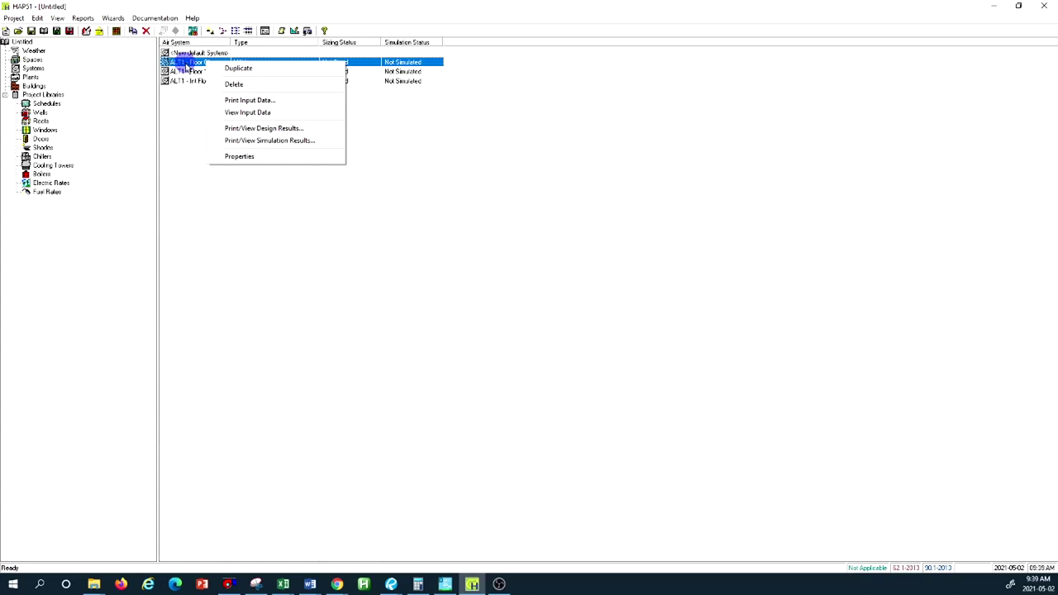
left_click(320, 130)
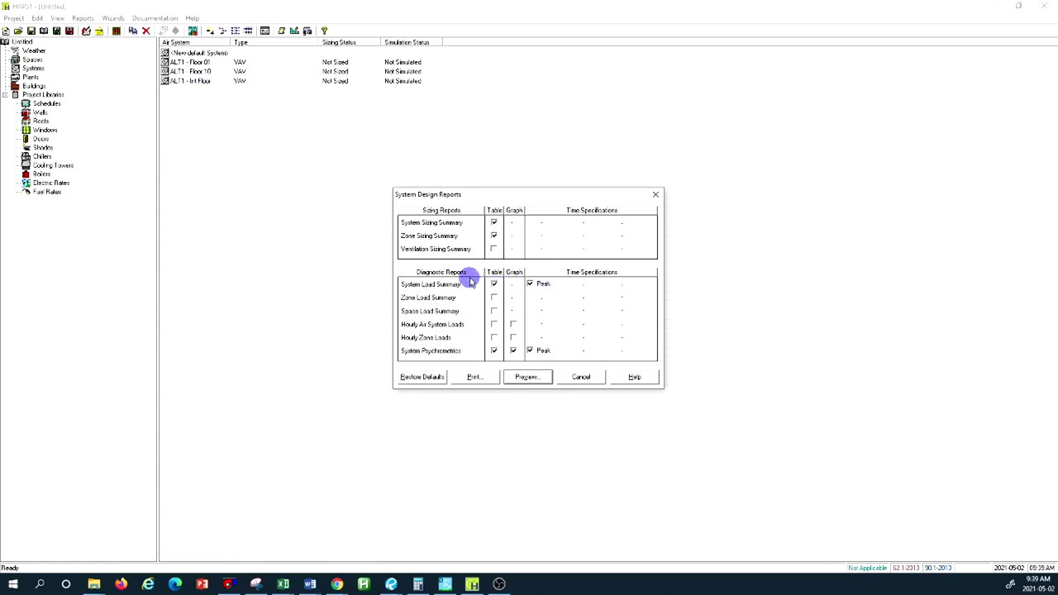
left_click(493, 249)
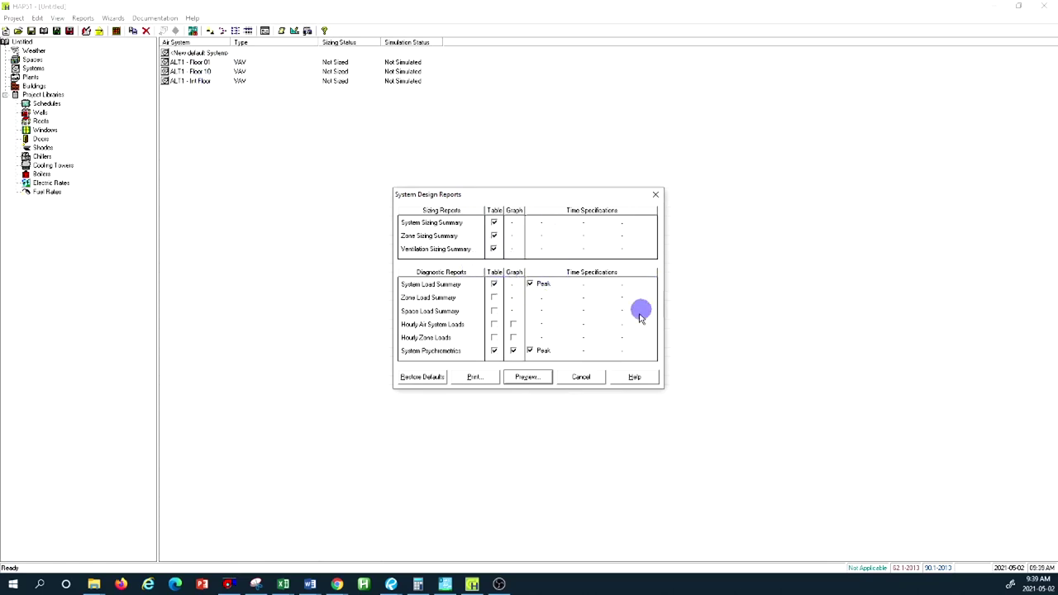
left_click(494, 297)
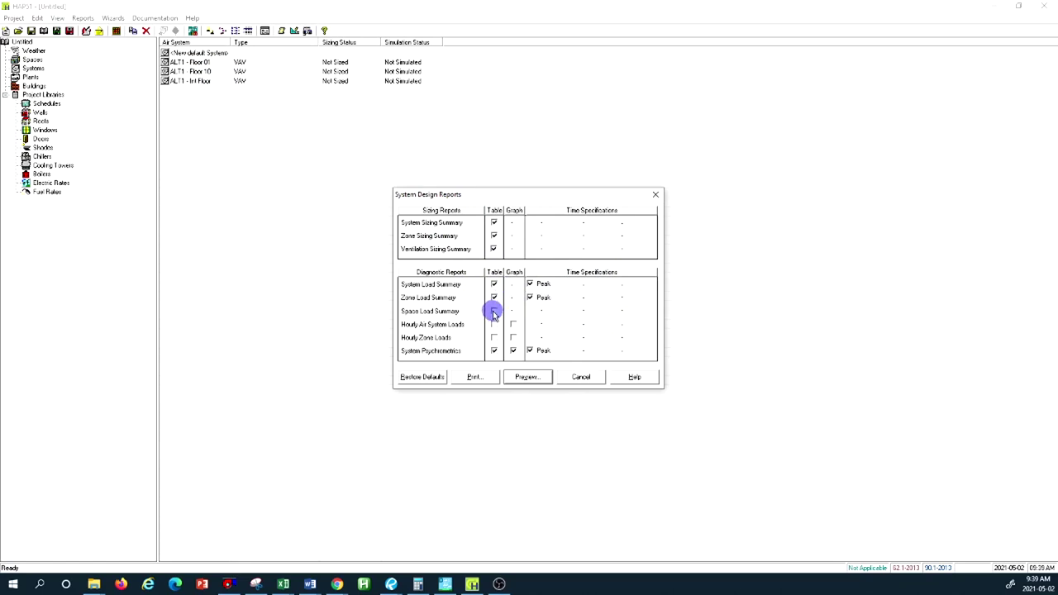
left_click(493, 311)
left_click(493, 325)
left_click(494, 338)
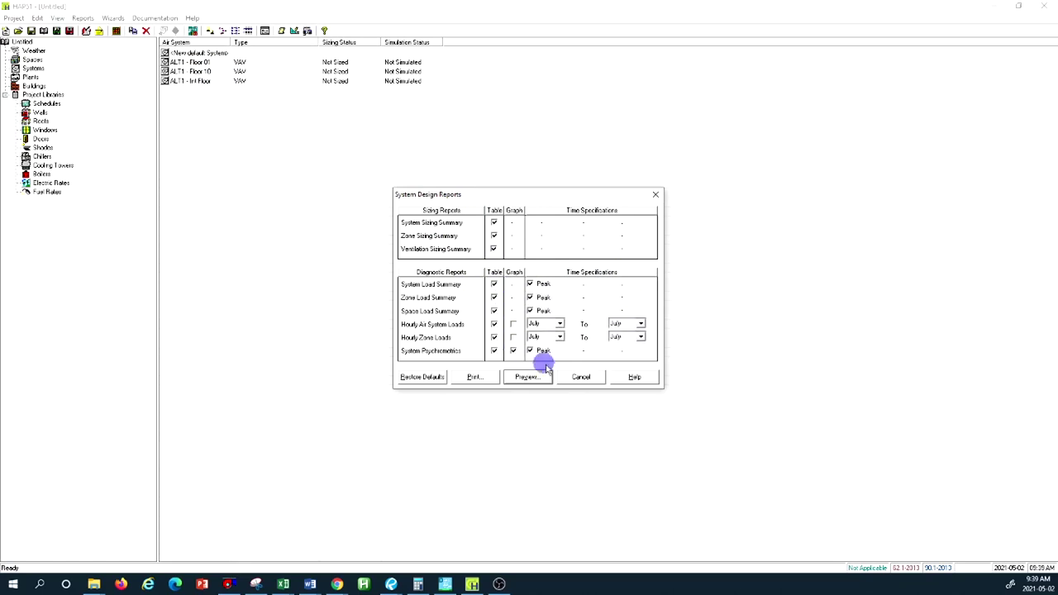
left_click(533, 378)
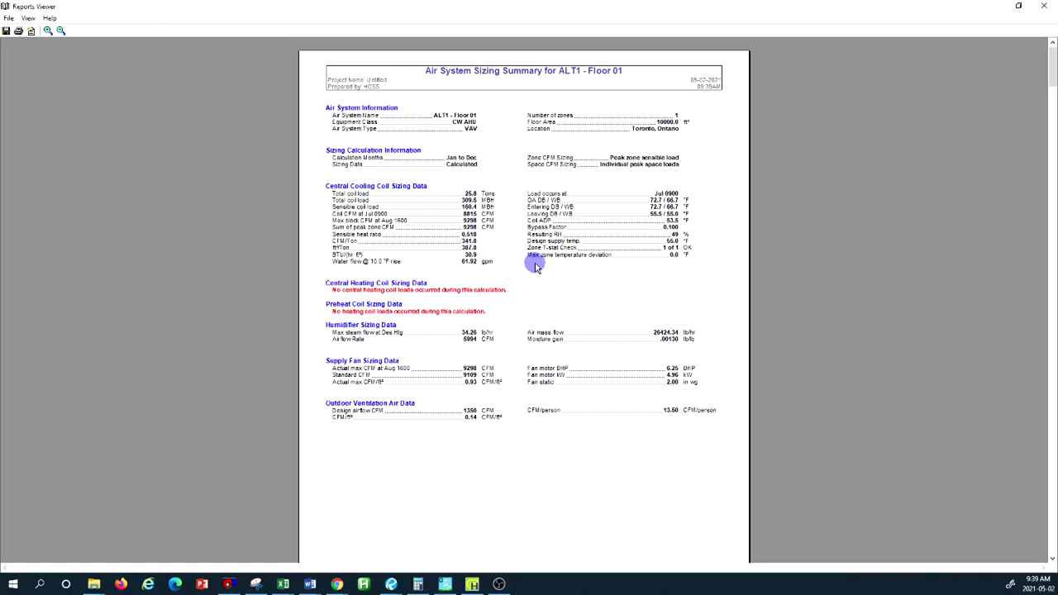
Enlarge the Air System Sizing Summary and review its cooling coil, heating coil, humidifier, supply fan and outdoor ventilation data.
scroll(538, 266, "down", 1)
scroll(538, 267, "up", 1)
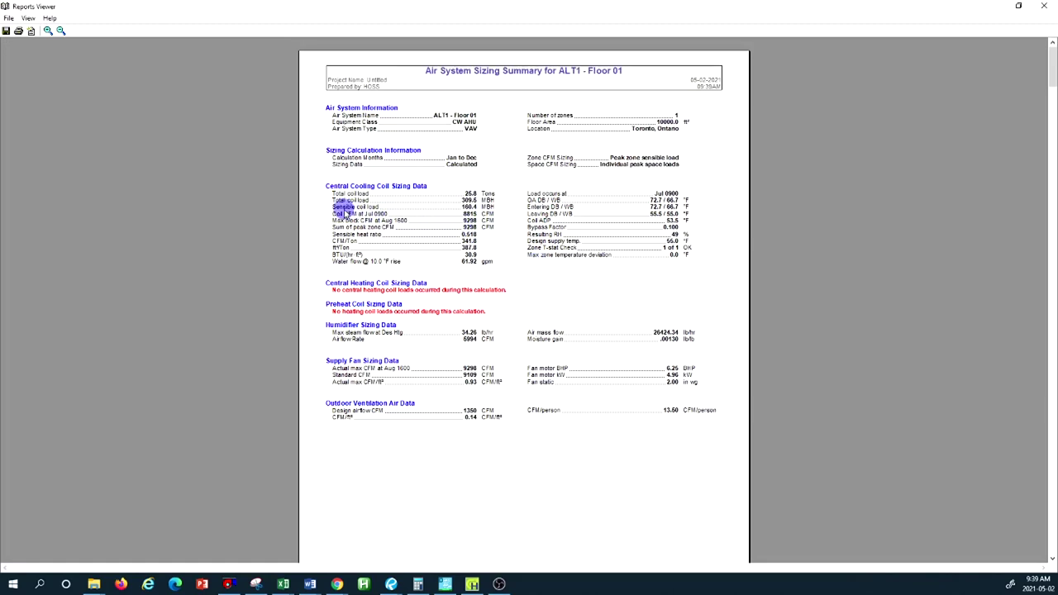
left_click(48, 30)
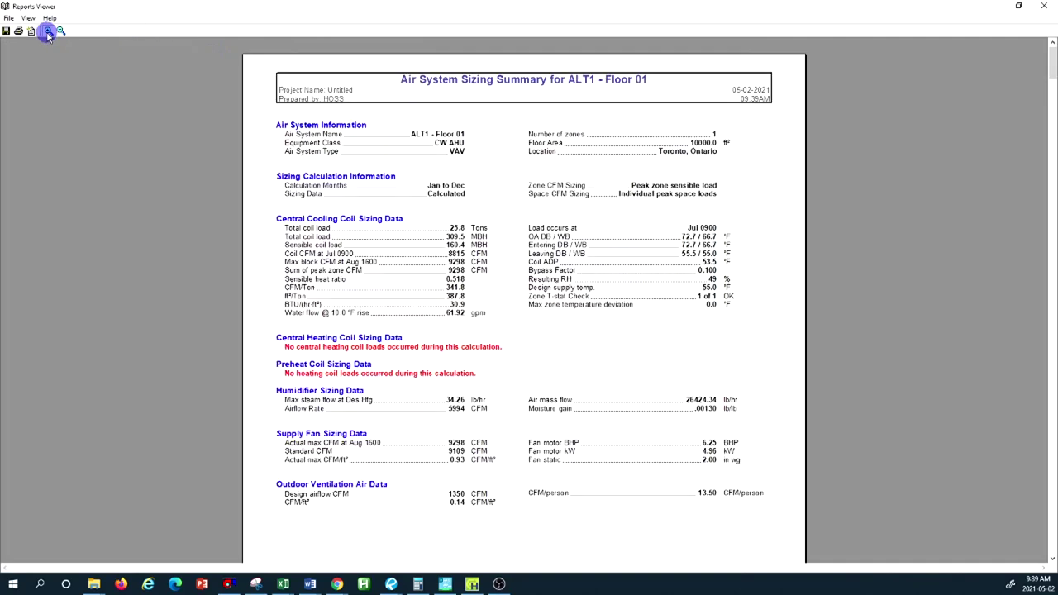
left_click(47, 31)
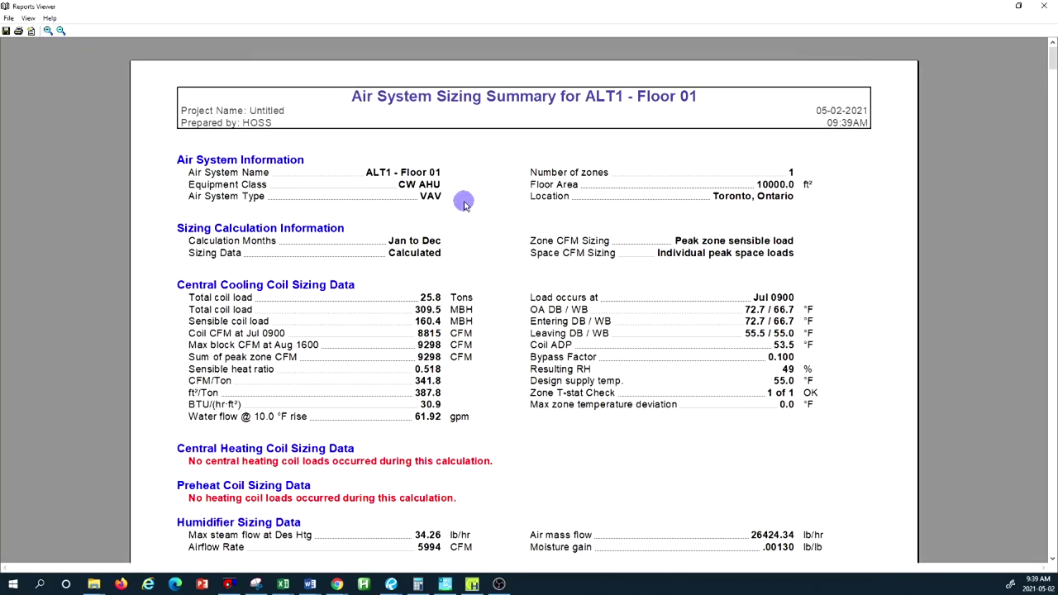
scroll(466, 201, "down", 3)
scroll(469, 210, "up", 1)
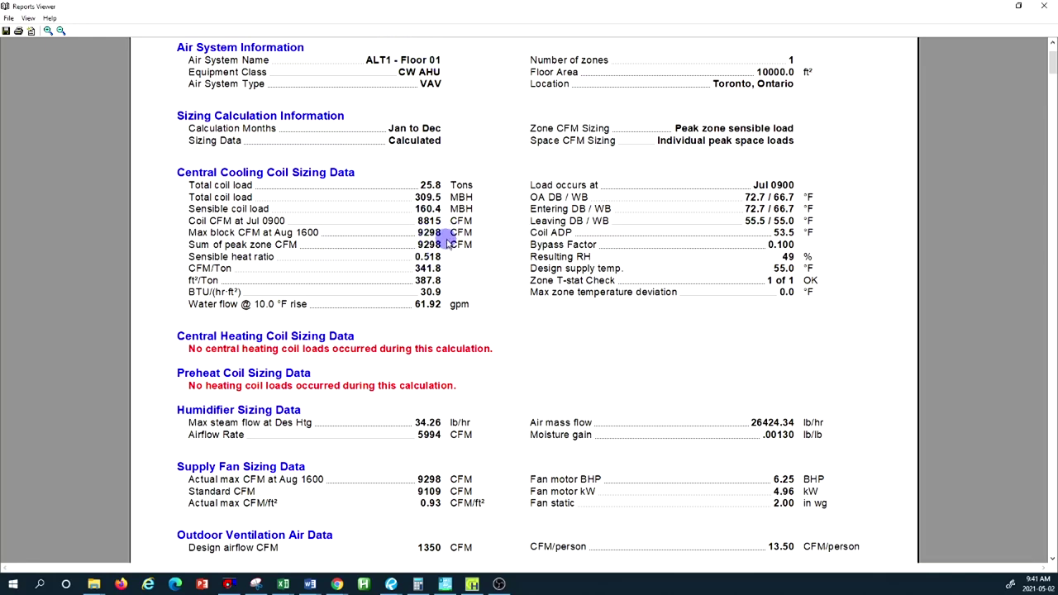
scroll(655, 307, "down", 3)
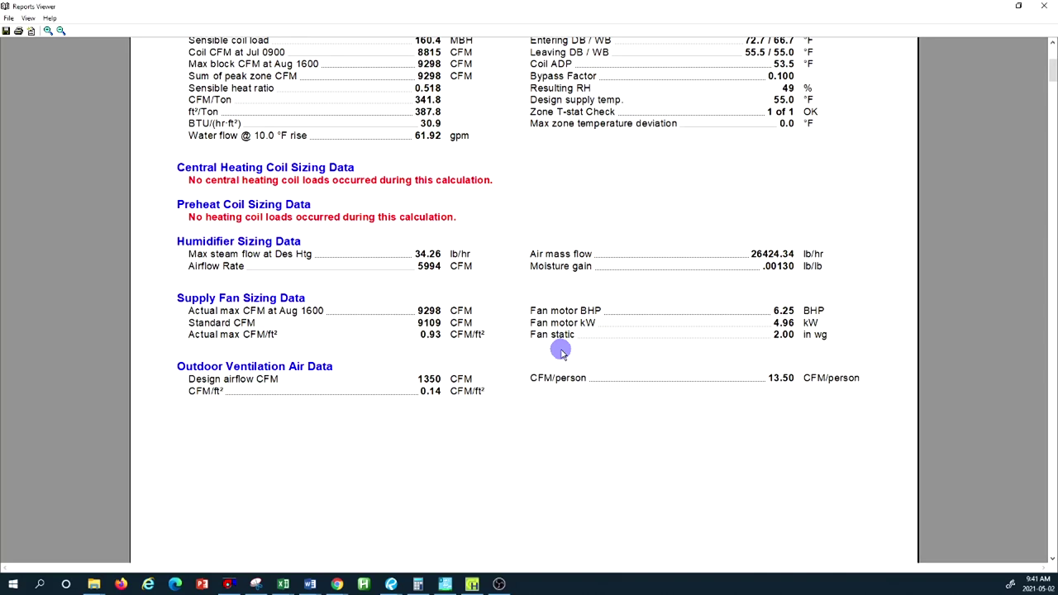
Review the Zone Sizing Summary's terminal sizing, peak loads and space airflows, and the Ventilation Sizing Summary for Floor 01.
scroll(561, 351, "down", 10)
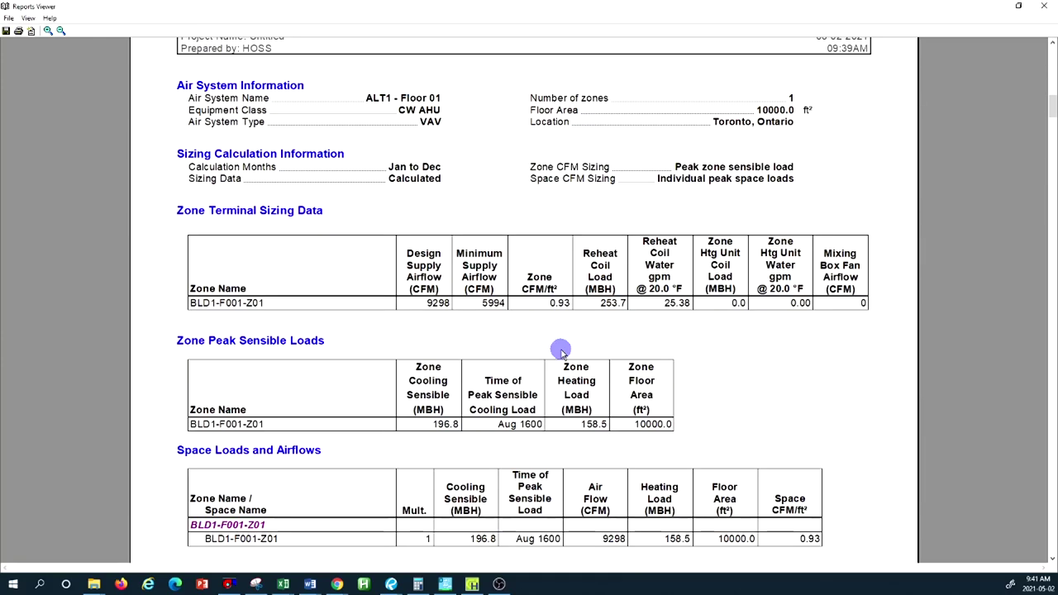
scroll(561, 352, "down", 3)
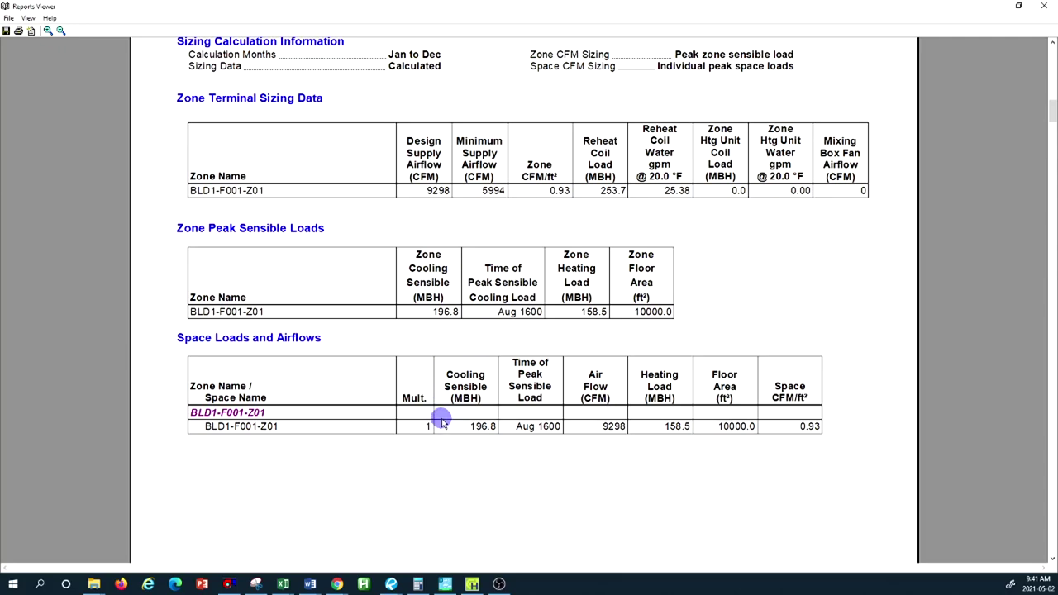
scroll(440, 420, "down", 1)
scroll(440, 421, "up", 1)
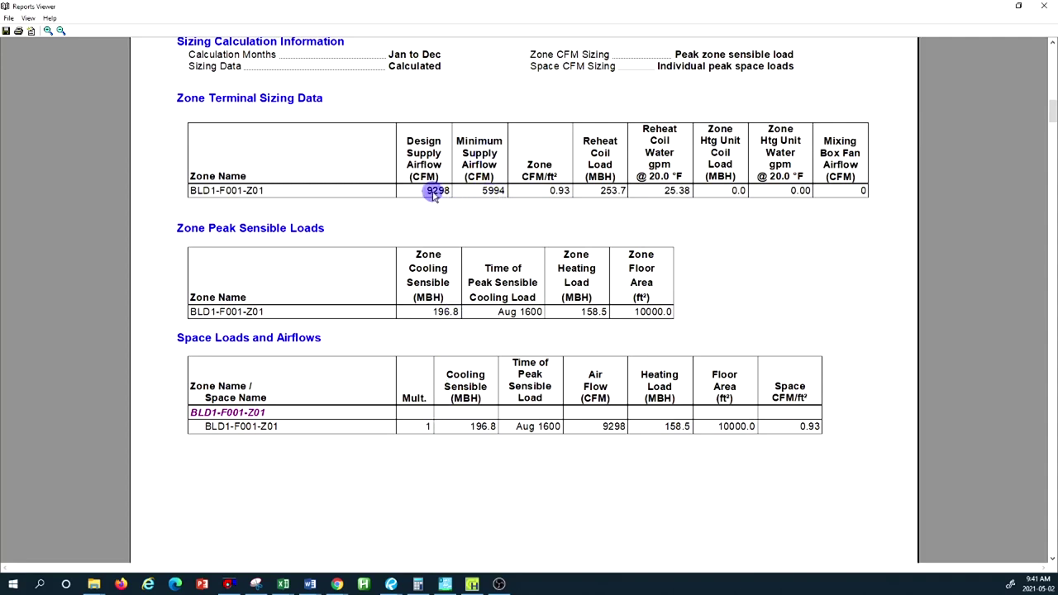
scroll(671, 348, "down", 11)
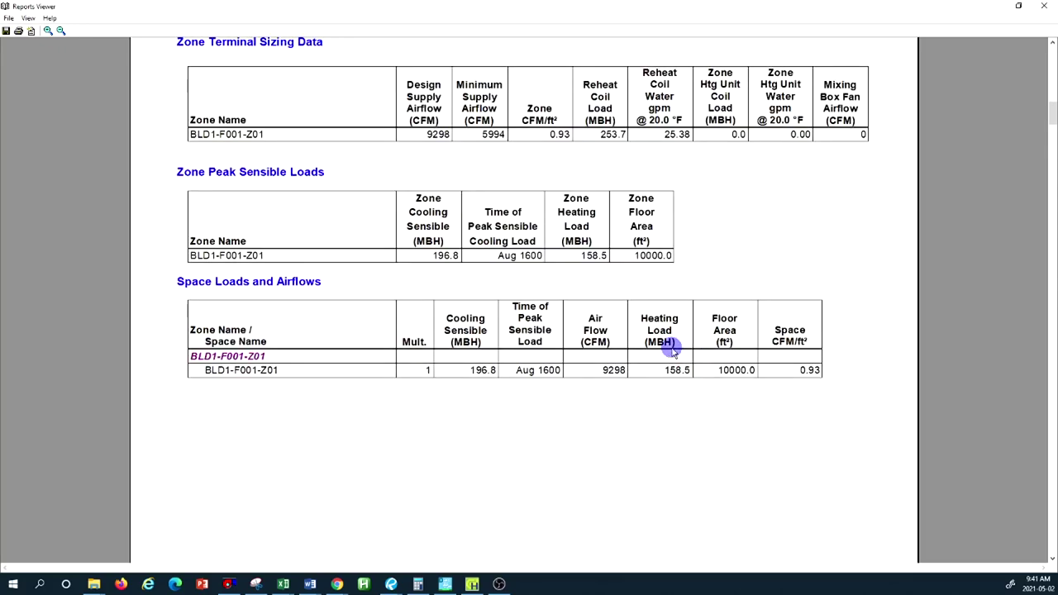
scroll(668, 350, "down", 3)
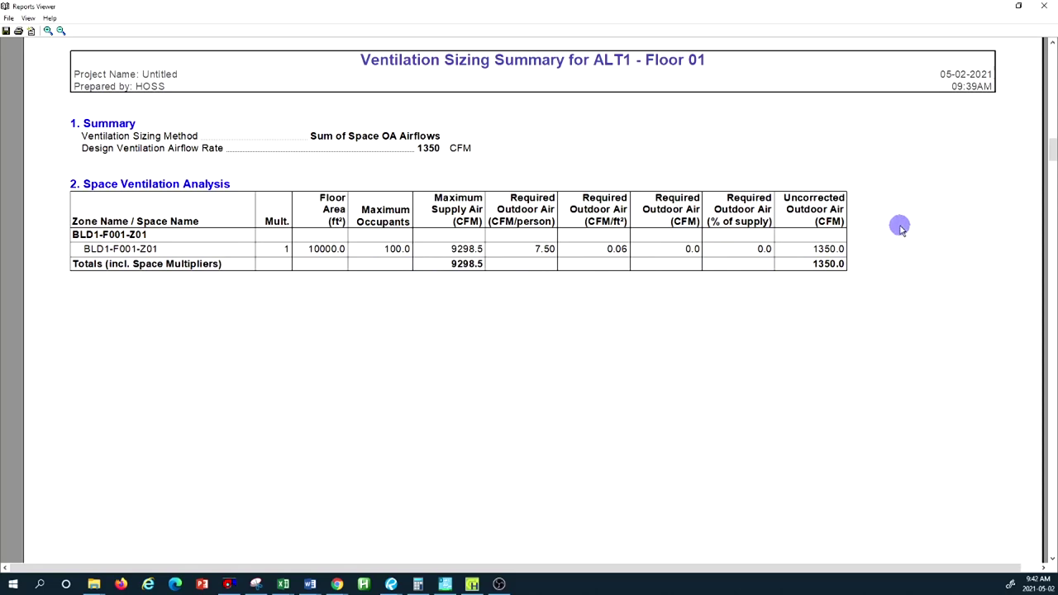
Examine the Air System Design Load Summary, comparing design cooling and heating for the zone loads, total system loads and total conditioning.
scroll(901, 230, "down", 15)
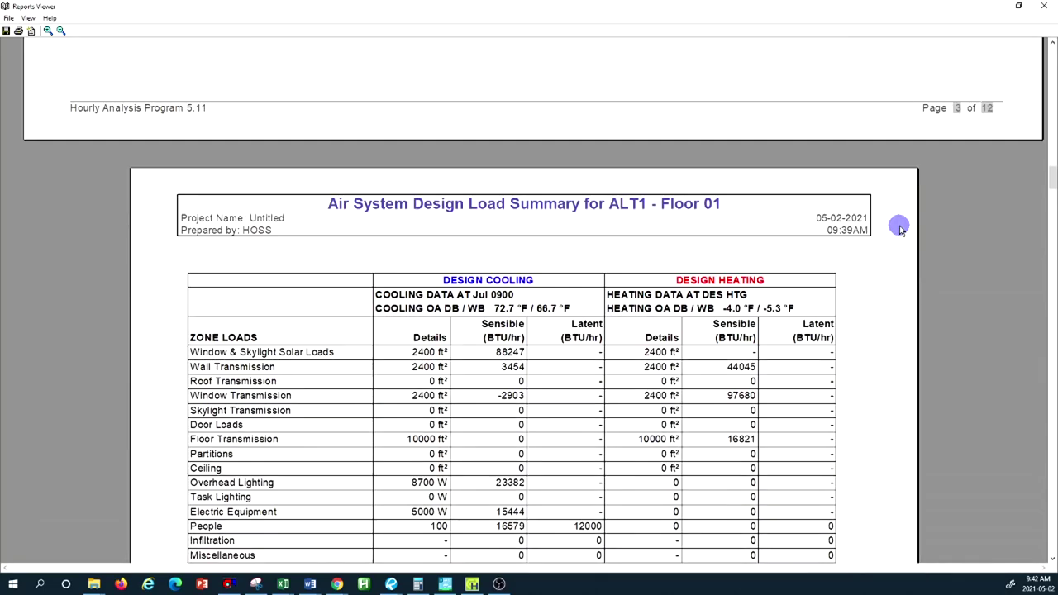
scroll(899, 227, "down", 3)
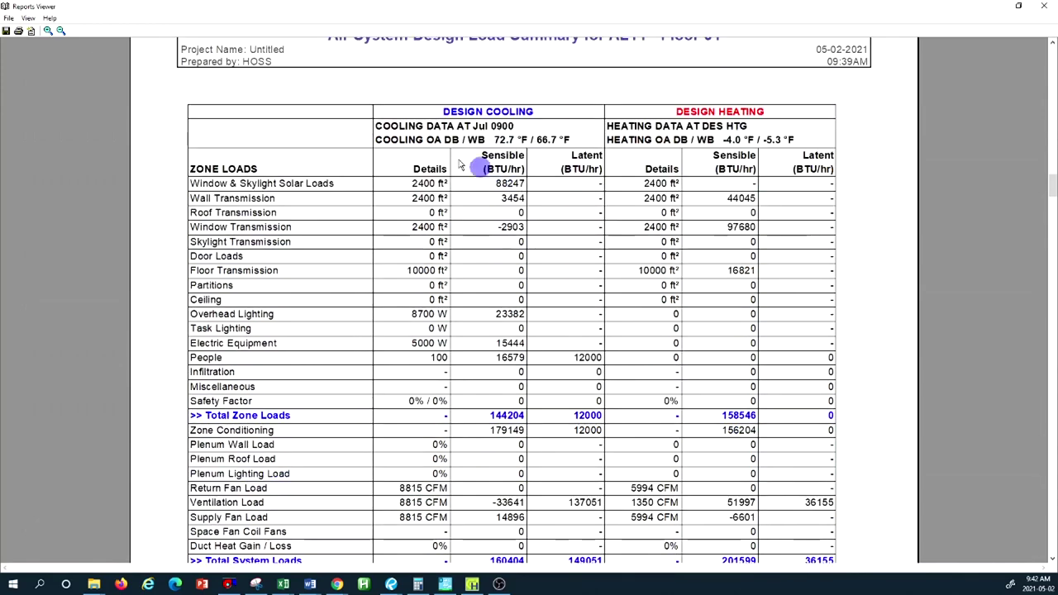
scroll(436, 155, "up", 1)
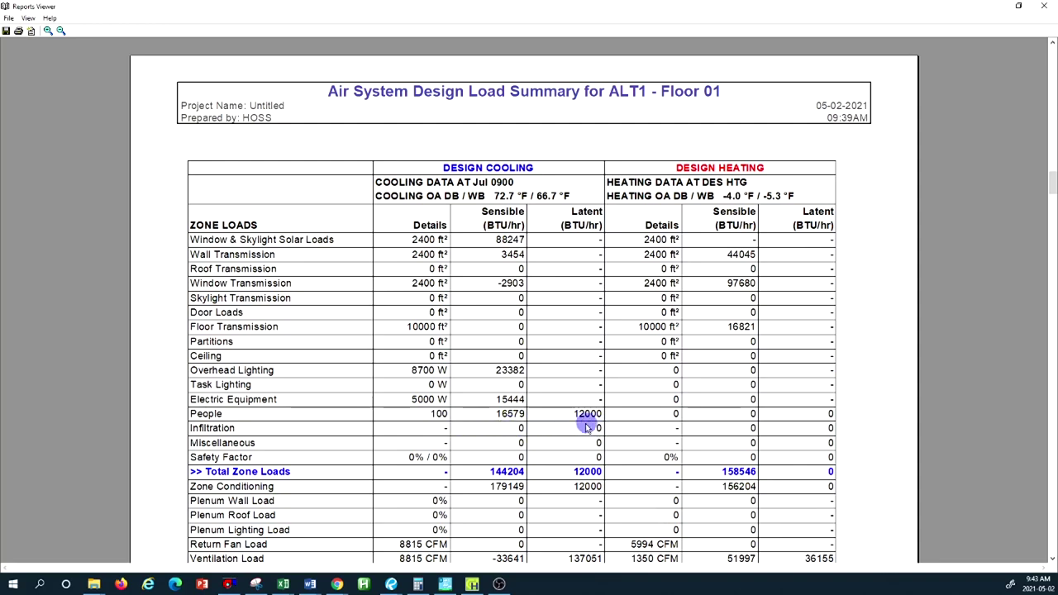
scroll(552, 422, "down", 3)
scroll(552, 422, "down", 2)
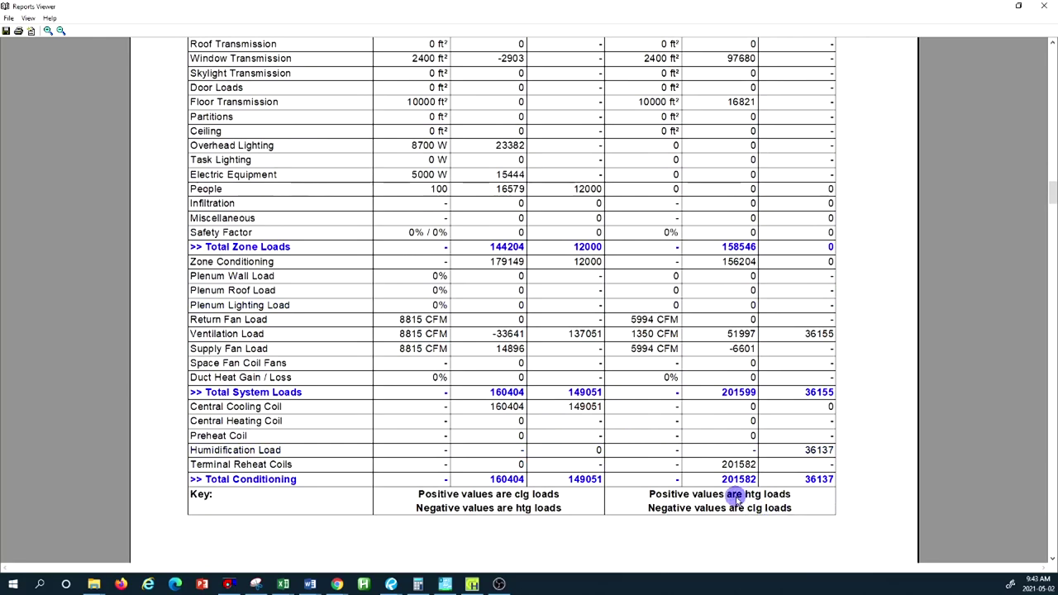
scroll(736, 496, "up", 5)
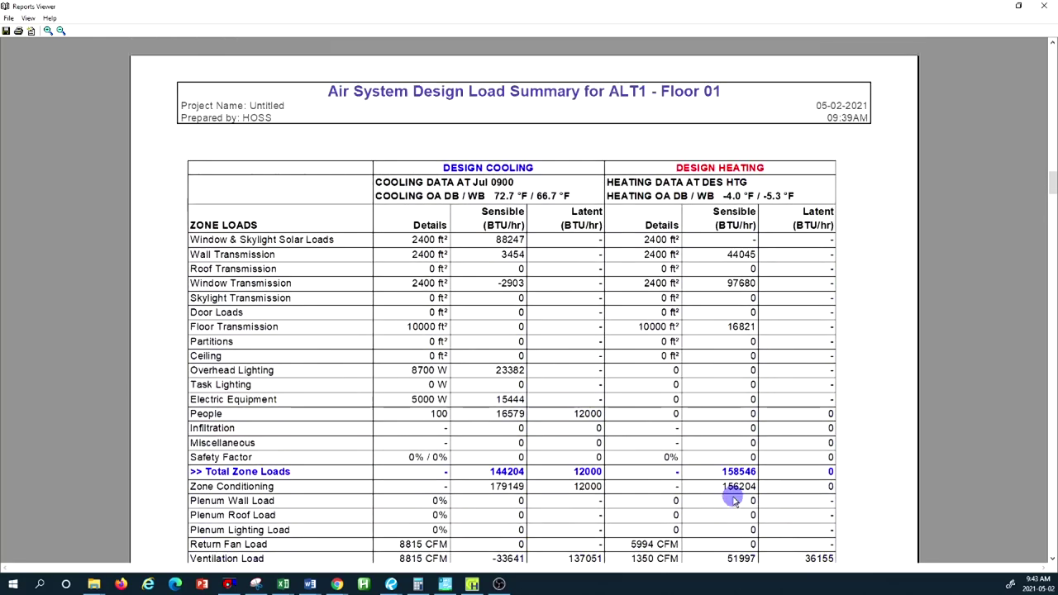
scroll(775, 168, "down", 4)
scroll(782, 312, "up", 4)
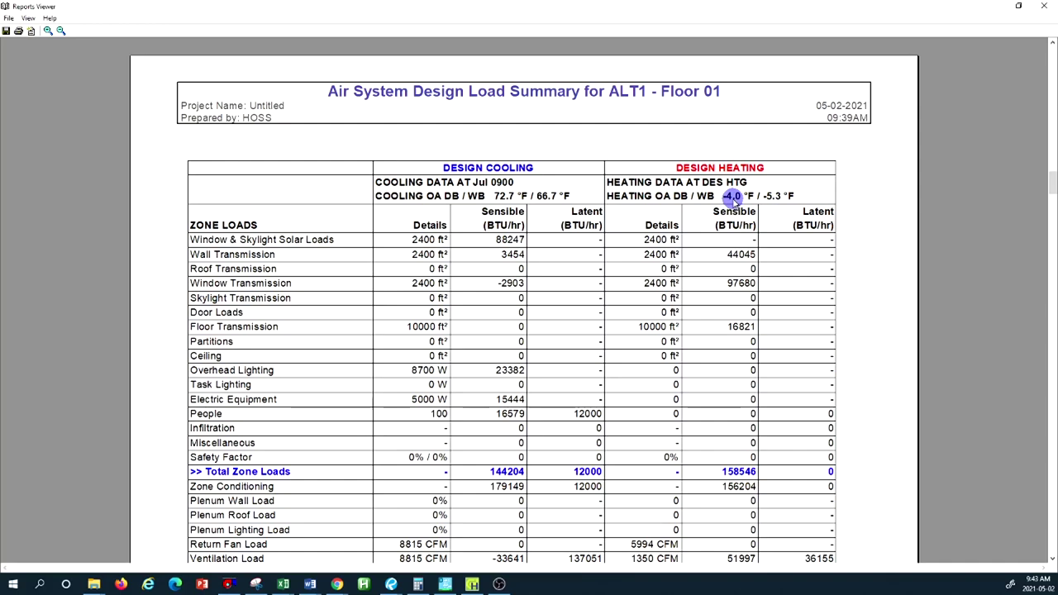
scroll(733, 203, "down", 2)
scroll(768, 191, "down", 3)
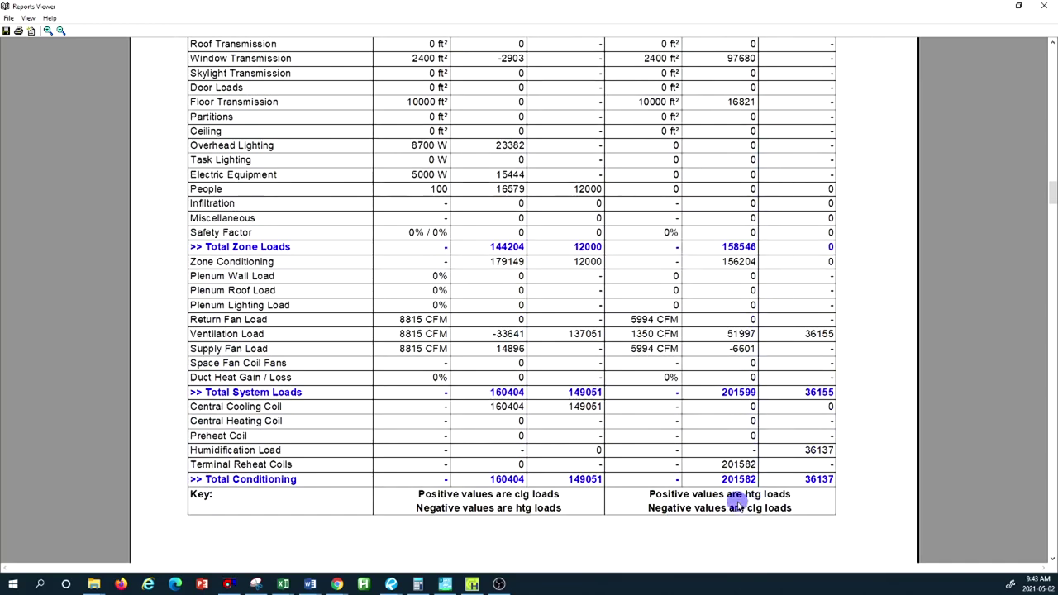
scroll(743, 501, "up", 3)
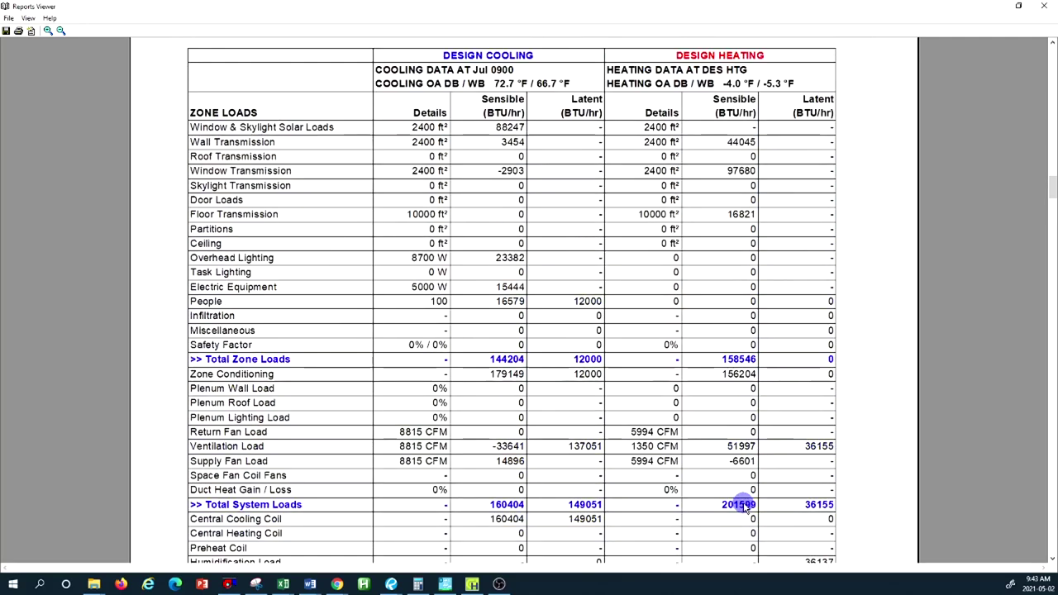
scroll(743, 508, "down", 3)
scroll(743, 507, "up", 3)
scroll(745, 509, "down", 3)
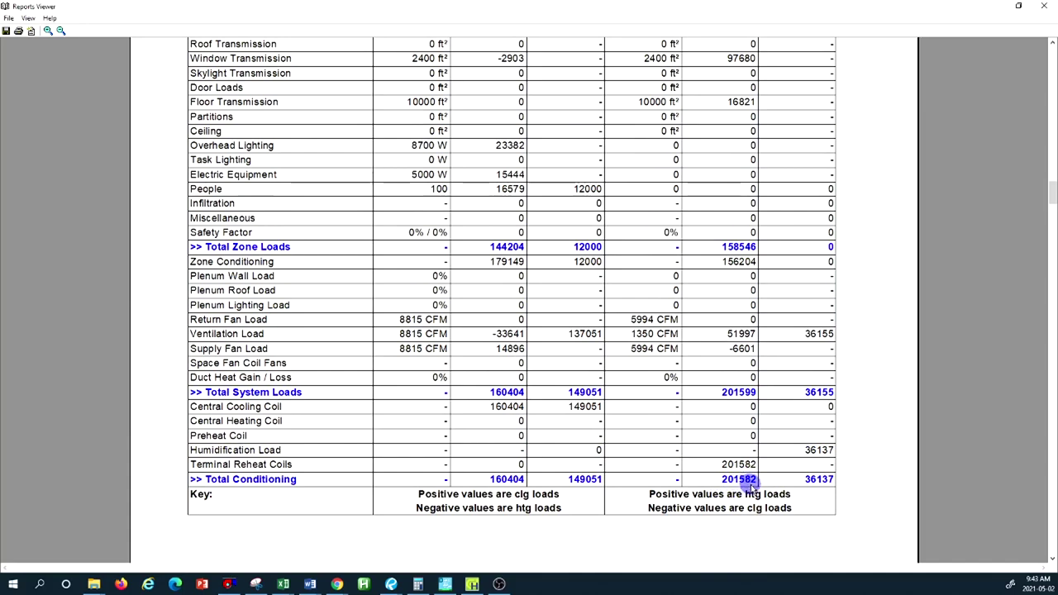
scroll(769, 487, "up", 2)
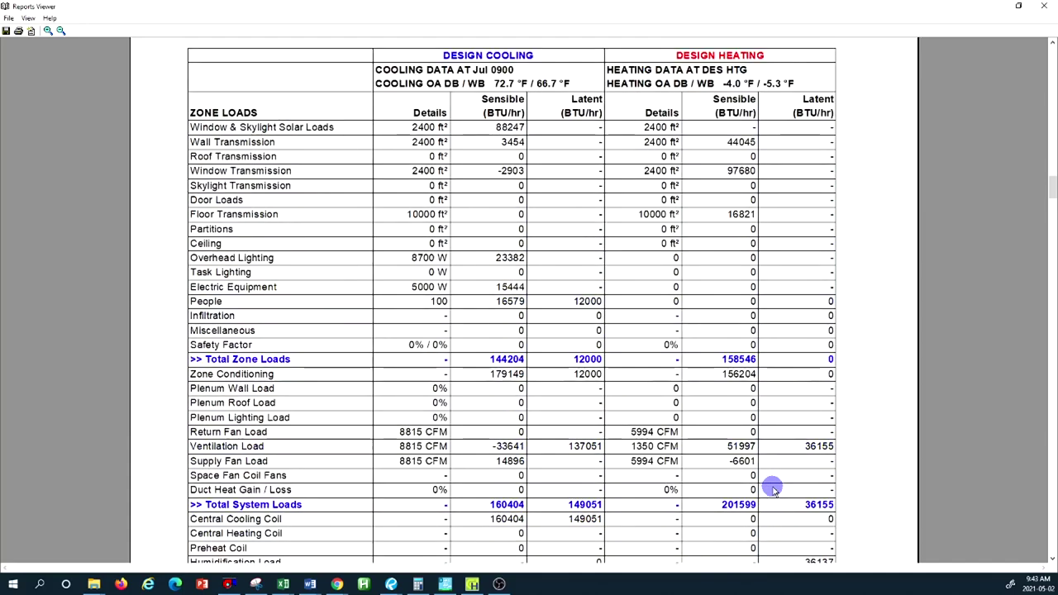
scroll(760, 248, "down", 2)
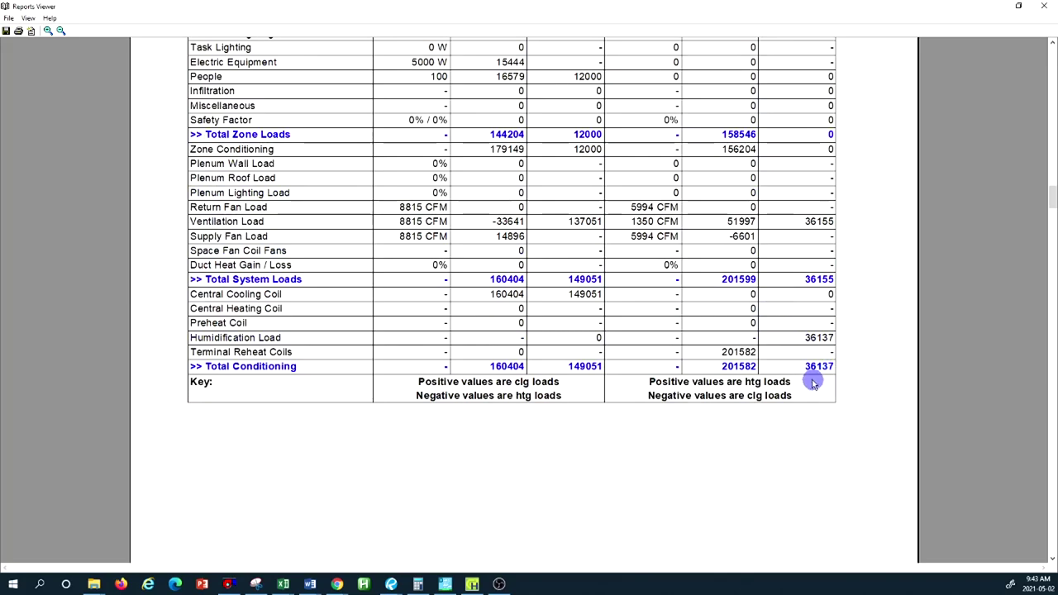
scroll(757, 420, "down", 3)
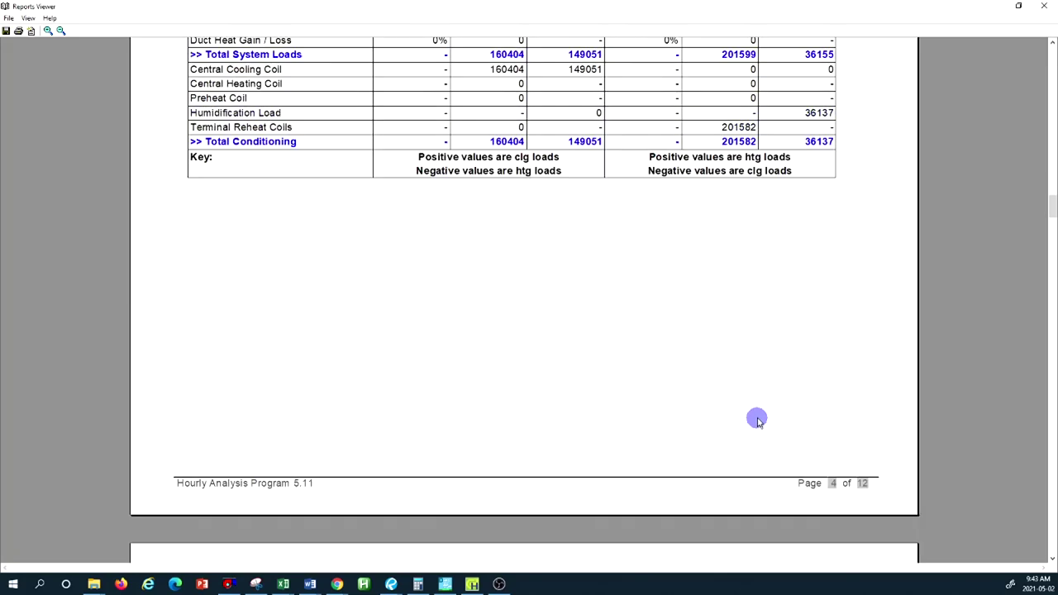
Review the Zone Design Load Summary and the Space Design Load Summary for BLD1-F001-Z01, including envelope loads by exposure.
scroll(760, 415, "down", 7)
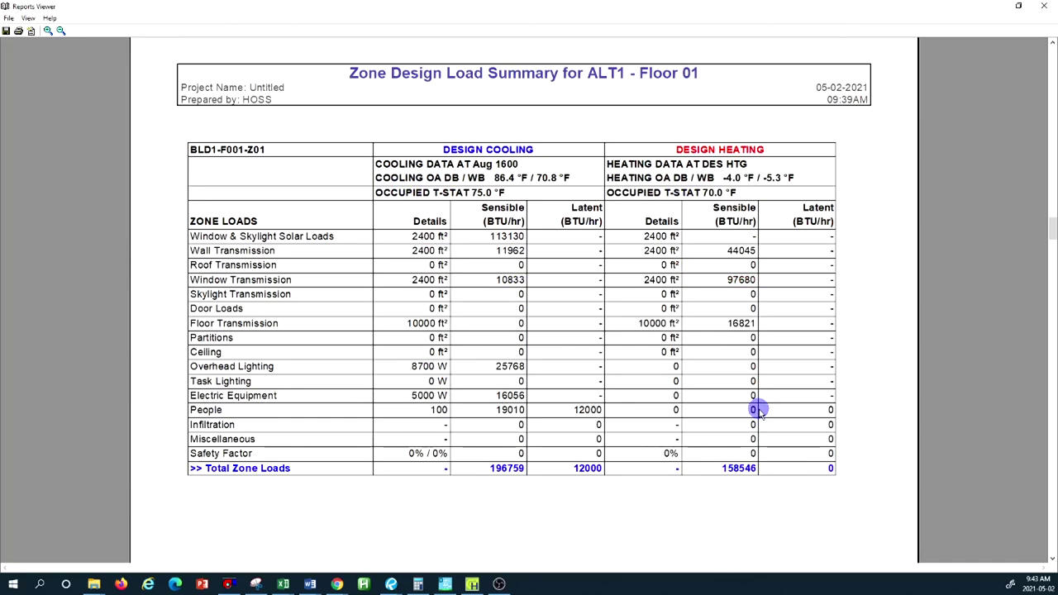
scroll(759, 413, "down", 11)
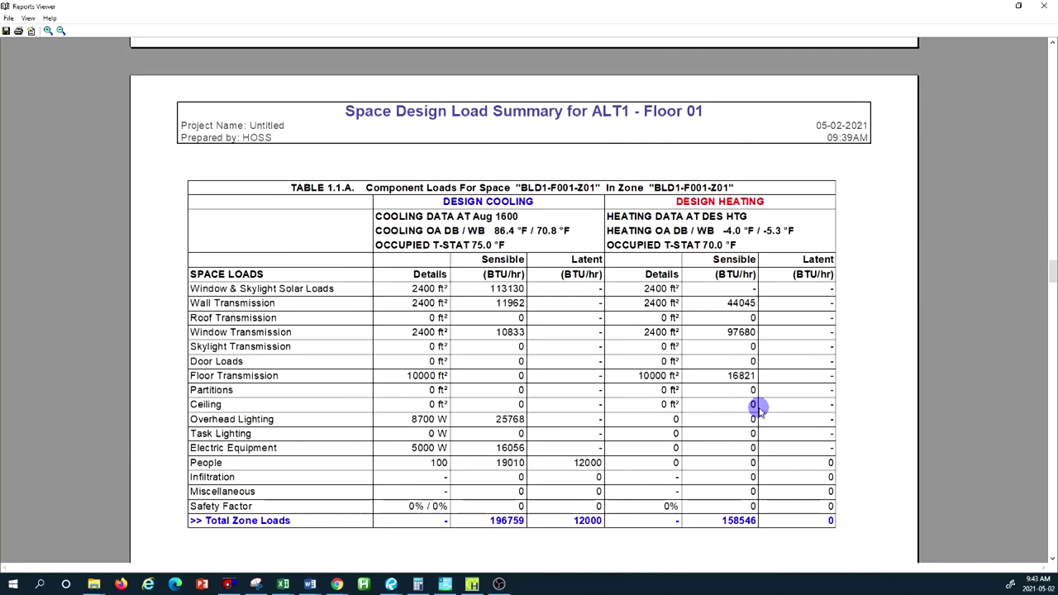
scroll(760, 410, "down", 5)
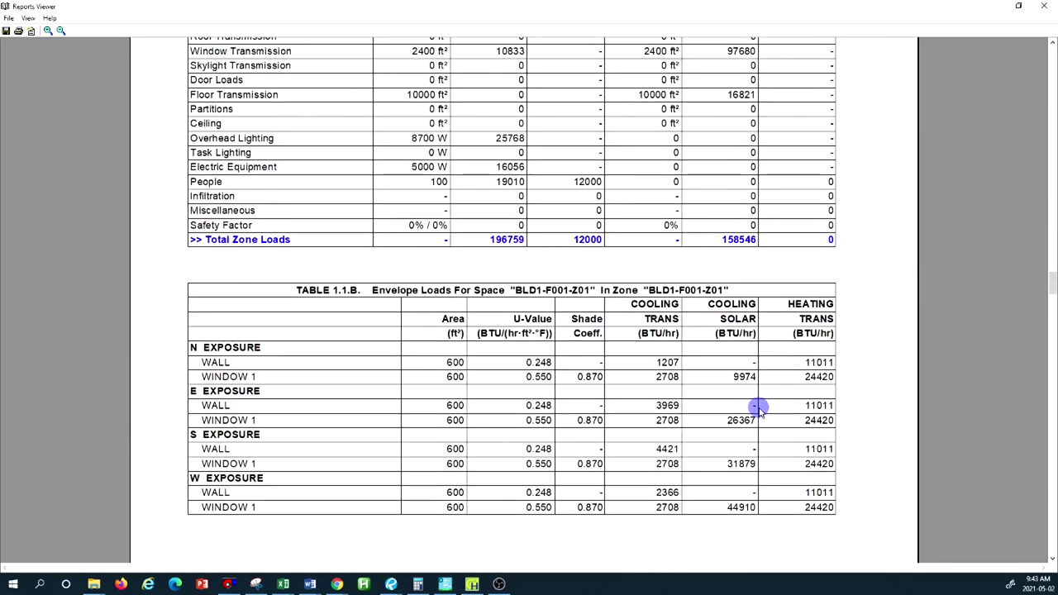
Review the July hourly air system loads and hourly zone loads, continuing to the System Psychrometrics data for the design cooling day.
scroll(760, 409, "down", 12)
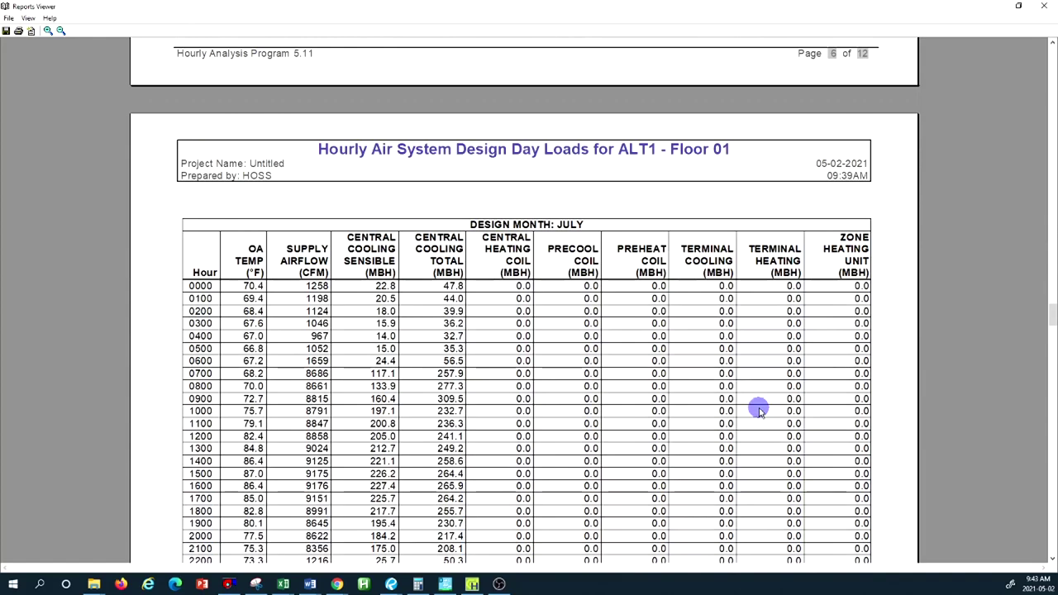
scroll(759, 410, "down", 1)
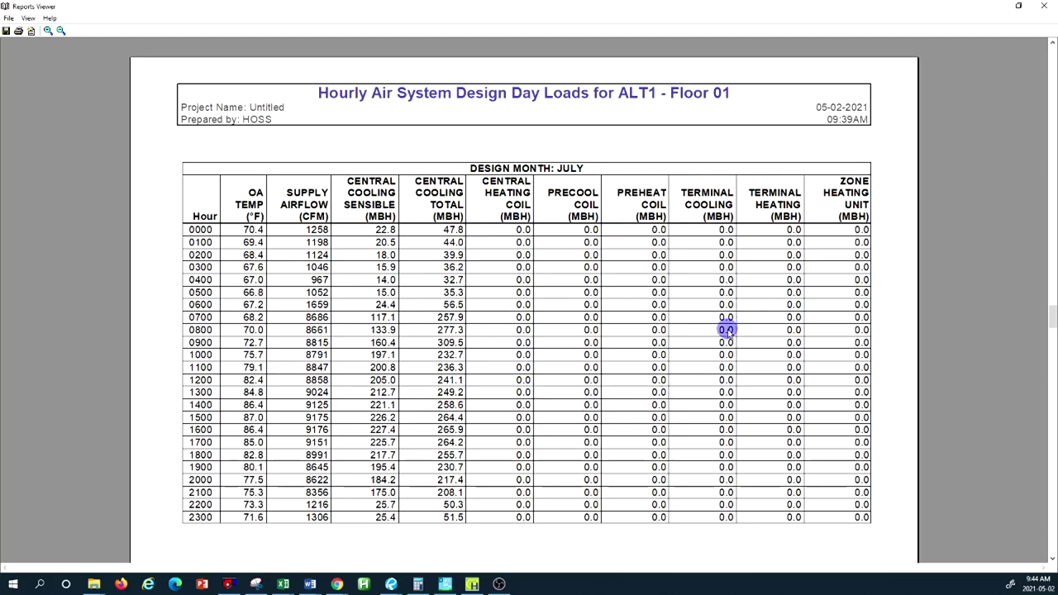
scroll(658, 331, "down", 10)
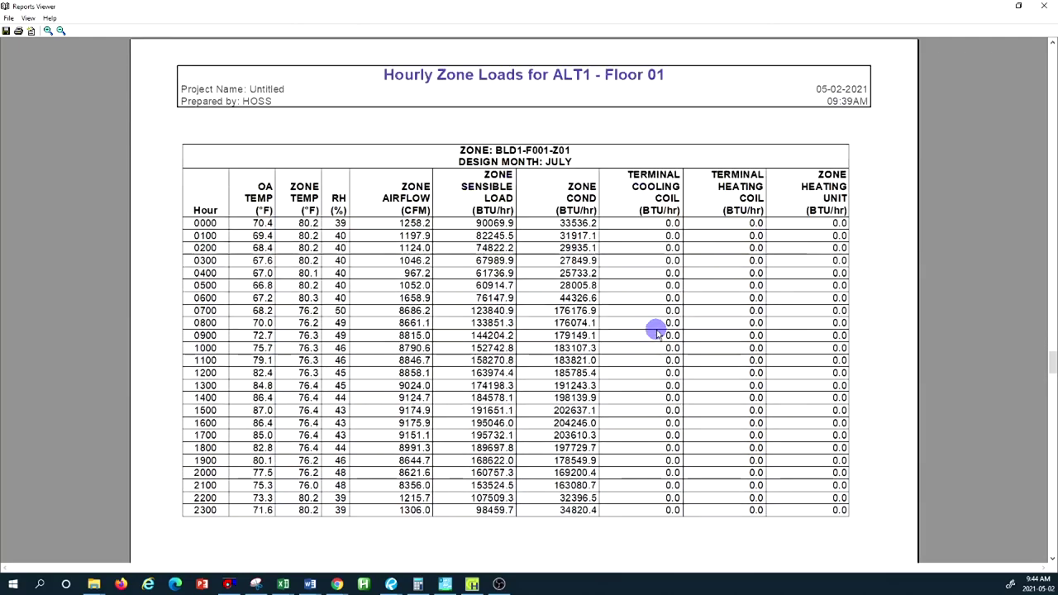
scroll(656, 332, "down", 10)
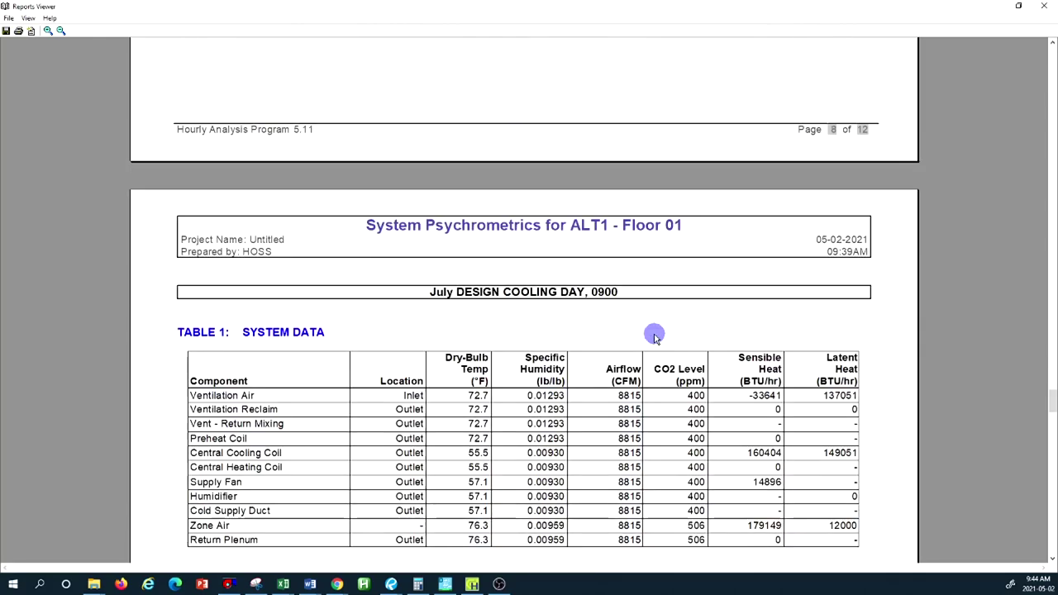
Review the System Psychrometrics system data and zone data tables for the July design cooling day and winter design heating.
scroll(654, 337, "down", 5)
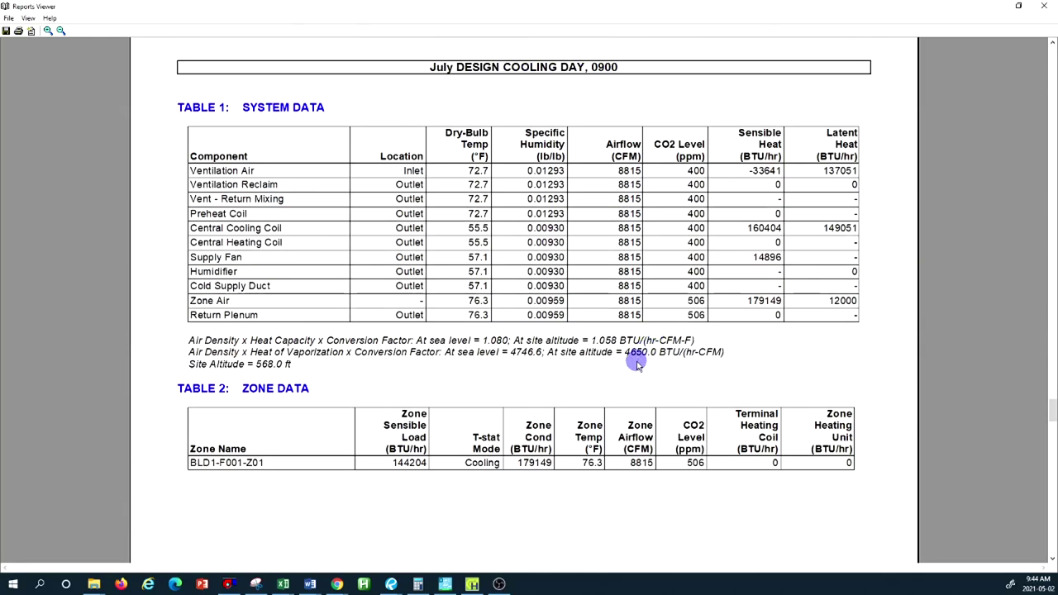
scroll(628, 363, "down", 10)
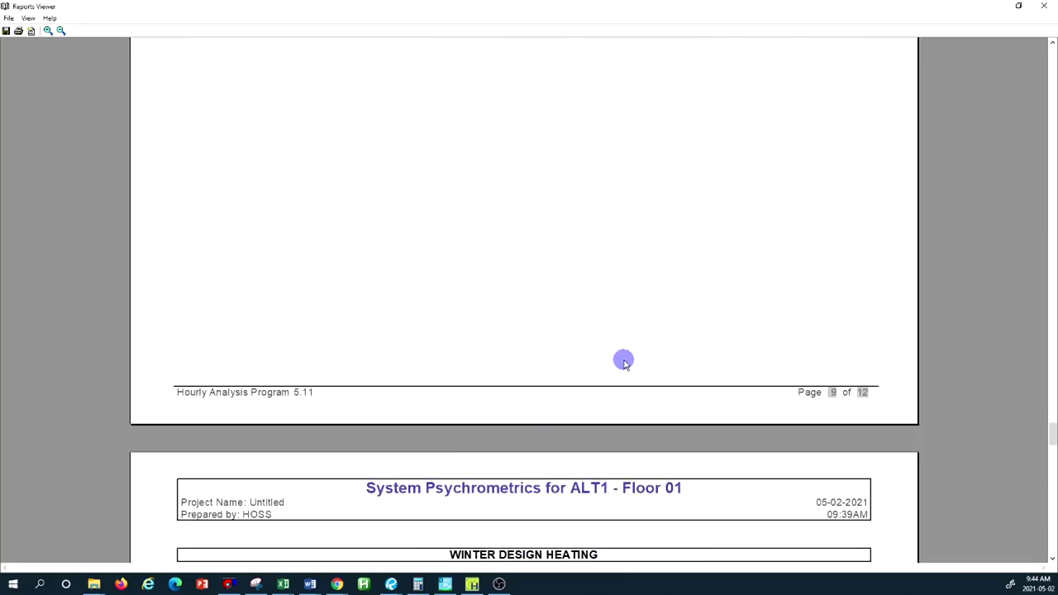
scroll(625, 363, "down", 9)
scroll(627, 362, "down", 5)
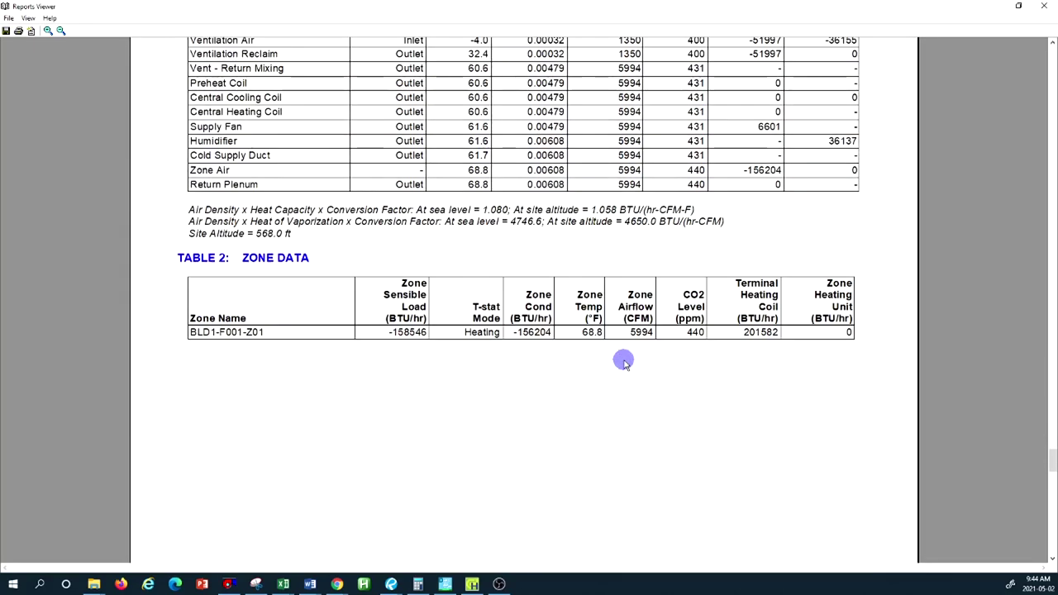
scroll(624, 363, "down", 14)
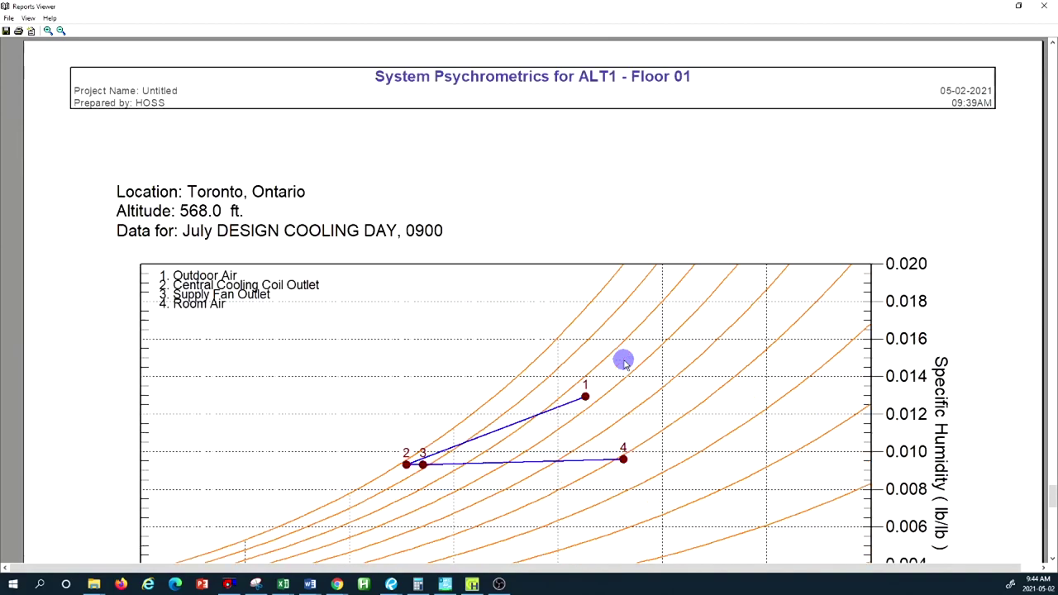
scroll(624, 363, "up", 12)
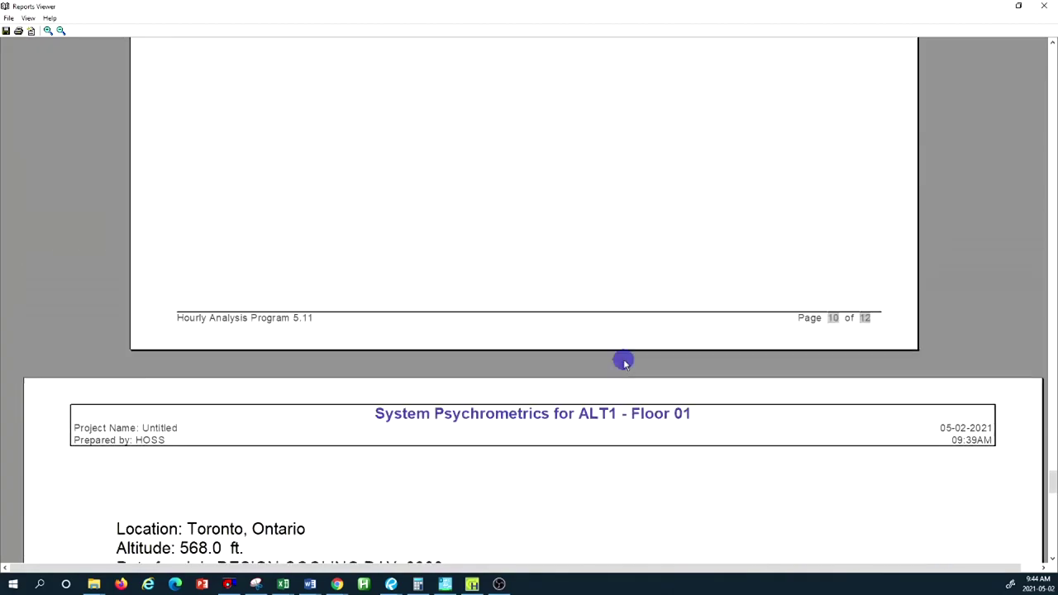
scroll(625, 363, "up", 4)
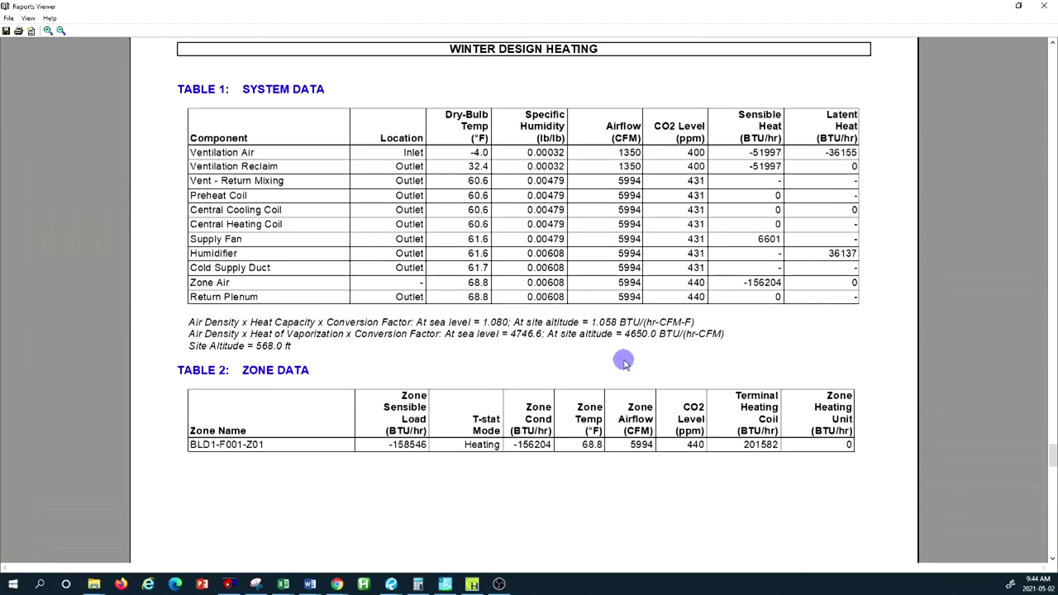
Examine the July design cooling day psychrometric chart, following outdoor air, cooling coil outlet, supply fan outlet and room air points.
scroll(624, 362, "down", 18)
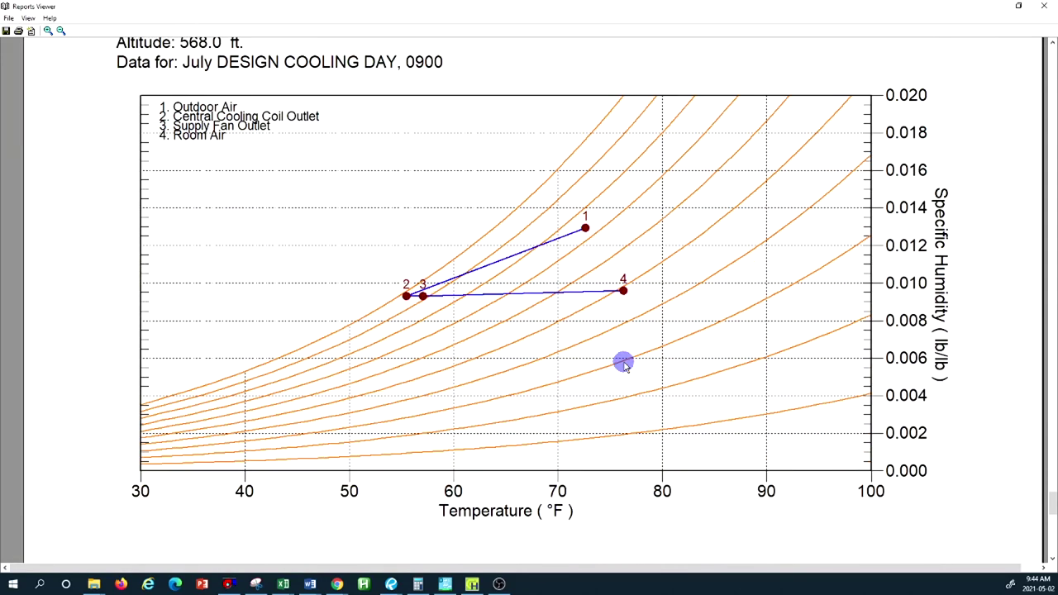
scroll(625, 362, "up", 1)
scroll(624, 363, "down", 1)
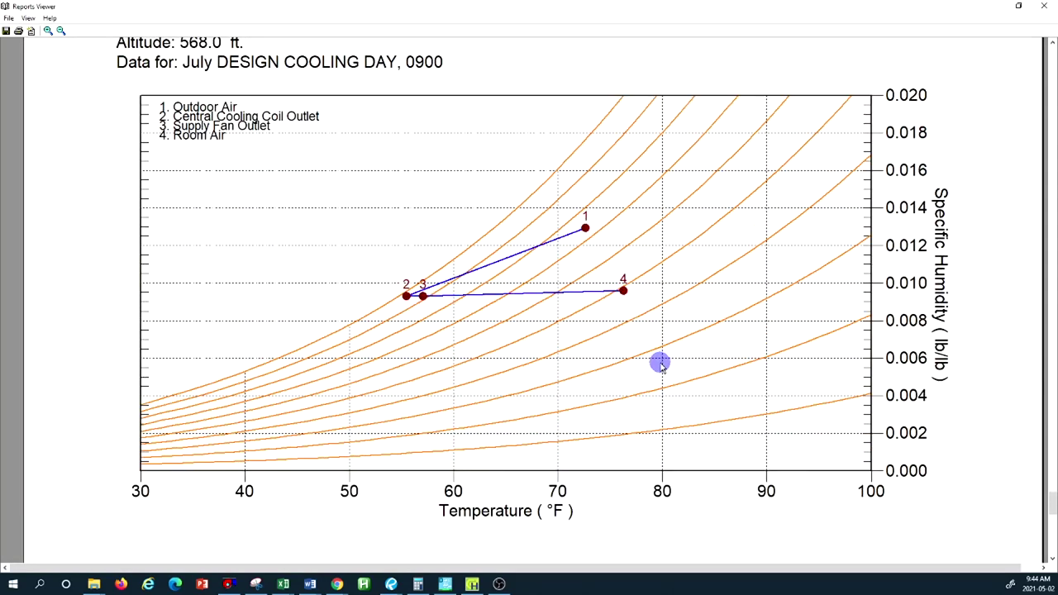
scroll(656, 364, "up", 2)
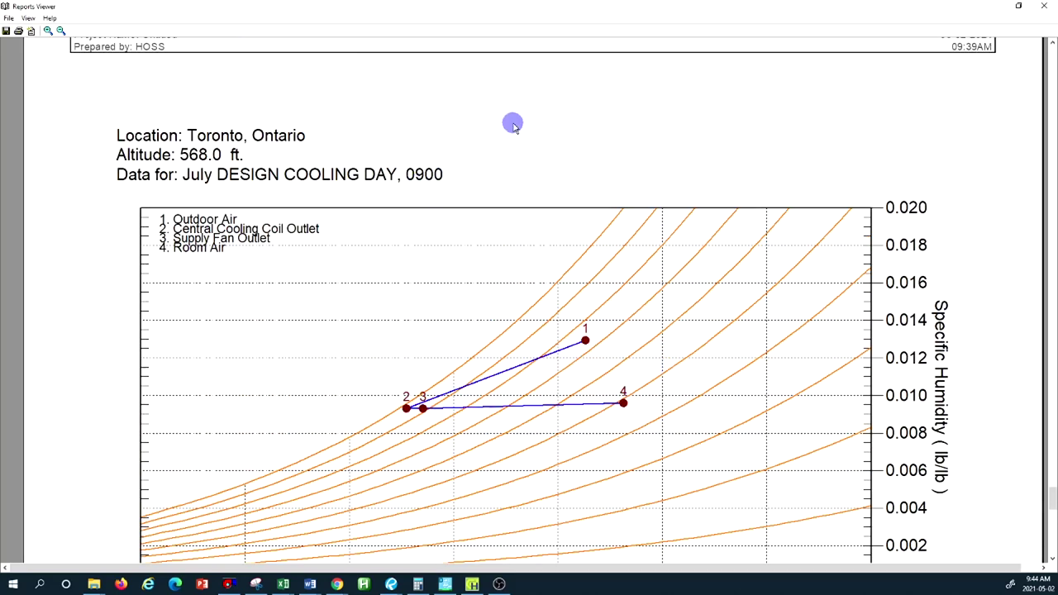
scroll(520, 163, "down", 1)
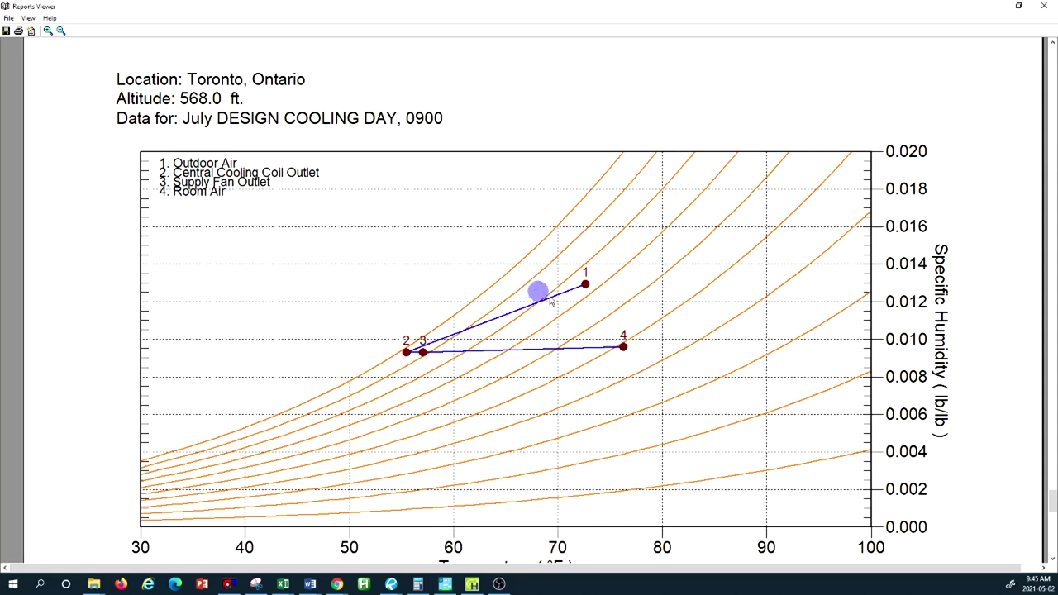
Examine the winter design heating psychrometric chart for Floor 01, and close the design report.
scroll(661, 352, "down", 10)
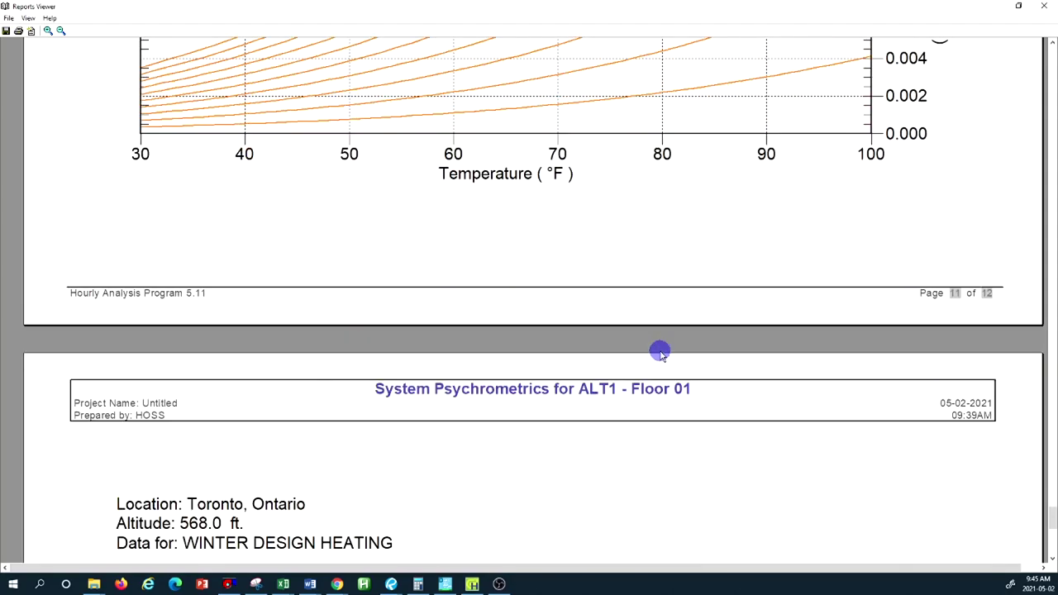
scroll(662, 353, "down", 1)
scroll(662, 353, "down", 4)
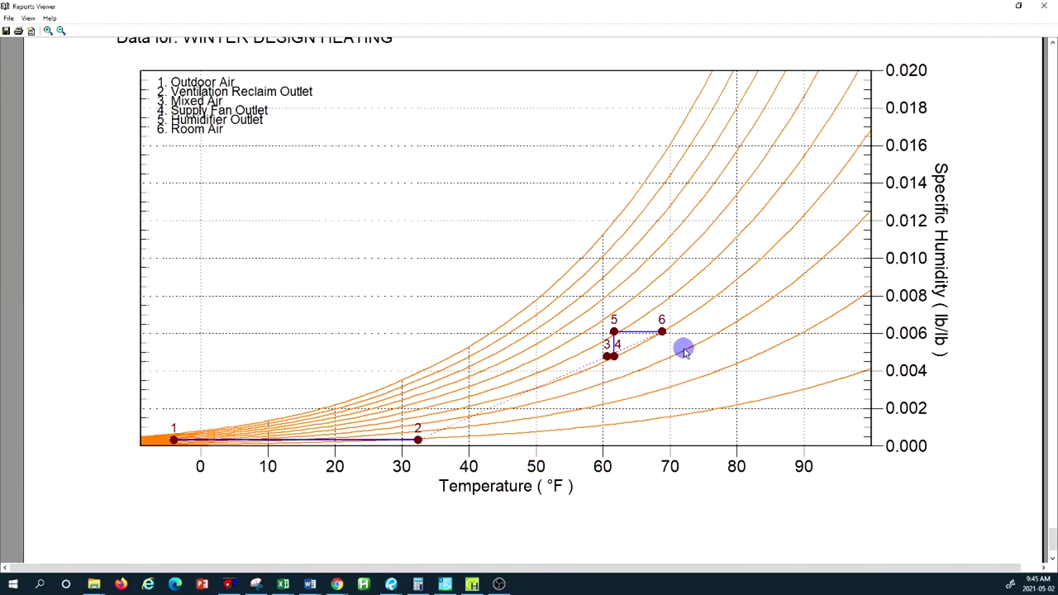
scroll(684, 352, "up", 2)
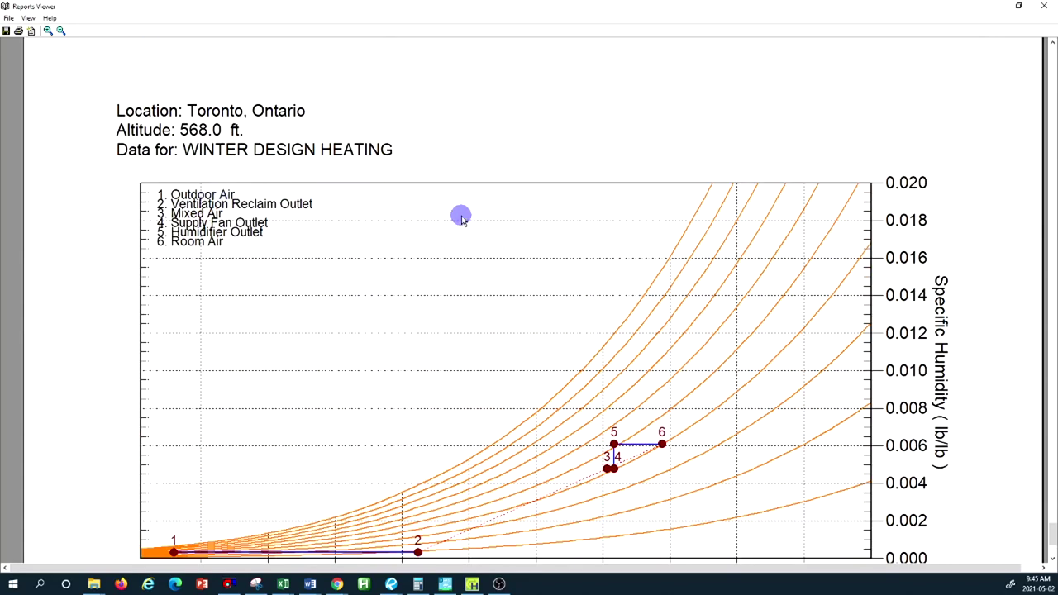
scroll(461, 217, "down", 1)
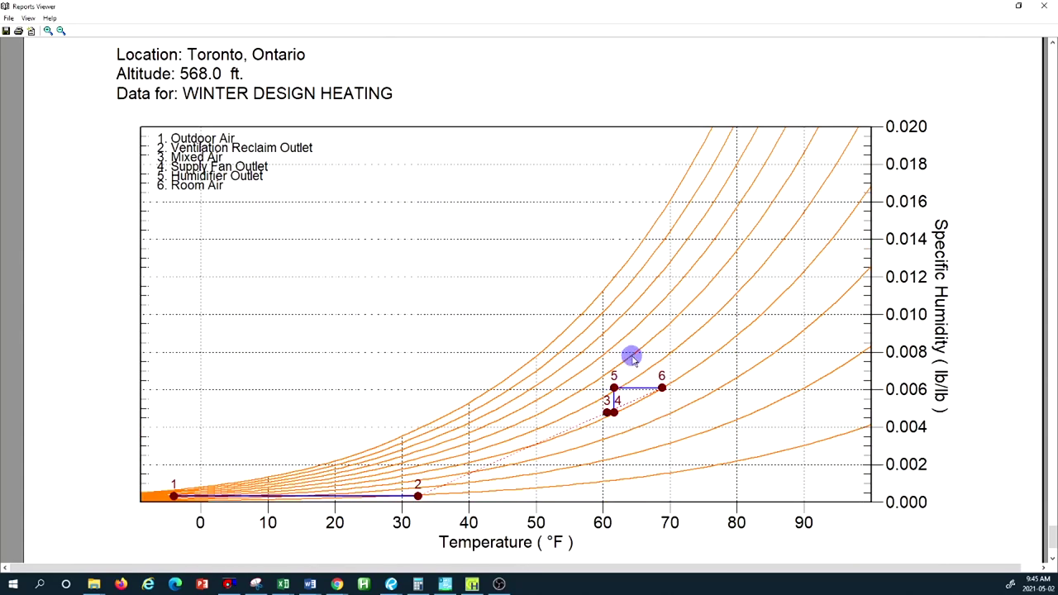
scroll(624, 259, "down", 1)
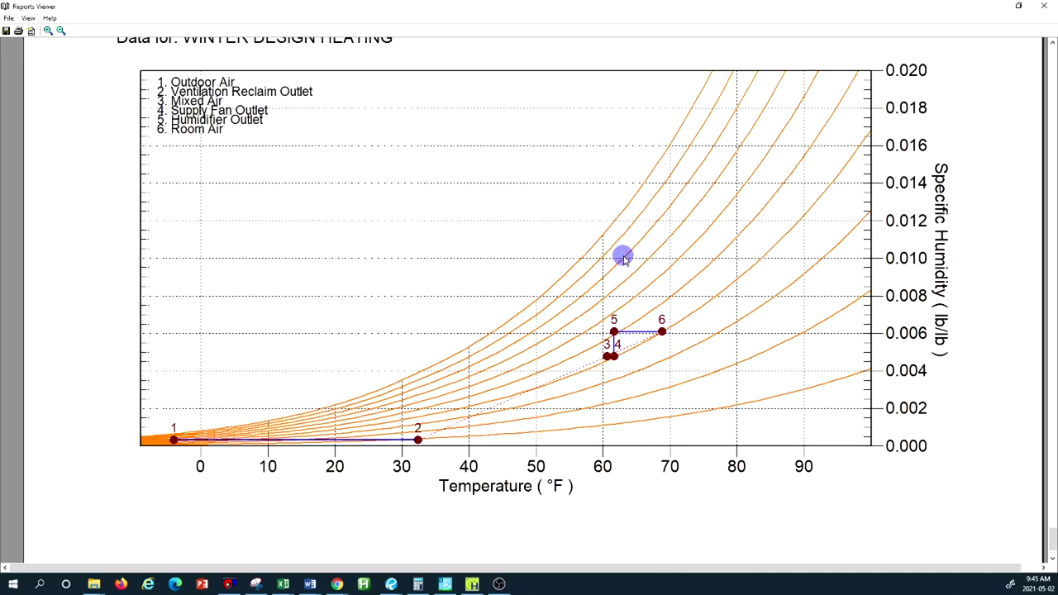
scroll(624, 259, "down", 2)
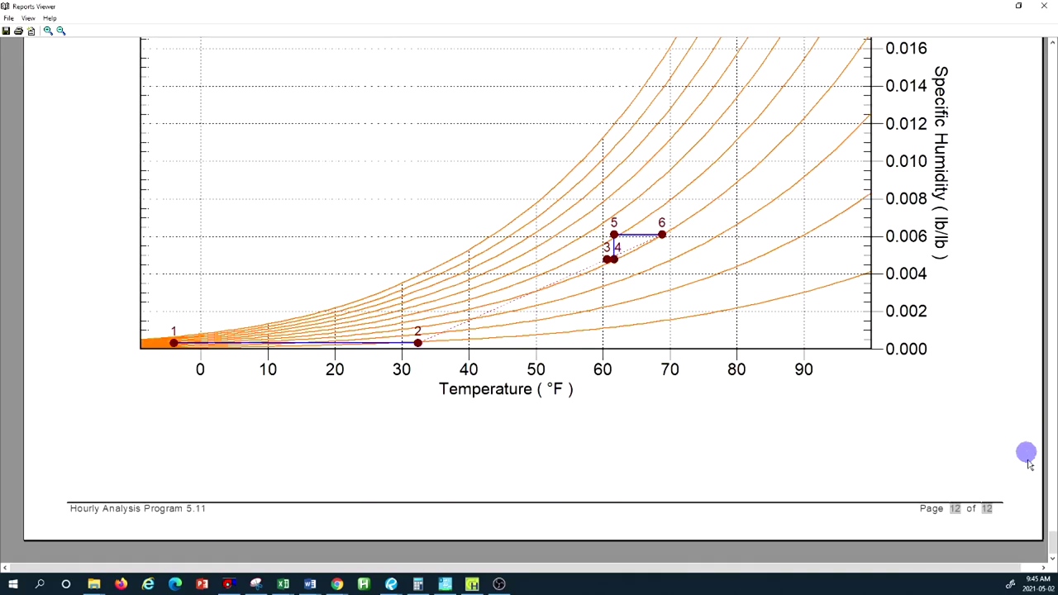
left_click_drag(1052, 544, 1053, 53)
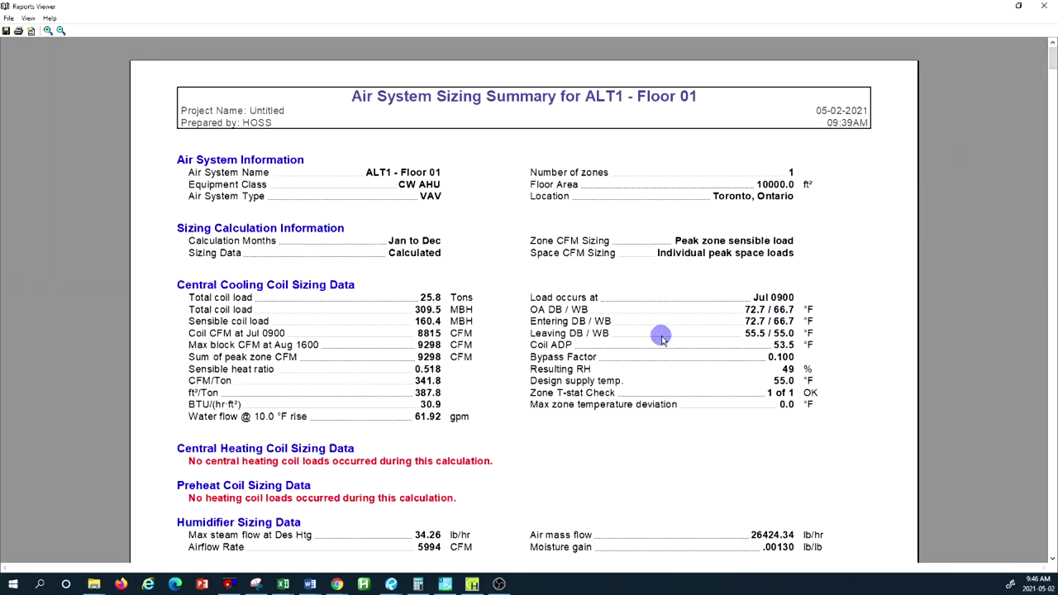
key("alt+F4")
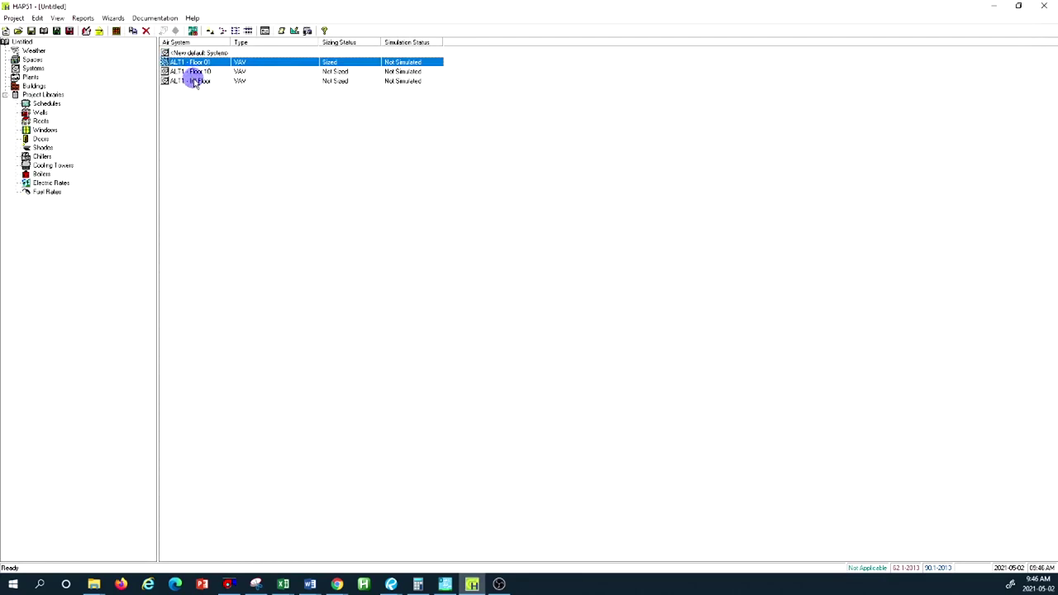
Open the properties of ALT1 - Hot Water Plant and check its served air systems and service hot water settings.
left_click(32, 78)
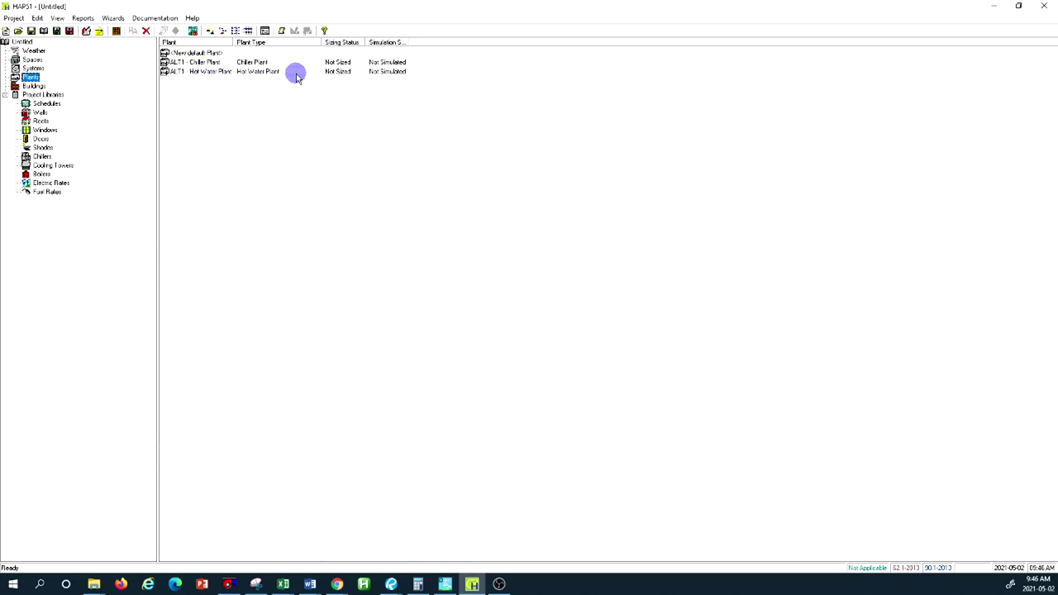
double_click(208, 72)
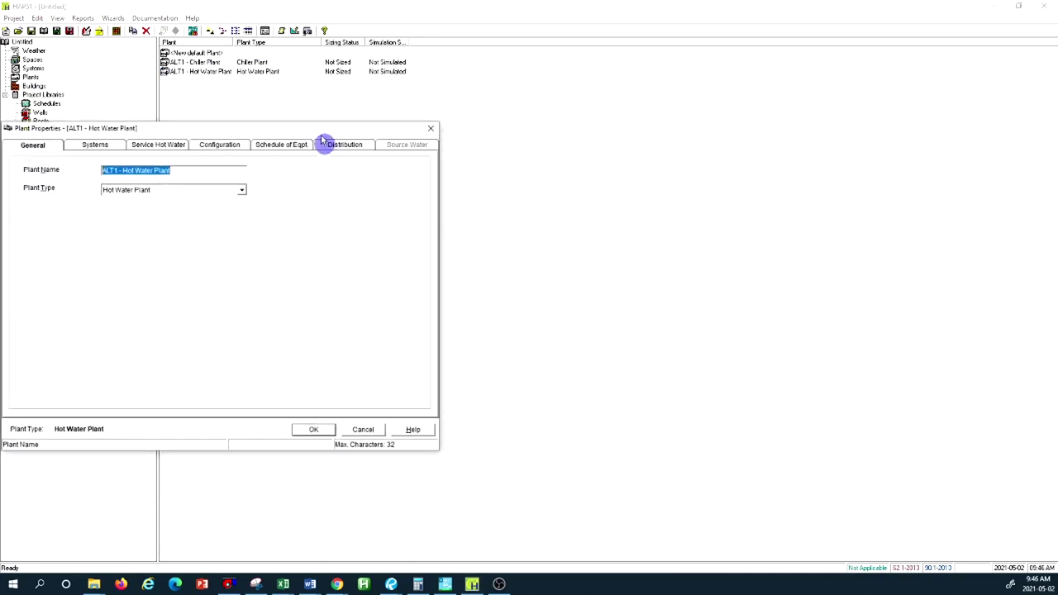
left_click_drag(314, 130, 542, 132)
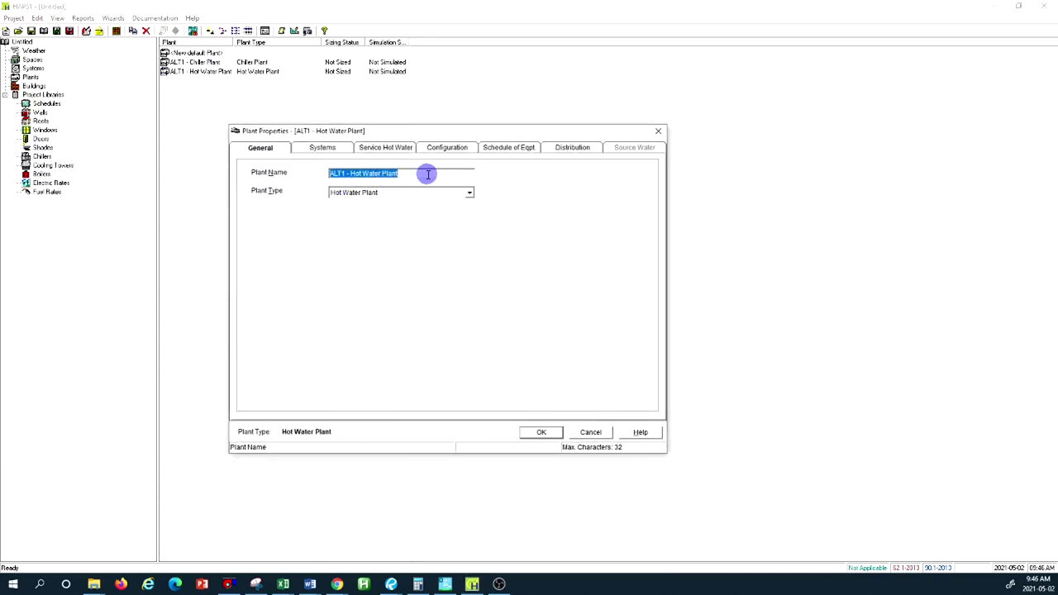
left_click(321, 150)
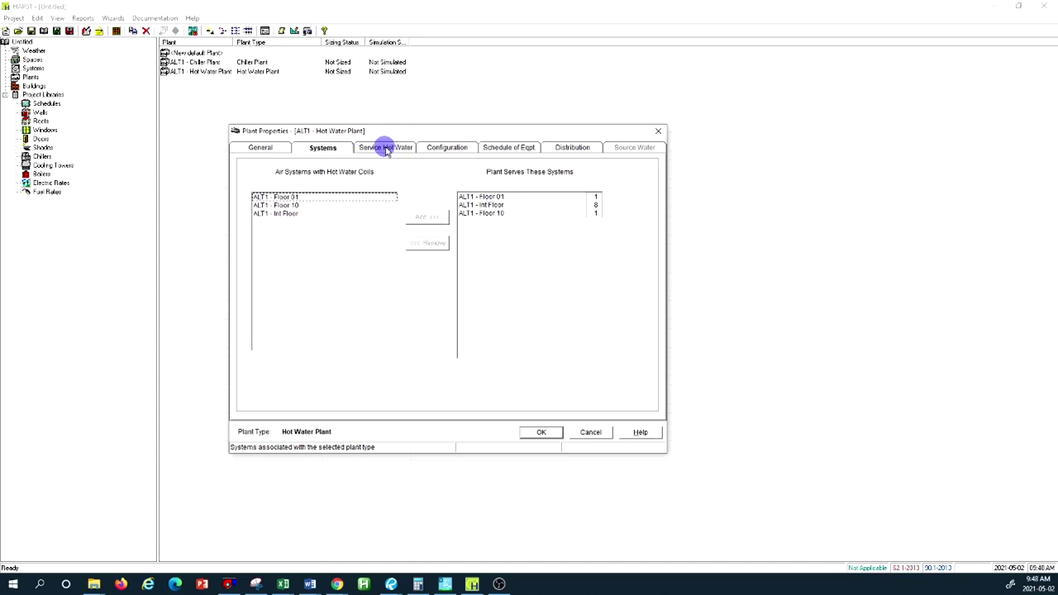
left_click(387, 149)
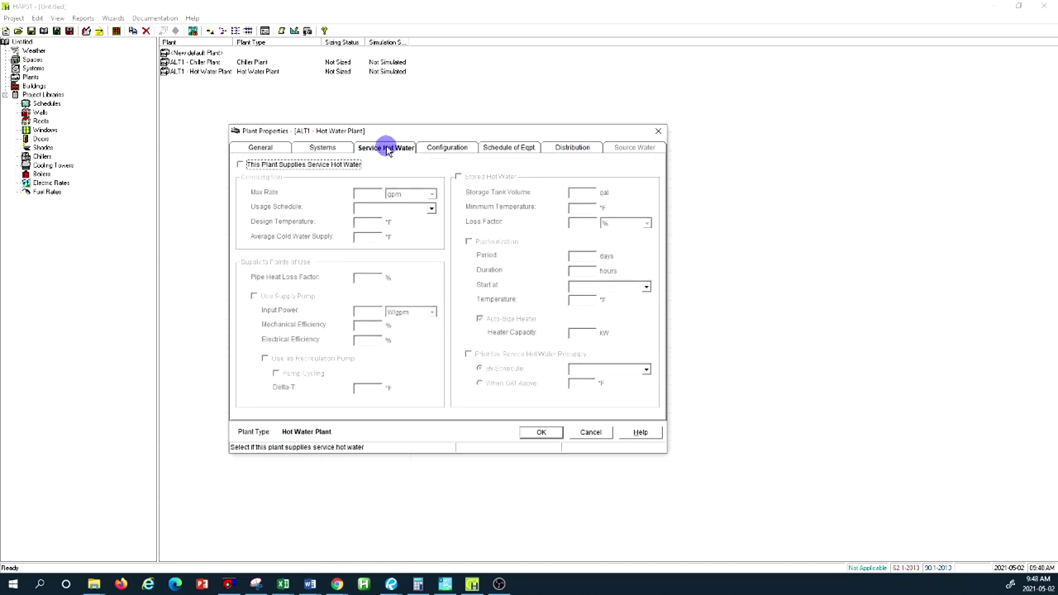
In the plant's heating controls, set the design hot water supply temperature to 150 °F and the minimum to 130 °F.
left_click(448, 149)
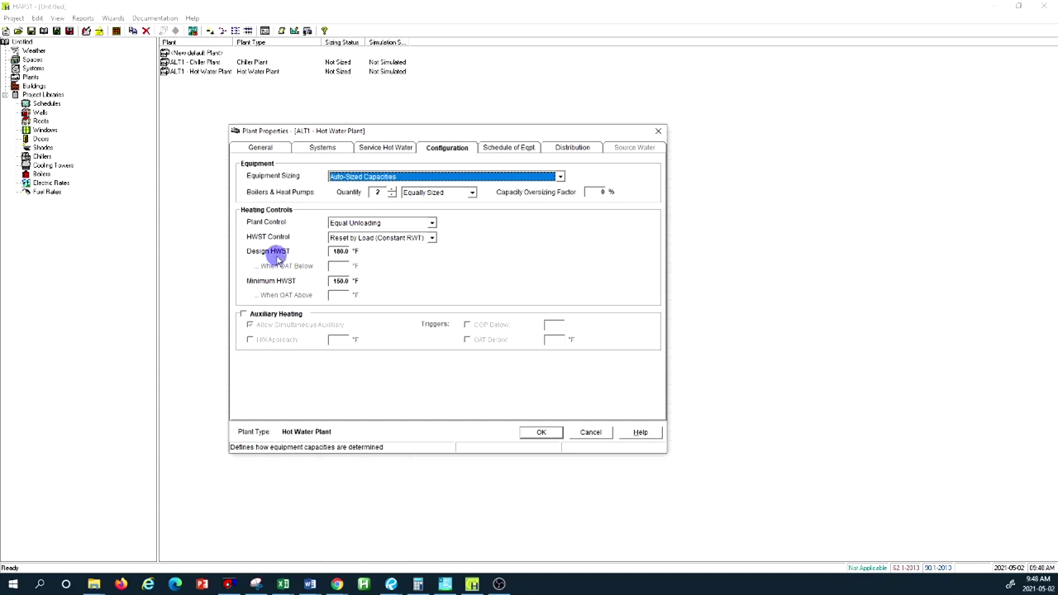
left_click(333, 251)
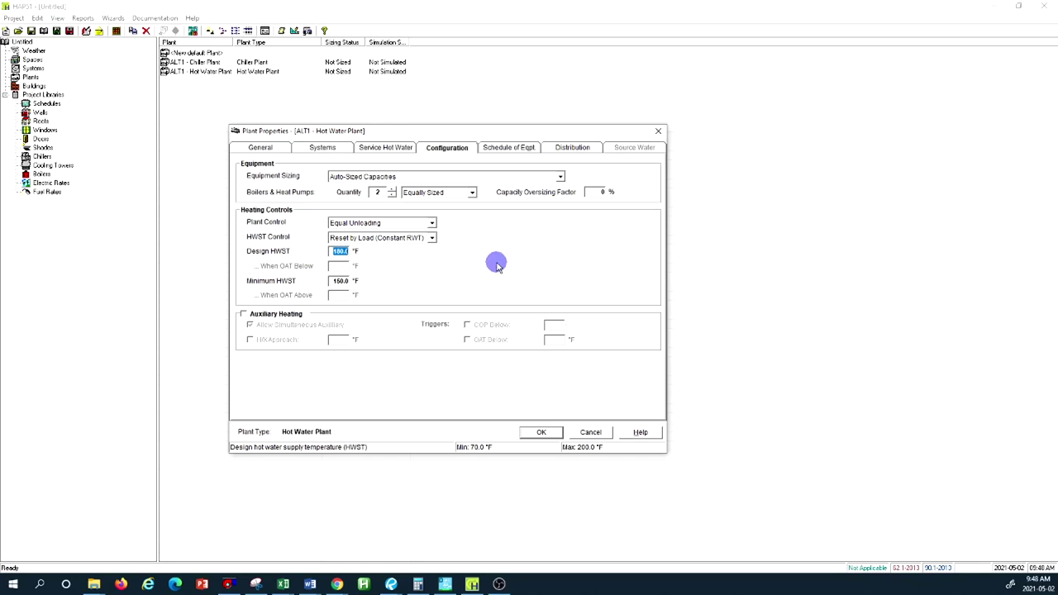
type("150")
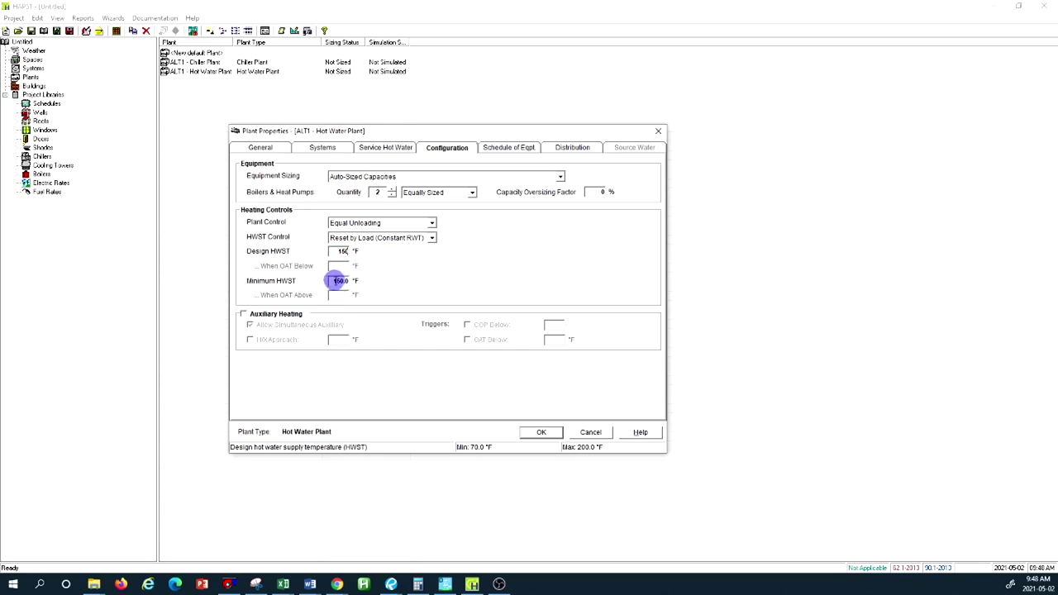
left_click(339, 281)
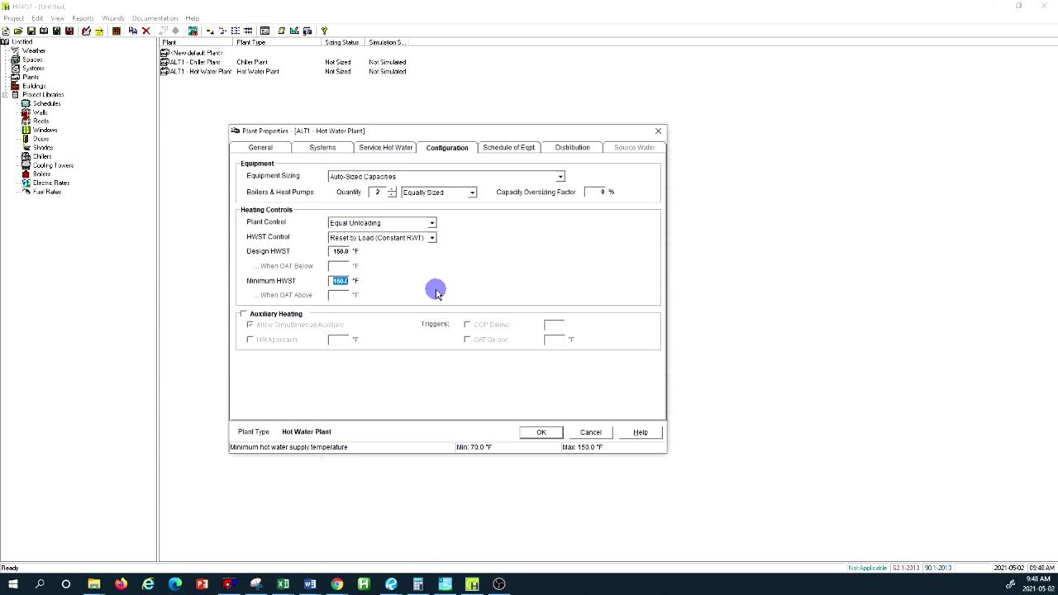
type("130")
left_click(339, 251)
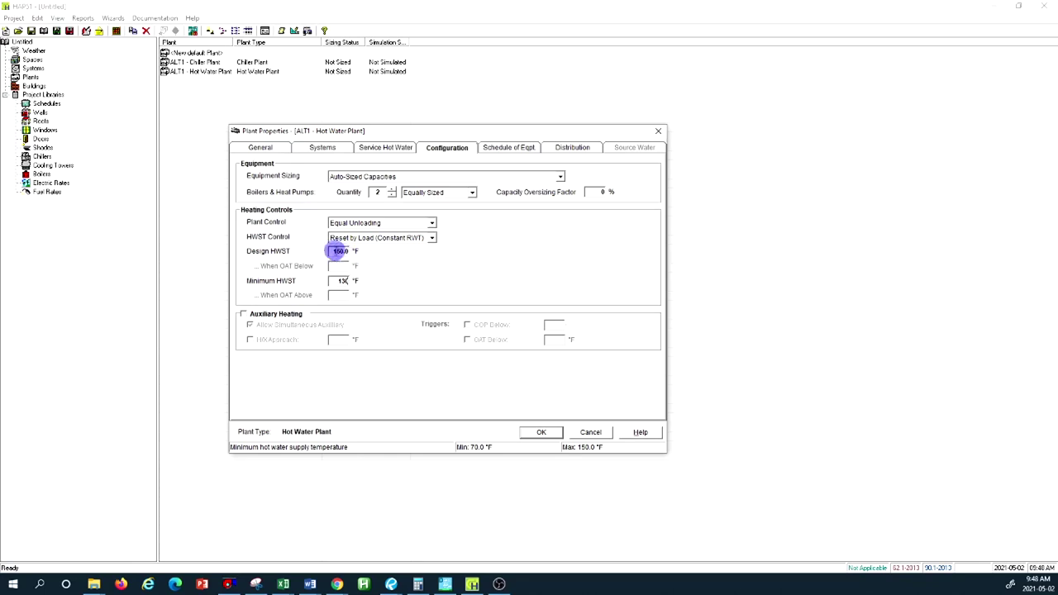
left_click(344, 284)
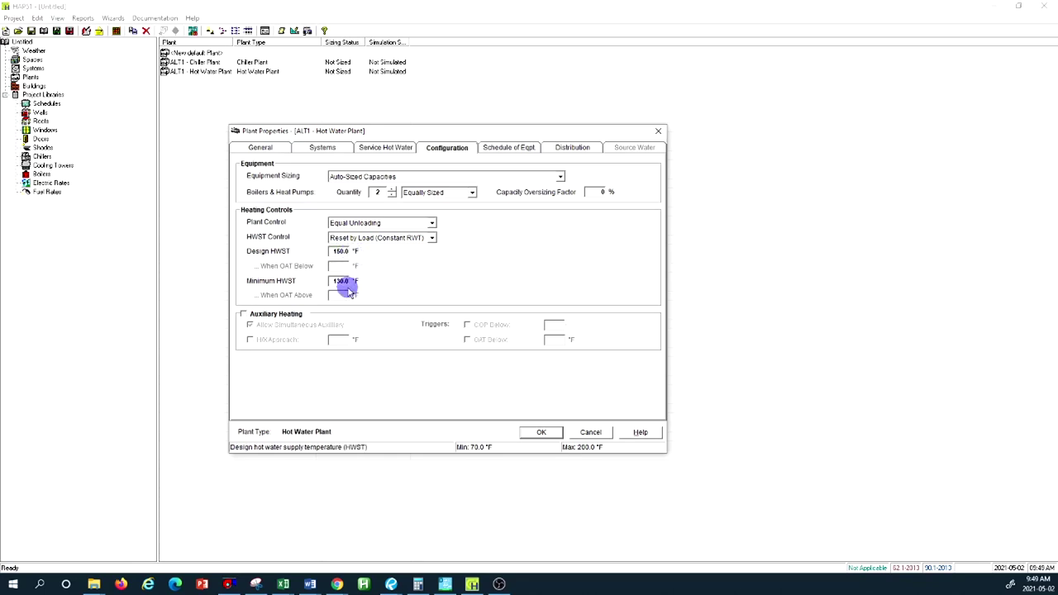
left_click(342, 252)
left_click(342, 281)
left_click(347, 253)
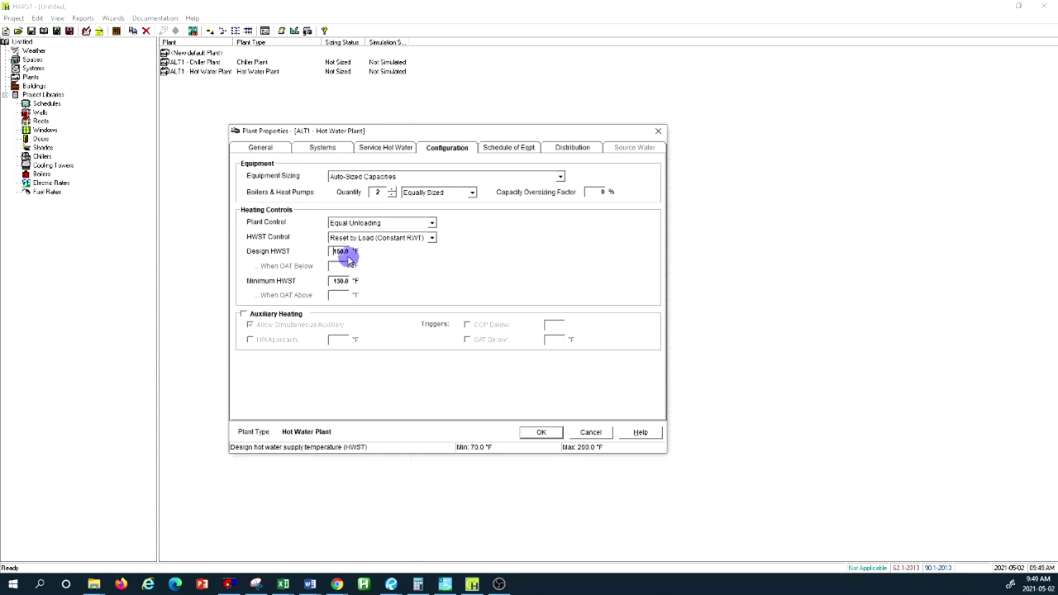
left_click(344, 281)
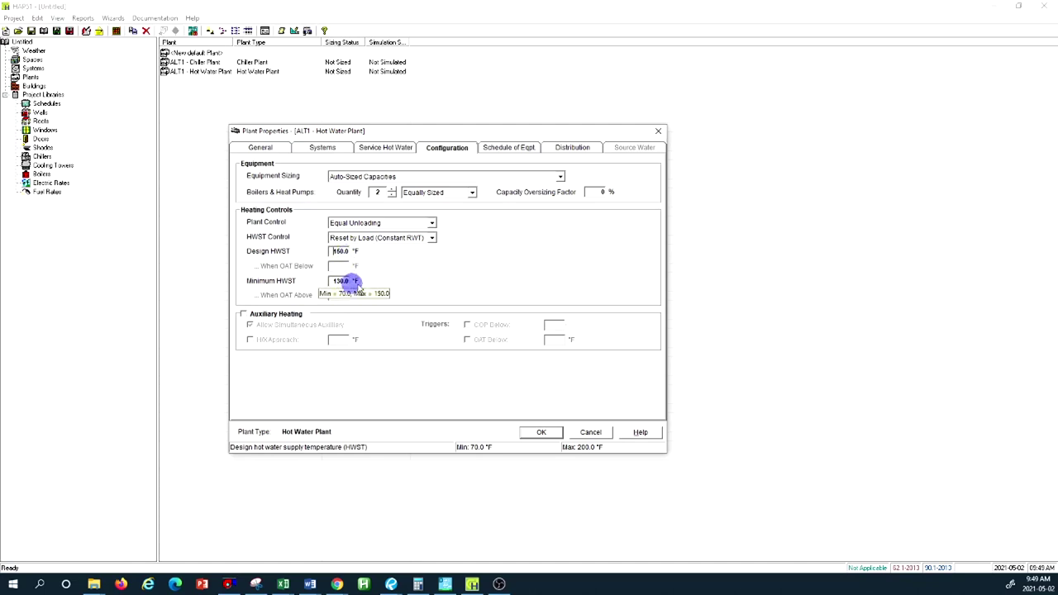
left_click(338, 252)
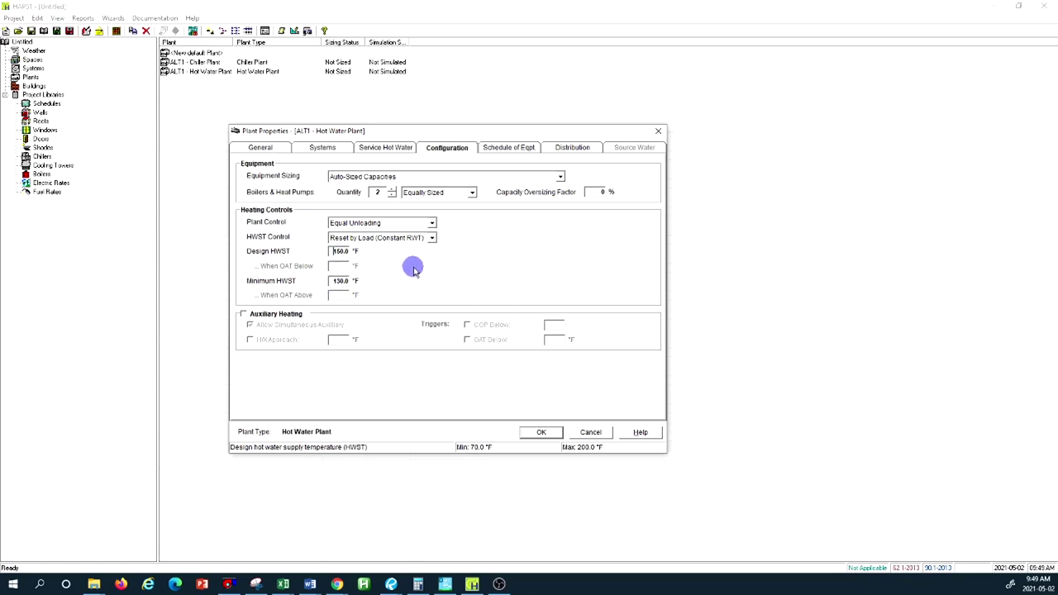
double_click(342, 252)
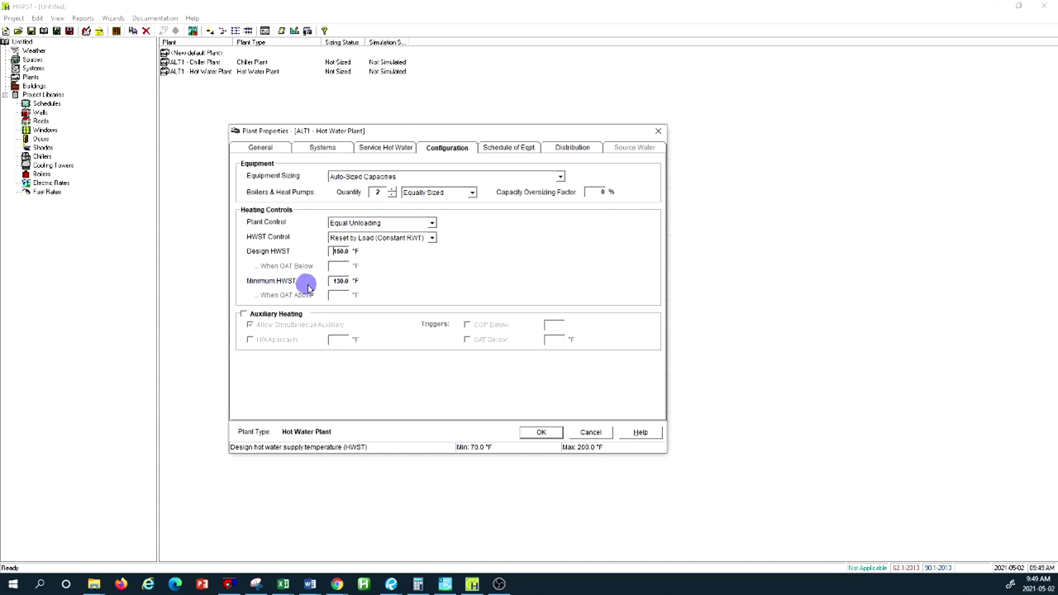
Set the hot water plant's minimum hot water supply temperature to 90 °F.
left_click(335, 281)
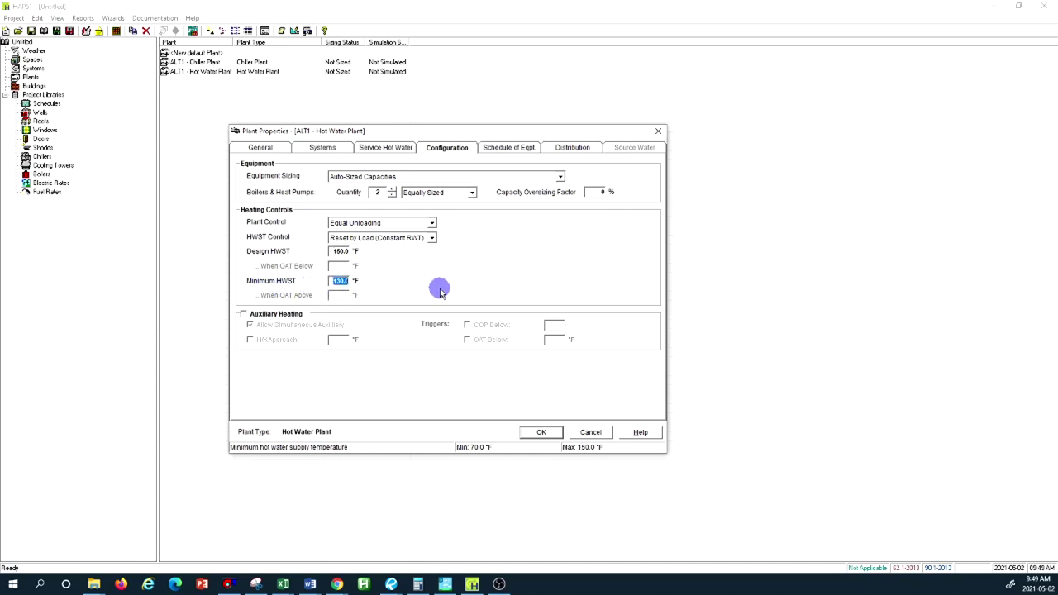
type("1")
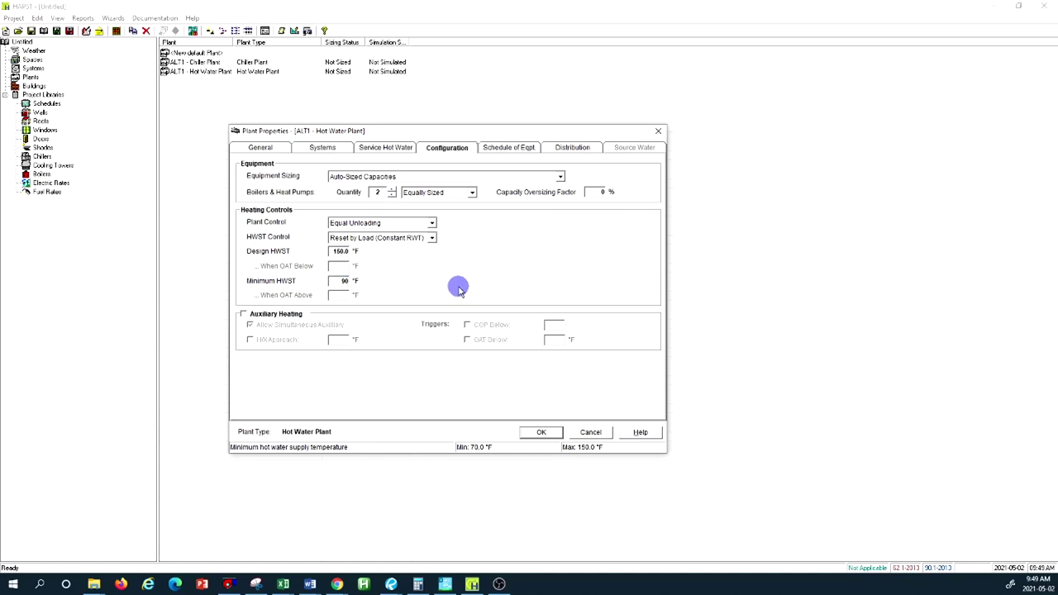
Set the hot water plant's minimum hot water supply temperature to 110 °F, keeping the design temperature at 150 °F.
left_click(335, 251)
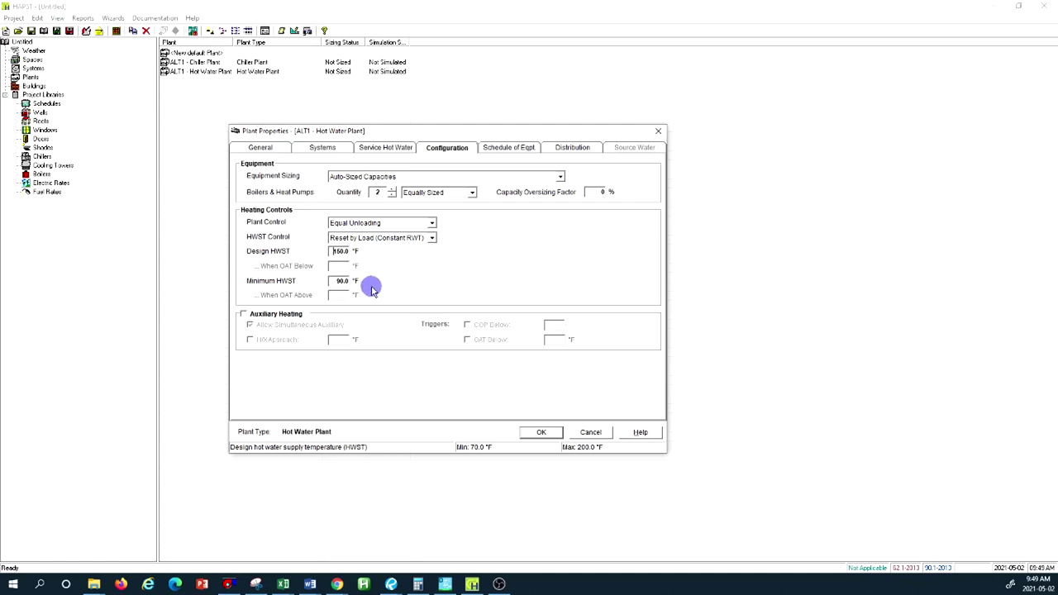
left_click(341, 282)
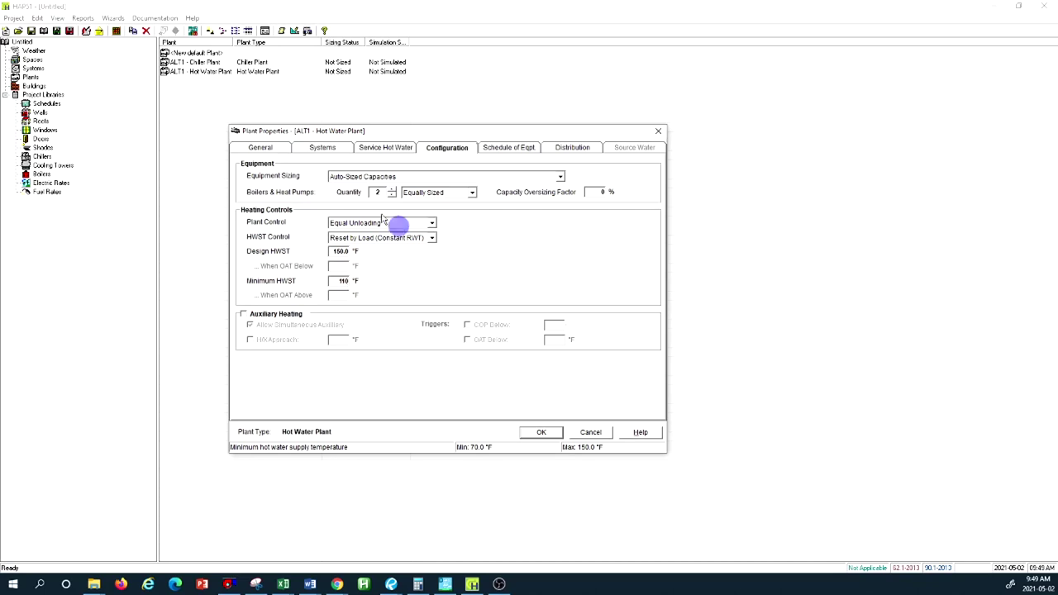
left_click(330, 251)
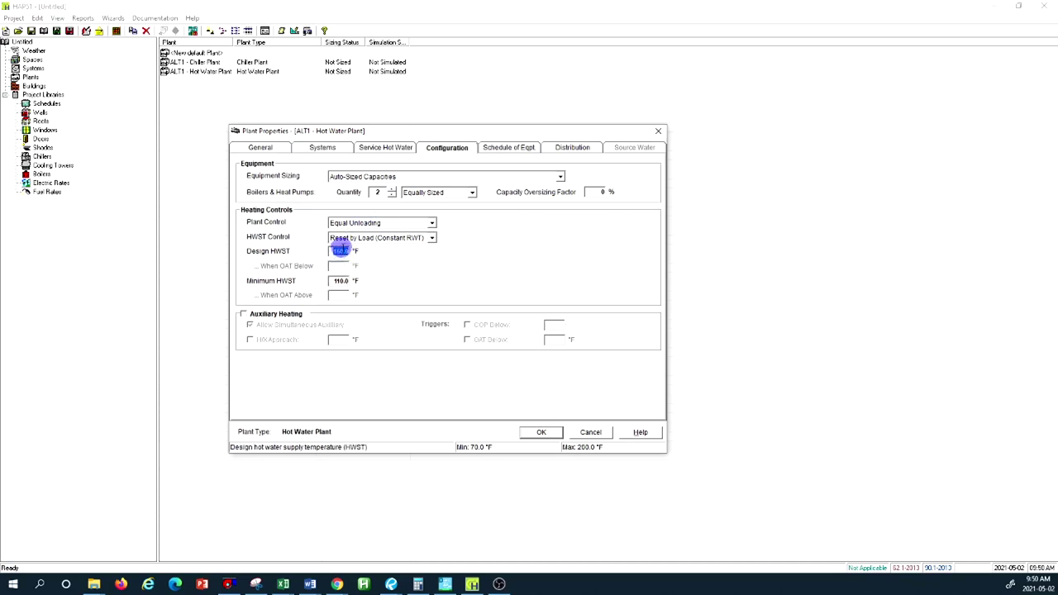
left_click(339, 250)
double_click(342, 252)
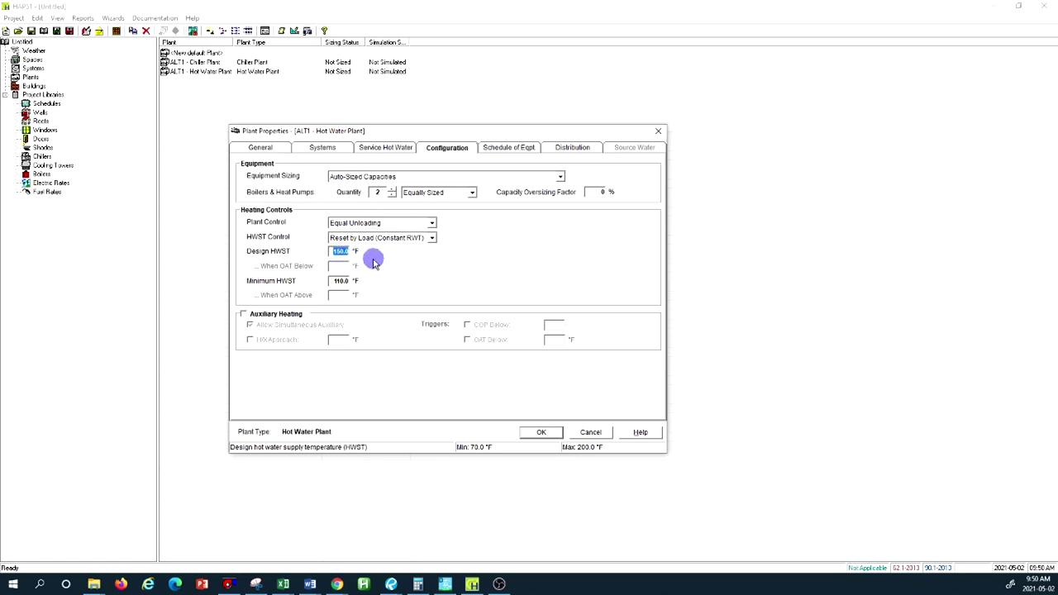
double_click(340, 255)
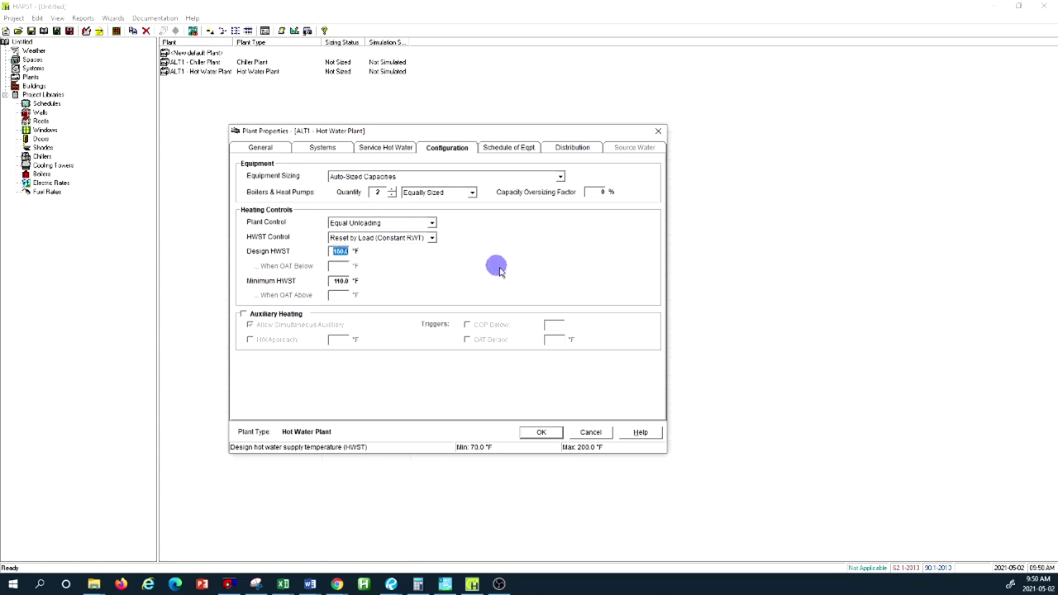
Review the boilers' hot water flow rates in the equipment schedule against the plant's served systems and heating controls.
left_click(525, 148)
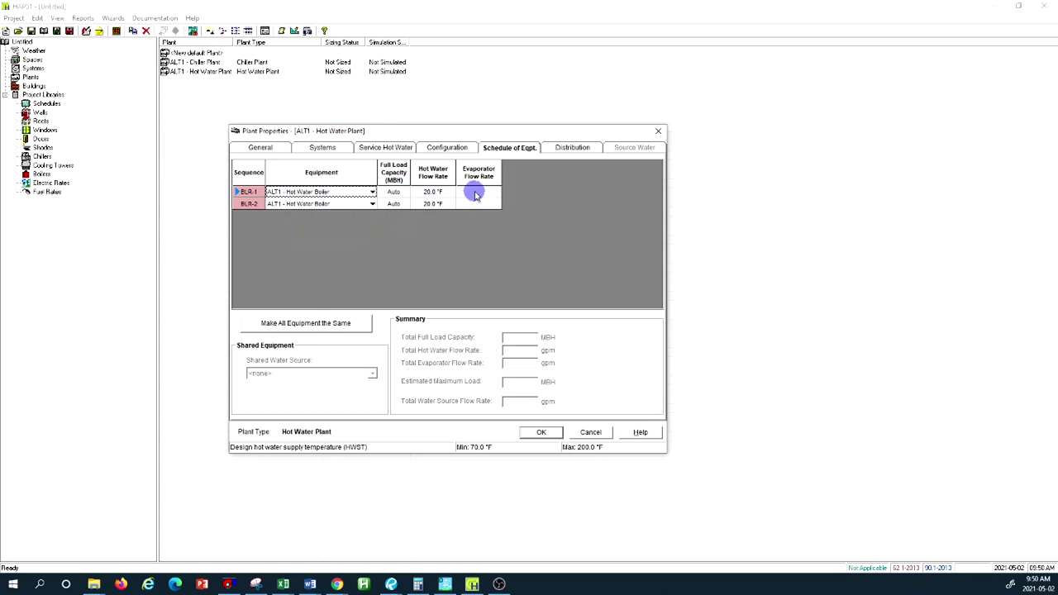
left_click(443, 192)
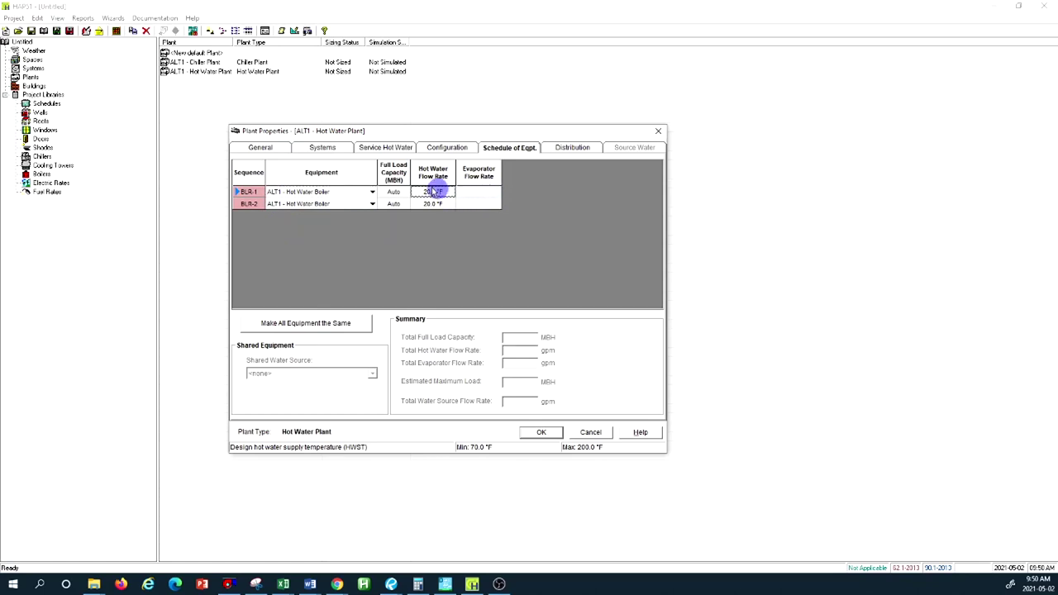
left_click(324, 149)
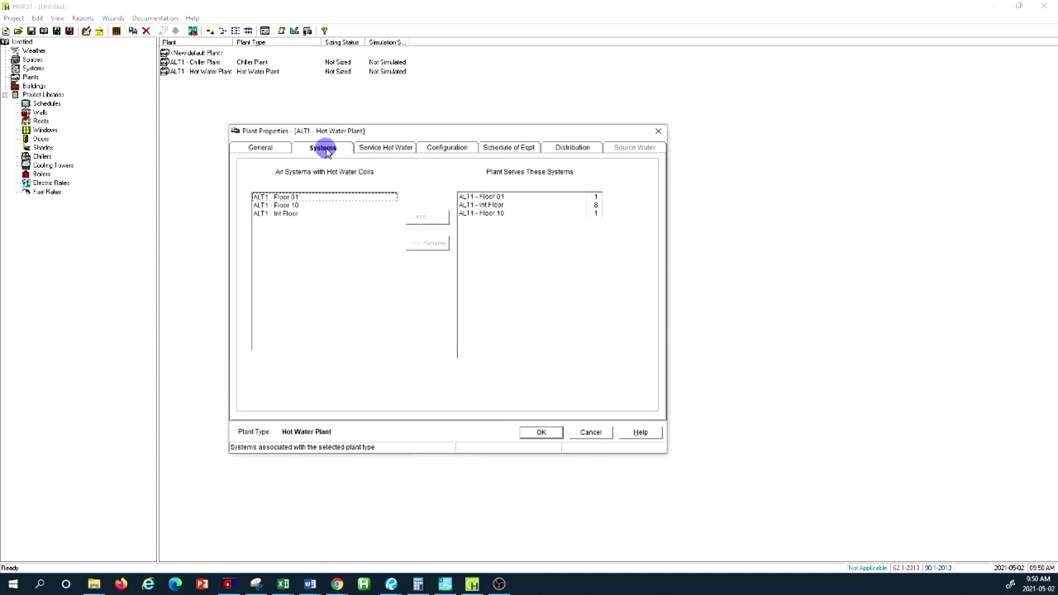
left_click(445, 150)
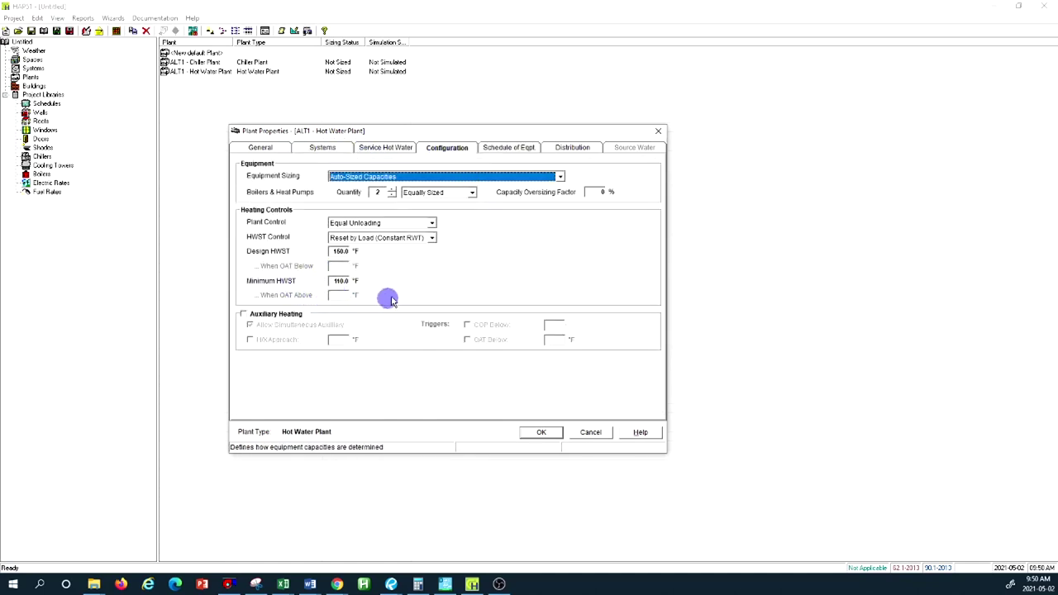
left_click(508, 149)
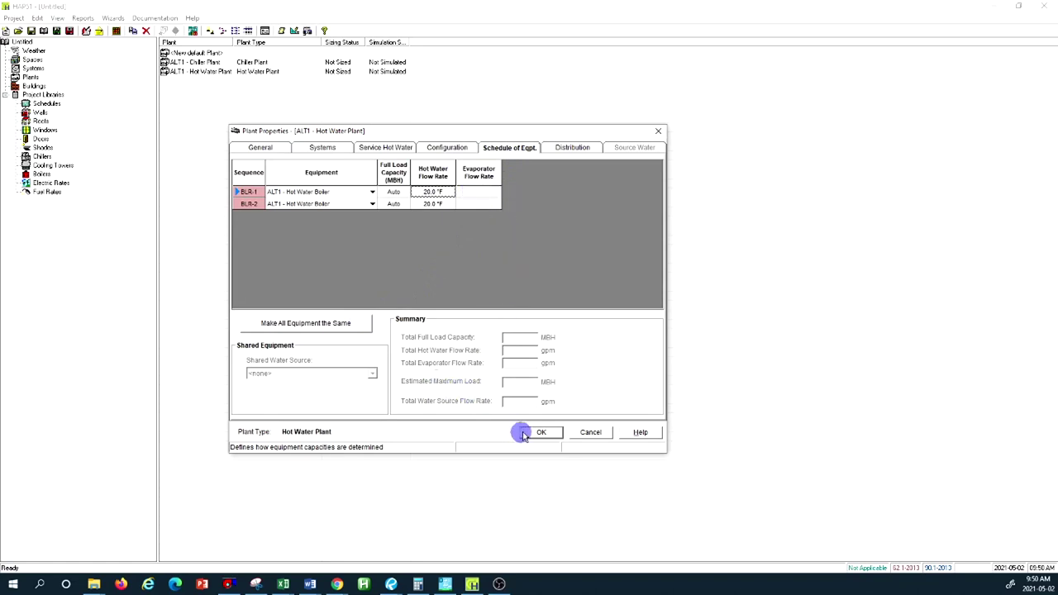
Set the pump performance units to ft wg in the hot water distribution settings, and accept the plant properties.
left_click(576, 149)
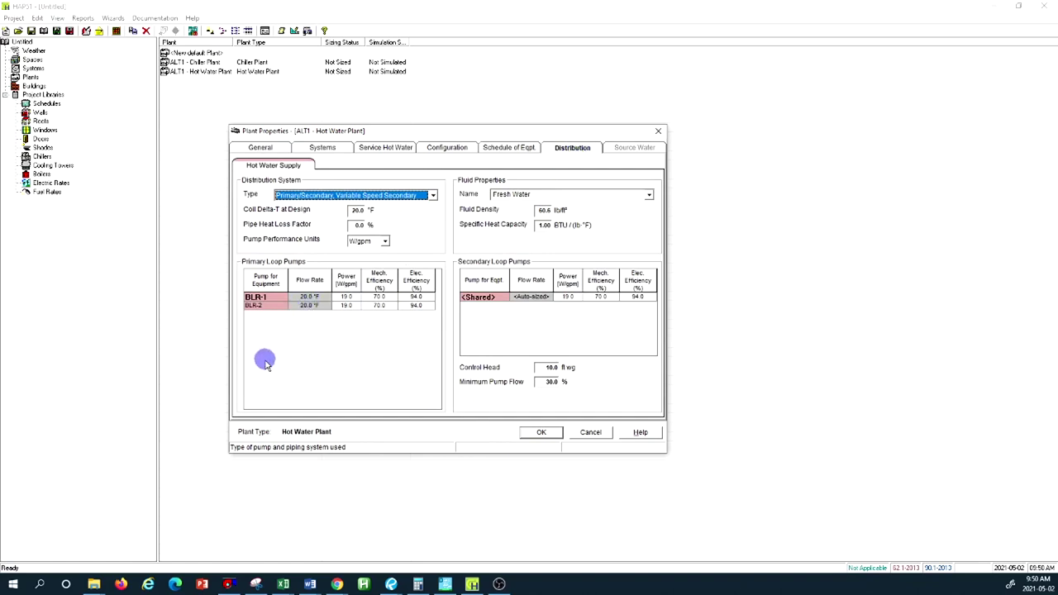
left_click(310, 297)
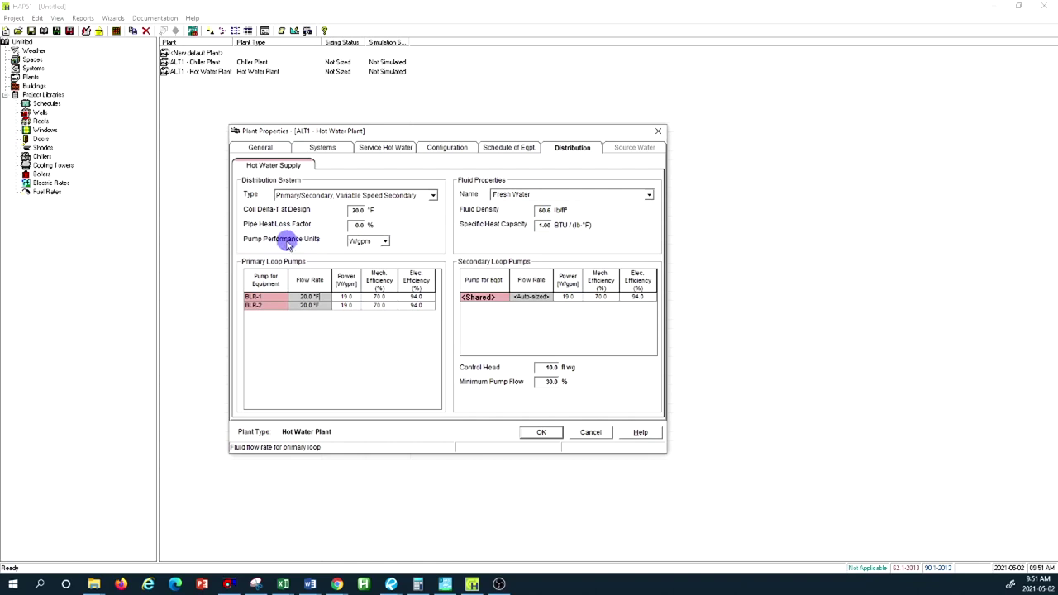
left_click(385, 240)
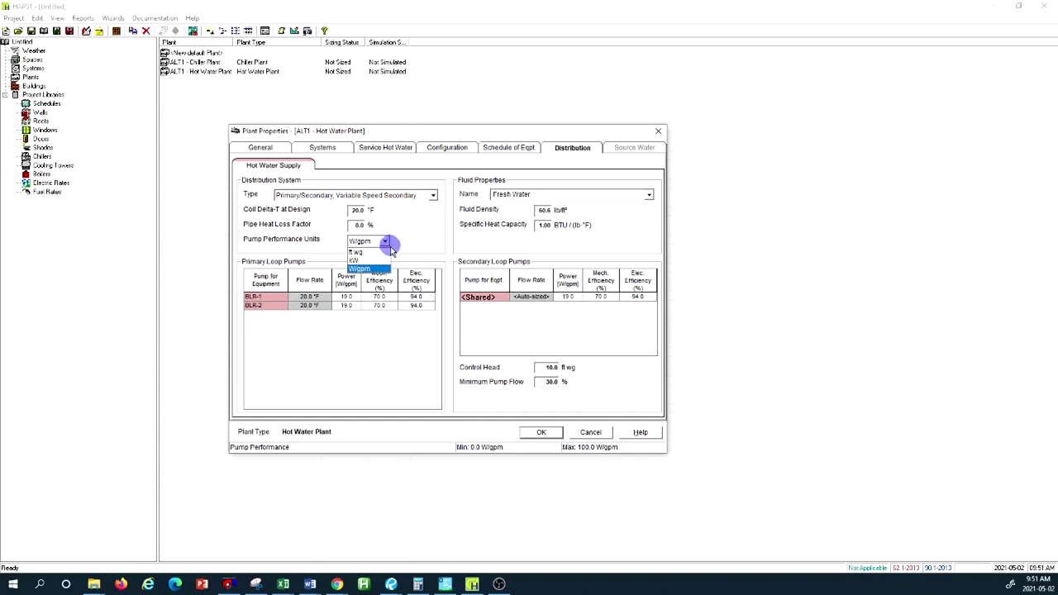
left_click(372, 254)
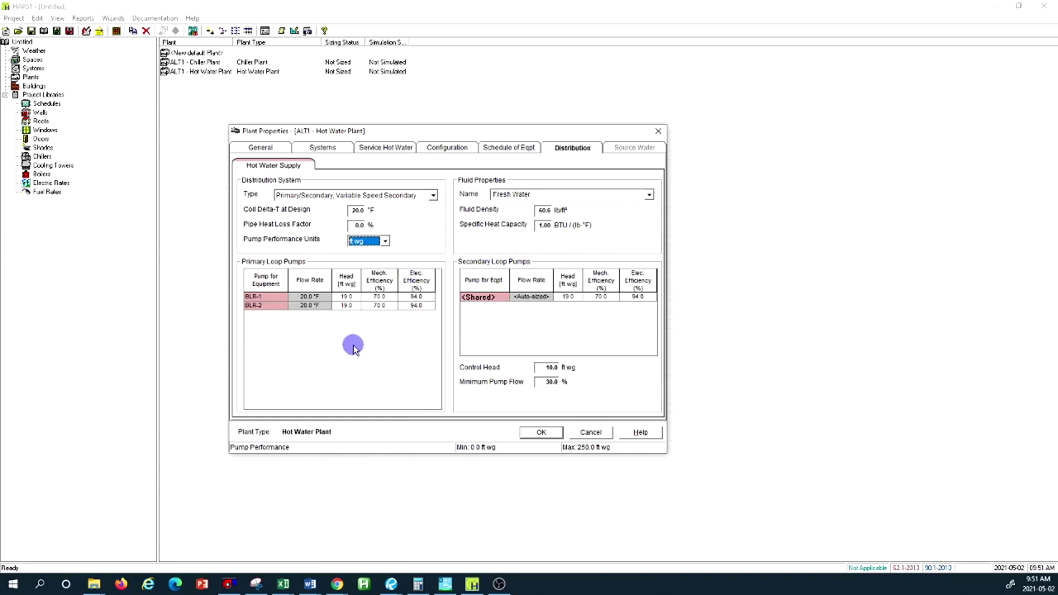
left_click(308, 296)
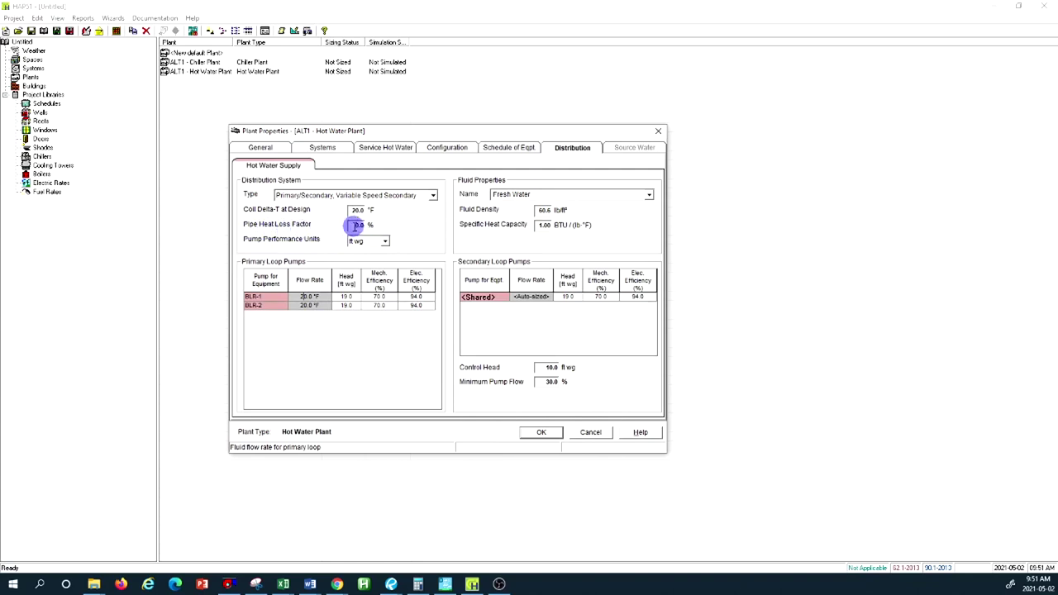
left_click(356, 225)
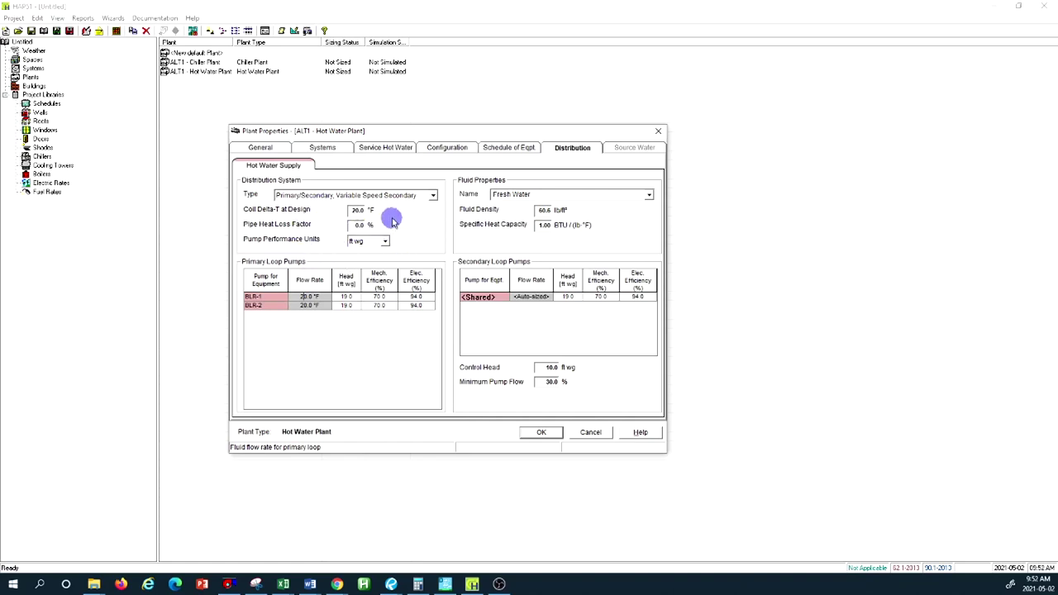
left_click(416, 297)
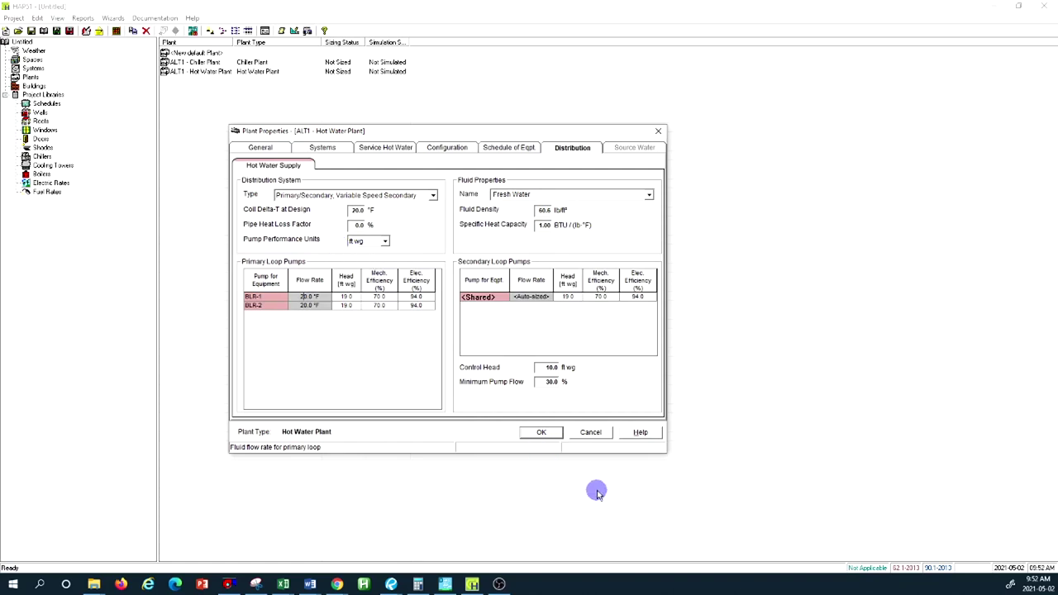
left_click(547, 431)
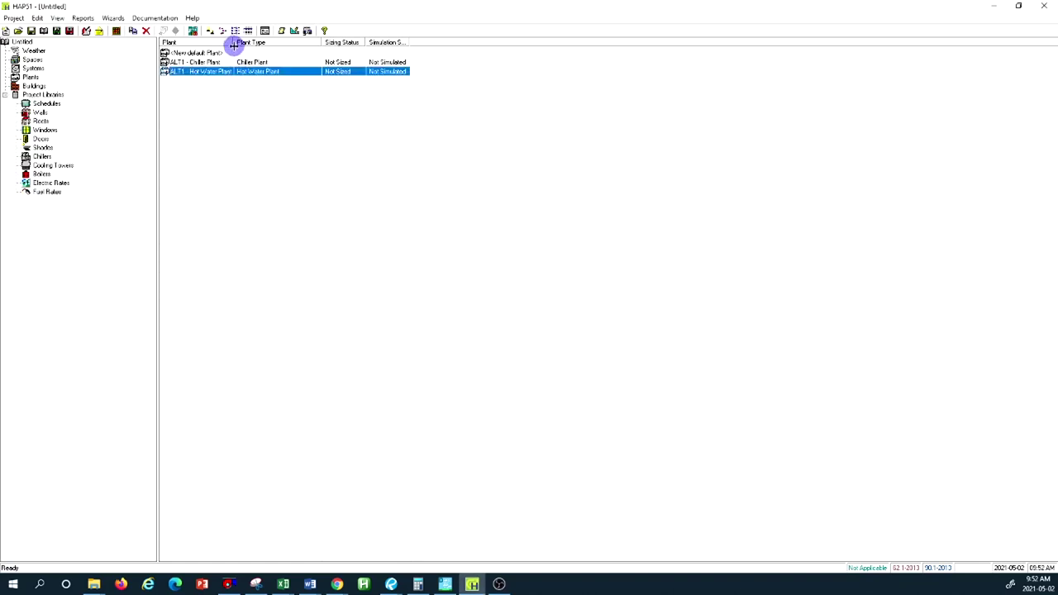
left_click_drag(236, 41, 329, 41)
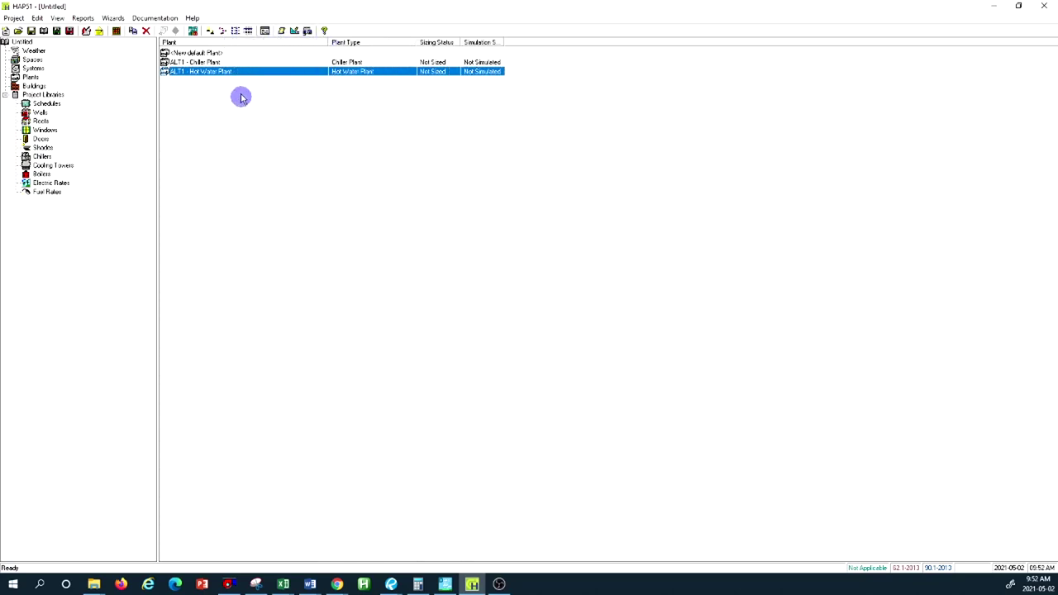
left_click(219, 62)
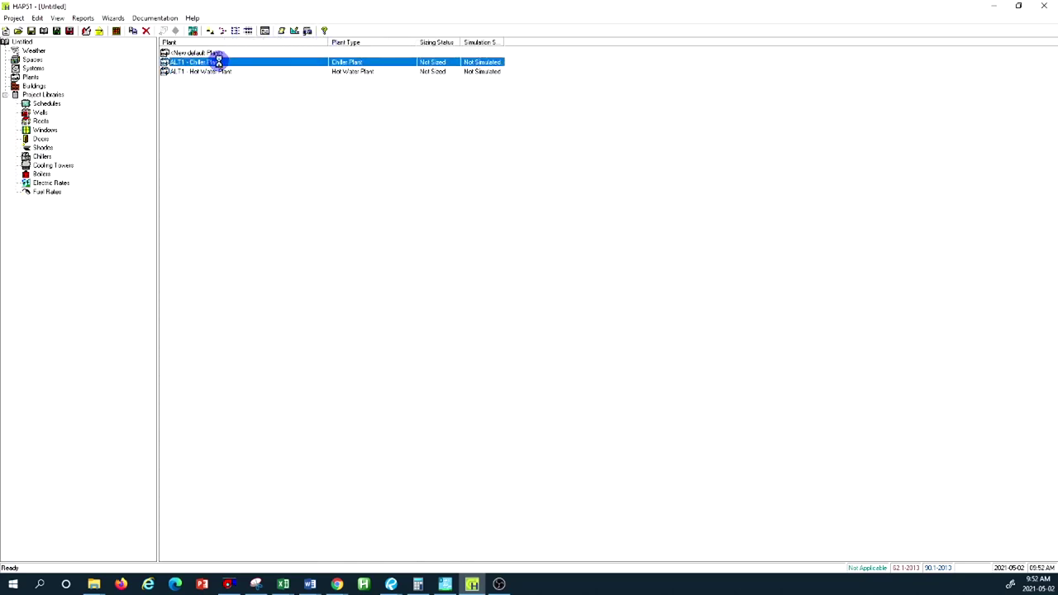
double_click(219, 62)
left_click(431, 132)
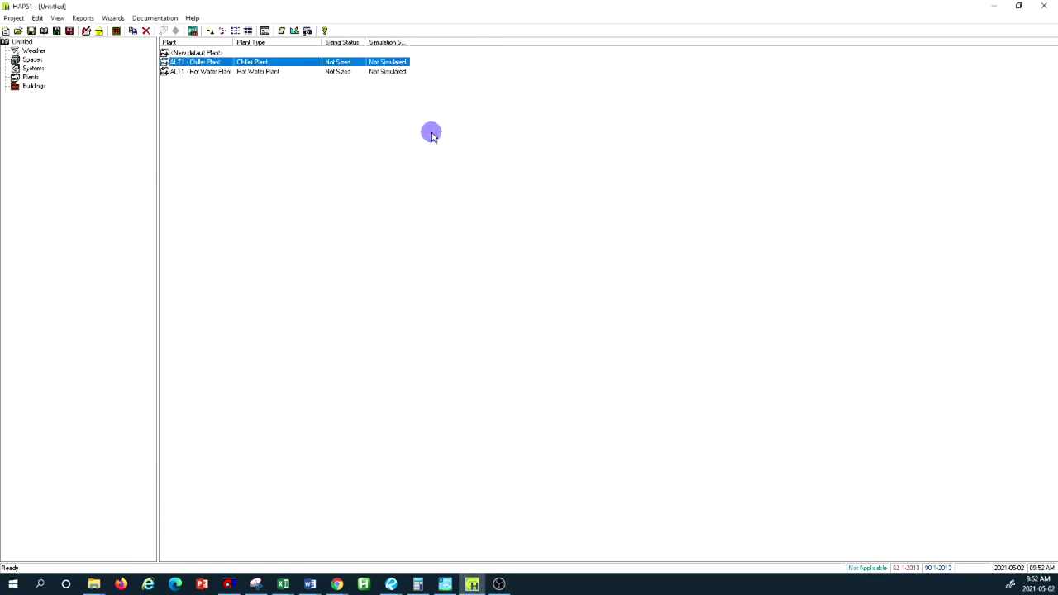
Generate a preview of the plant sizing design report for ALT1 - Hot Water Plant.
left_click(212, 74)
right_click(212, 73)
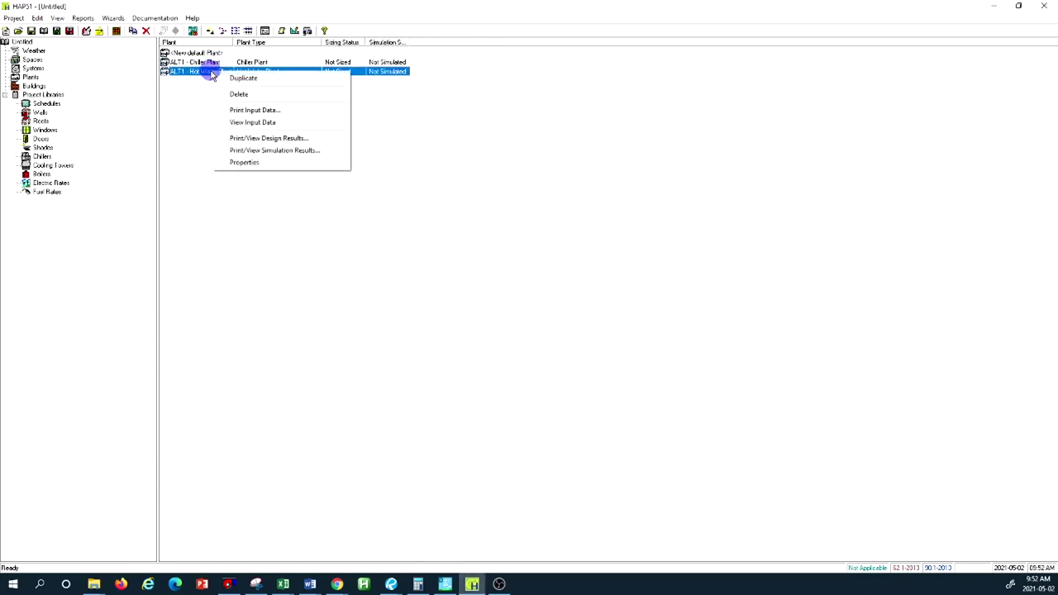
left_click(320, 139)
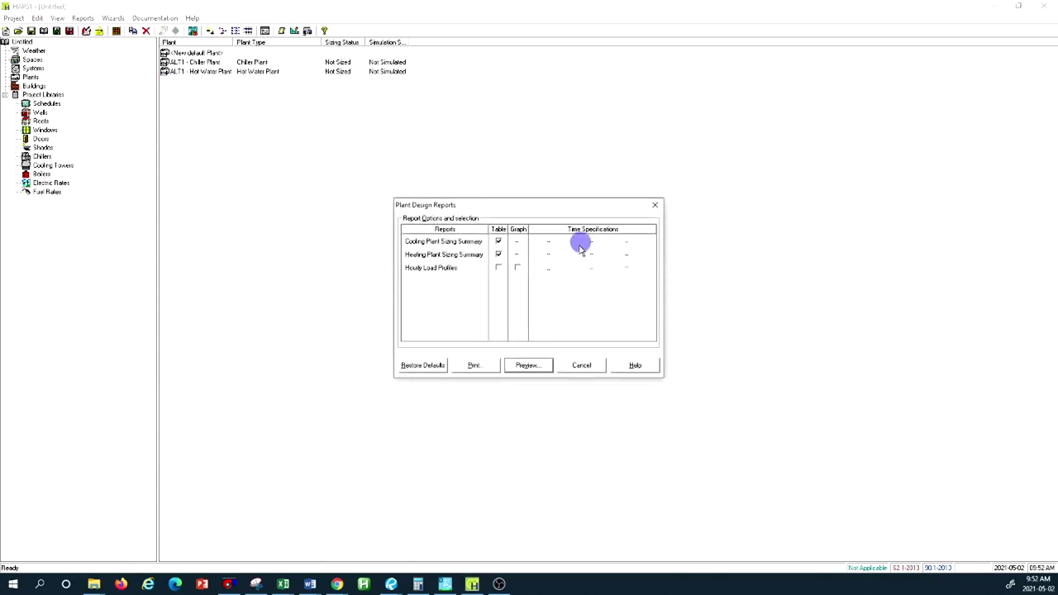
left_click(544, 369)
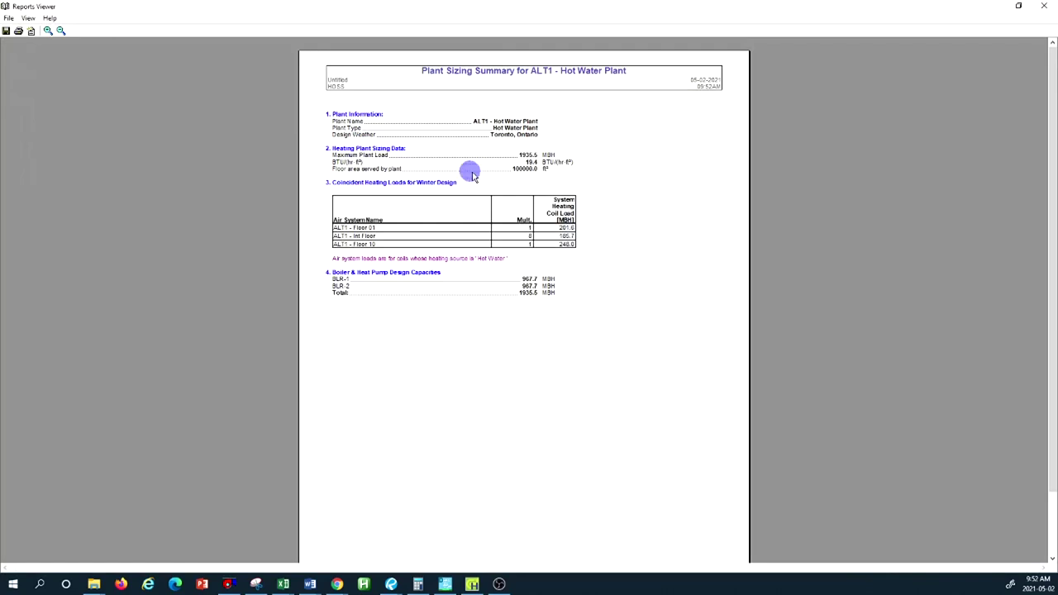
Examine the hot water plant's maximum load, coincident heating loads and boiler capacities in the sizing summary, and close the report.
scroll(497, 191, "down", 2)
scroll(496, 191, "up", 2)
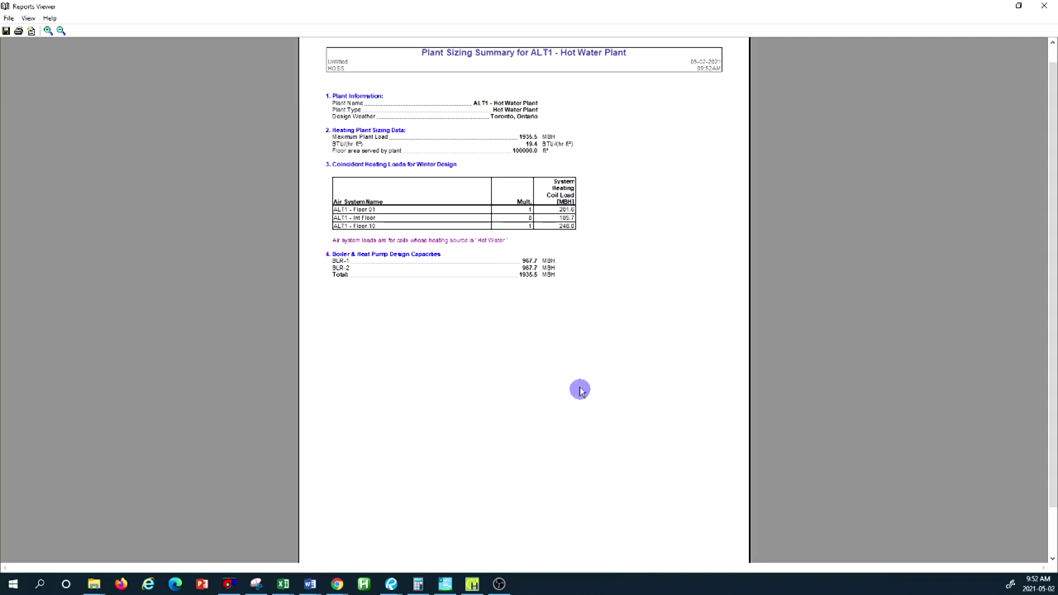
left_click(47, 30)
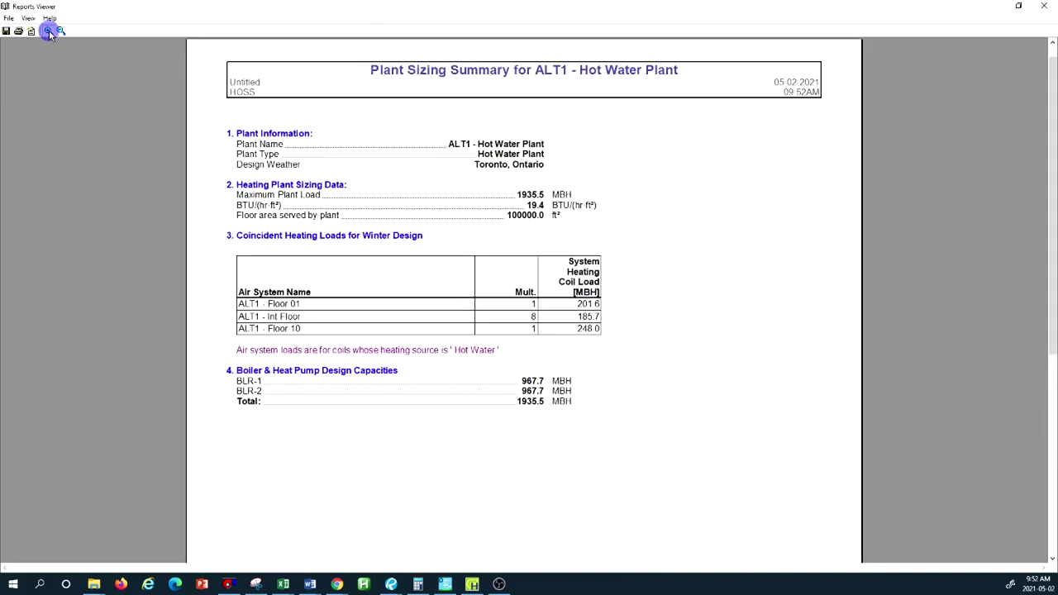
left_click(47, 30)
scroll(670, 243, "down", 2)
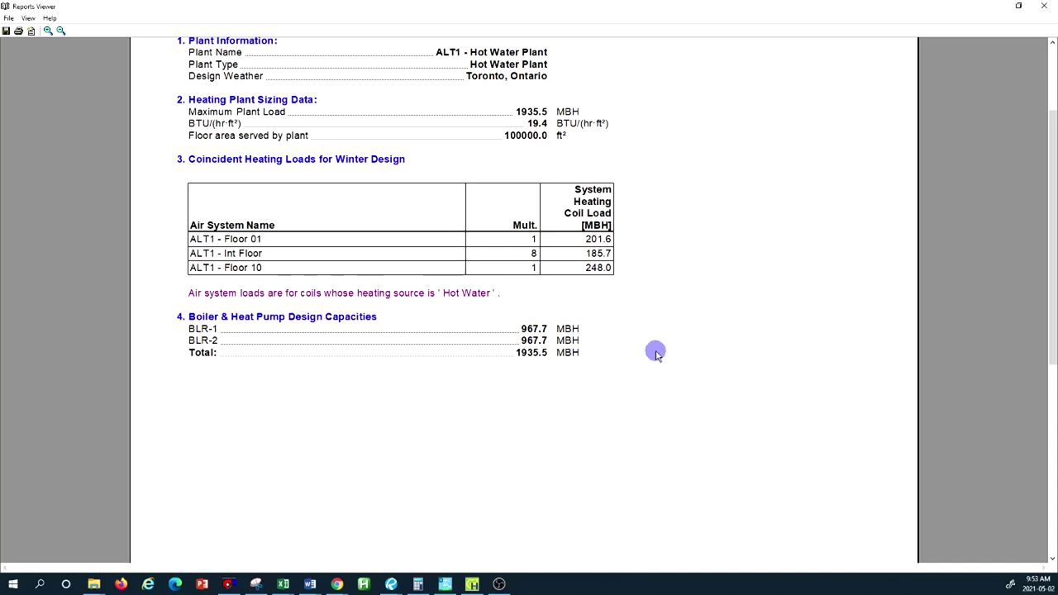
scroll(656, 354, "up", 2)
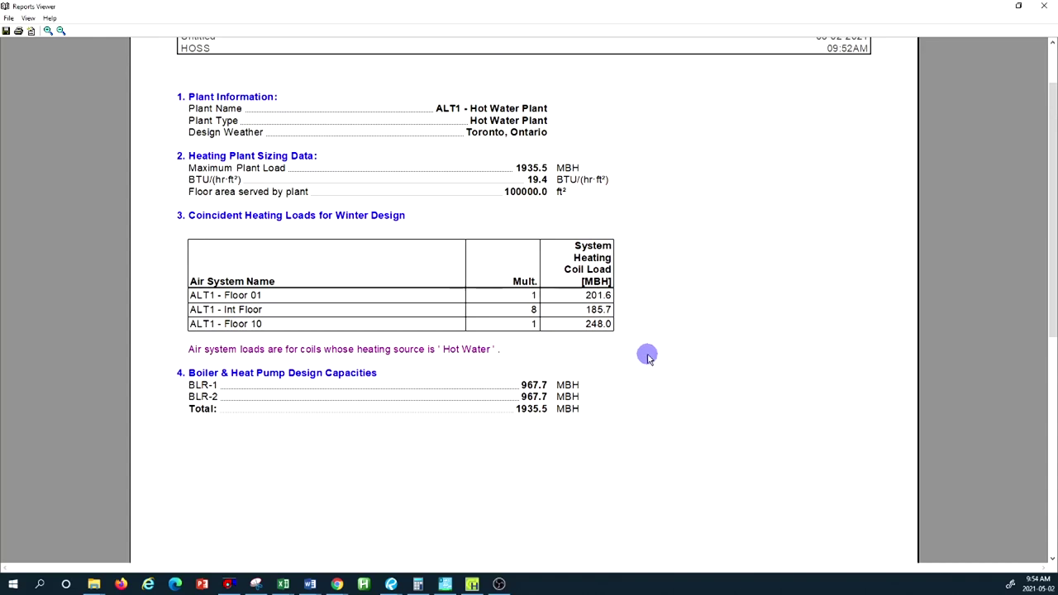
scroll(648, 356, "up", 3)
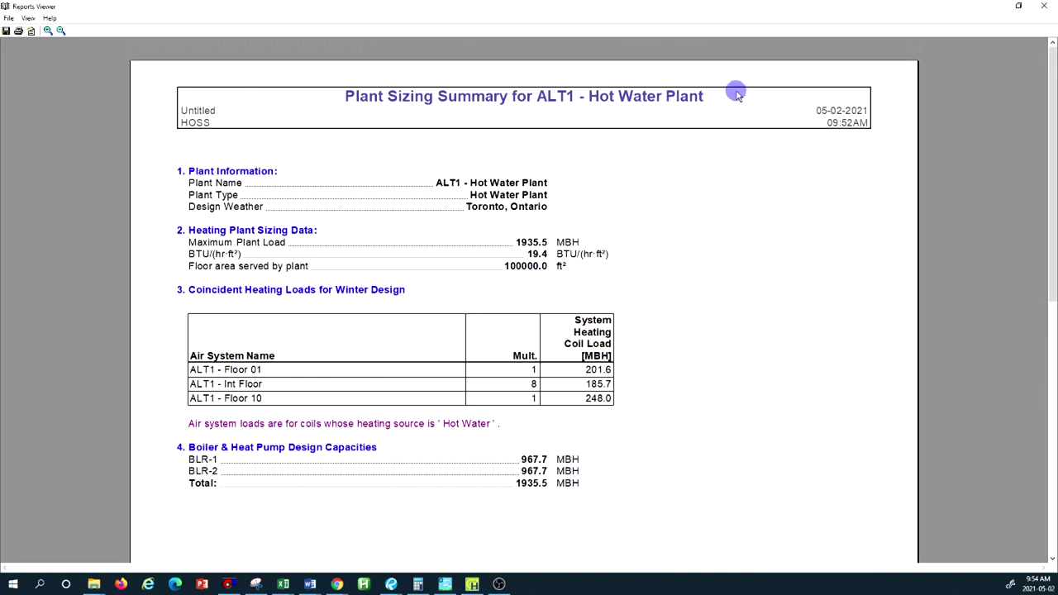
left_click(1044, 6)
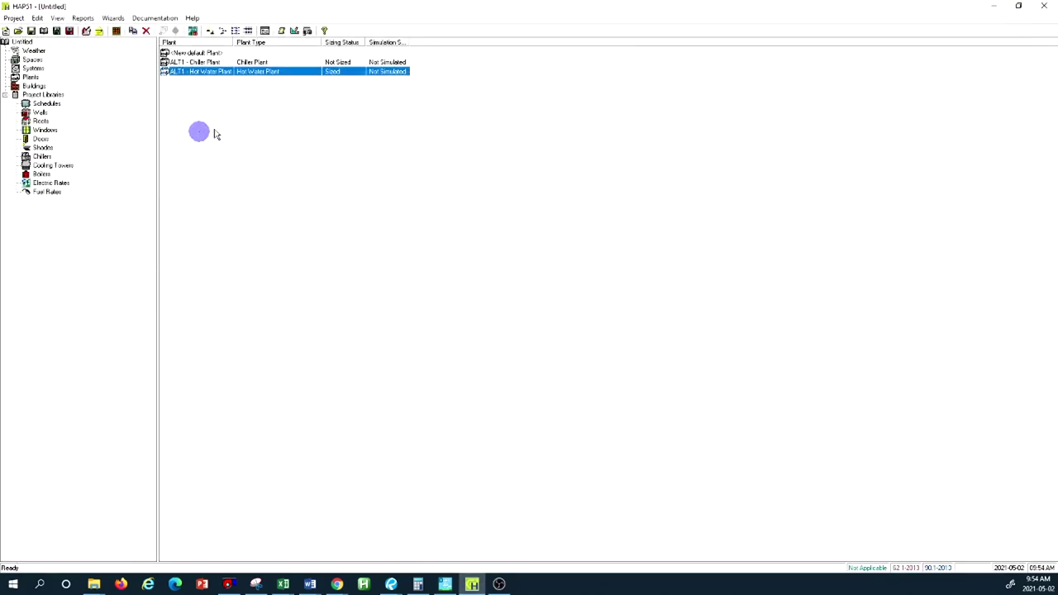
Open the properties of ALT1 - Chiller Plant and check its served air systems, equipment configuration and cooling controls.
double_click(214, 63)
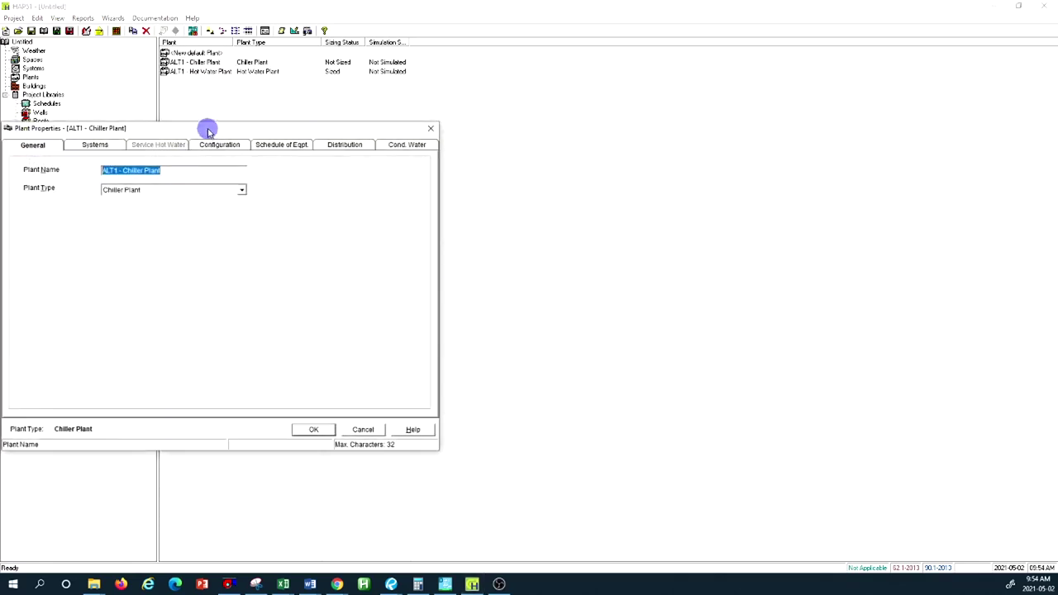
left_click_drag(208, 130, 389, 120)
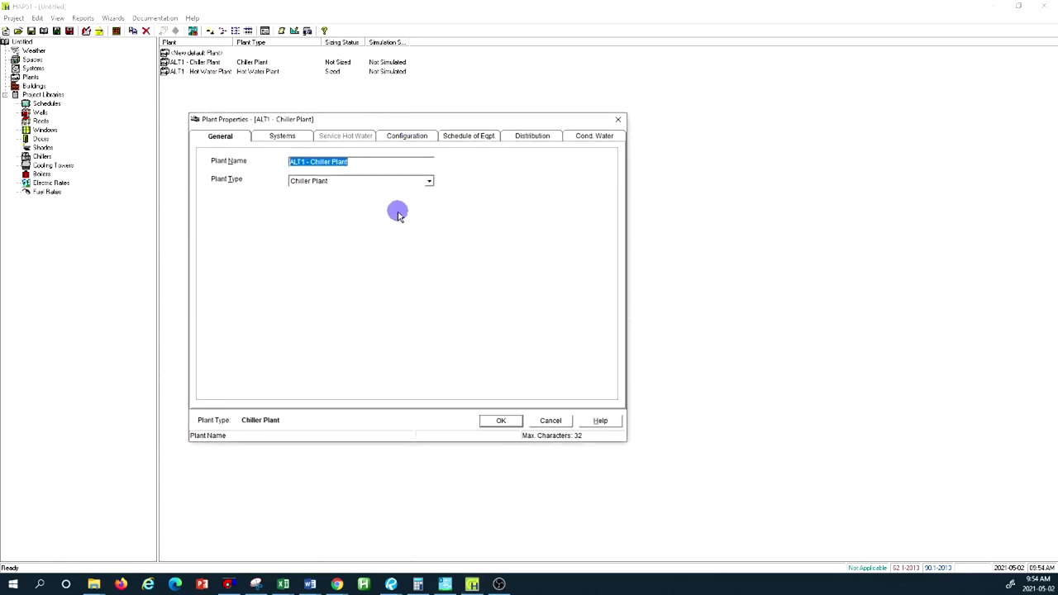
left_click(285, 136)
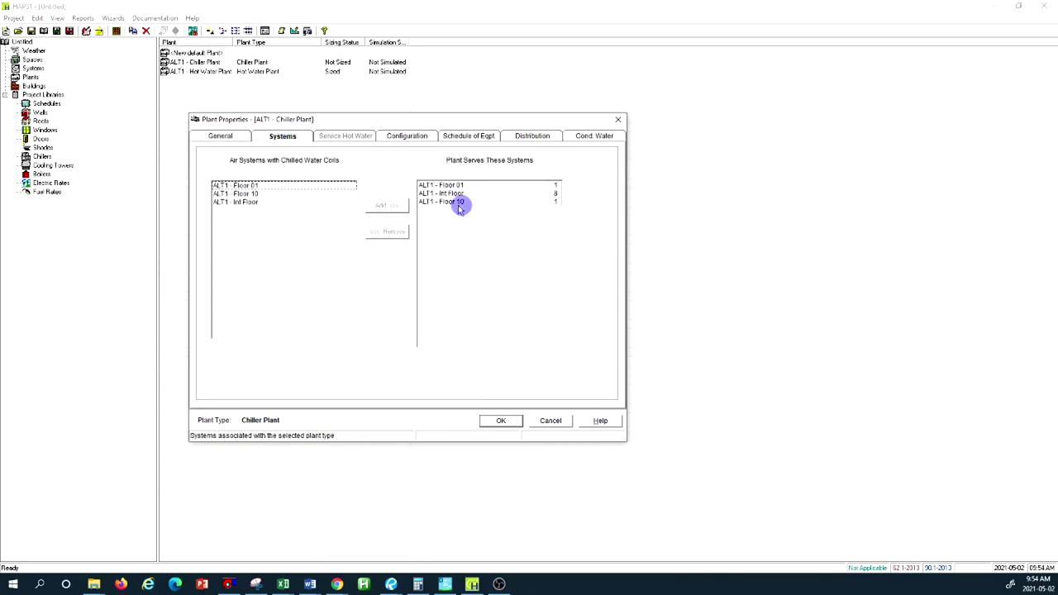
left_click(408, 138)
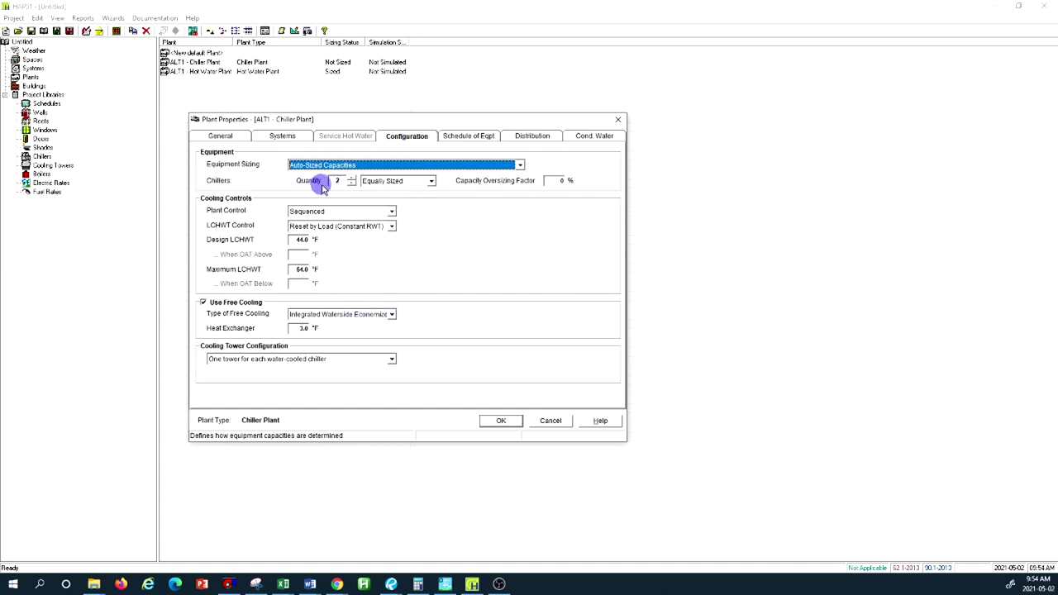
left_click(299, 272)
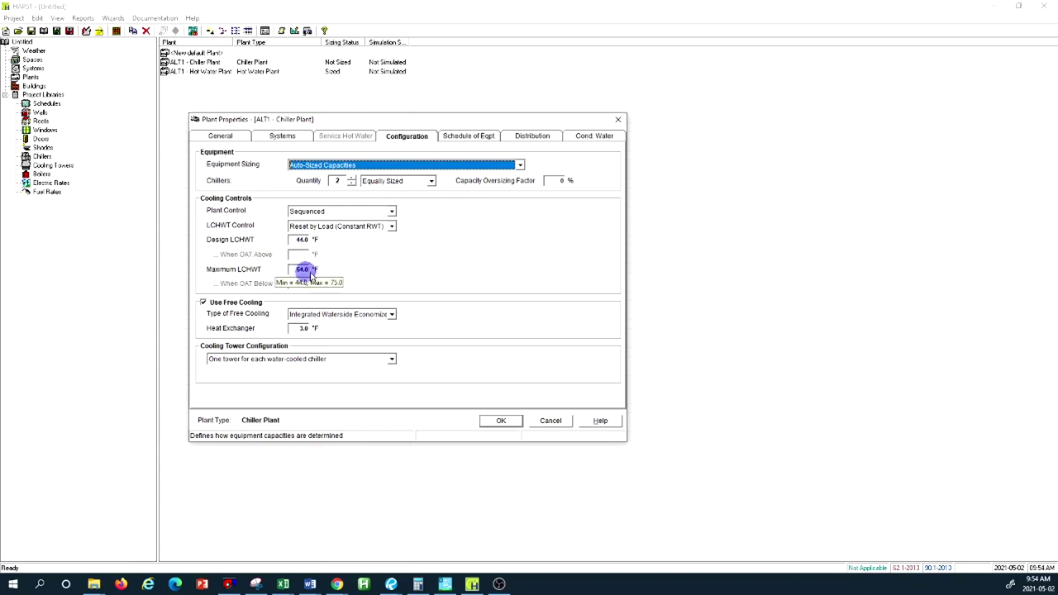
Check the chiller plant's maximum LCHWT, its chiller and cooling tower schedule, and its chilled water distribution settings.
left_click(292, 272)
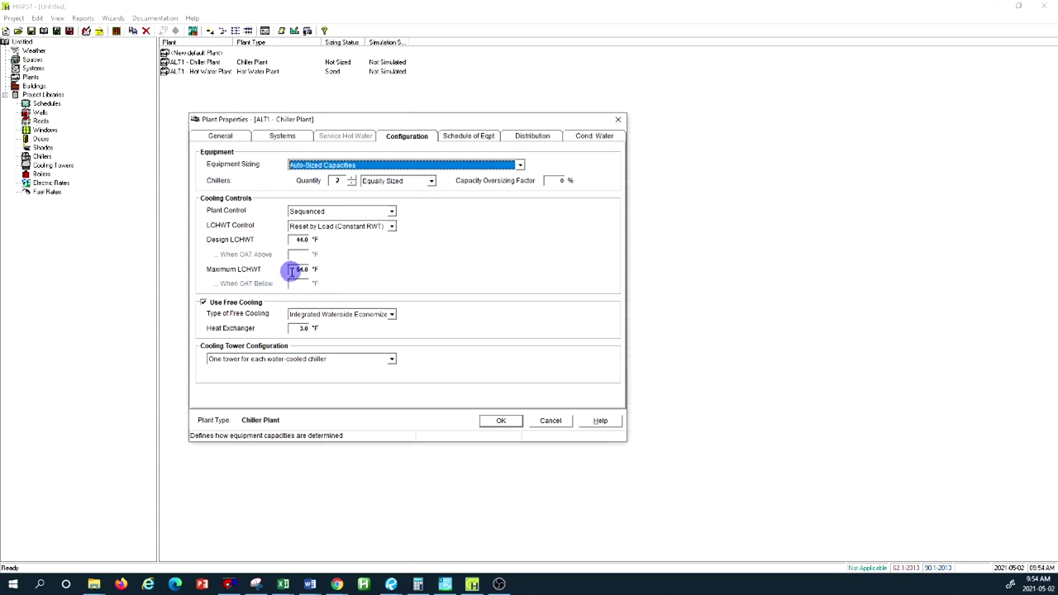
key("Delete")
type("6")
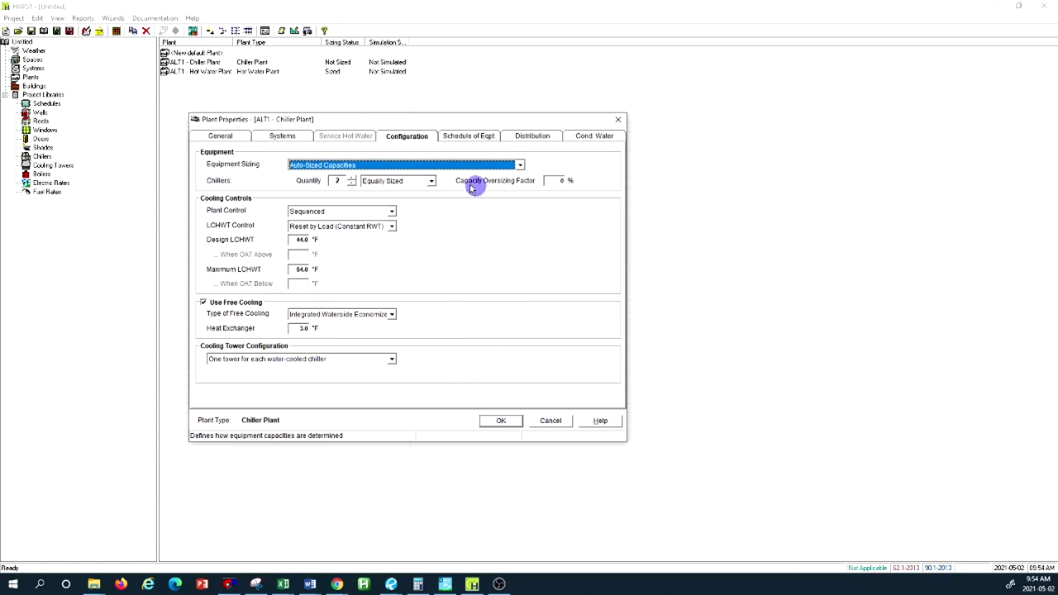
left_click(454, 139)
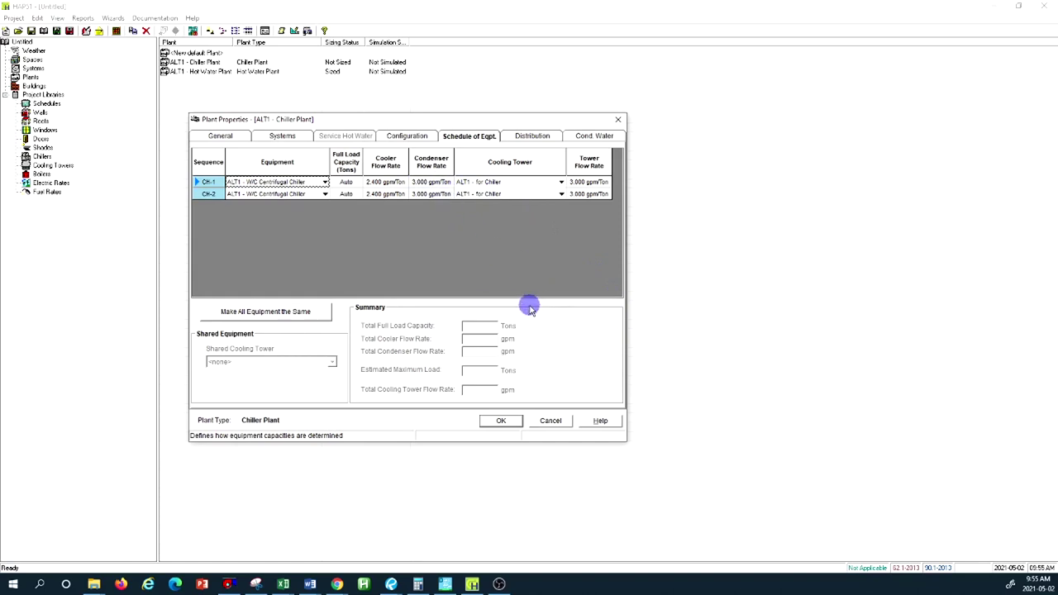
left_click(531, 138)
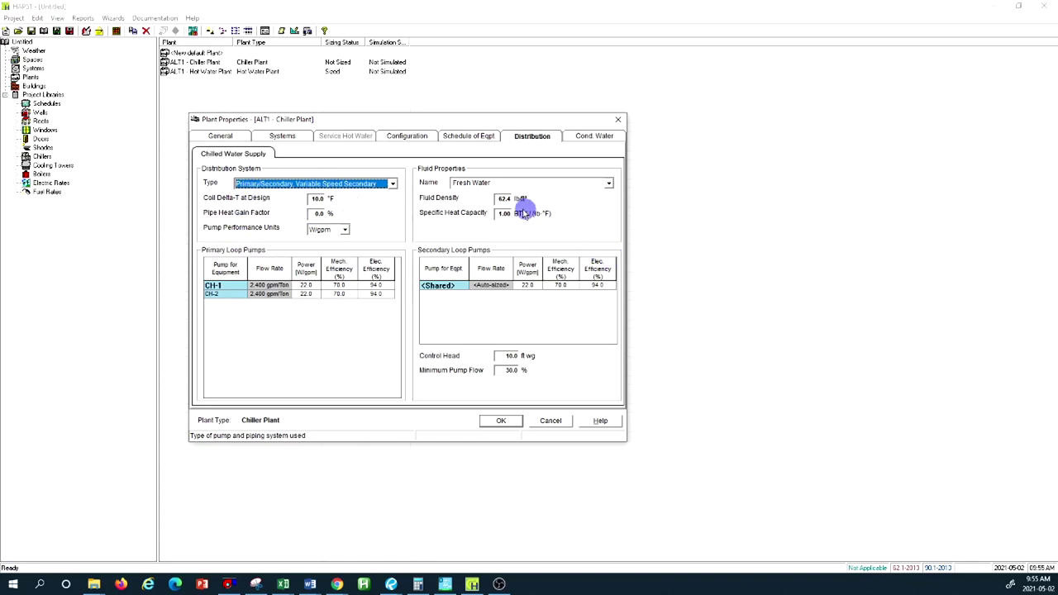
Set the condenser water pumps' static head to 100 ft wg and accept the chiller plant properties.
left_click(595, 138)
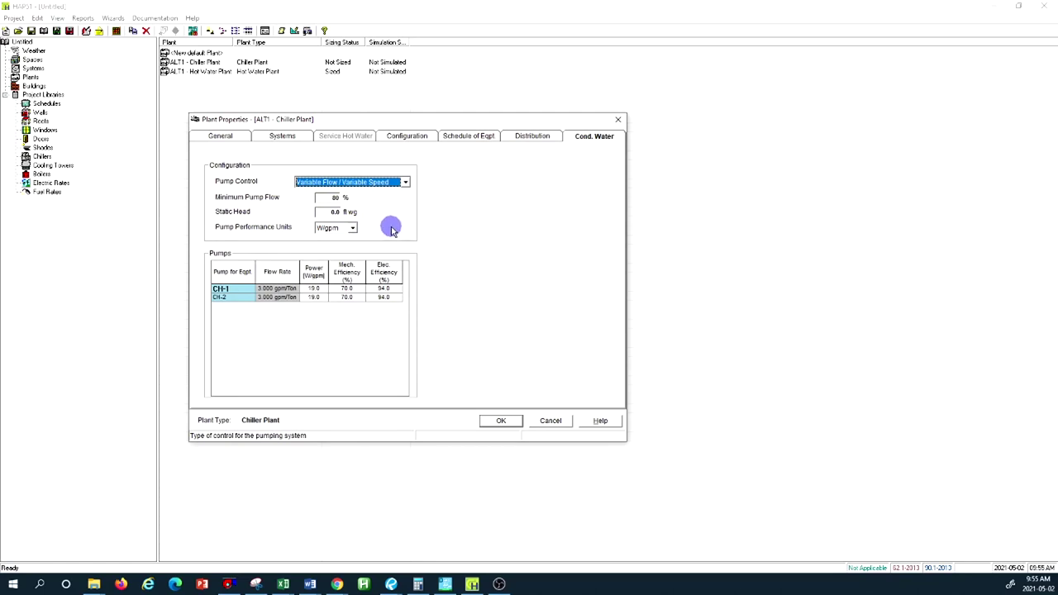
left_click(319, 212)
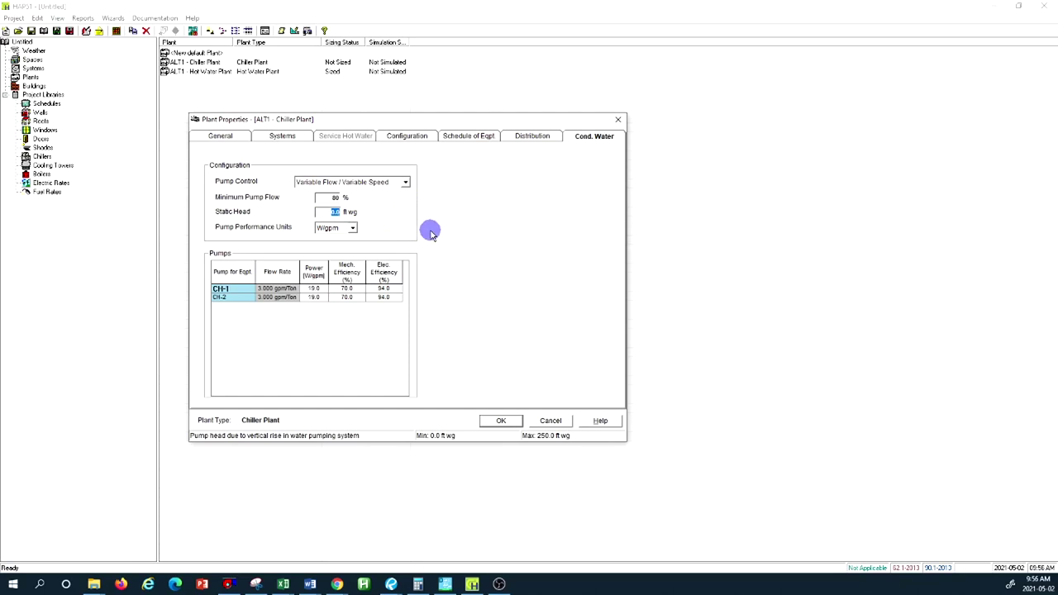
type("100")
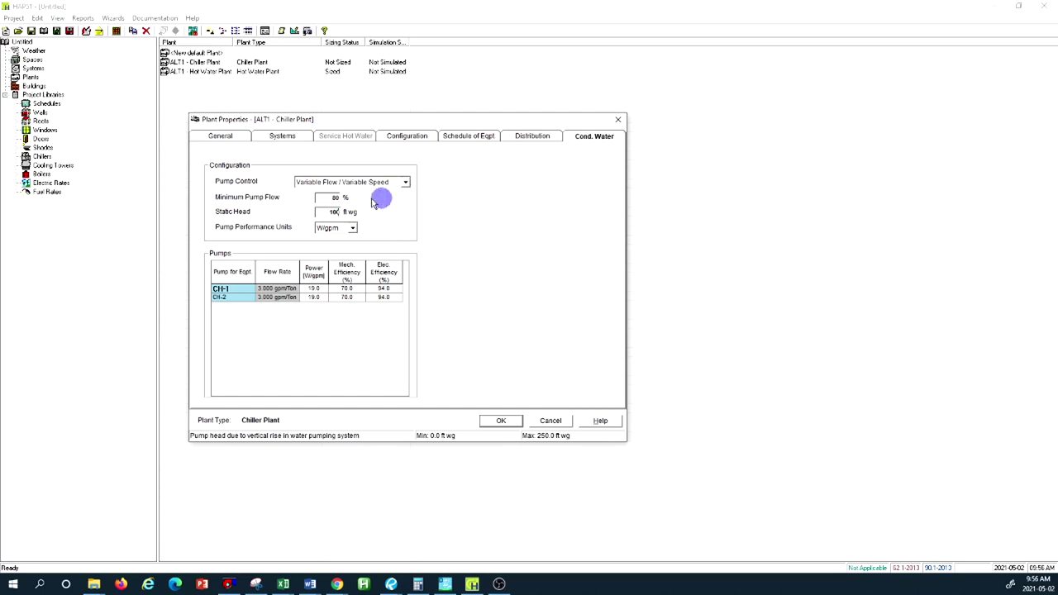
left_click(327, 197)
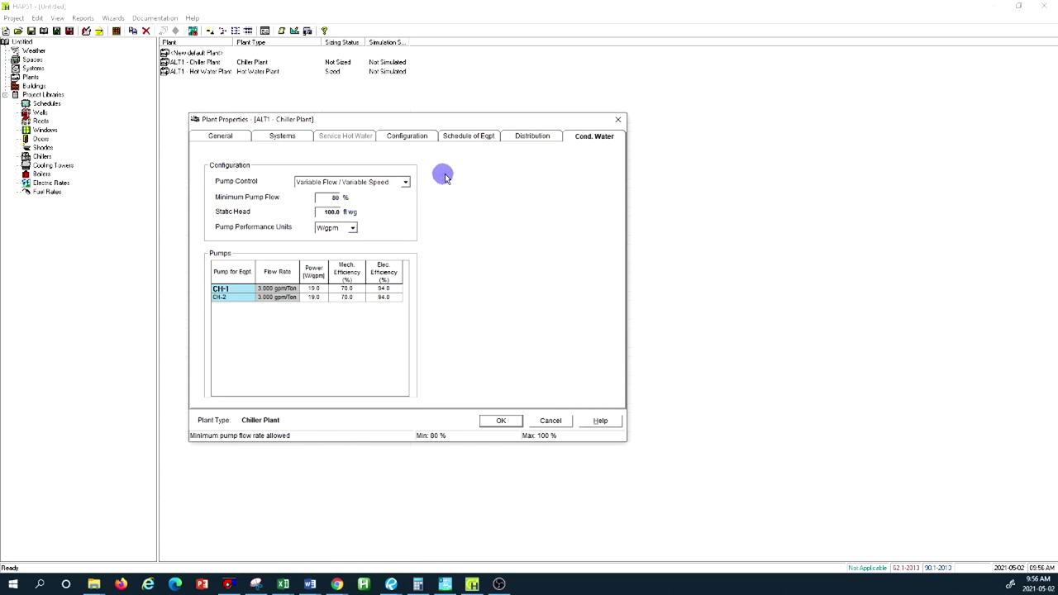
left_click(505, 423)
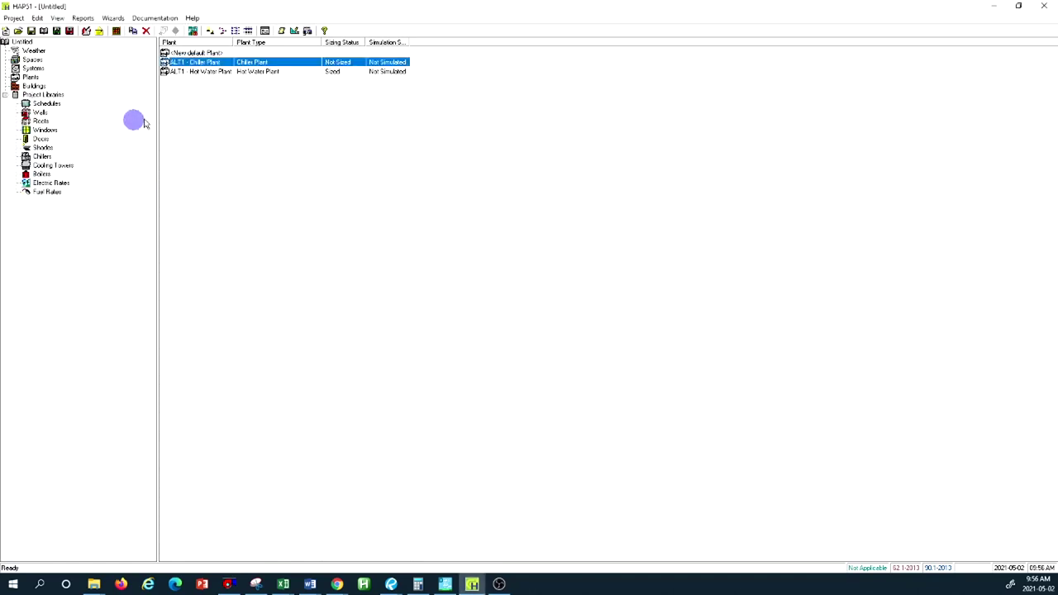
left_click(202, 73)
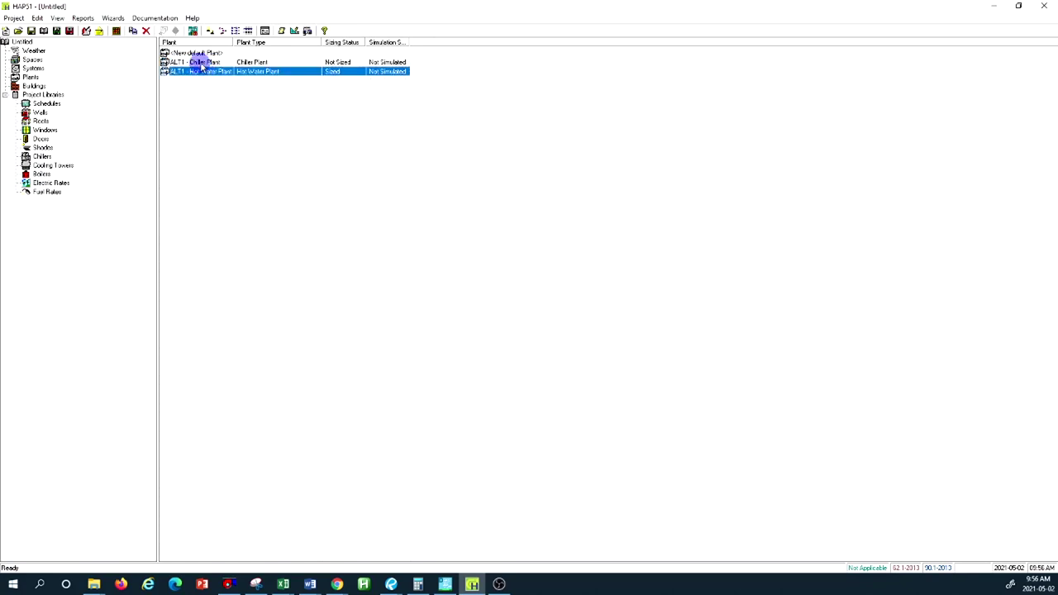
left_click(202, 63)
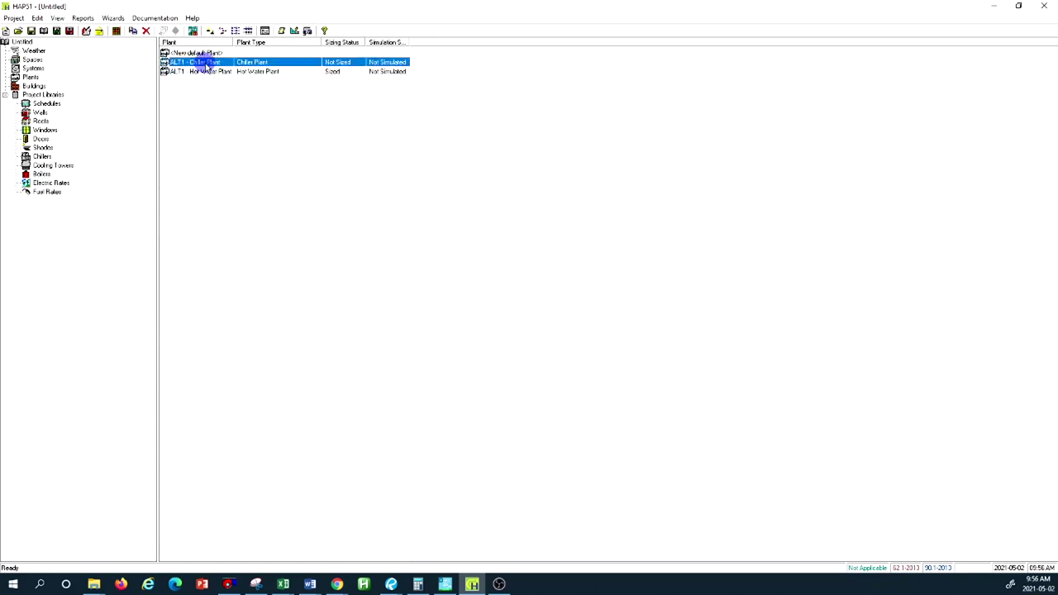
left_click(207, 73)
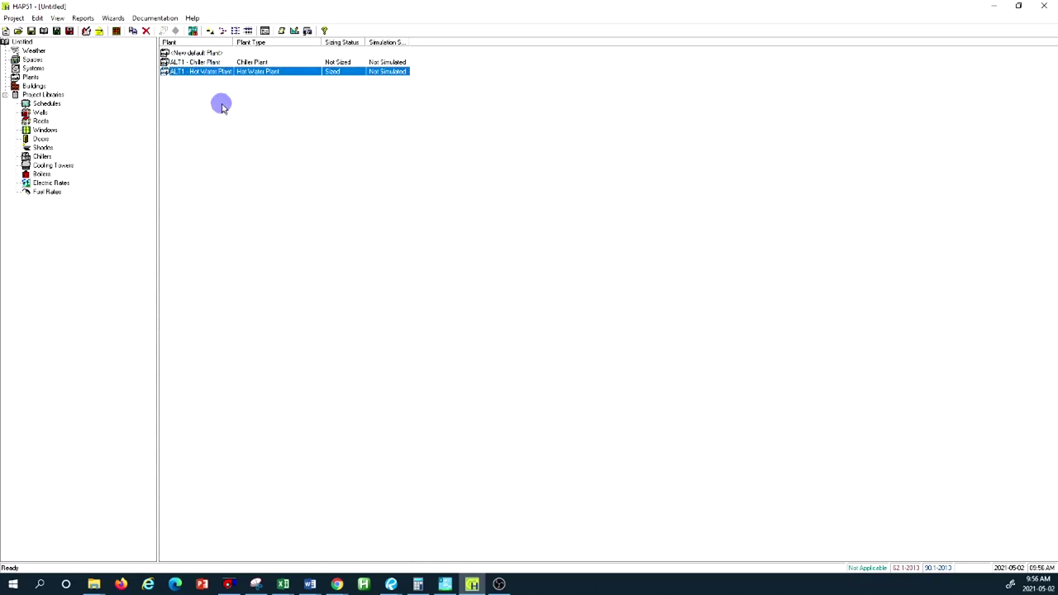
Examine the ALT1 - Hot Water Boiler properties, trying the gpm and °F units for its hot water flow rate, and cancel the changes.
left_click(41, 174)
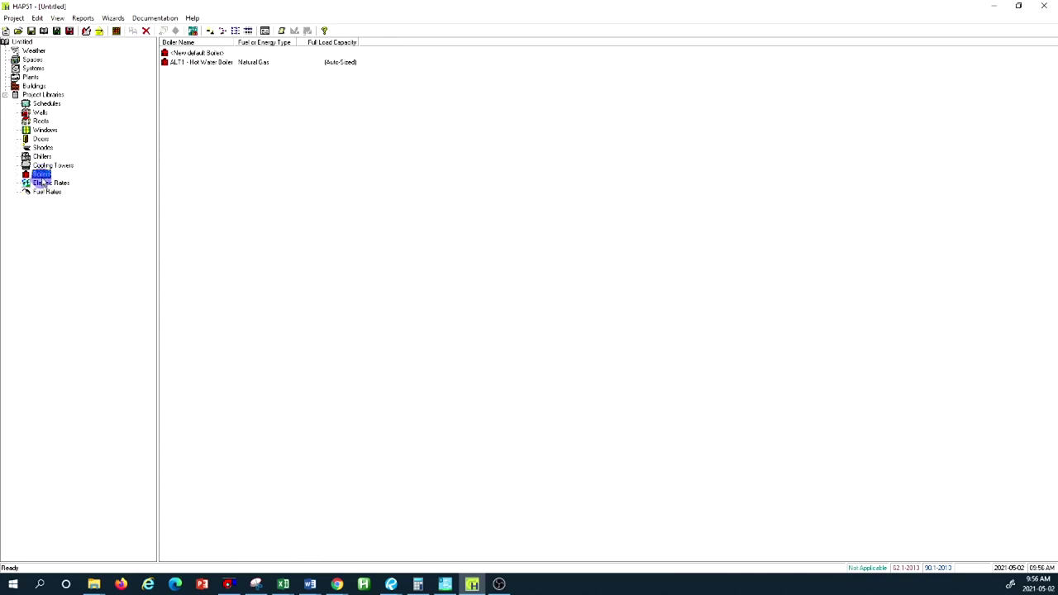
double_click(205, 62)
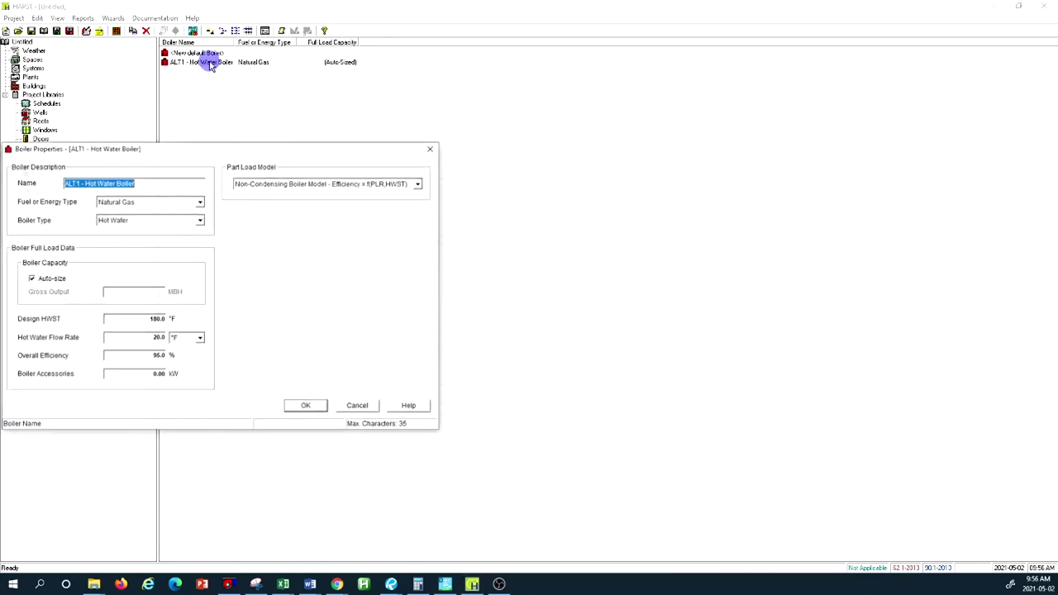
left_click_drag(237, 154, 417, 127)
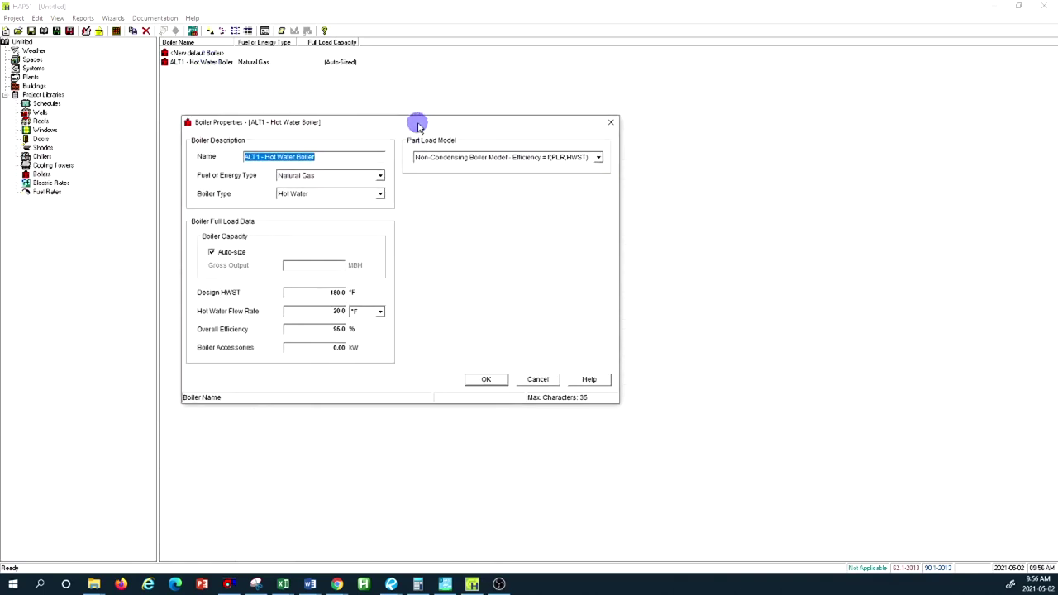
left_click(371, 324)
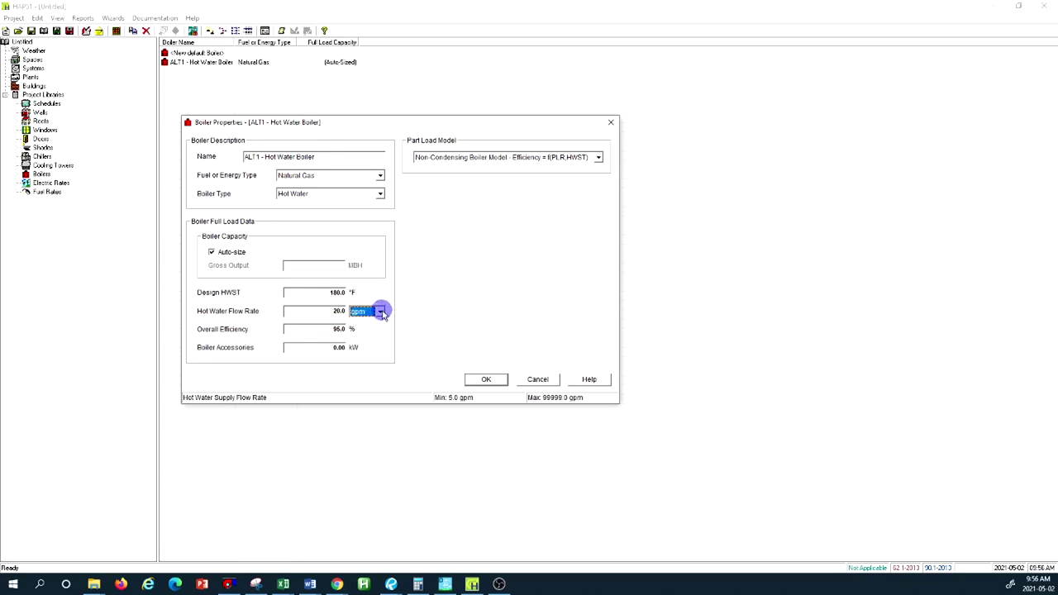
left_click(380, 312)
left_click(382, 312)
left_click(380, 310)
left_click(373, 334)
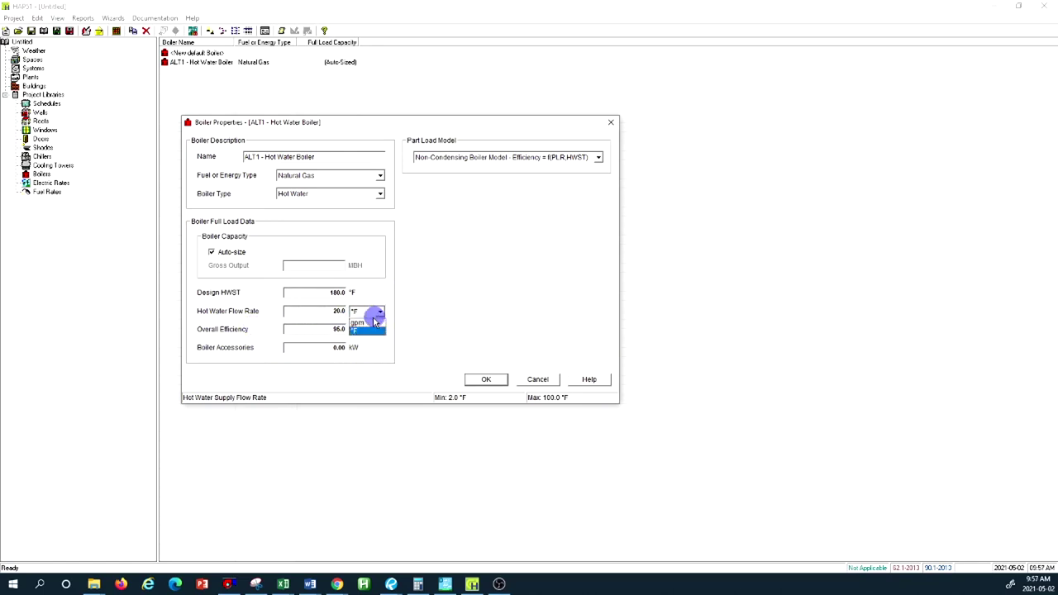
left_click(372, 323)
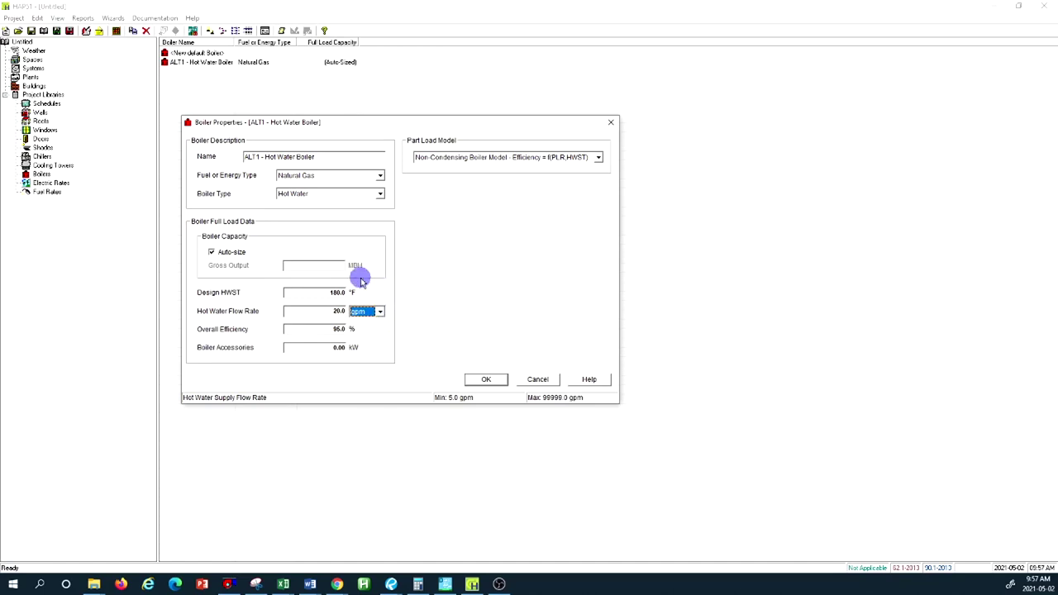
left_click(550, 383)
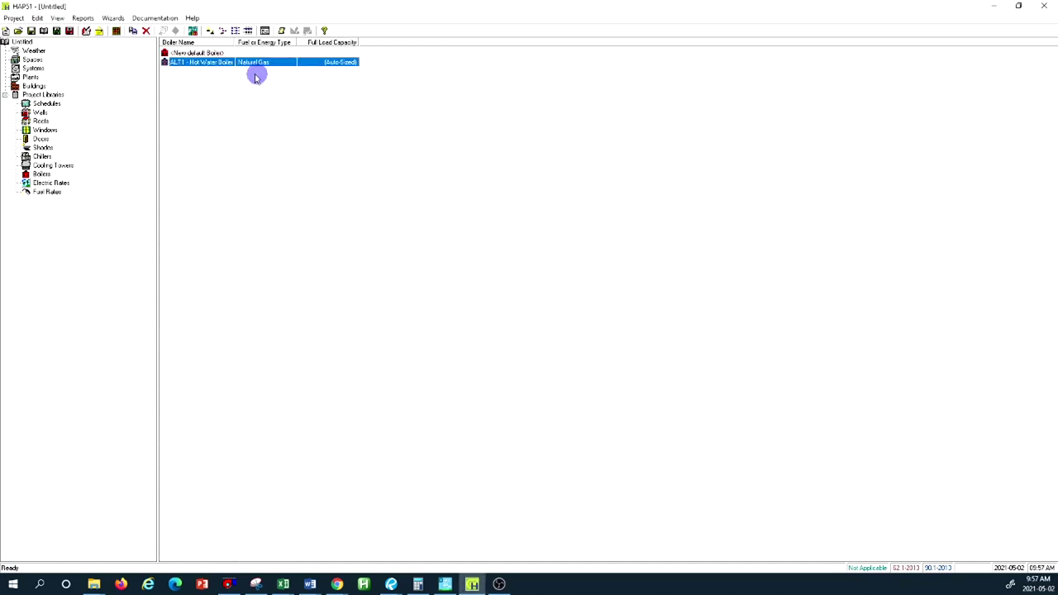
View the input data report of ALT1 - Hot Water Boiler and close it.
right_click(221, 64)
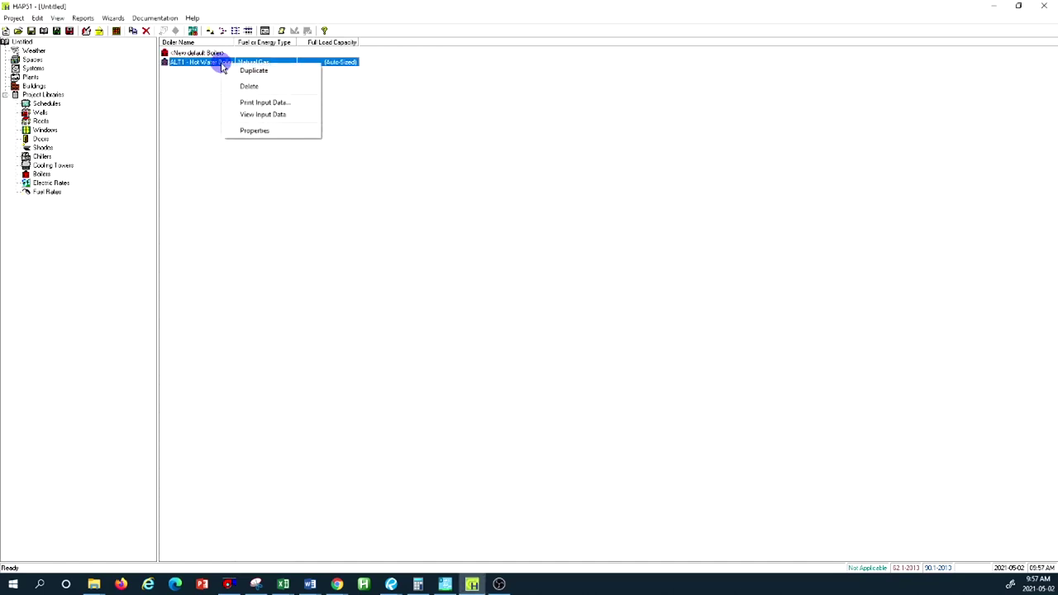
left_click(287, 115)
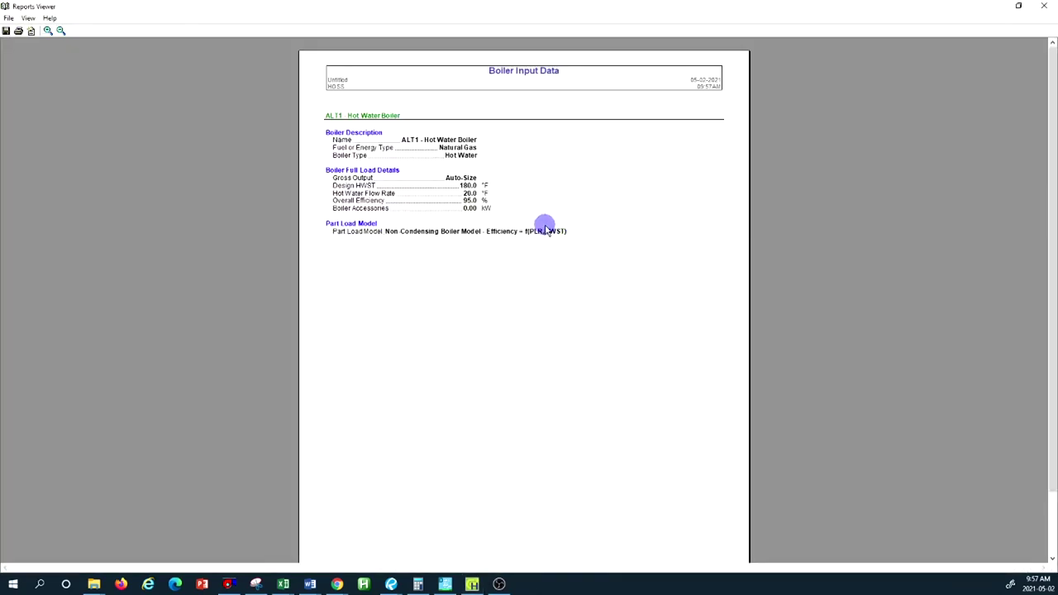
key("alt+F4")
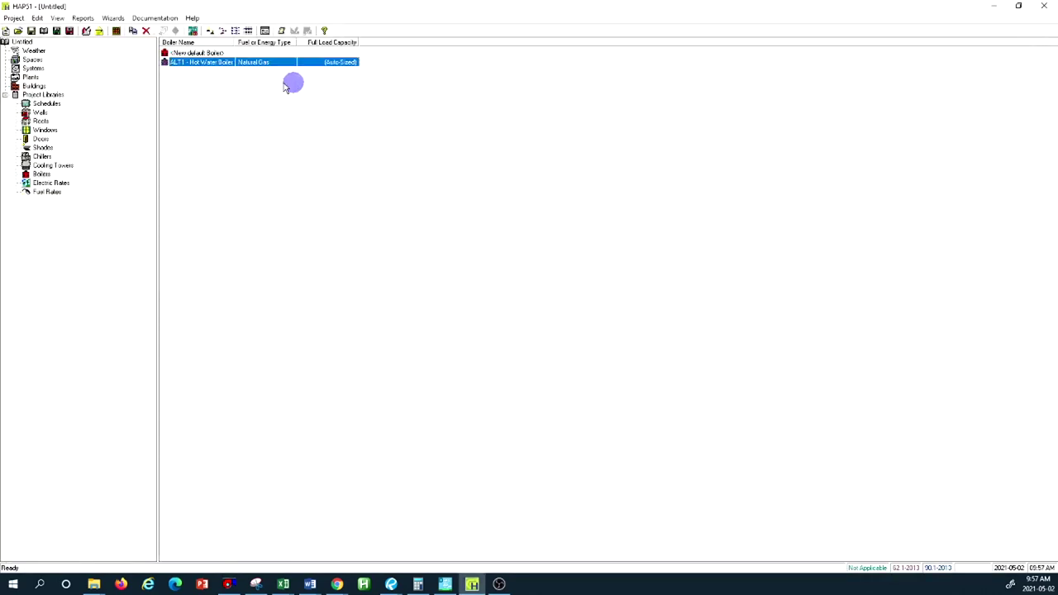
right_click(219, 64)
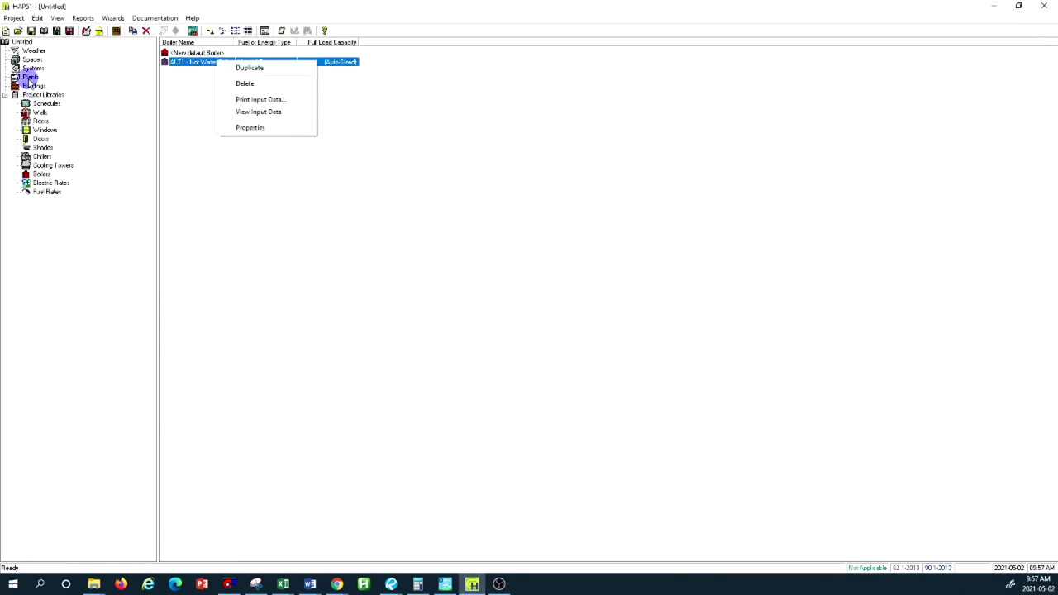
Preview the cooling and heating plant sizing summary reports for ALT1 - Hot Water Plant.
left_click(30, 78)
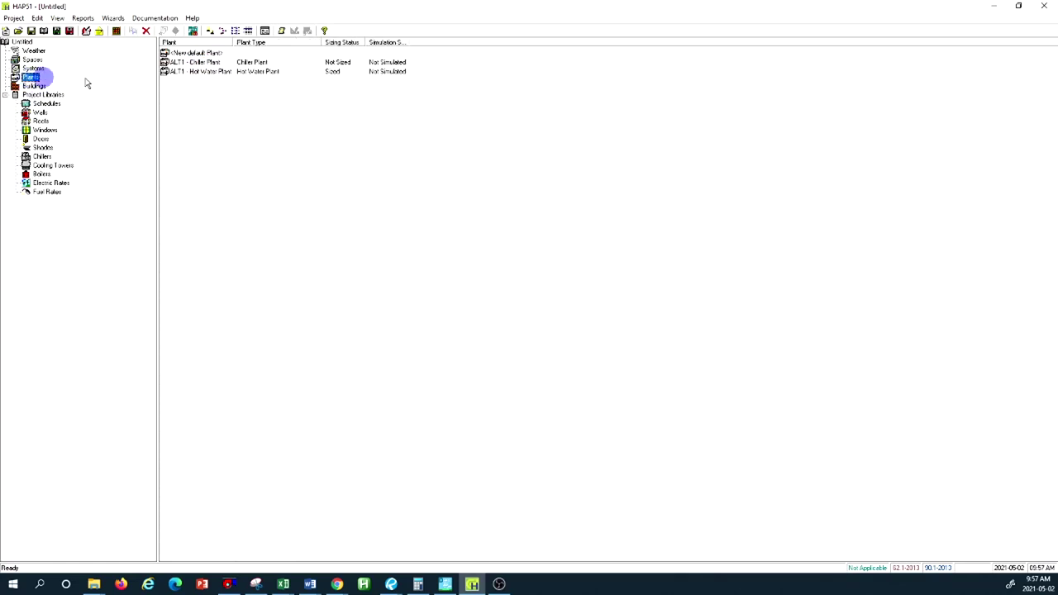
right_click(205, 72)
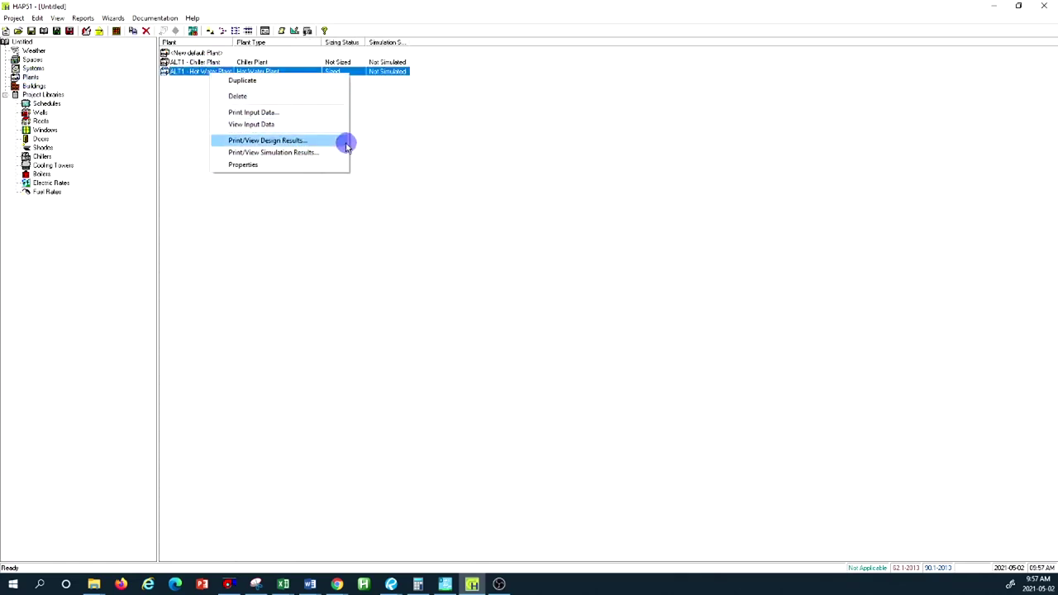
left_click(335, 141)
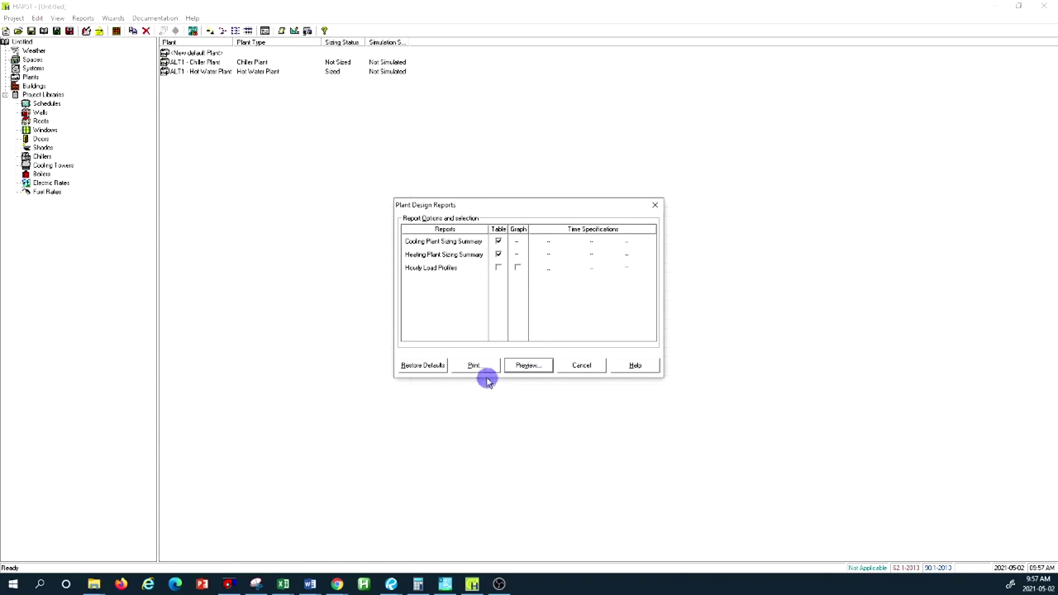
left_click(536, 365)
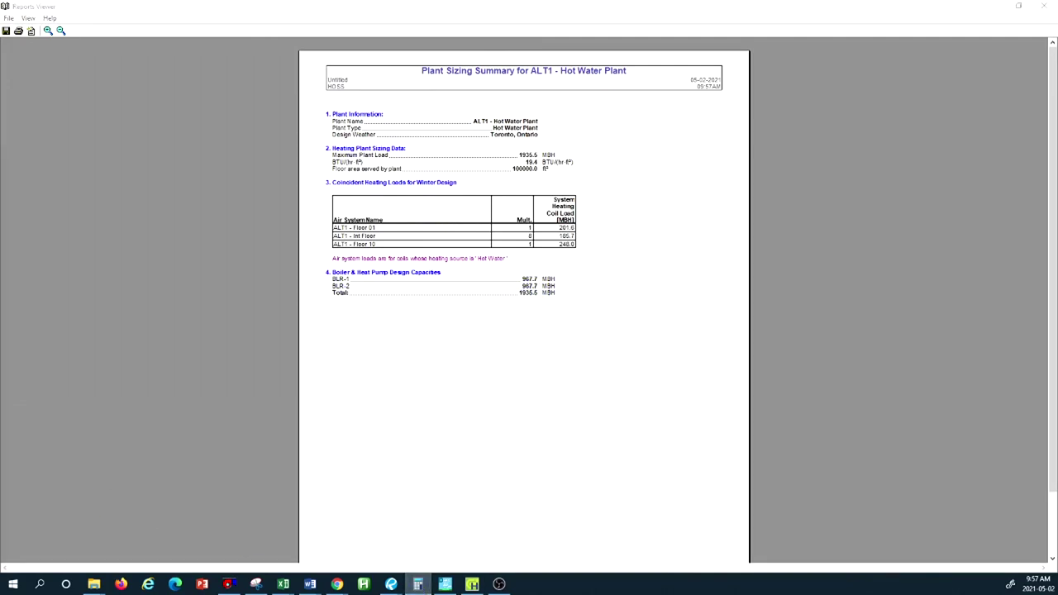
Switch to Calculator, clear it and enter one boiler's design capacity as 967700.
left_click(419, 585)
left_click_drag(683, 146, 756, 118)
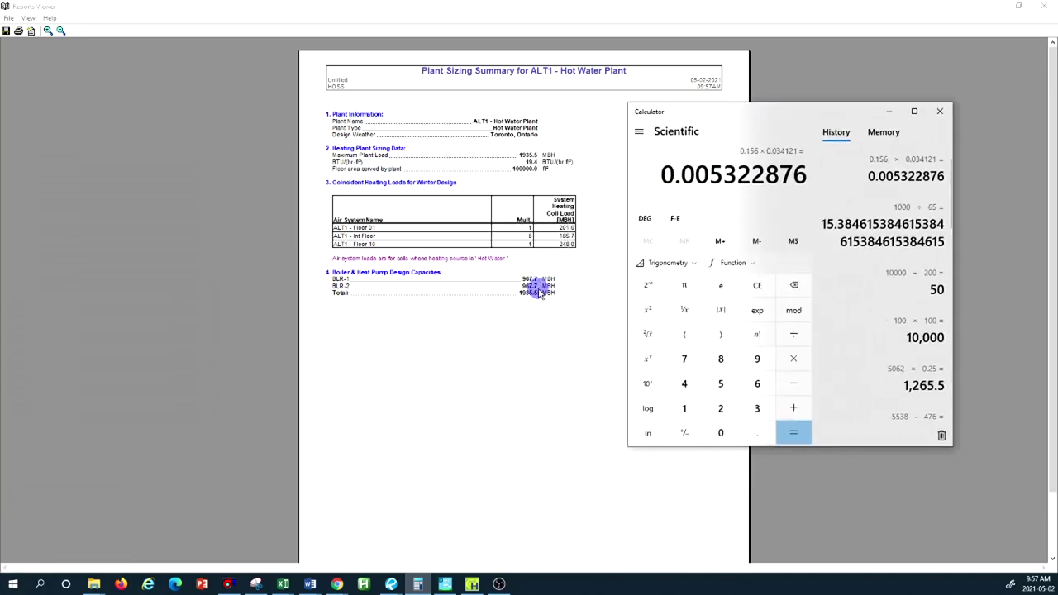
left_click(759, 284)
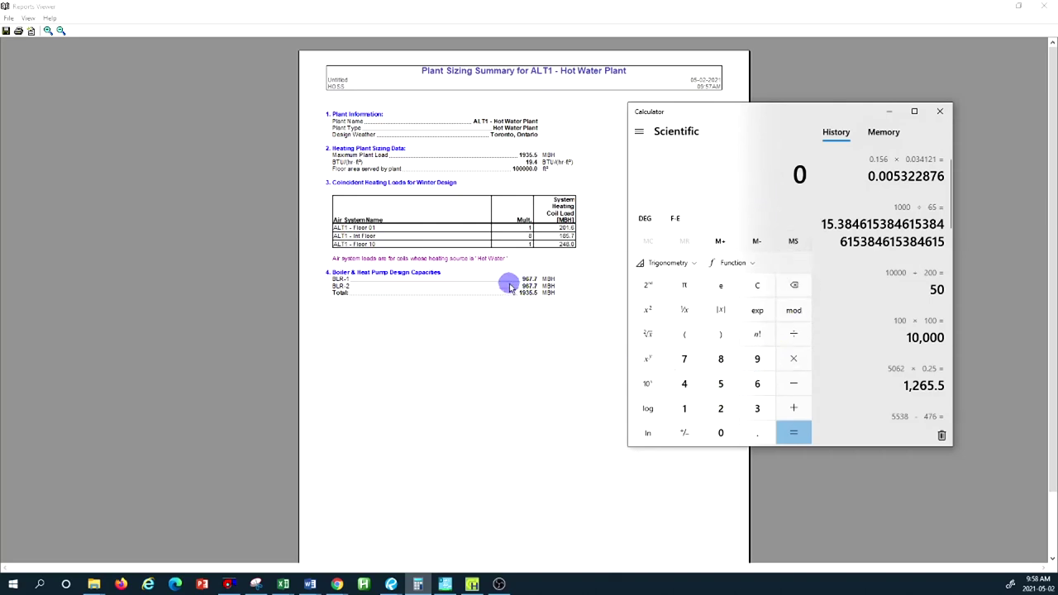
left_click(757, 384)
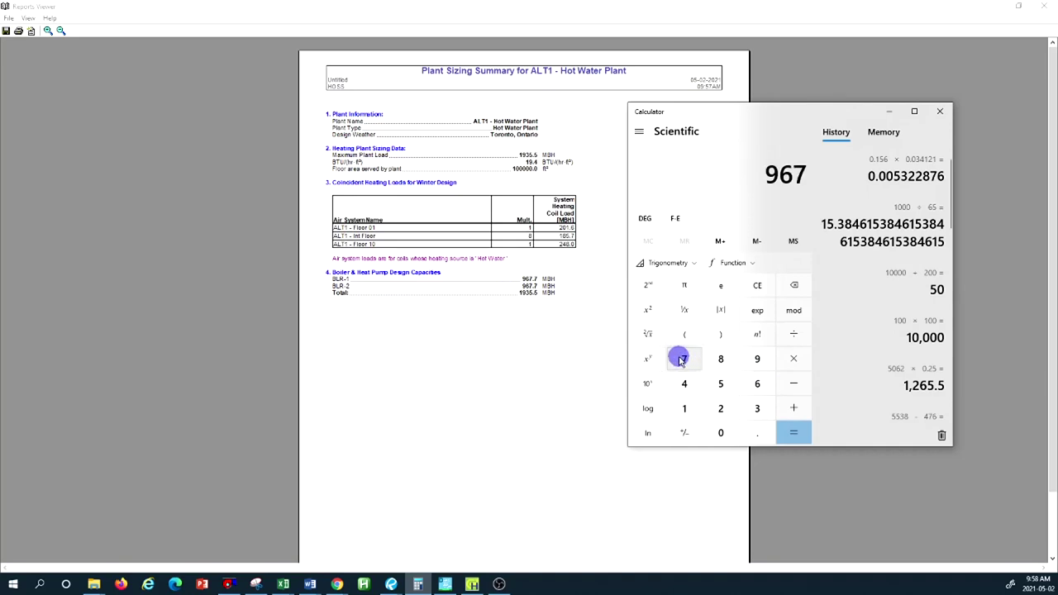
left_click(684, 358)
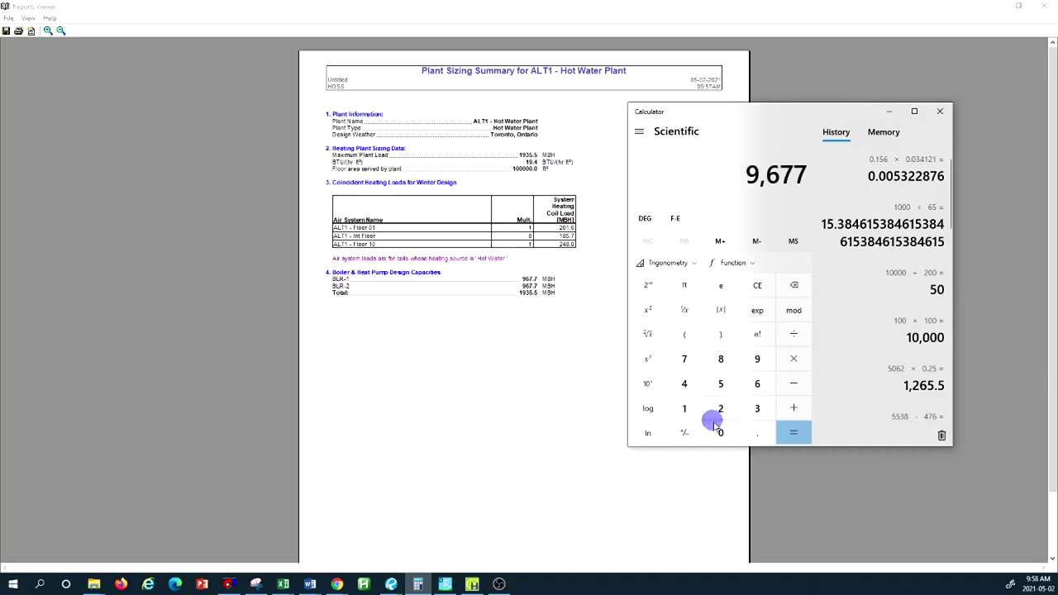
left_click(720, 432)
left_click(720, 433)
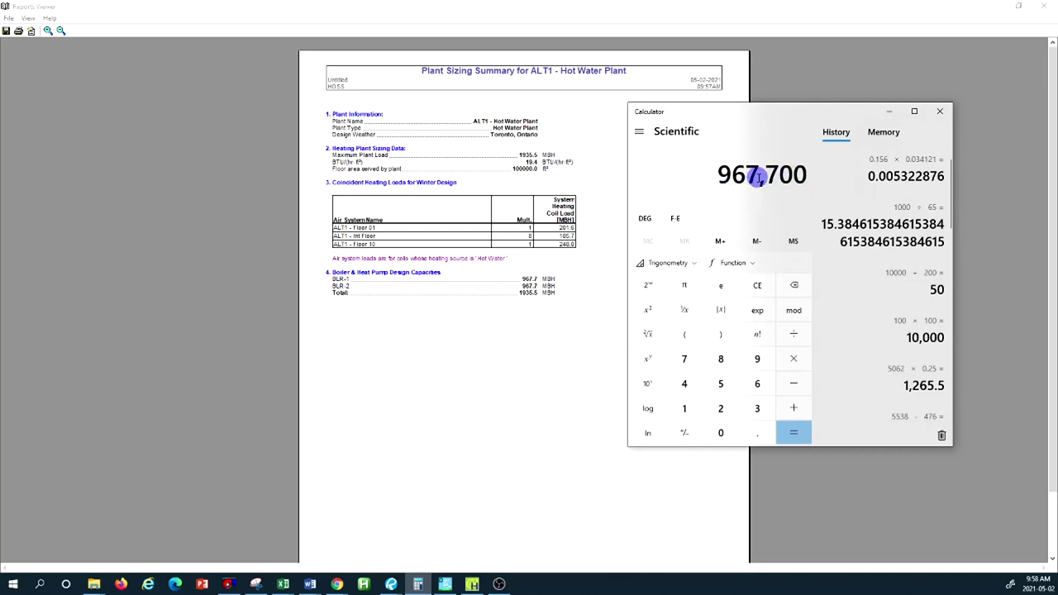
Divide the boiler capacity by (500 × 20) to calculate its hot water flow rate, then close Calculator.
left_click(794, 334)
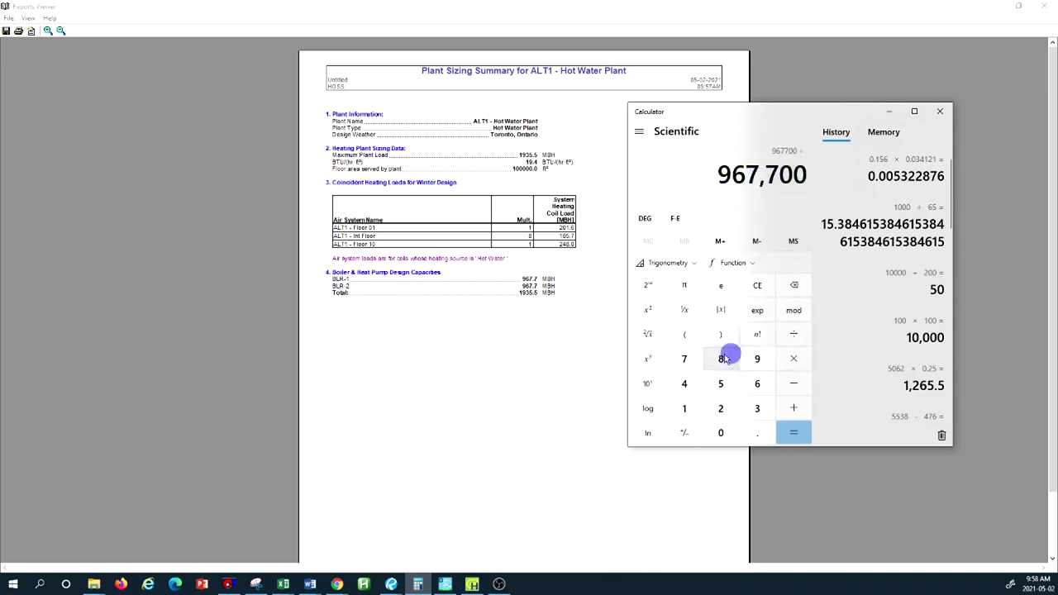
left_click(685, 334)
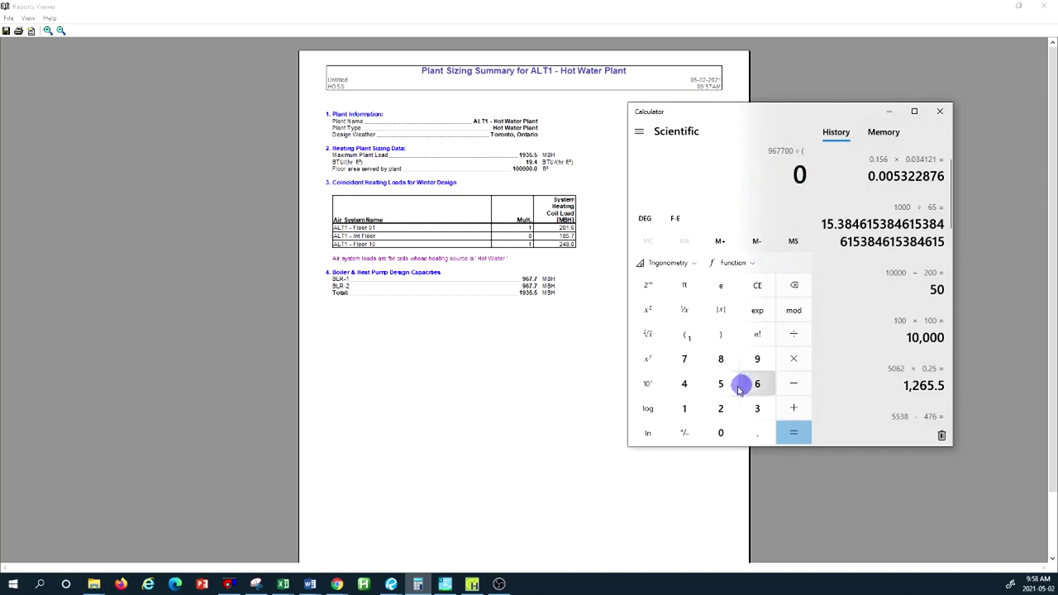
left_click(721, 383)
double_click(724, 432)
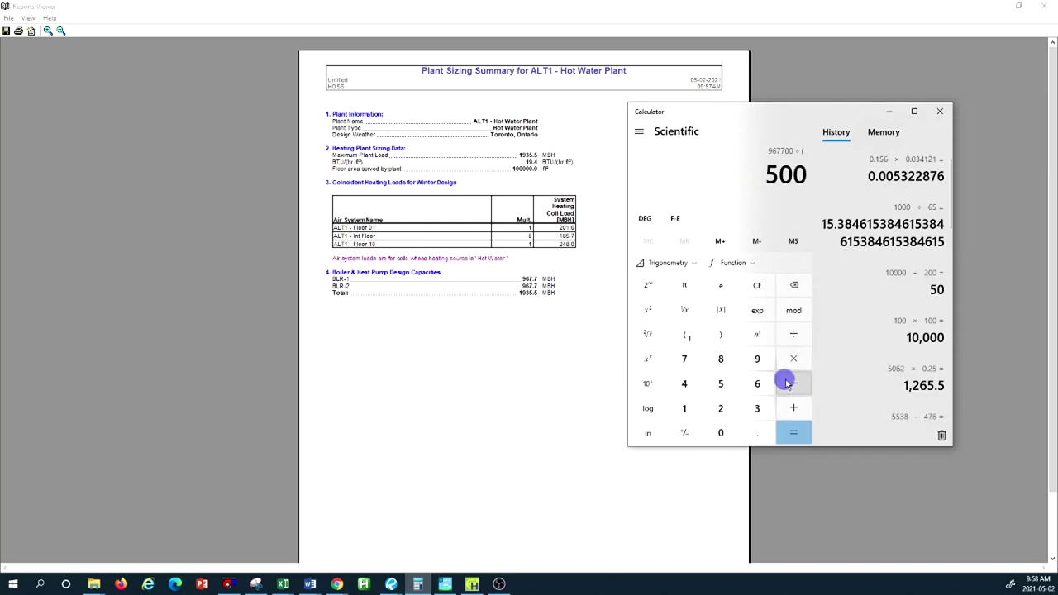
left_click(794, 358)
left_click(721, 409)
left_click(724, 431)
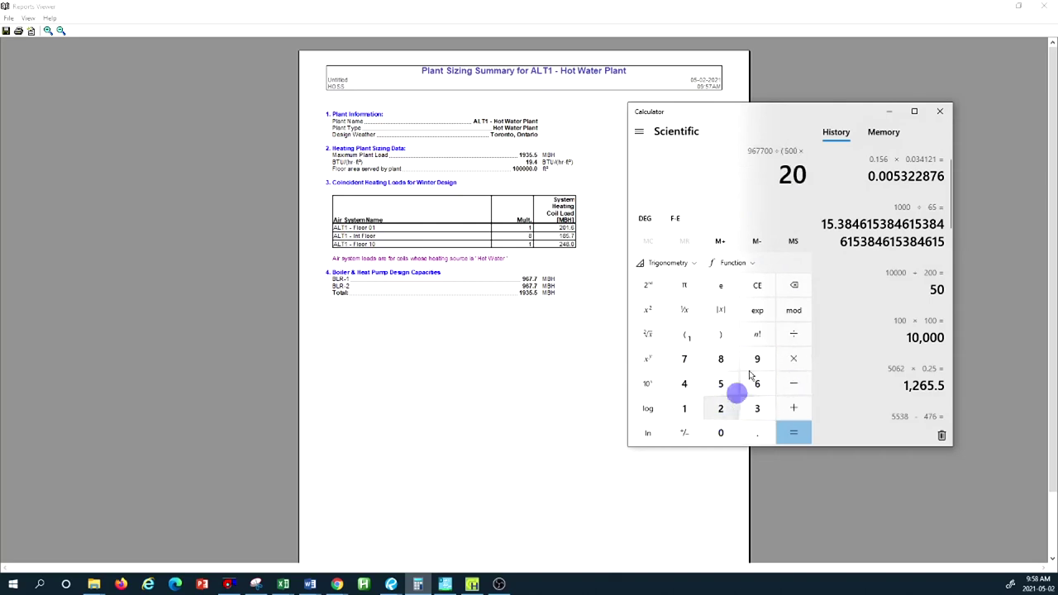
left_click(722, 335)
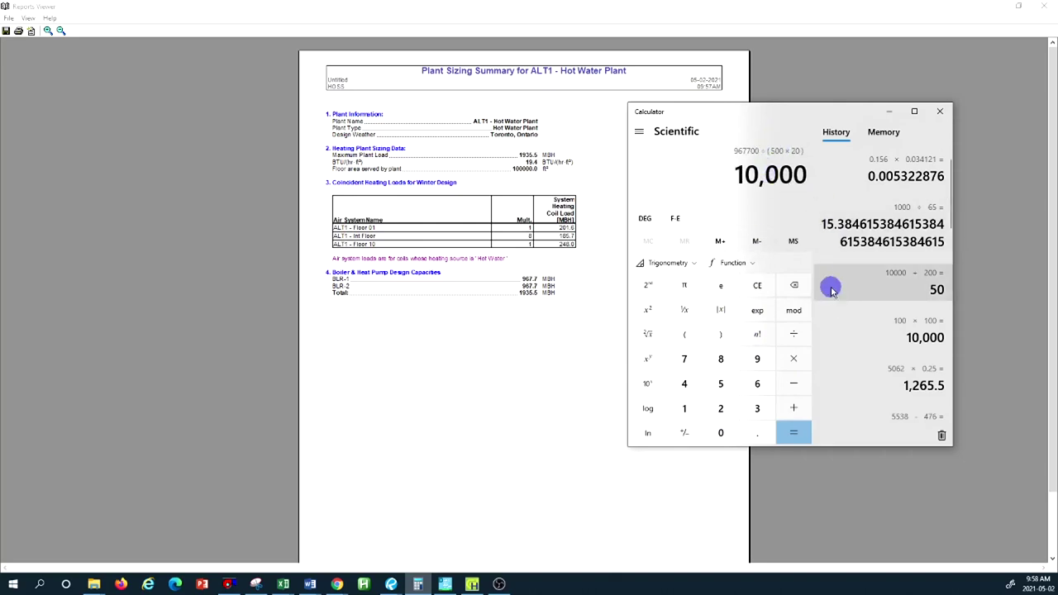
left_click(797, 435)
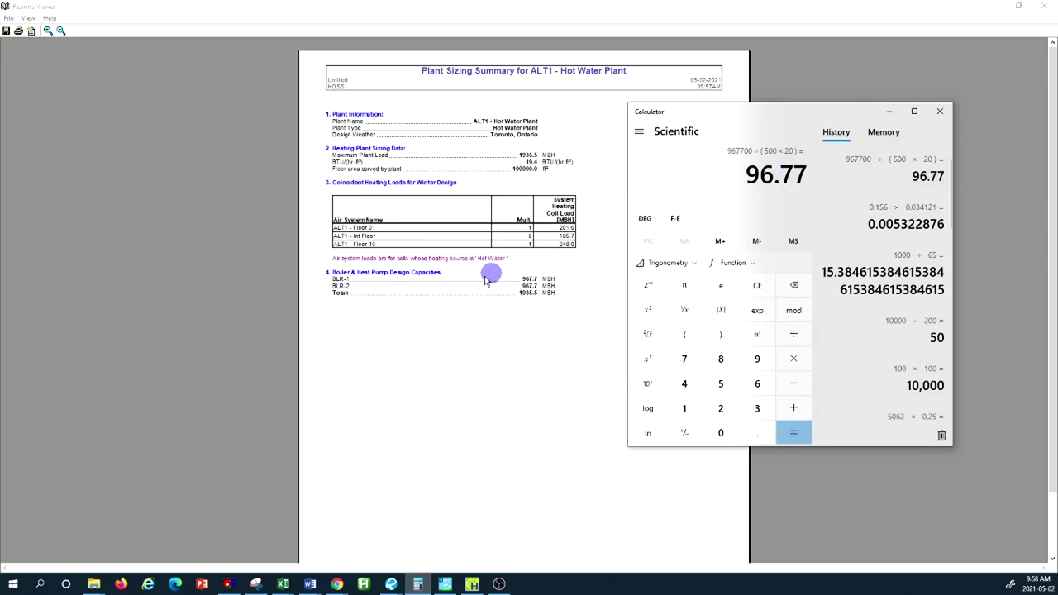
left_click(939, 110)
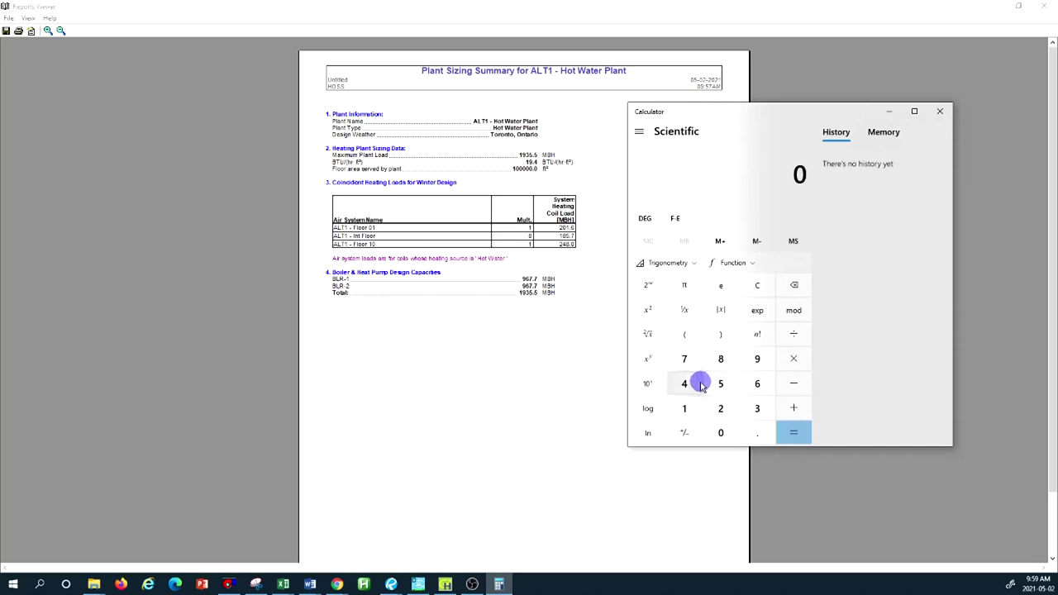
Enter one boiler's design capacity as 967700 in a fresh Calculator session.
left_click(757, 359)
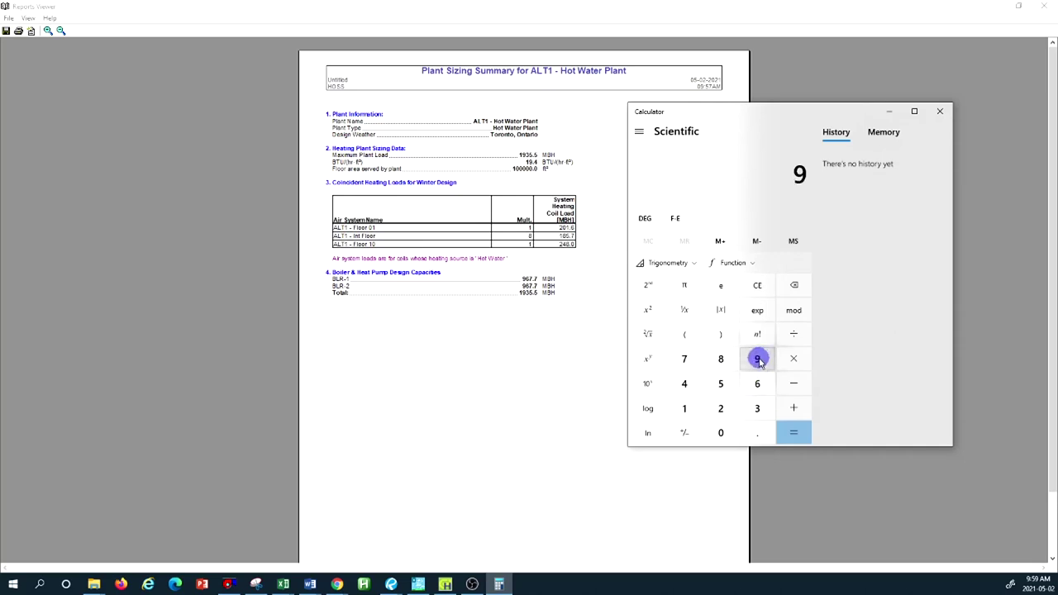
left_click(757, 383)
left_click(684, 359)
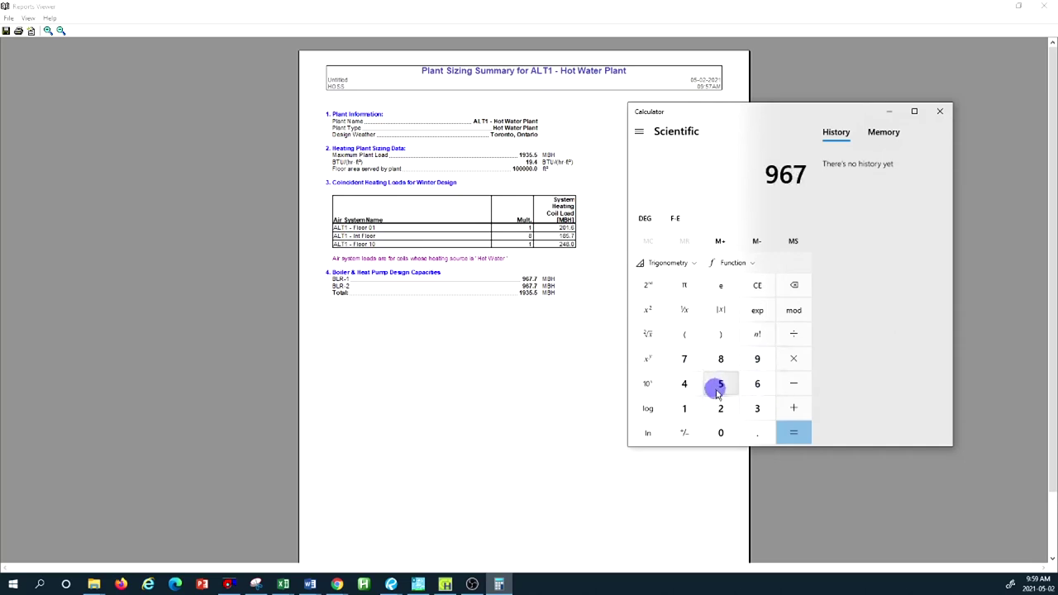
left_click(685, 361)
left_click(721, 433)
left_click(721, 433)
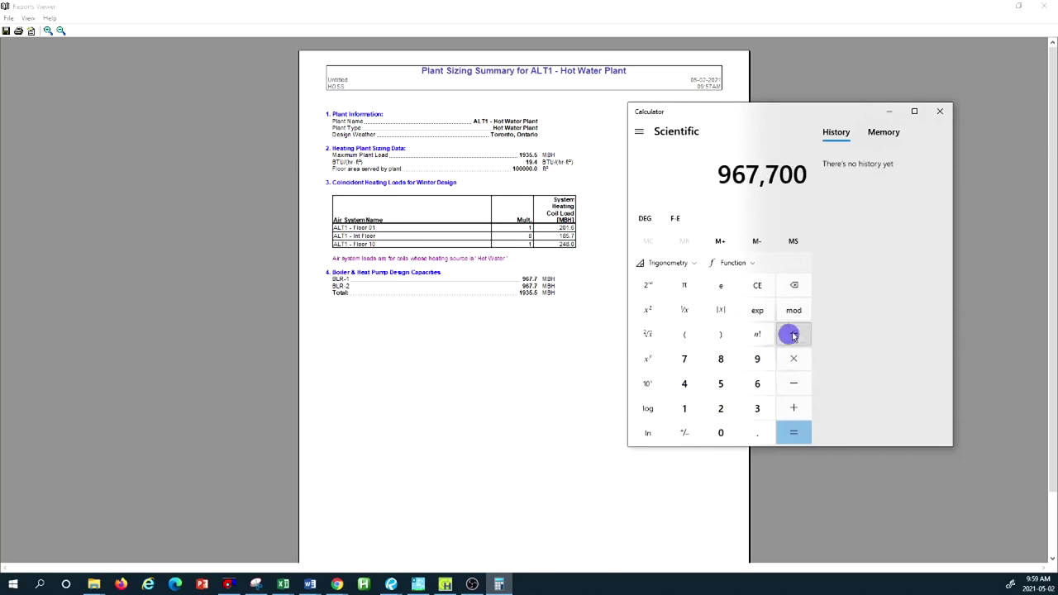
Calculate the per-boiler water flow by dividing 967700 by (500 × 20), and minimize Calculator.
left_click(793, 334)
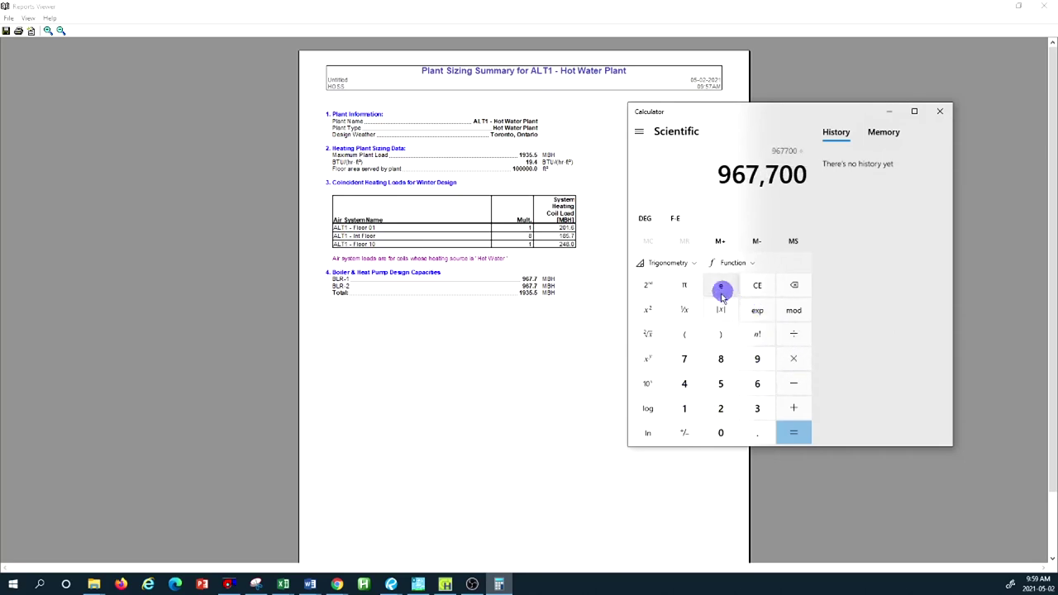
left_click(685, 335)
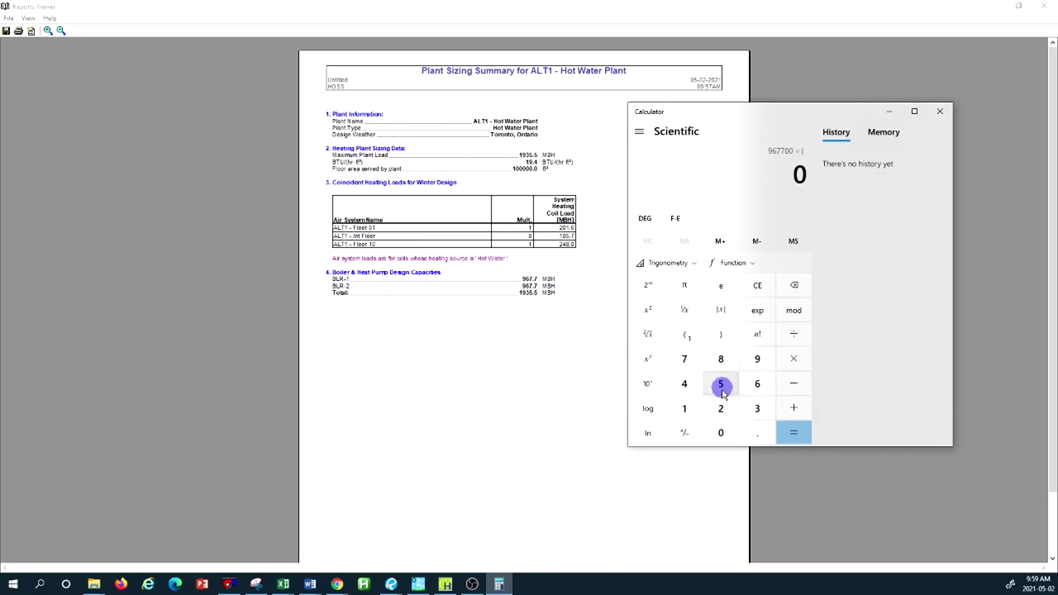
left_click(721, 433)
left_click(721, 433)
left_click(794, 359)
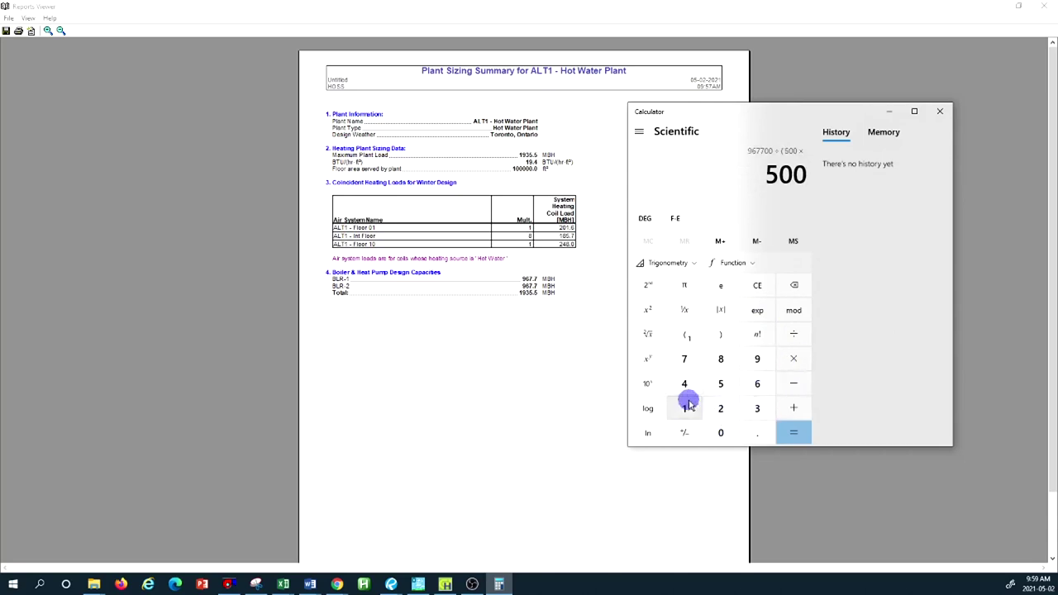
left_click(721, 408)
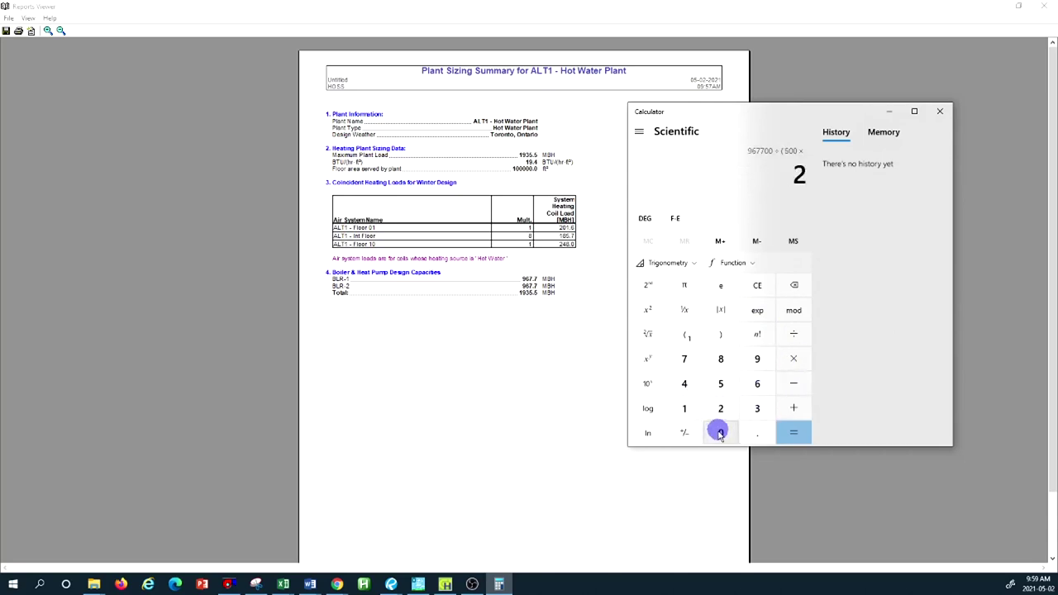
left_click(721, 432)
left_click(723, 335)
left_click(794, 433)
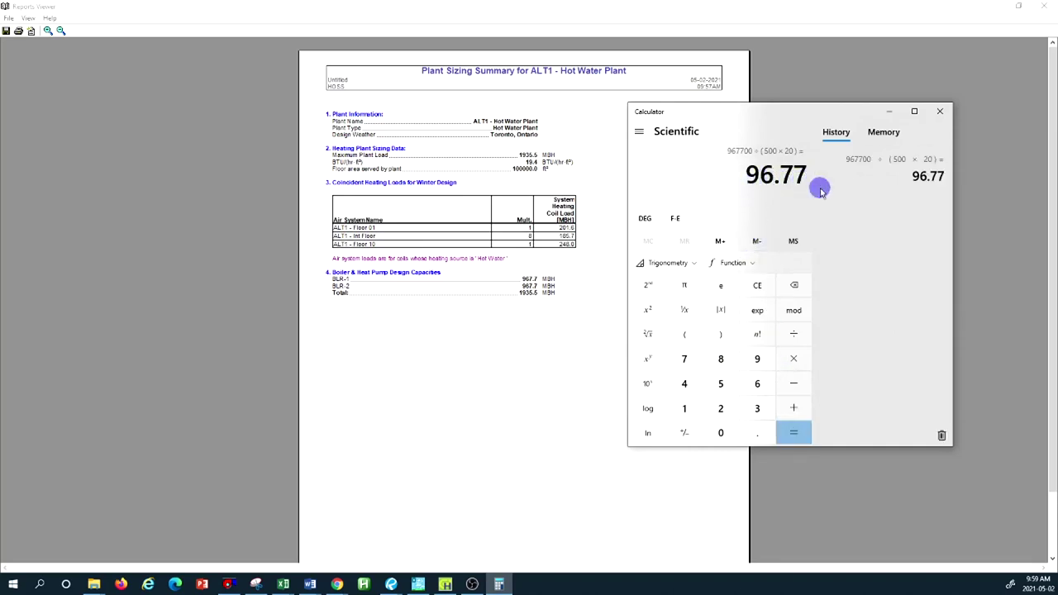
left_click(892, 113)
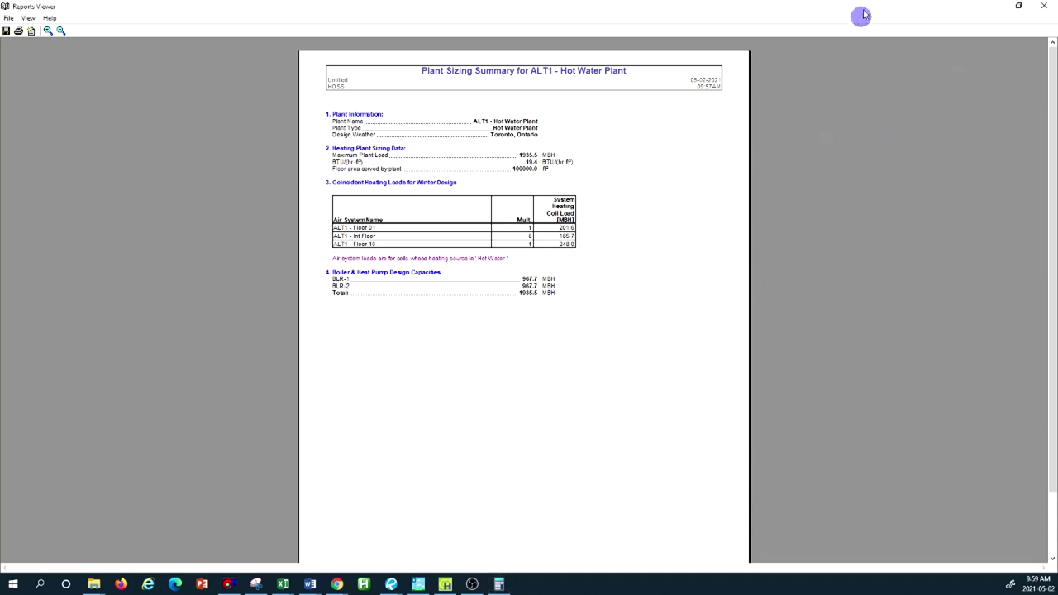
Leave the sizing report and examine the ALT1 - Hot Water Boiler properties, trying capacity auto-sizing off and restoring it before selecting the hot water flow rate.
left_click(993, 6)
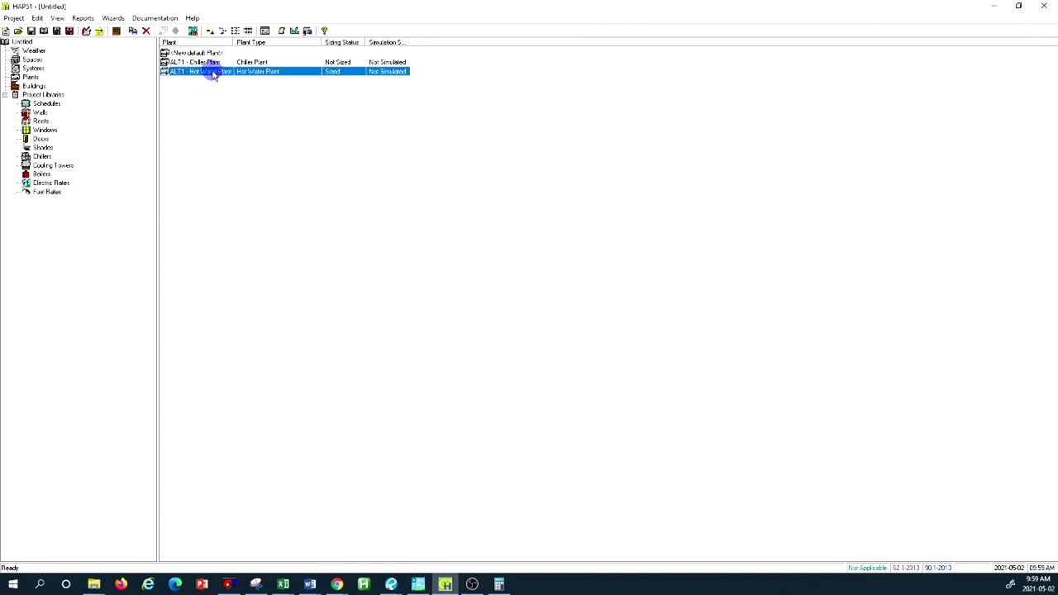
left_click(41, 174)
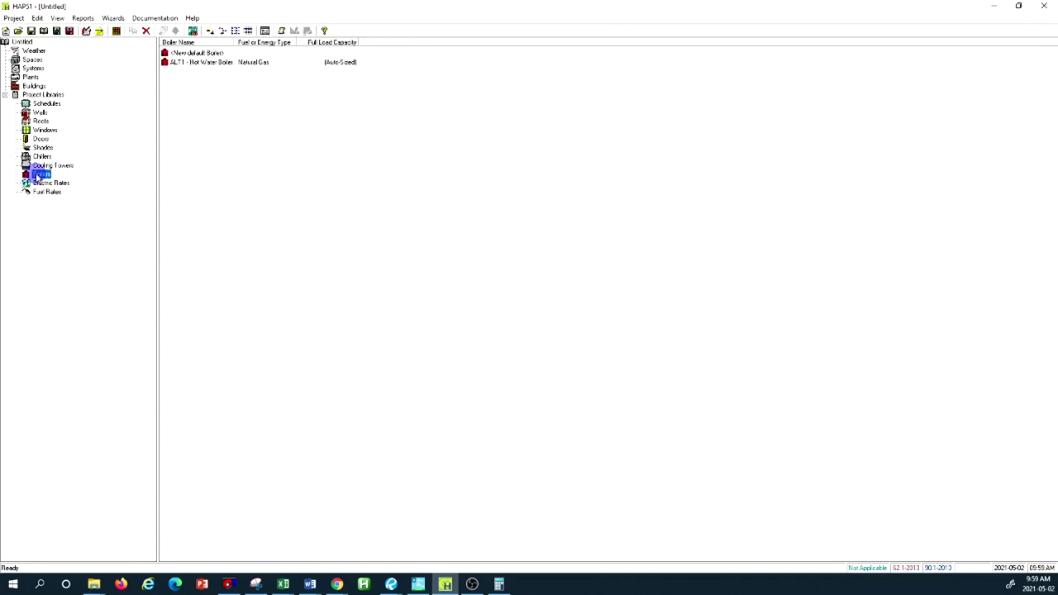
right_click(208, 65)
left_click(193, 66)
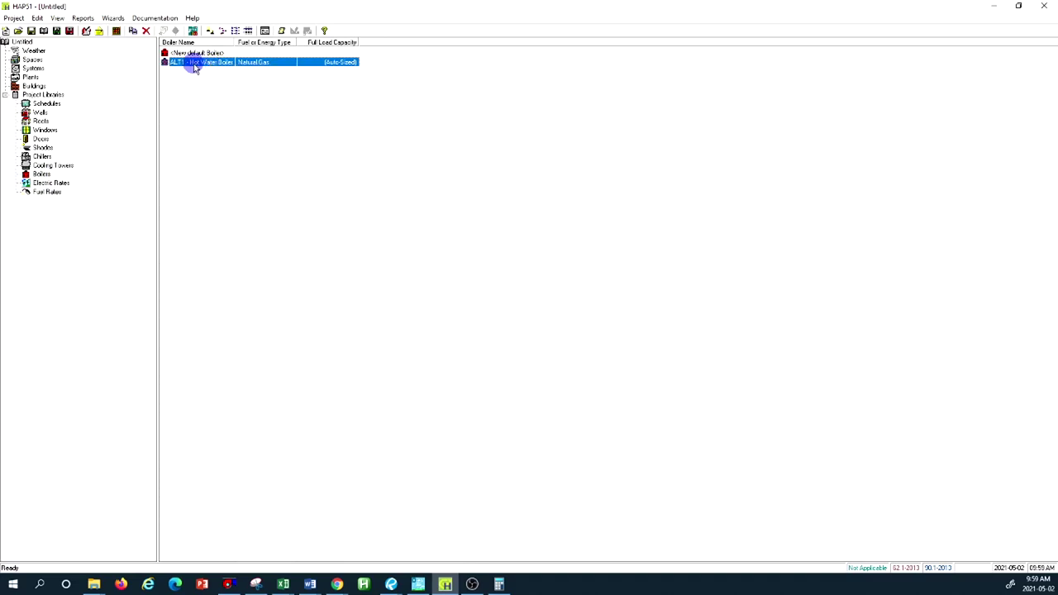
double_click(194, 67)
left_click_drag(267, 152, 482, 124)
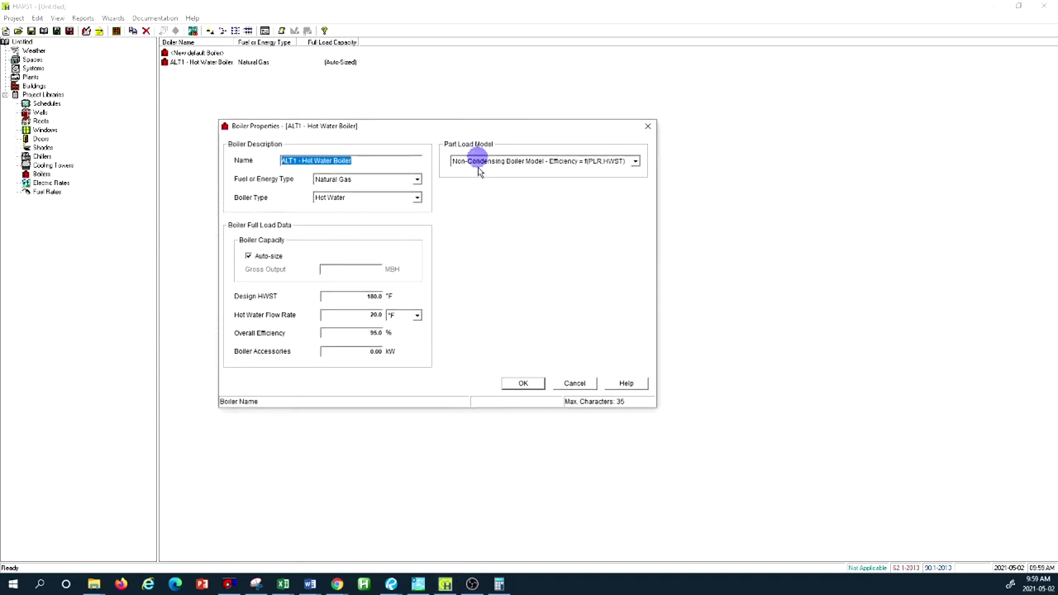
left_click(339, 316)
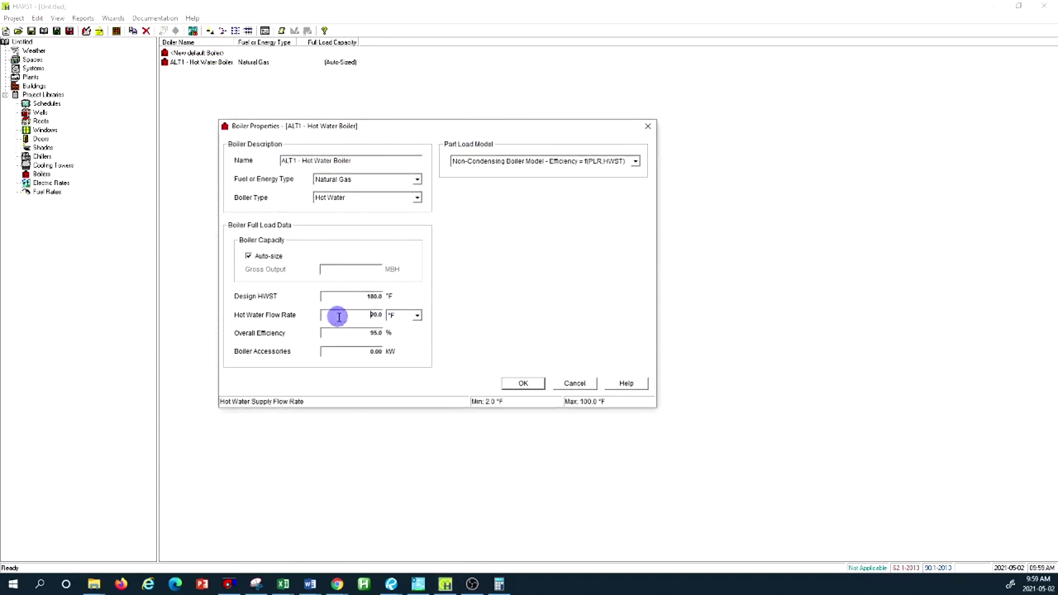
left_click_drag(339, 316, 394, 315)
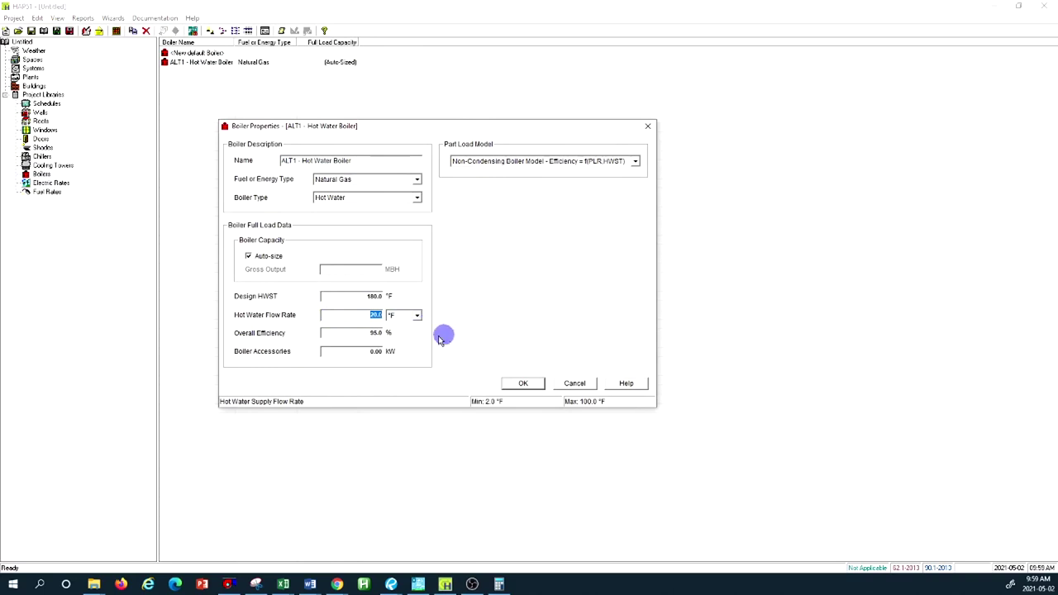
left_click(249, 256)
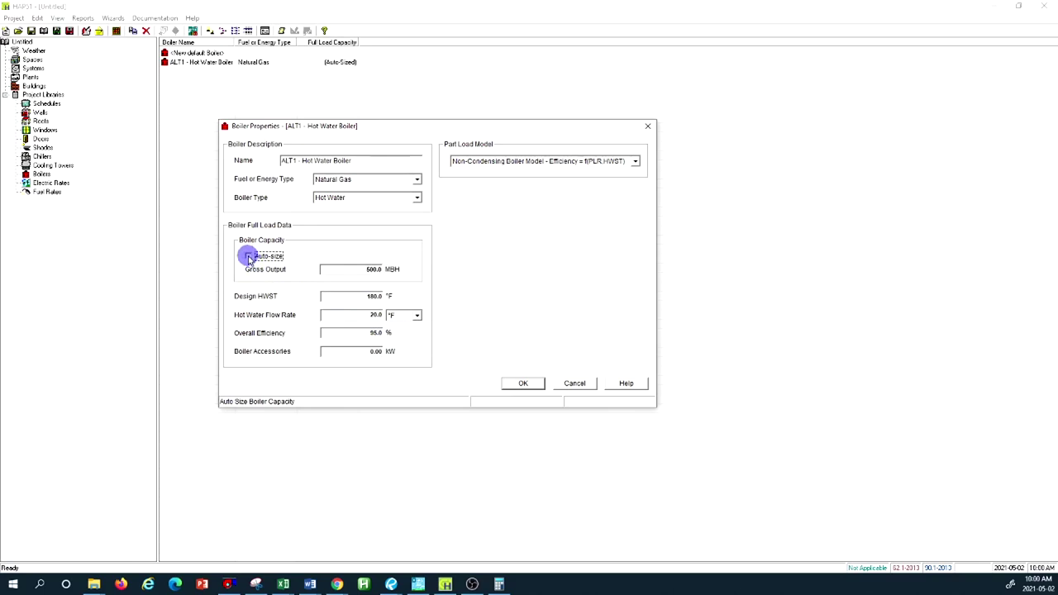
left_click(363, 315)
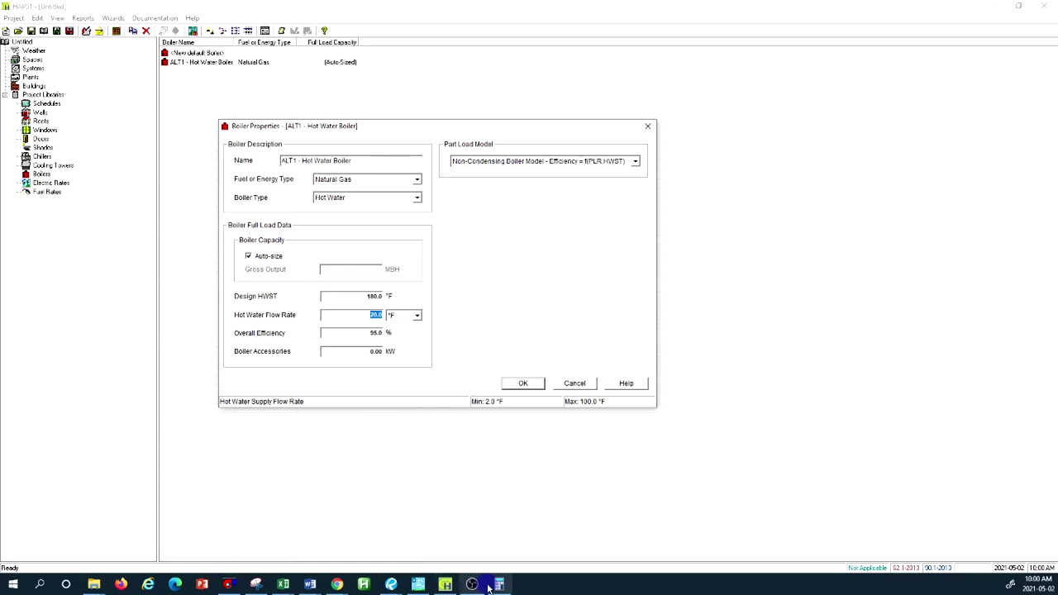
Switch to Calculator and multiply the calculated per-boiler flow rate by 2 for both boilers.
mouse_move(501, 587)
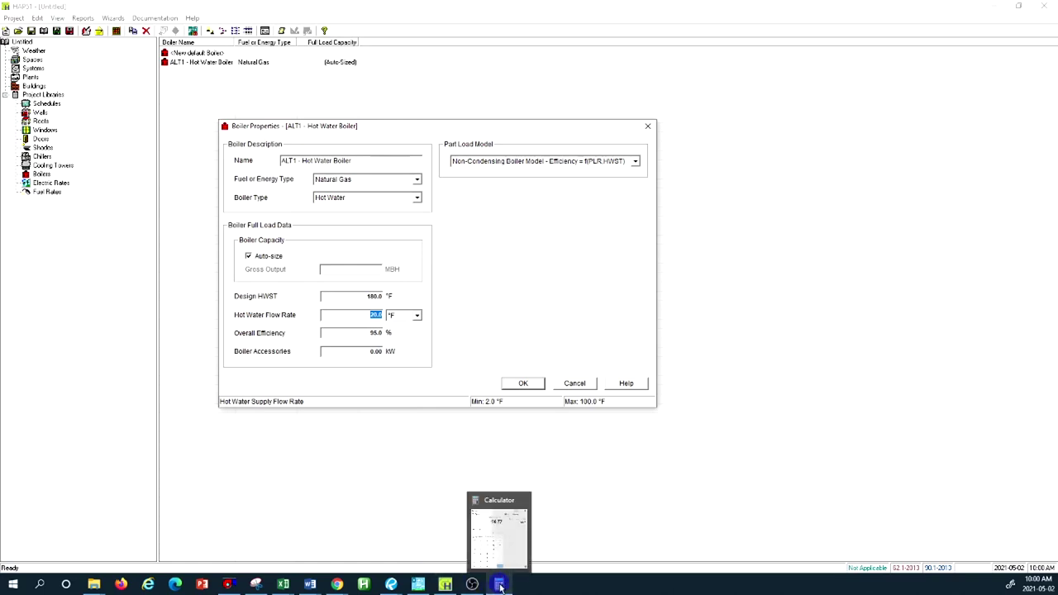
left_click(500, 586)
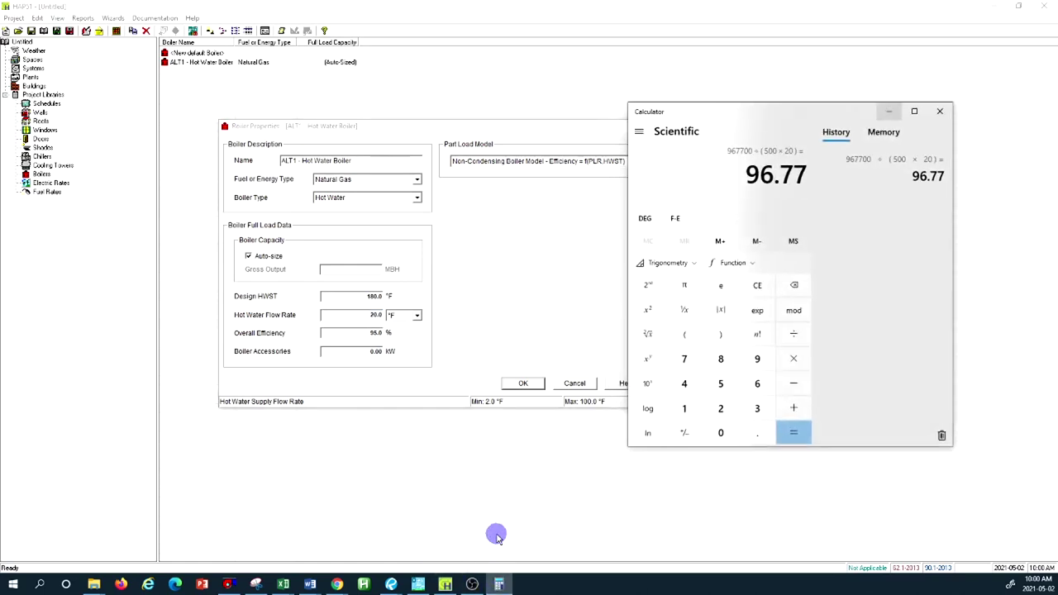
left_click(794, 358)
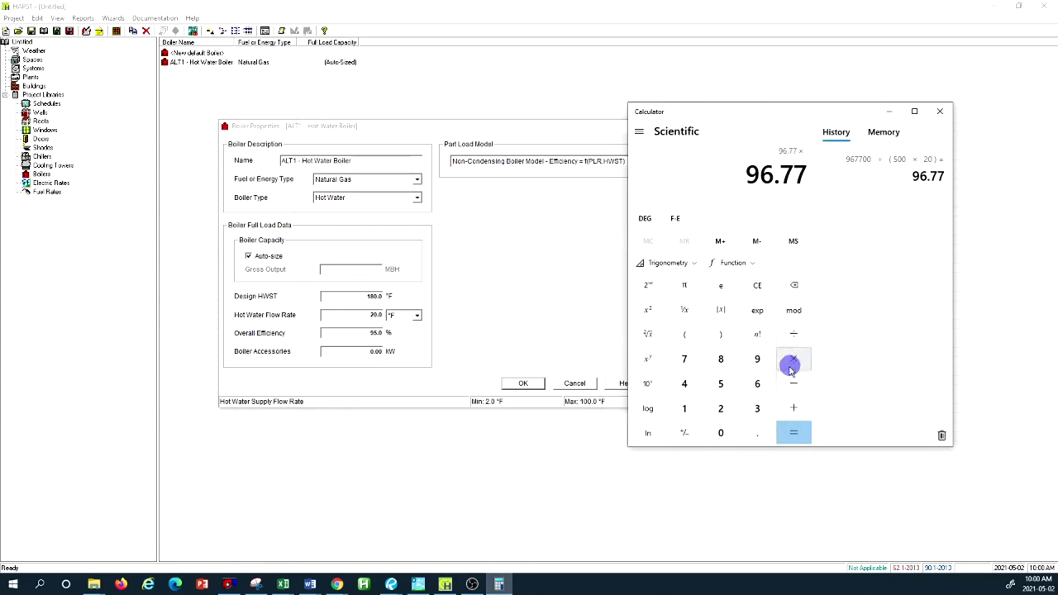
left_click(720, 408)
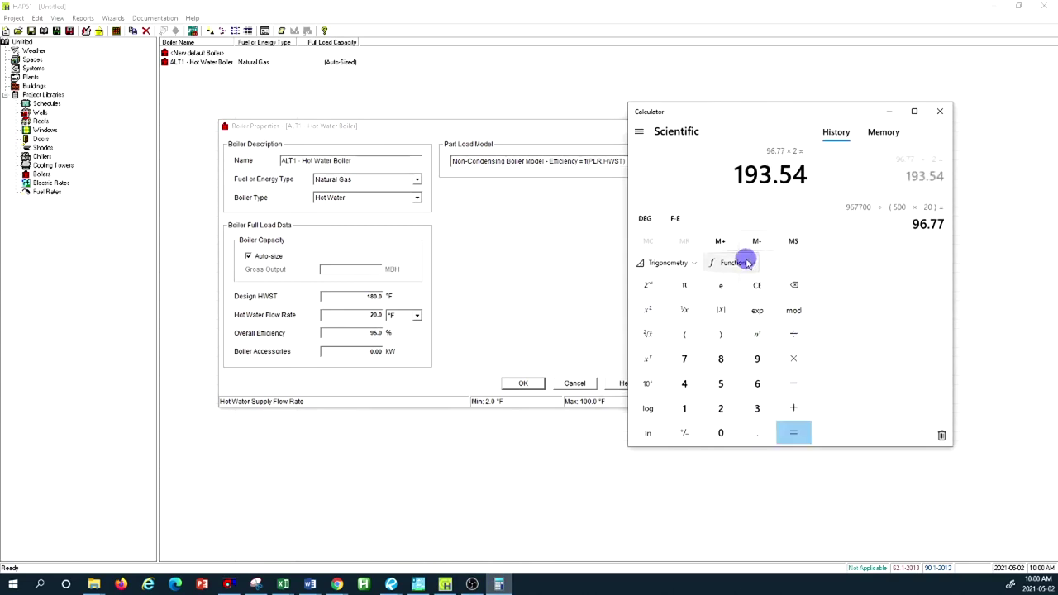
Recalculate the total hot water flow for both boilers as 97 × 2, and minimize Calculator.
left_click(758, 285)
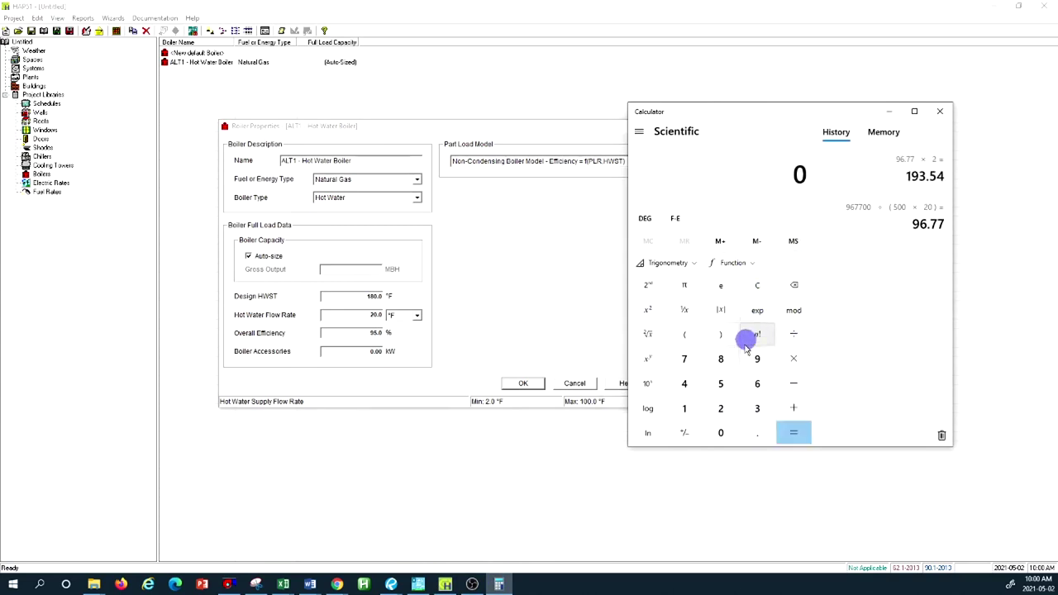
left_click(756, 359)
left_click(685, 359)
left_click(786, 357)
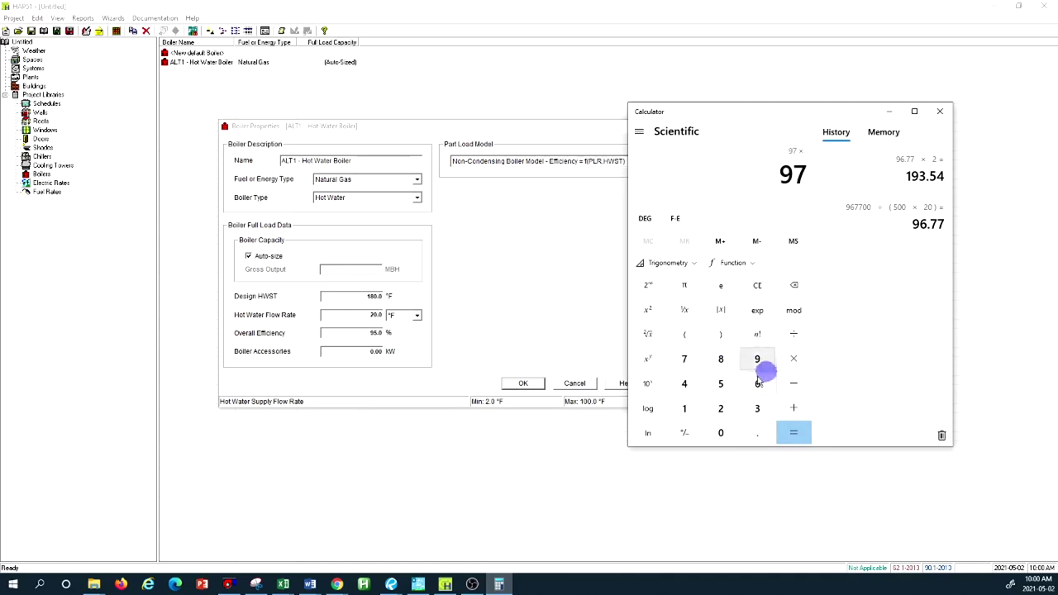
left_click(720, 409)
left_click(793, 432)
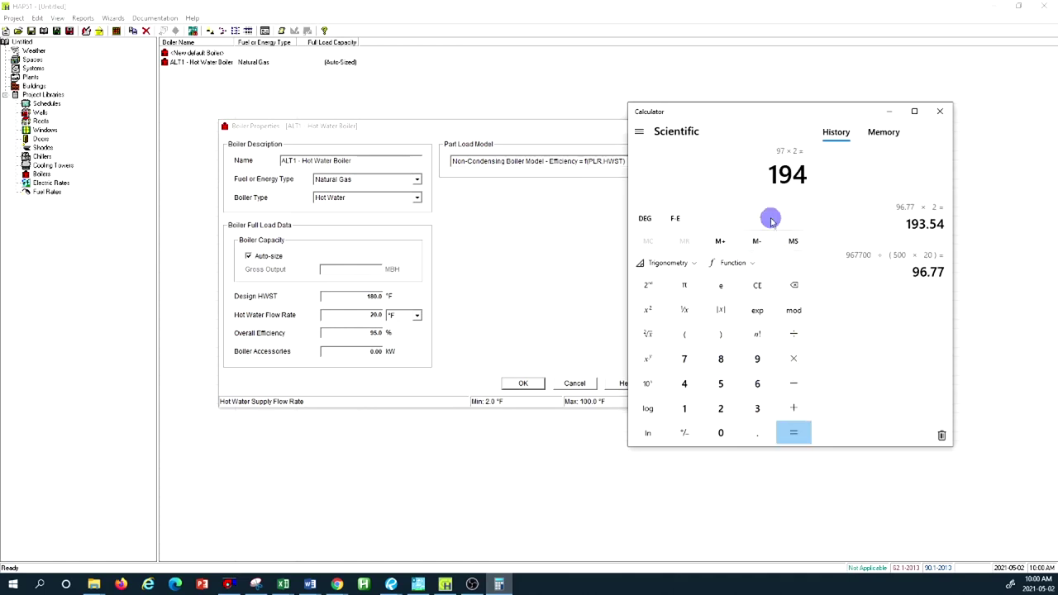
left_click(889, 111)
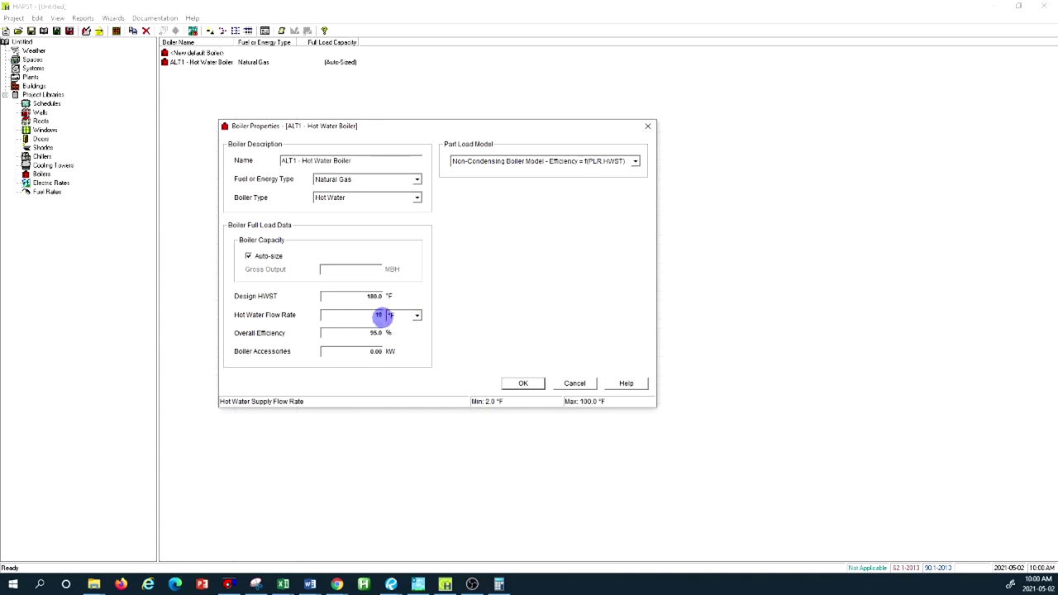
Set the ALT1 - Hot Water Boiler's hot water flow rate to 194 gpm and save the boiler properties.
left_click(416, 315)
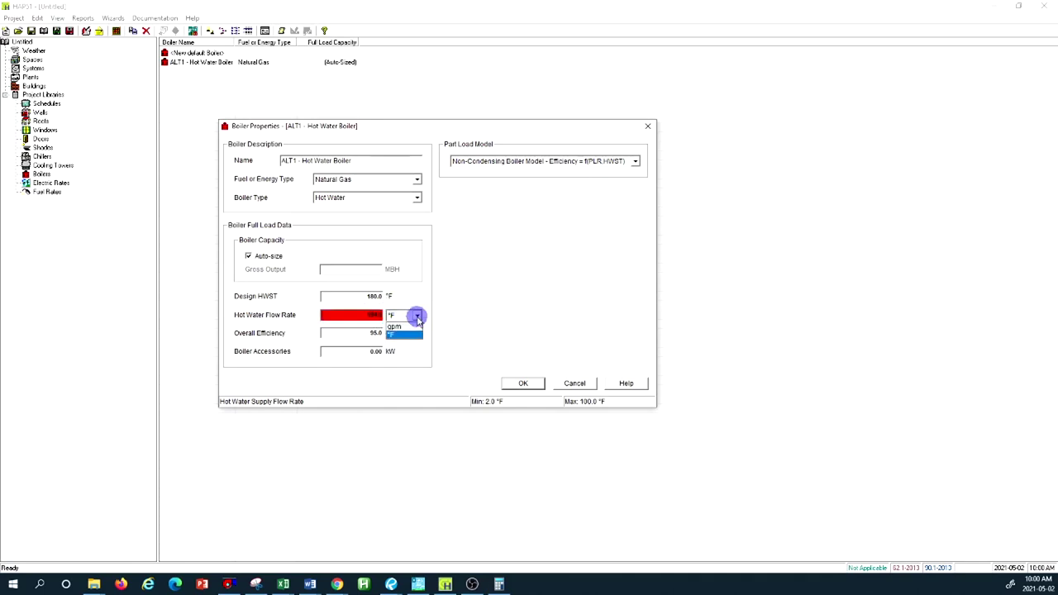
left_click(409, 331)
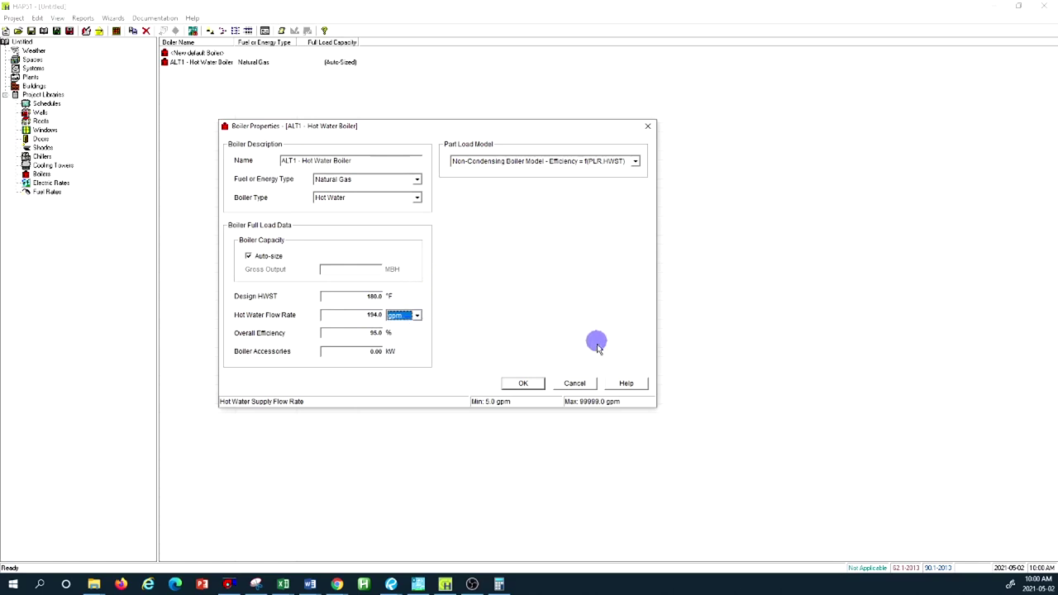
left_click(527, 384)
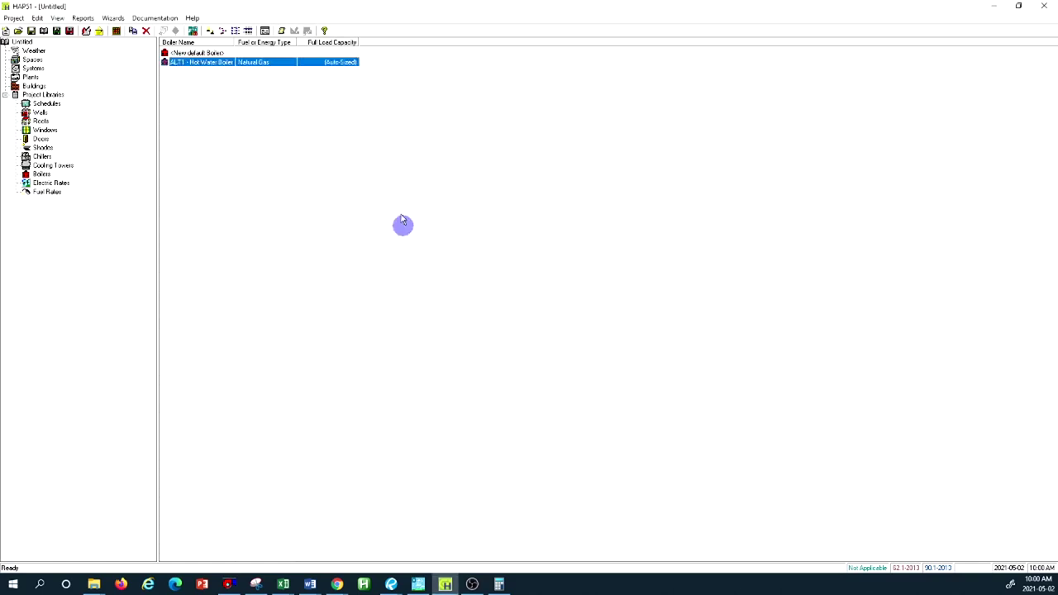
View the input data report for ALT1 - Hot Water Boiler and close it.
right_click(220, 66)
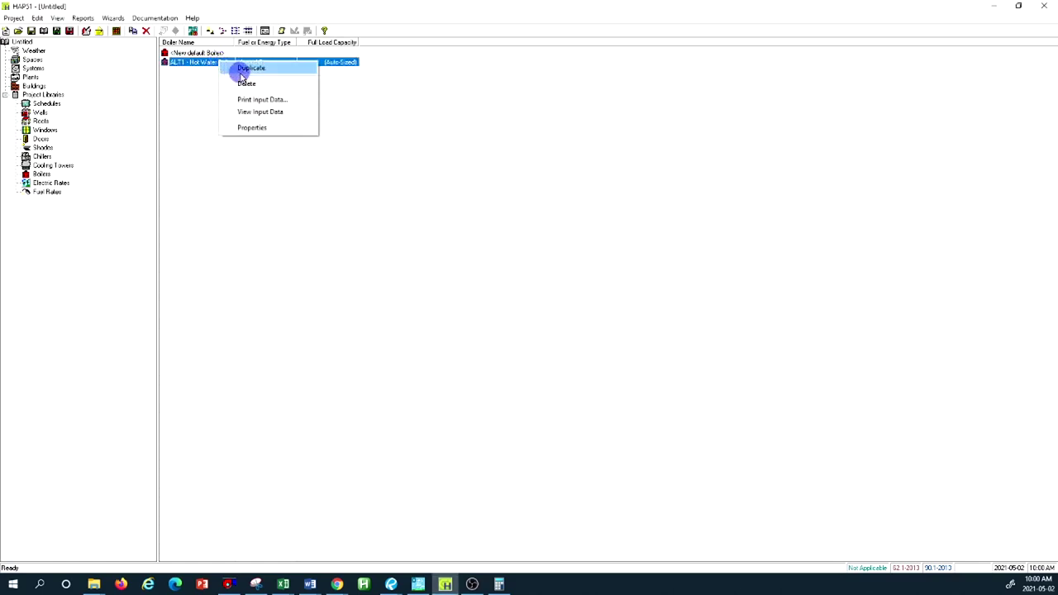
left_click(292, 110)
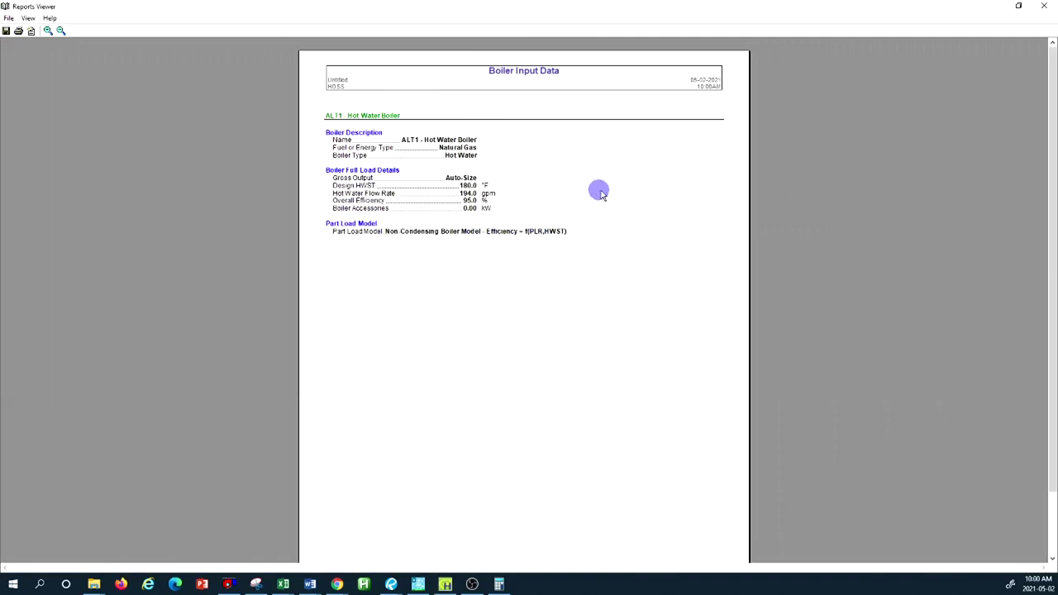
key("alt+F4")
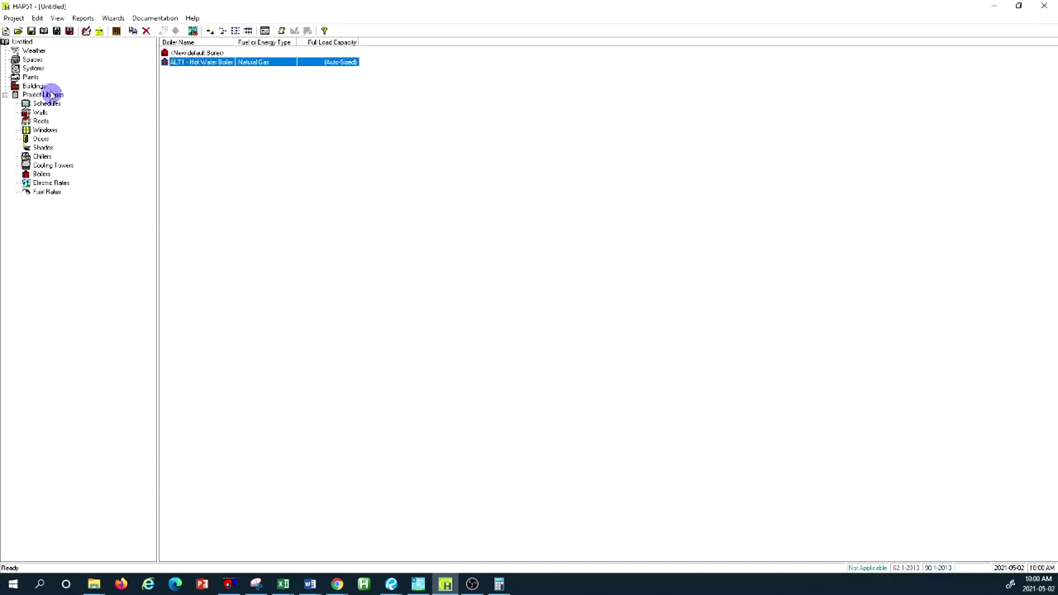
Bring up the design report options for ALT1 - Hot Water Plant and cancel them without previewing.
left_click(33, 86)
left_click(31, 77)
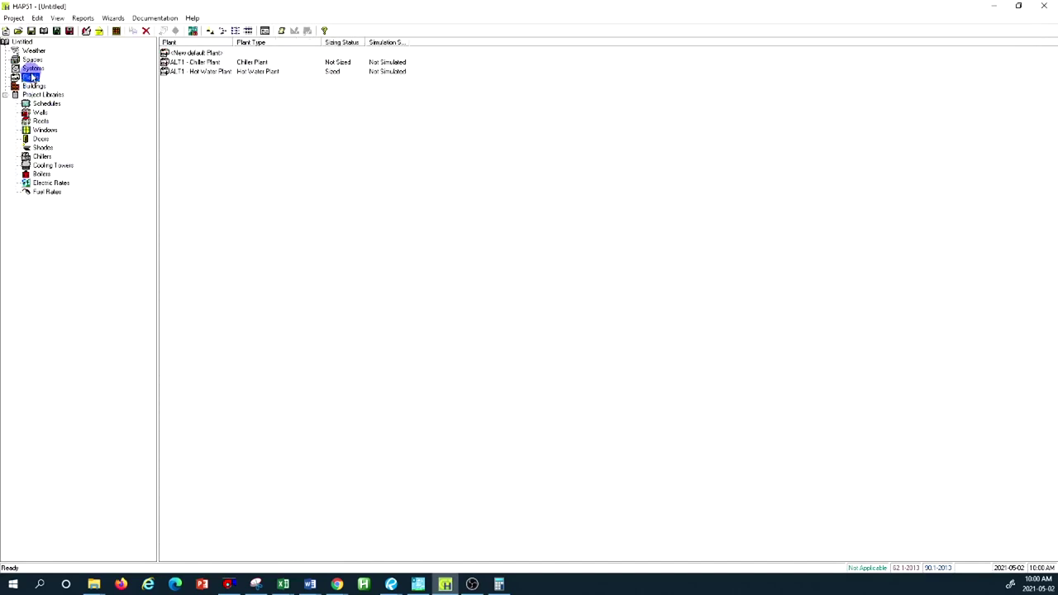
left_click(214, 73)
right_click(214, 77)
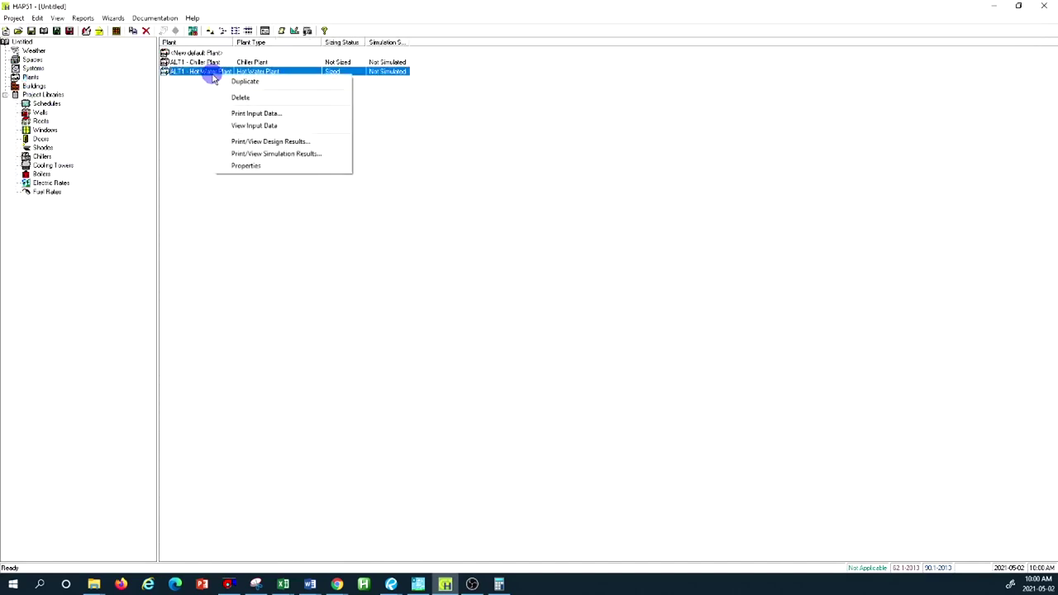
left_click(325, 144)
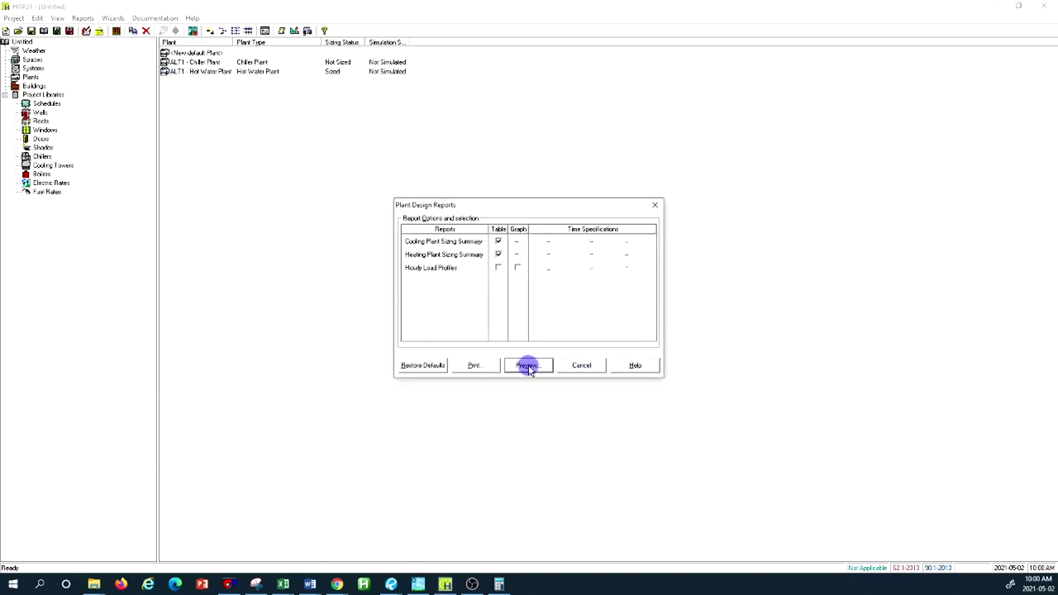
left_click(577, 367)
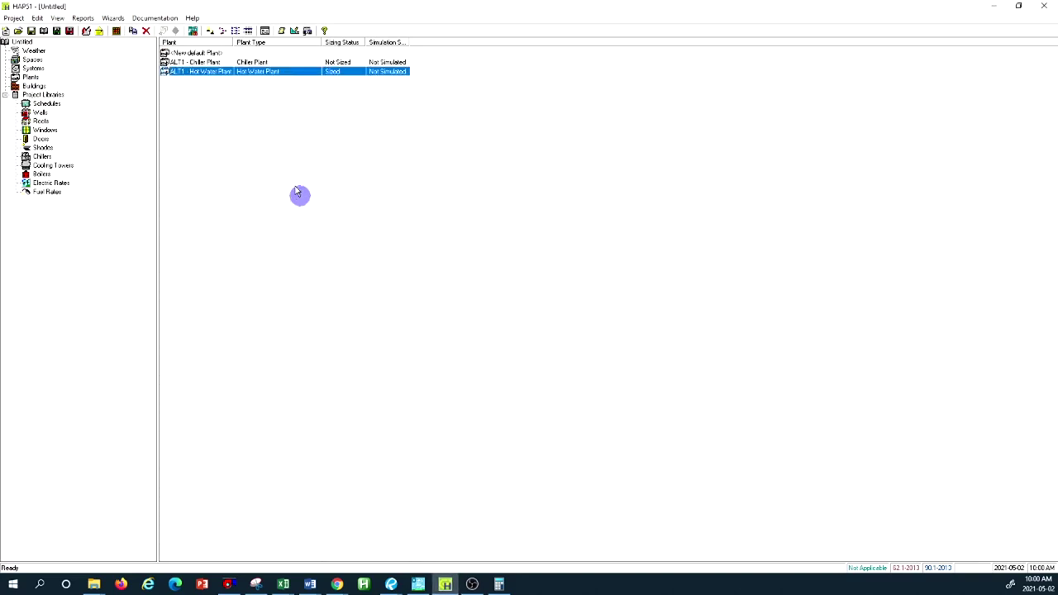
Examine the served systems, configuration and equipment schedule flow rates of ALT1 - Hot Water Plant, and leave its properties without saving.
double_click(212, 72)
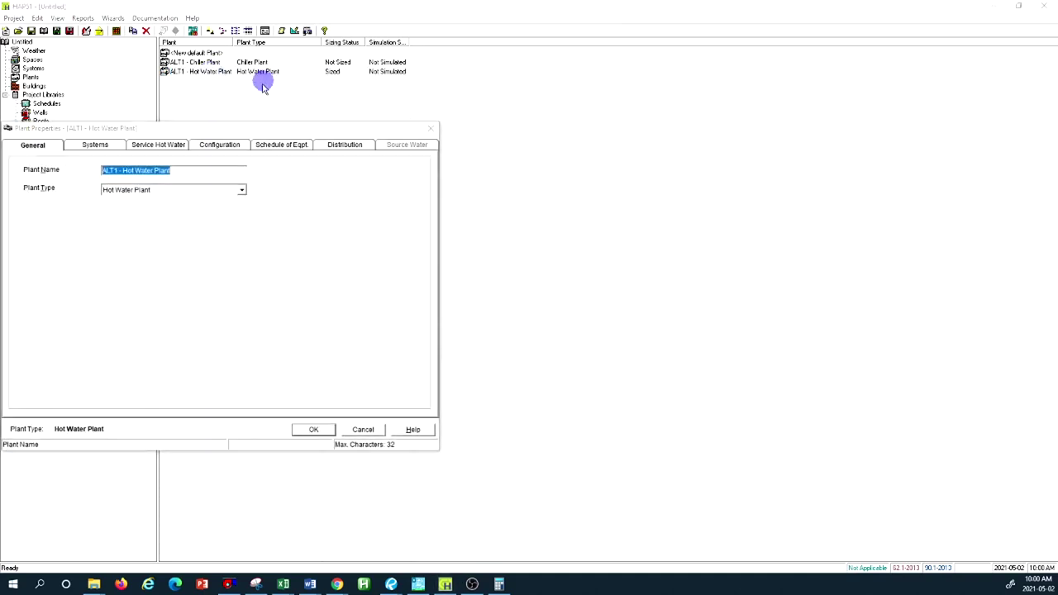
left_click_drag(227, 124, 452, 120)
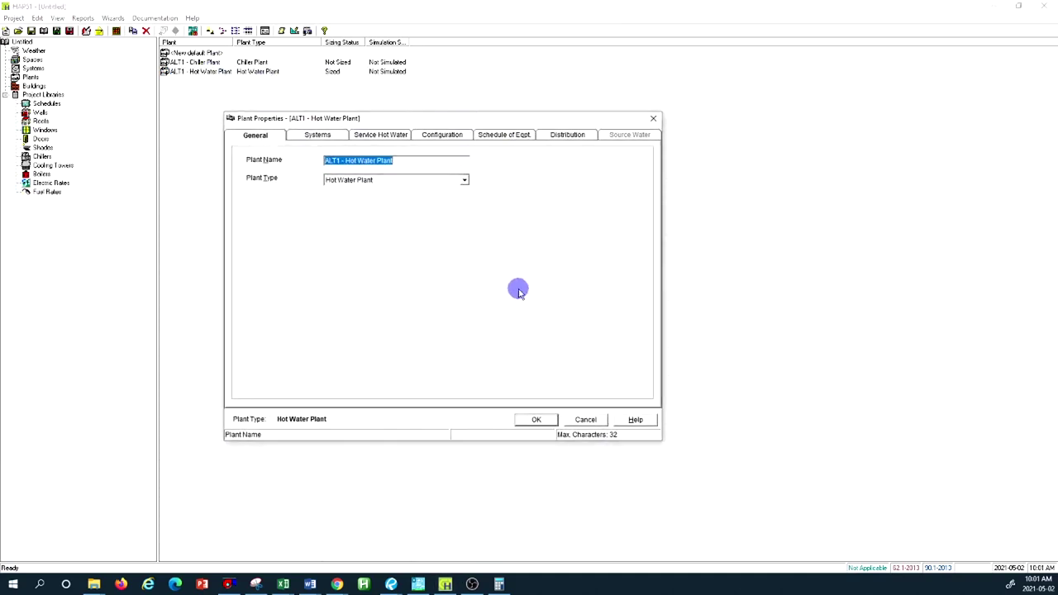
left_click(319, 137)
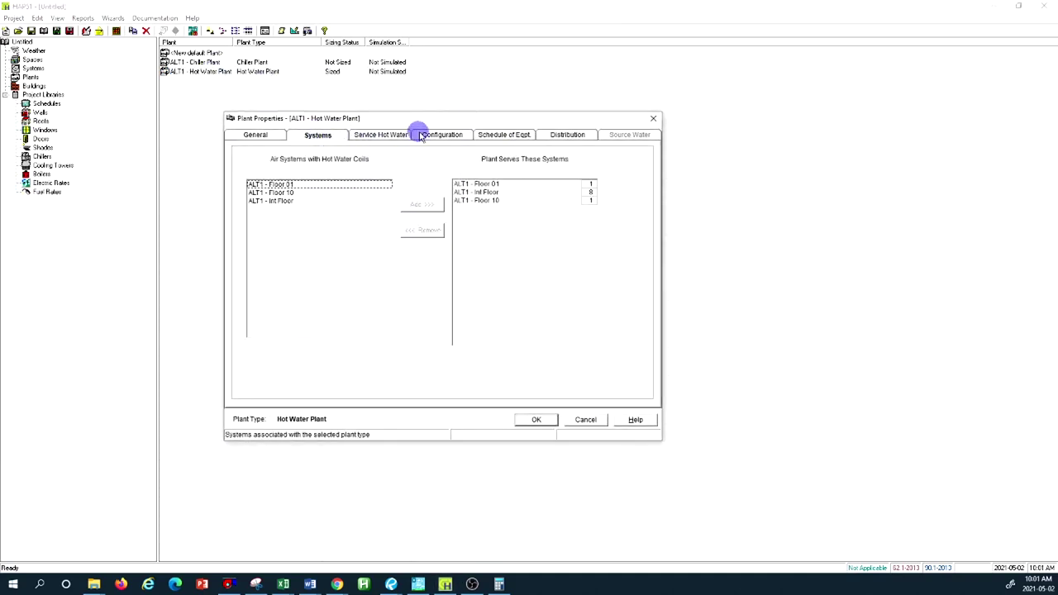
left_click(444, 136)
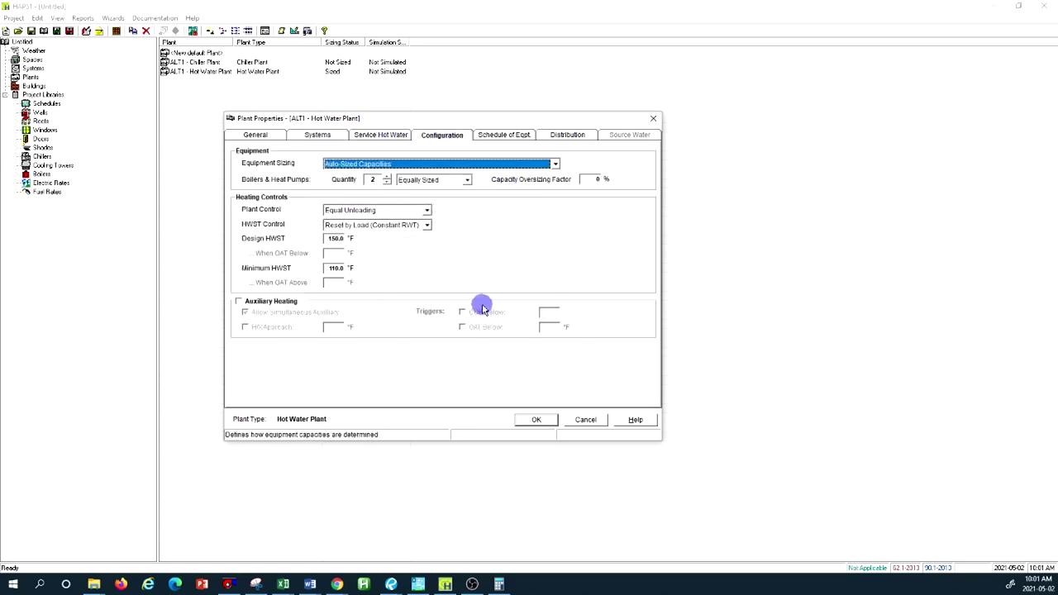
left_click(510, 137)
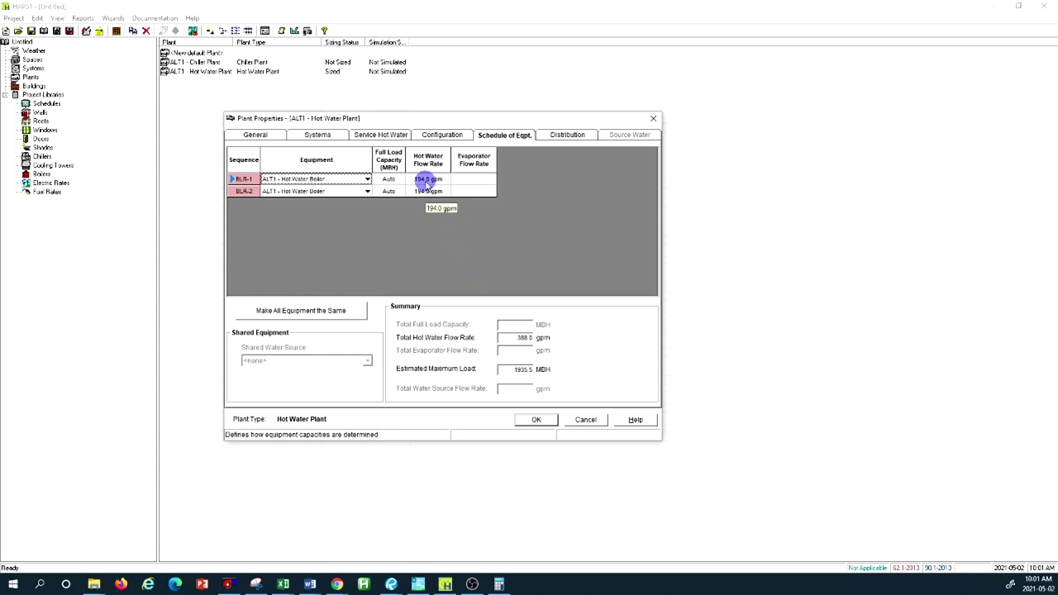
left_click(600, 421)
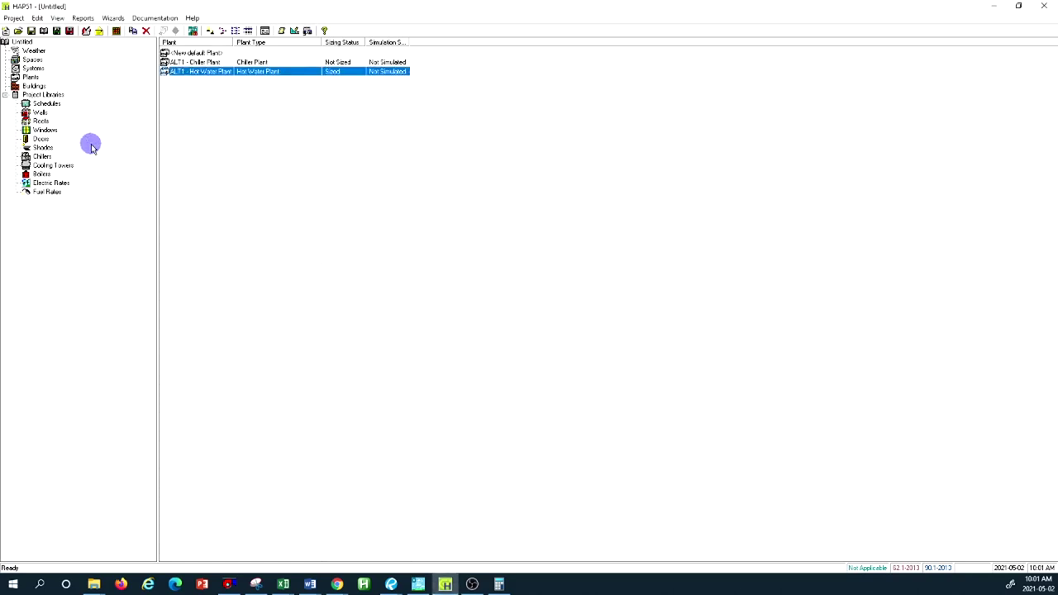
Set the hot water flow rate of ALT1 - Hot Water Boiler to 97 gpm and save it.
left_click(42, 173)
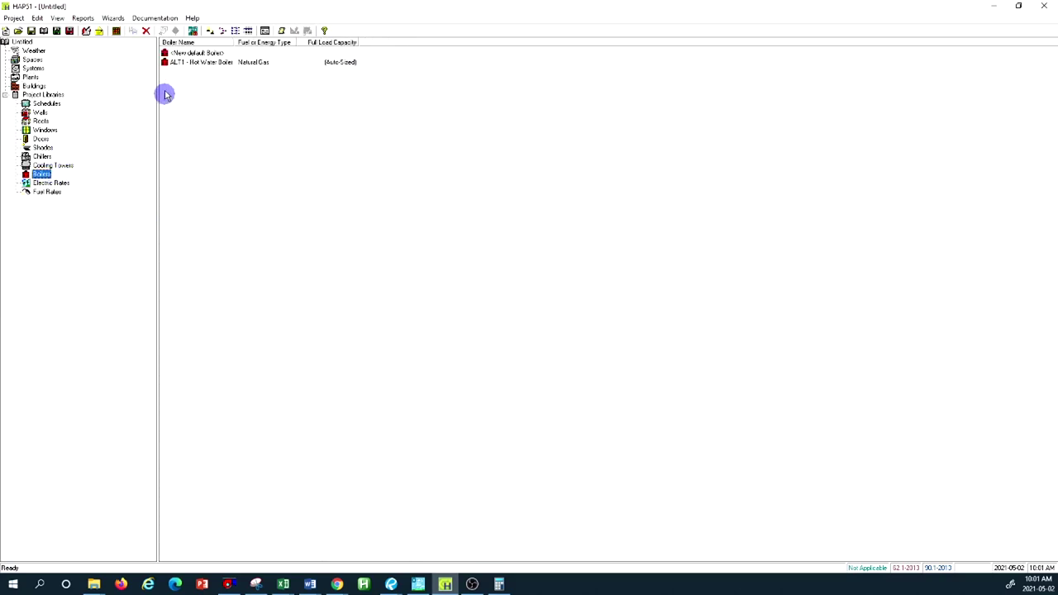
double_click(188, 62)
left_click_drag(311, 147, 548, 143)
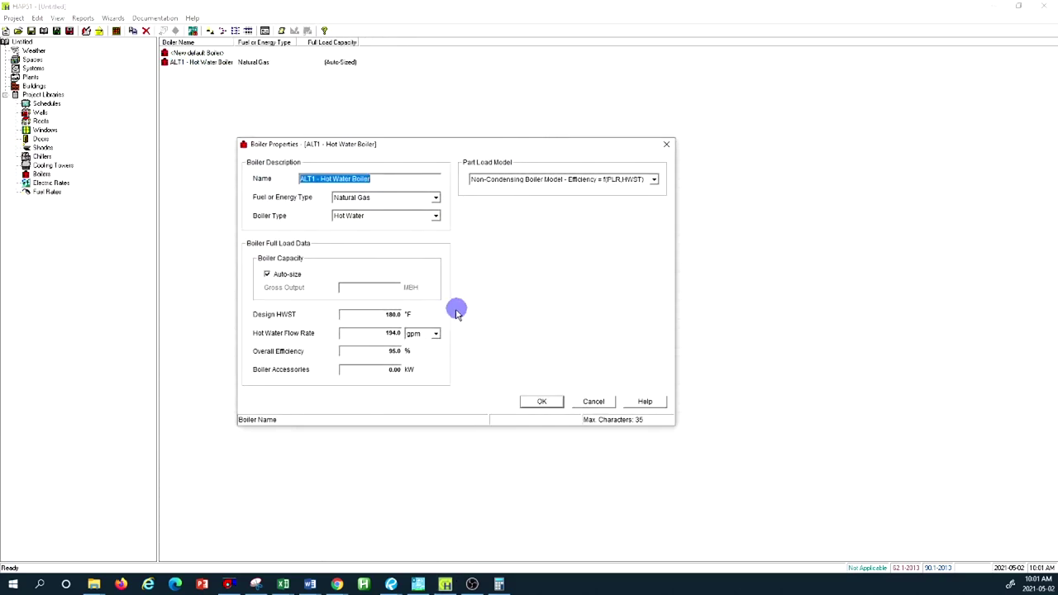
left_click(368, 333)
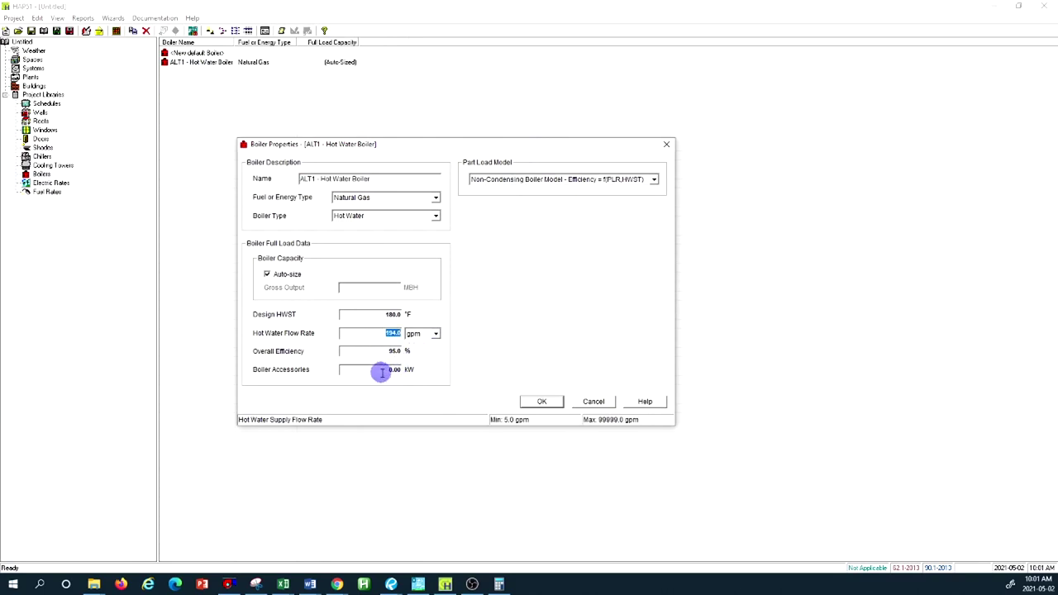
type("6")
left_click(552, 402)
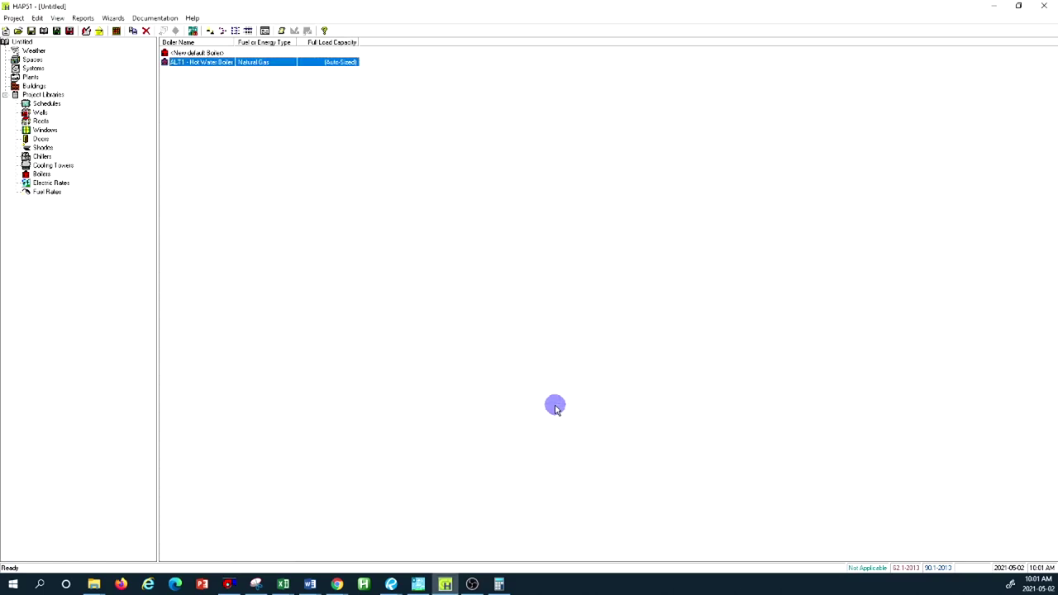
Check the boiler and total flow rates in ALT1 - Hot Water Plant's equipment schedule, and accept the plant properties.
left_click(32, 77)
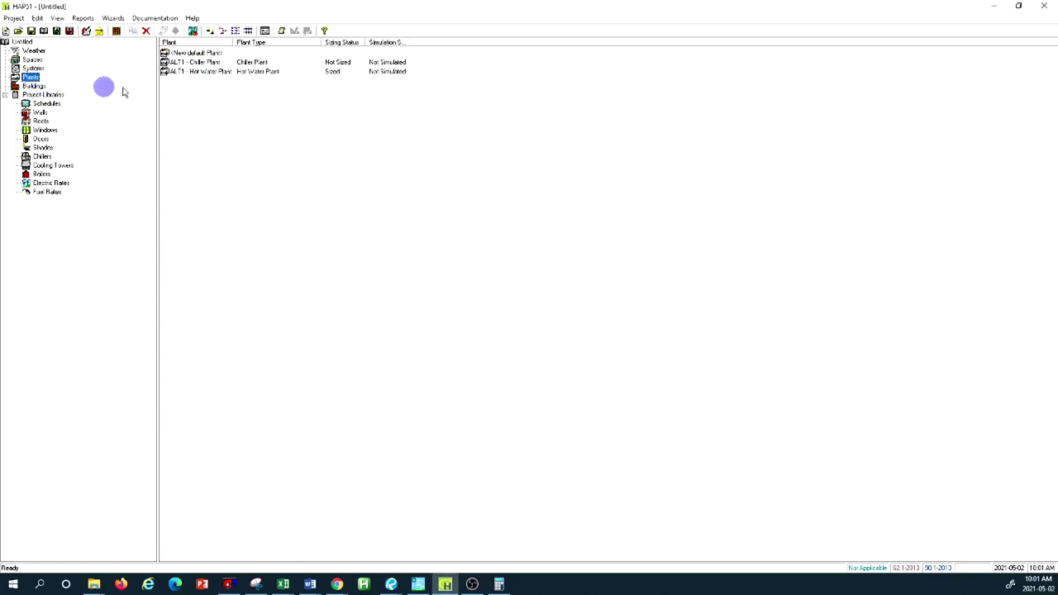
right_click(203, 72)
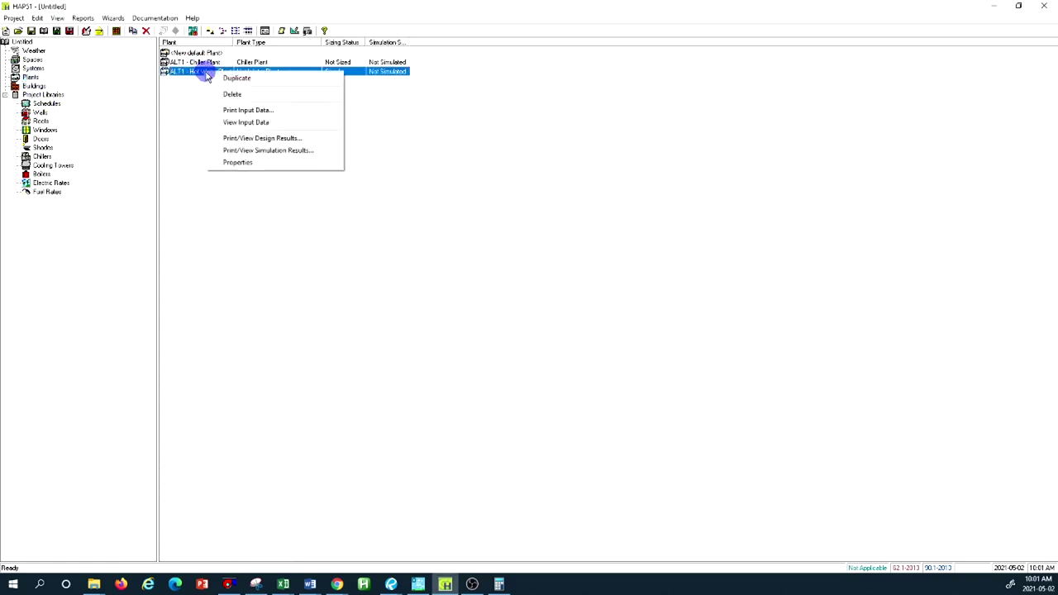
double_click(189, 71)
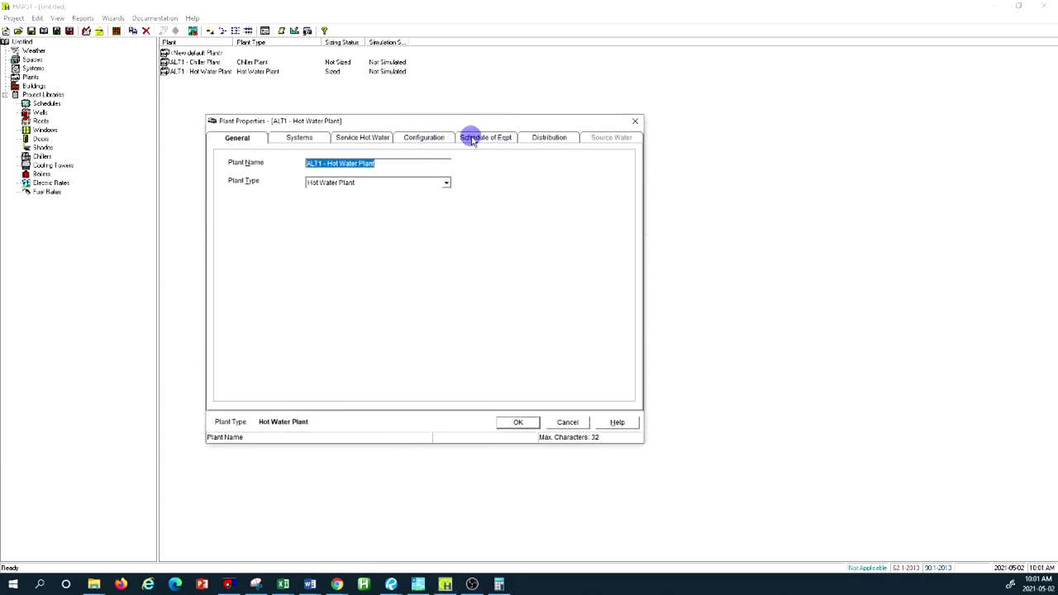
left_click(475, 137)
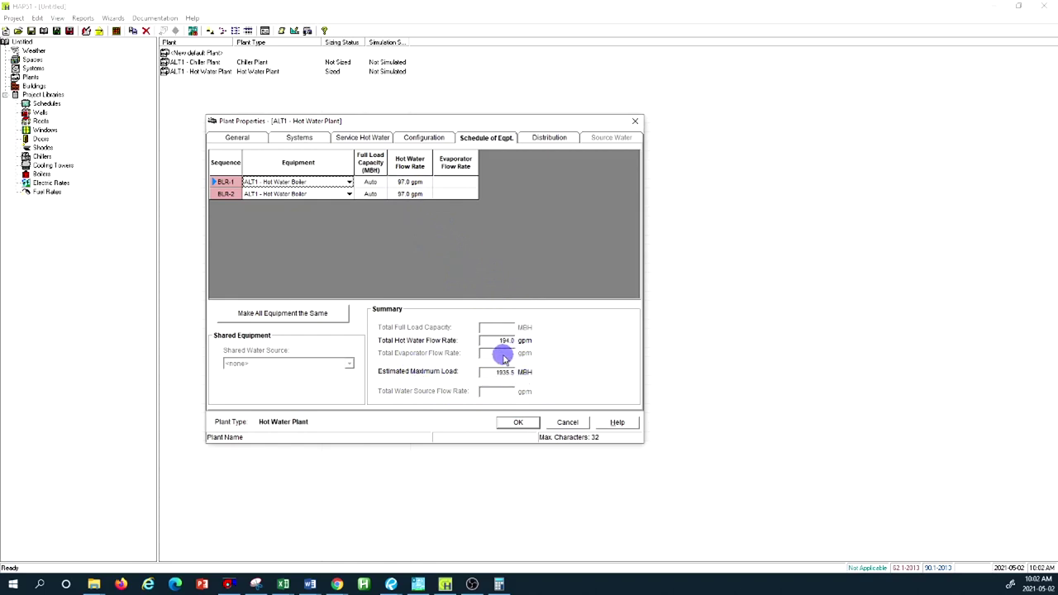
left_click(518, 423)
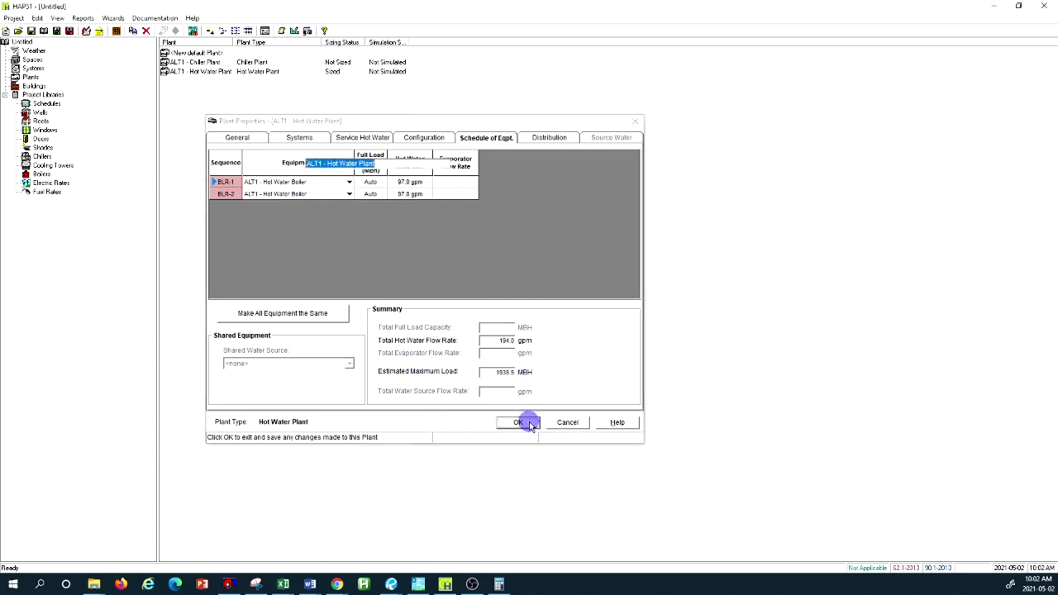
Size ALT1 - Hot Water Plant by previewing its sizing summary design report, and close the report.
right_click(226, 74)
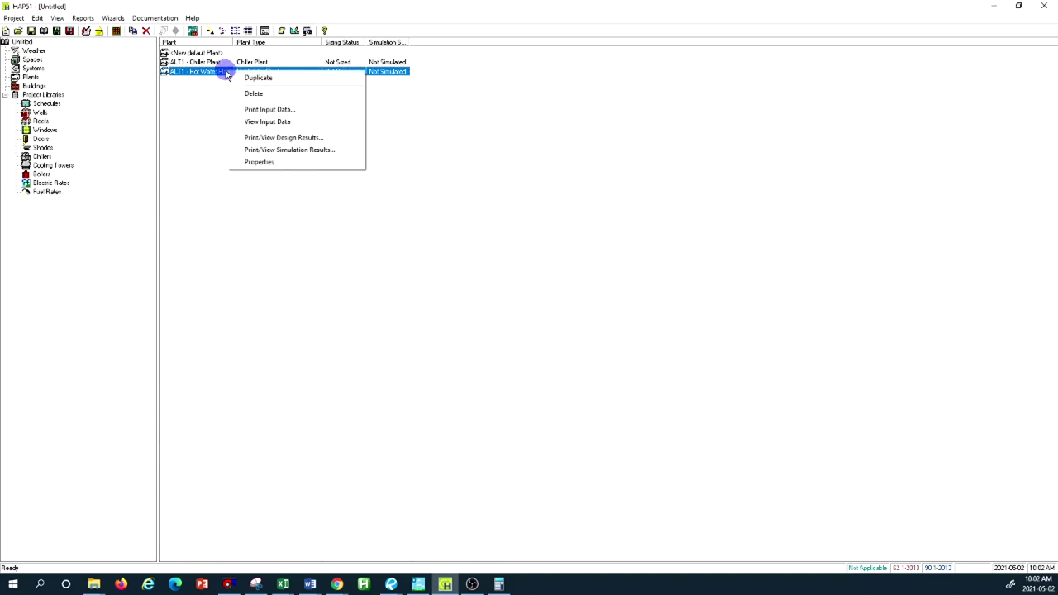
left_click(347, 141)
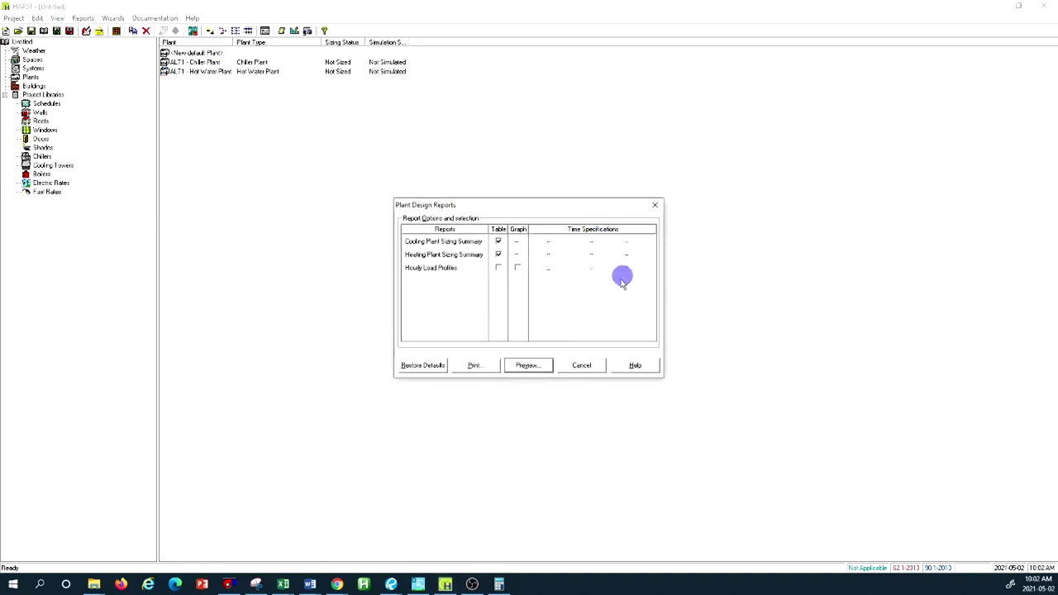
left_click(529, 365)
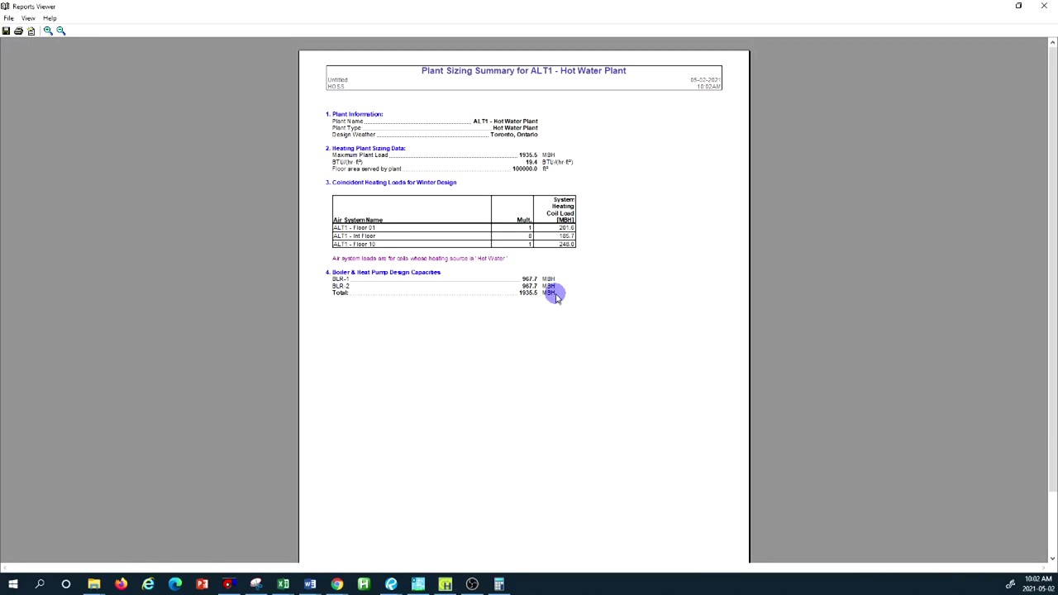
scroll(556, 293, "down", 5)
key("alt+F4")
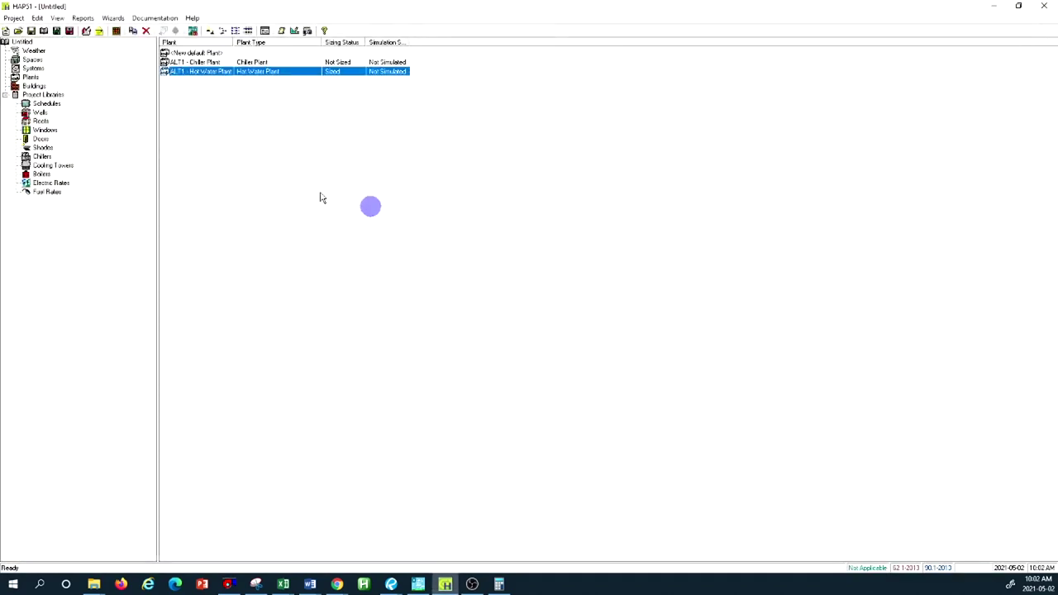
Check the sizing and simulation status of the ALT1 air systems.
left_click(33, 68)
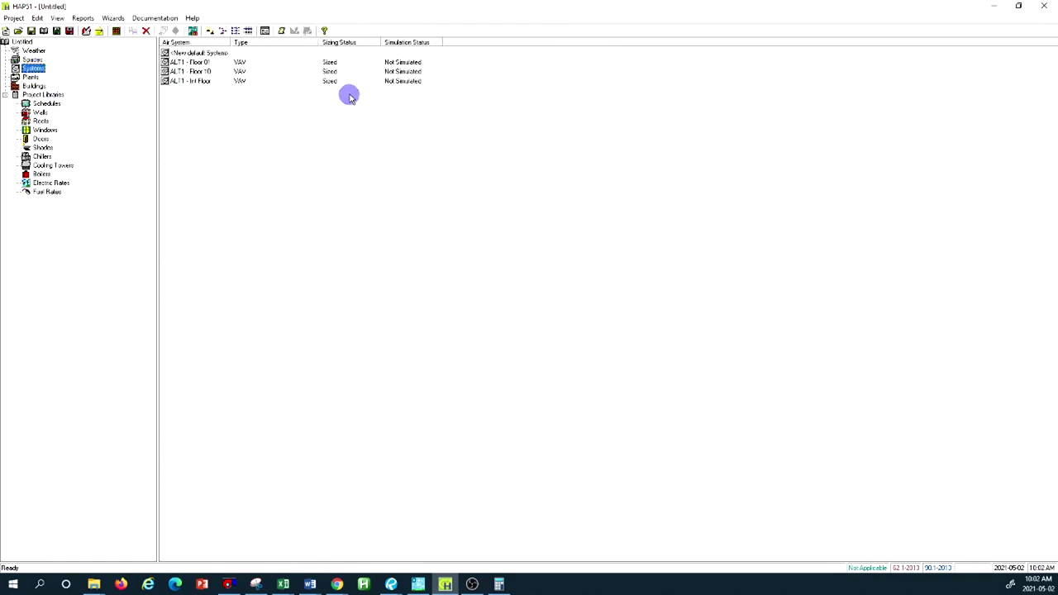
left_click(341, 63)
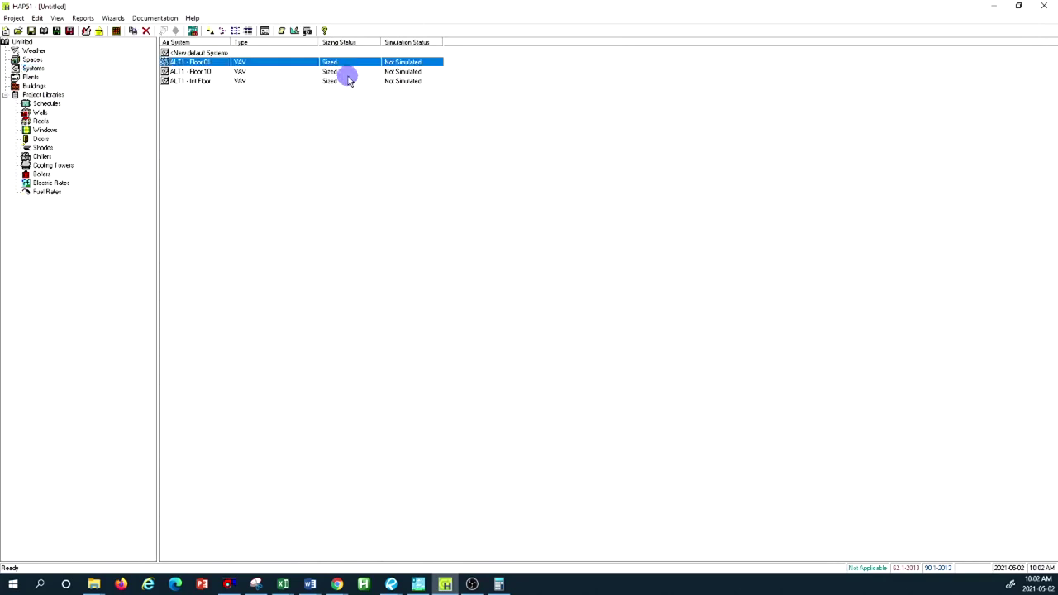
left_click(346, 72)
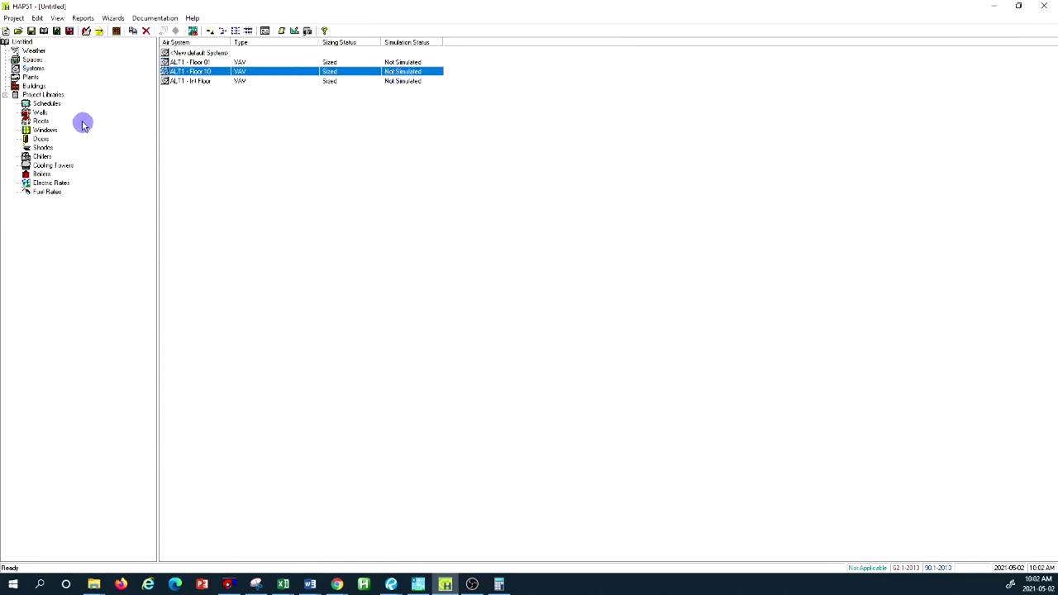
left_click(34, 86)
left_click(35, 69)
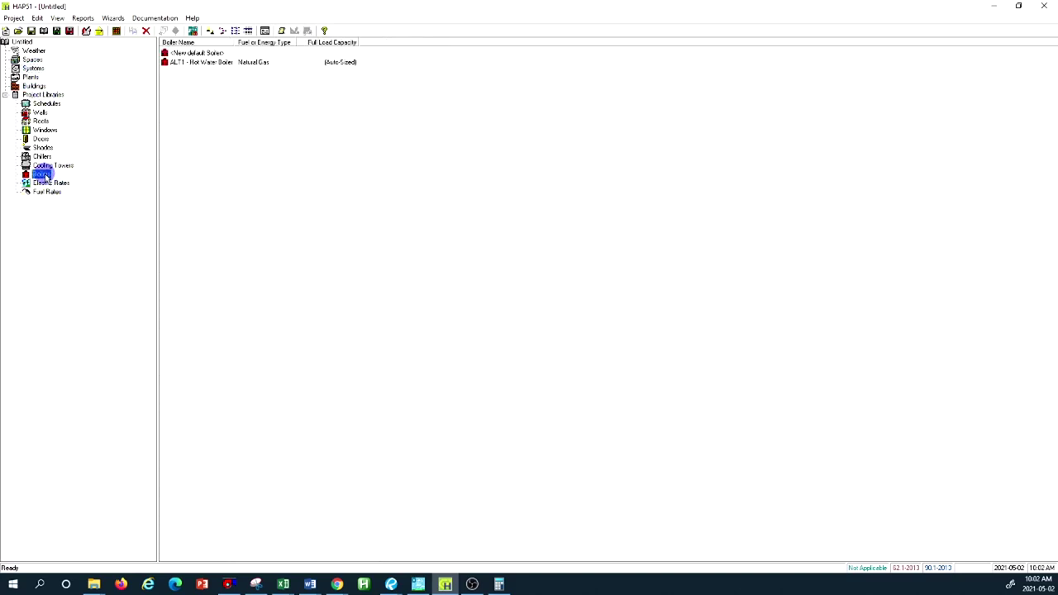
Set ALT1 - Hot Water Boiler's part load model to Condensing Boiler Model and its design HWST to 150 °F, and save it.
left_click(202, 64)
right_click(202, 66)
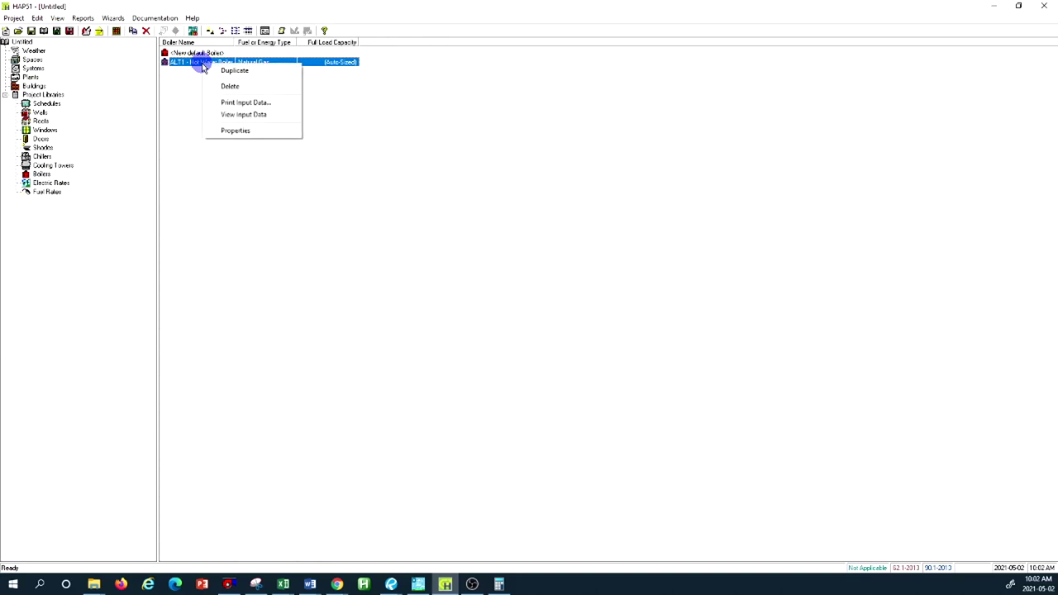
left_click(191, 65)
double_click(190, 65)
left_click_drag(296, 154, 461, 141)
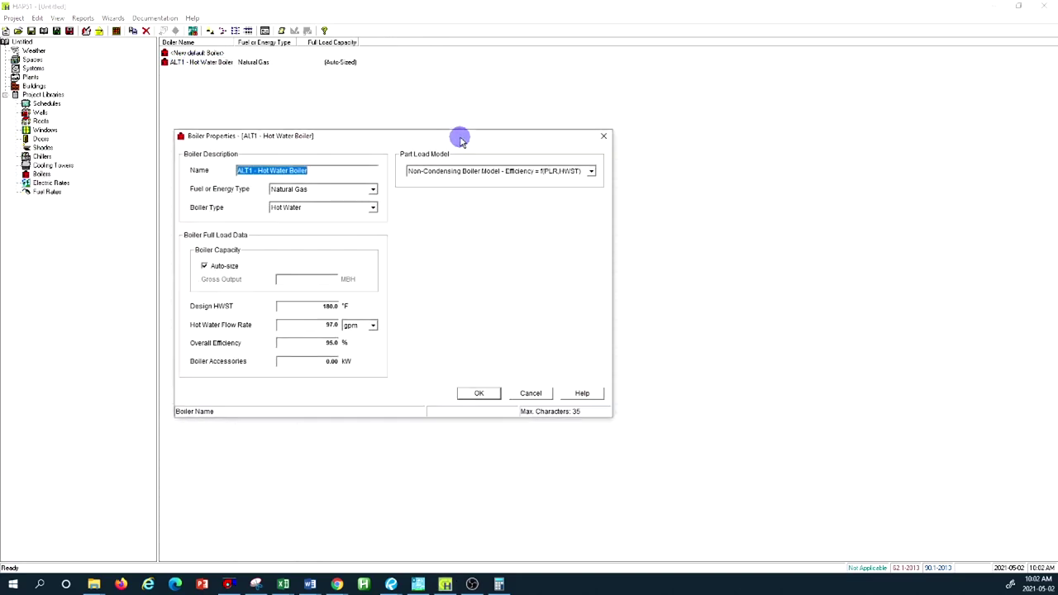
left_click(551, 175)
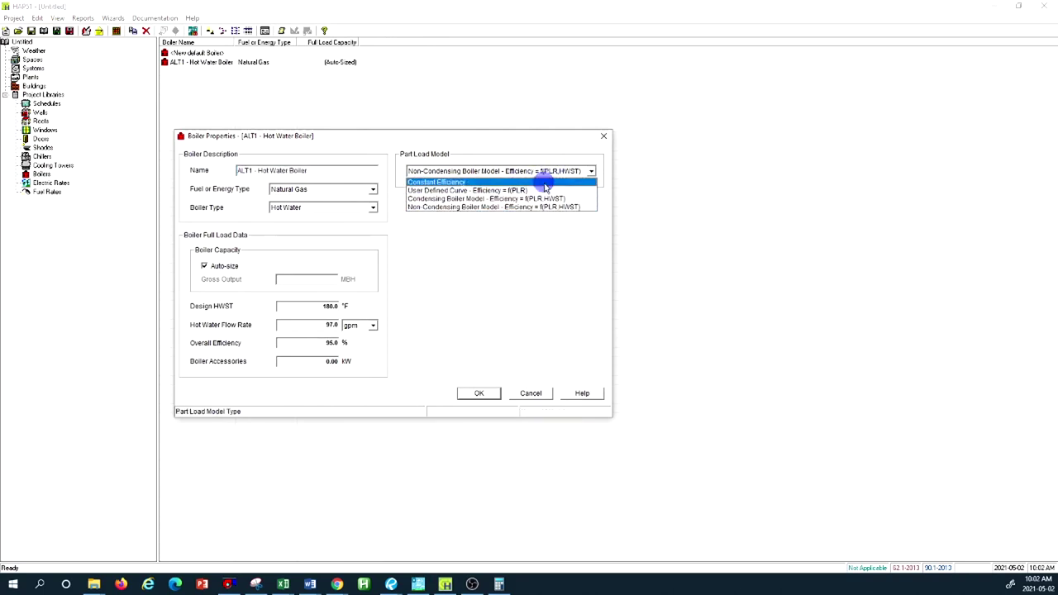
left_click(559, 199)
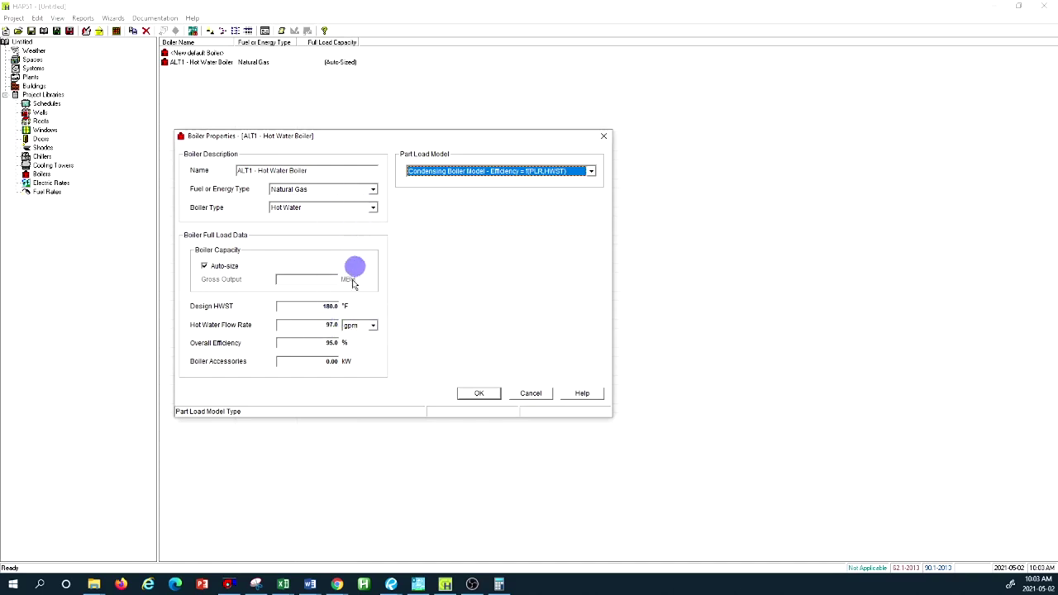
left_click(308, 306)
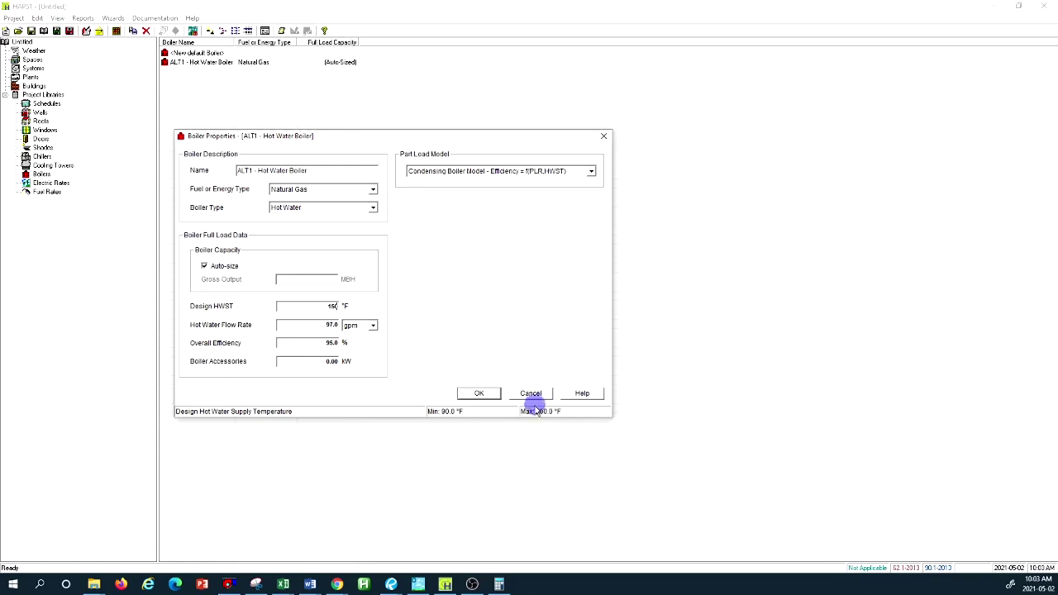
left_click(484, 394)
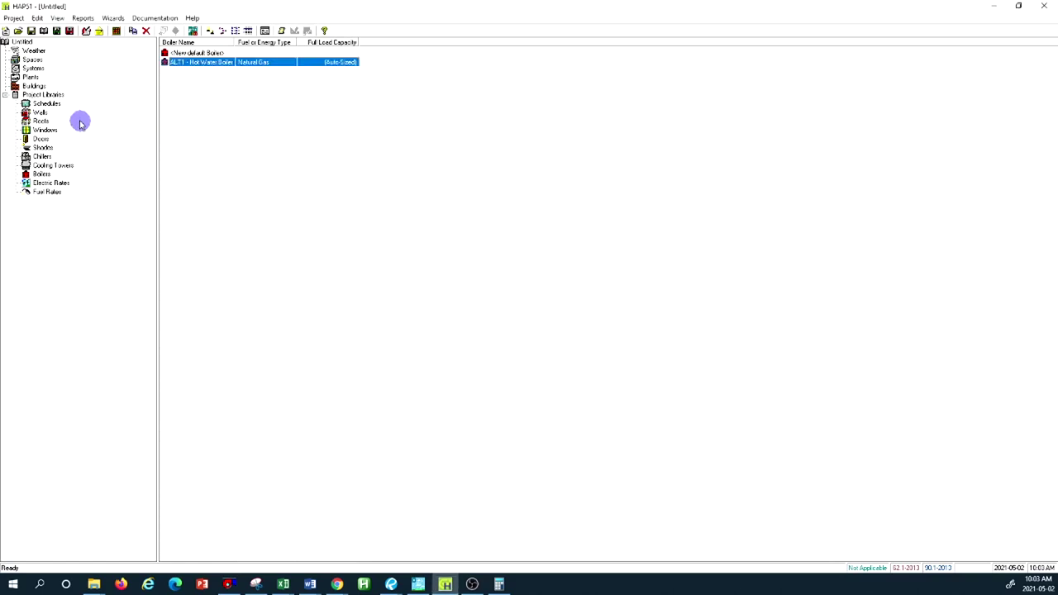
Simulate the ALT1 - Floor 01 air system by previewing its Monthly Simulation Results and Zone Temperature Report tables.
left_click(33, 69)
right_click(38, 70)
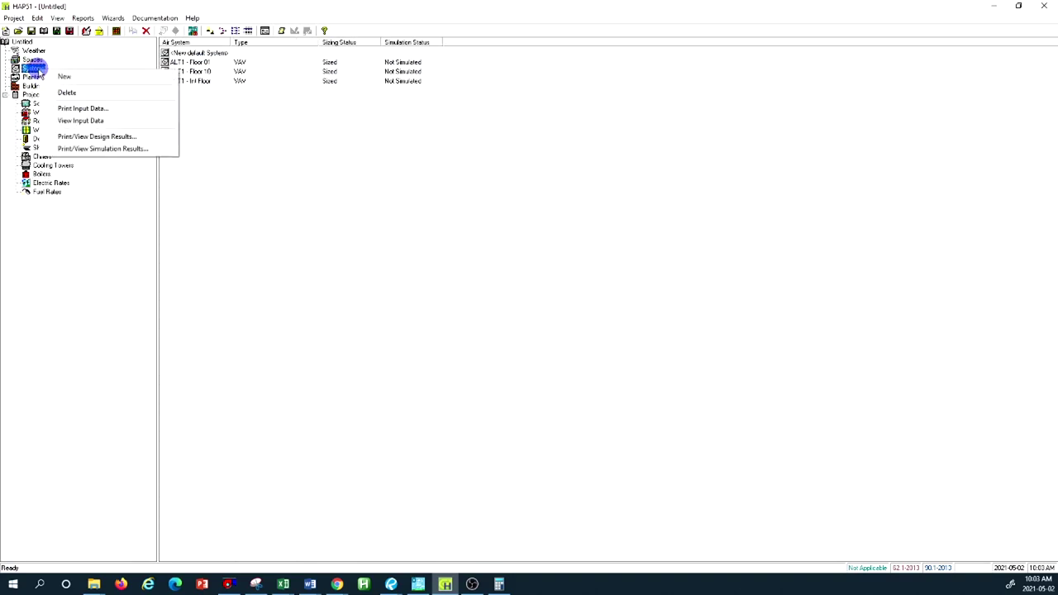
left_click(267, 162)
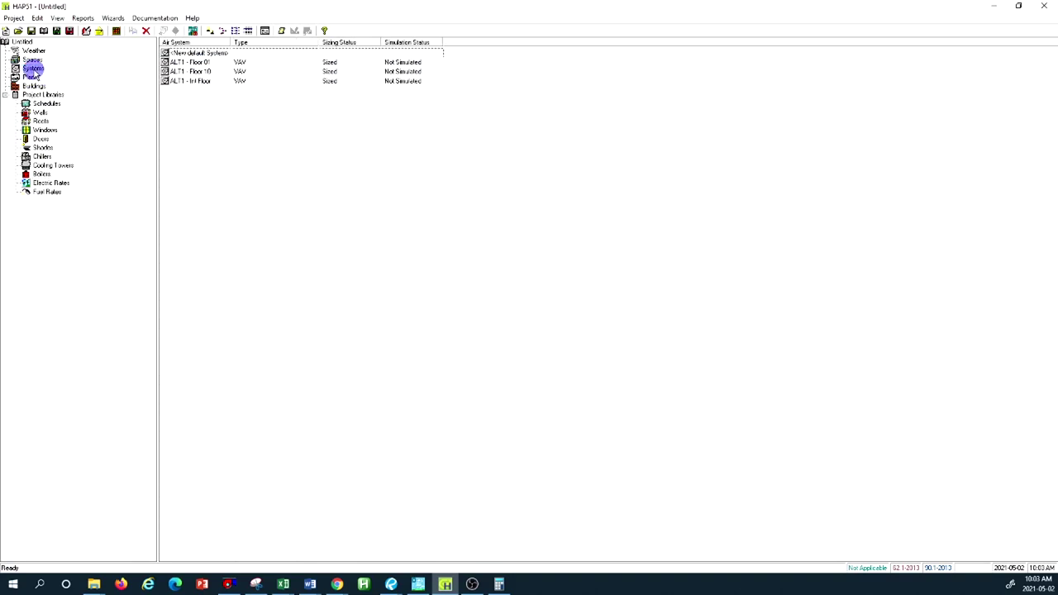
left_click(408, 64)
right_click(422, 66)
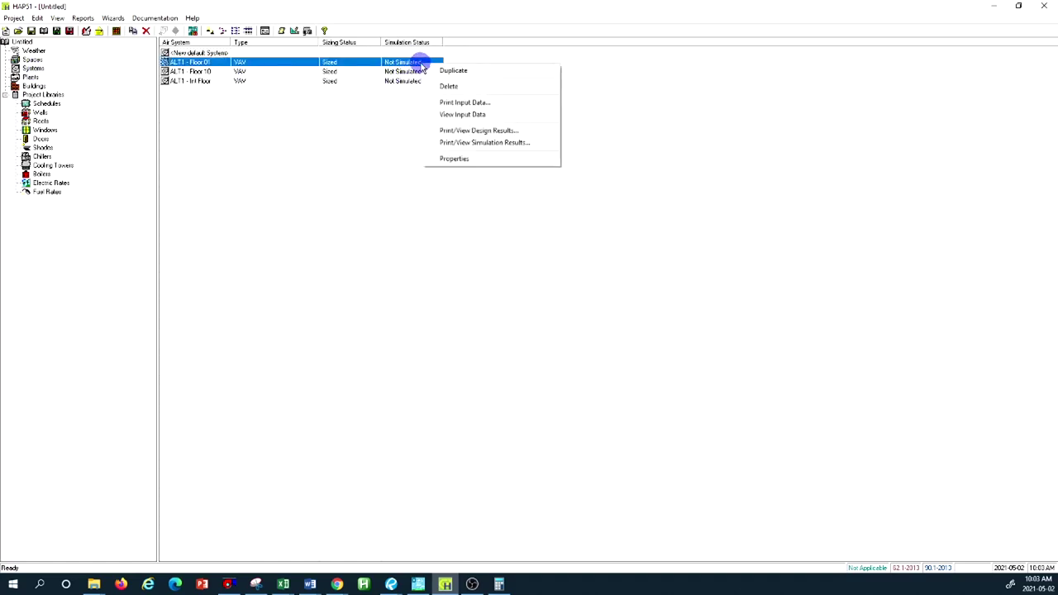
left_click(533, 146)
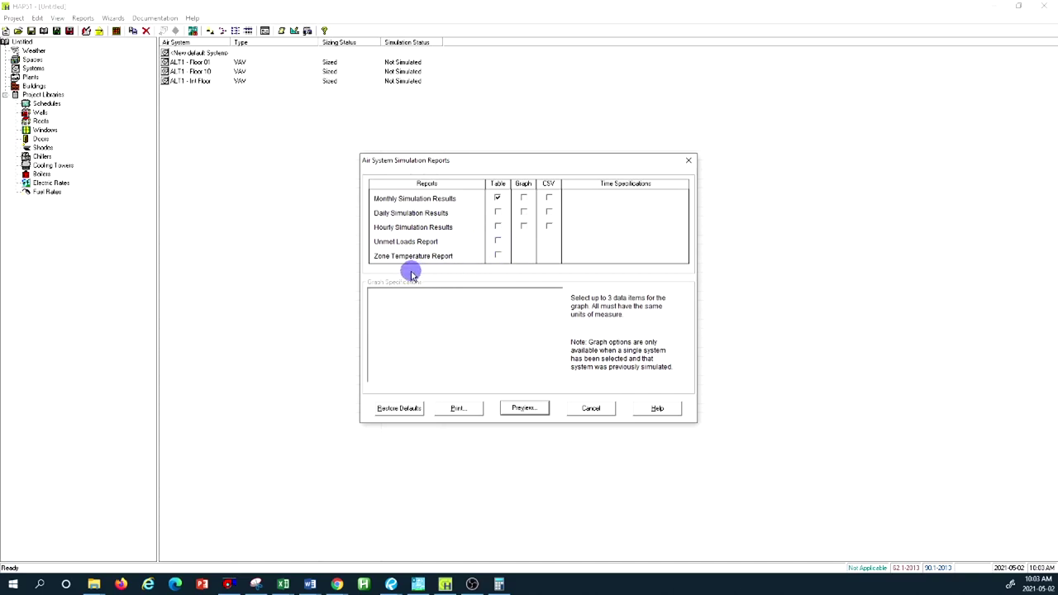
left_click(497, 255)
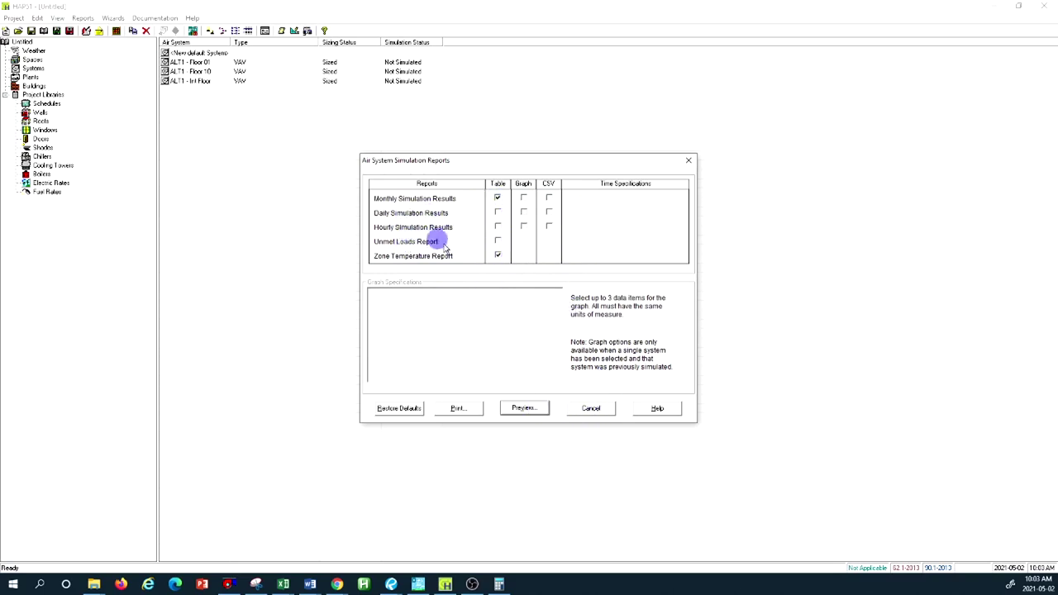
left_click(535, 408)
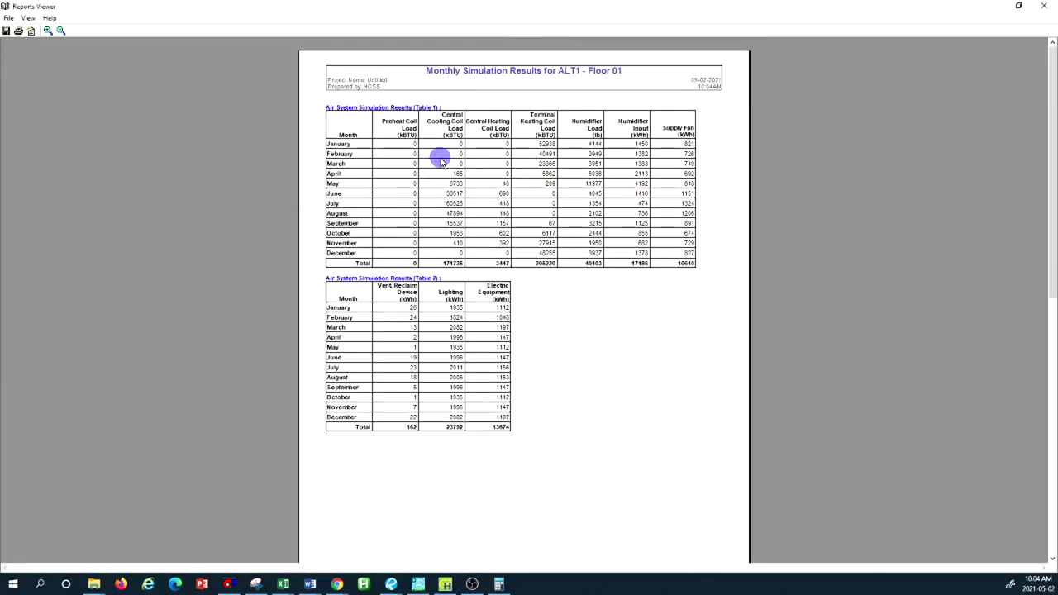
Examine the monthly coil loads, humidifier, fan, lighting and equipment energy in both simulation result tables for ALT1 - Floor 01.
scroll(593, 274, "down", 6)
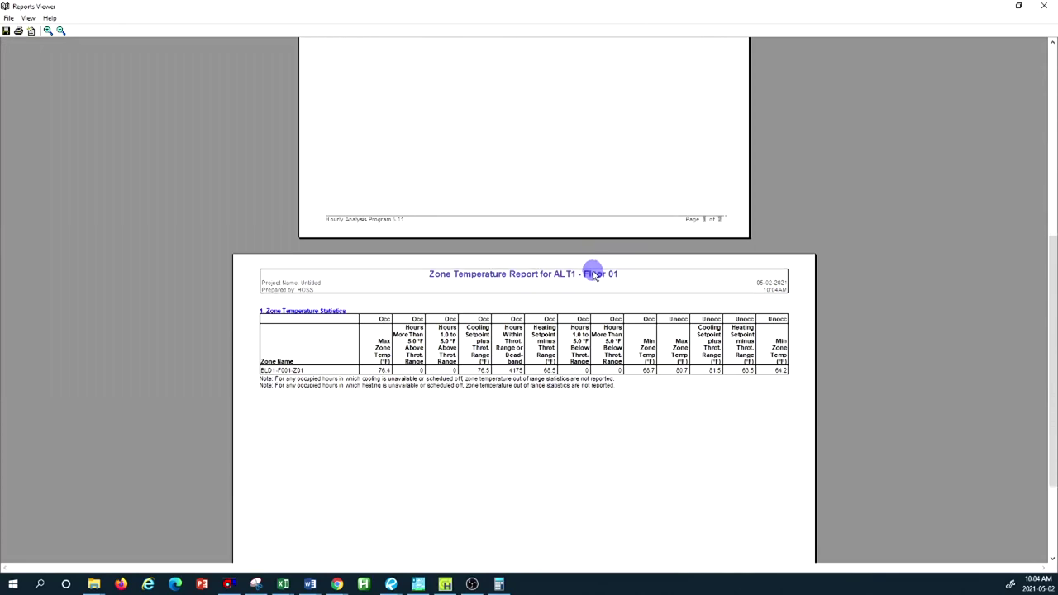
scroll(593, 271, "up", 5)
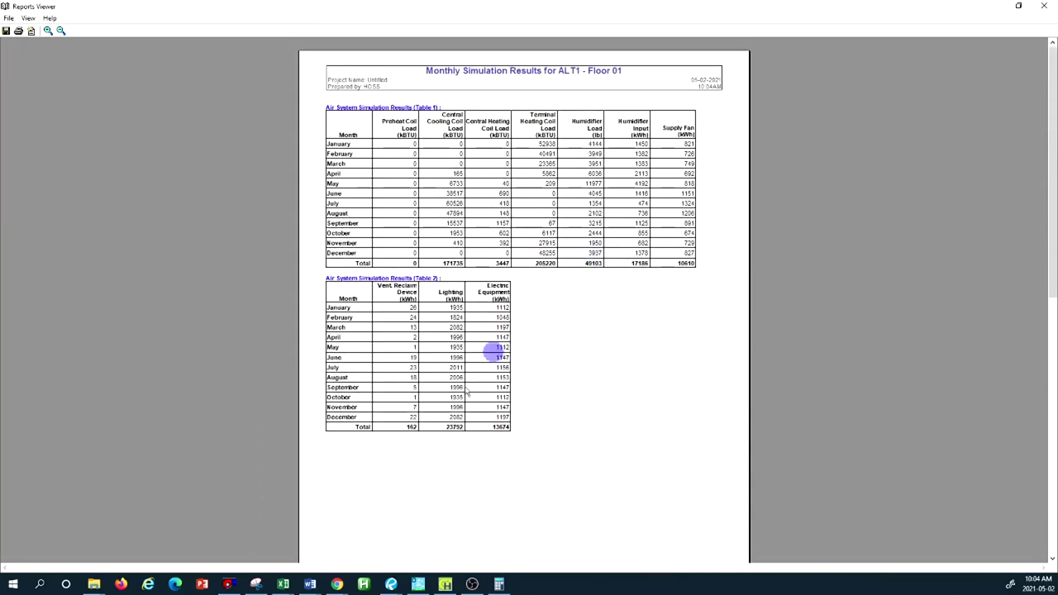
left_click(48, 31)
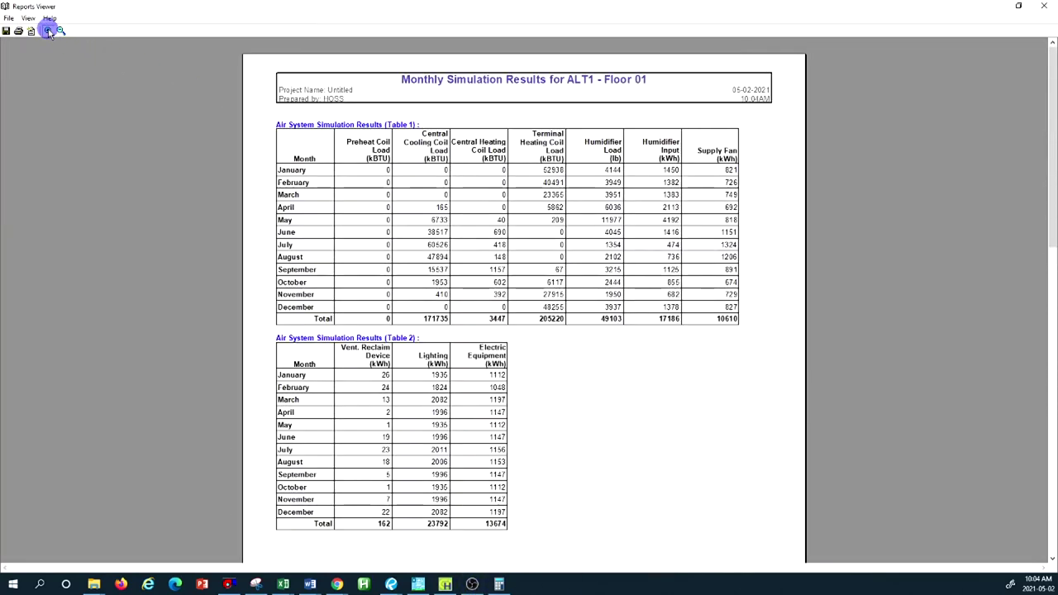
scroll(370, 104, "down", 1)
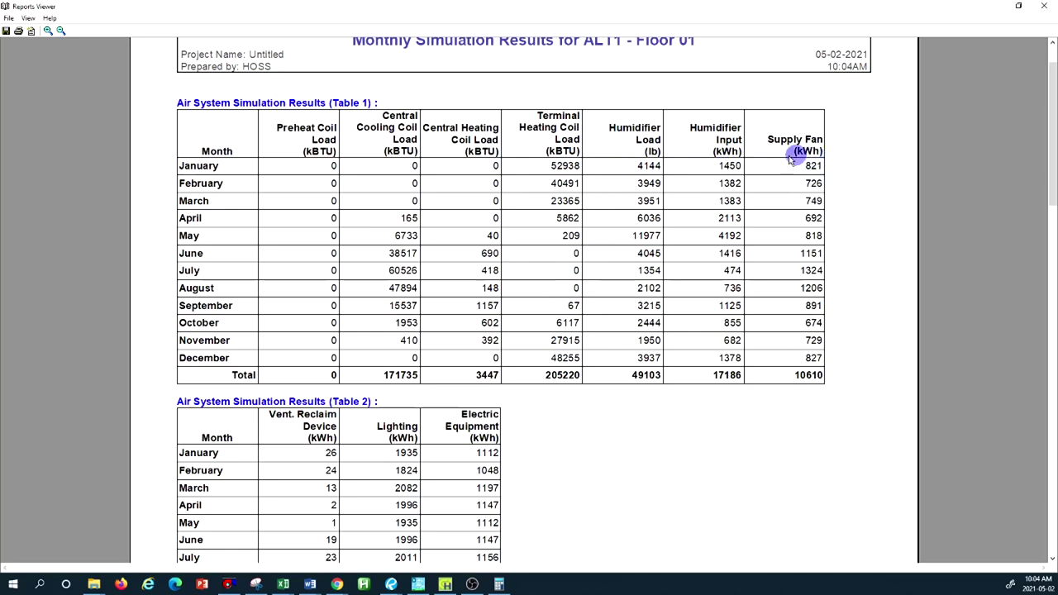
scroll(752, 258, "down", 3)
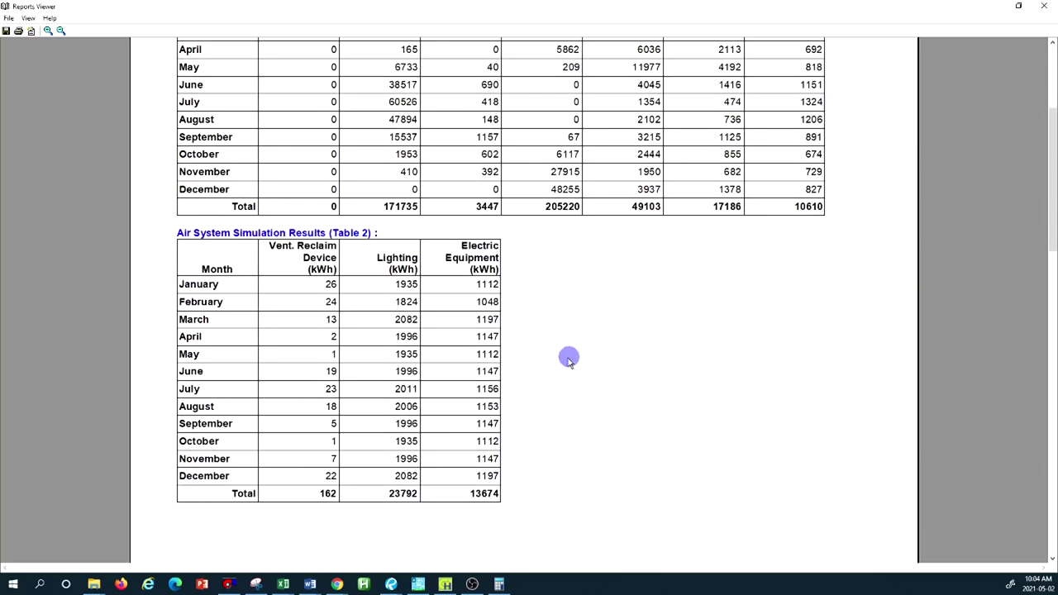
scroll(619, 287, "up", 3)
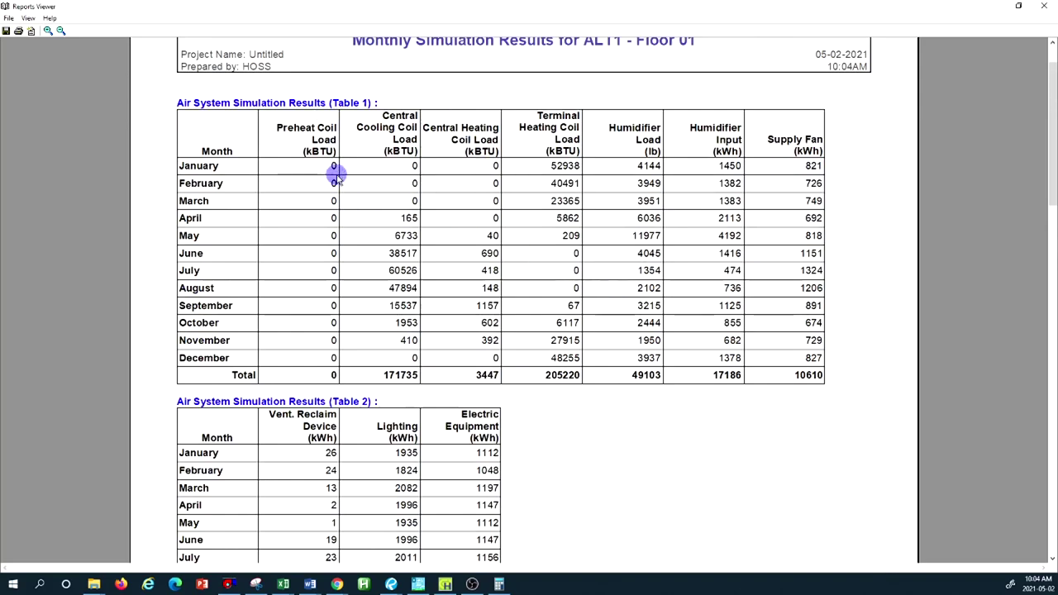
scroll(378, 181, "down", 1)
scroll(378, 180, "down", 1)
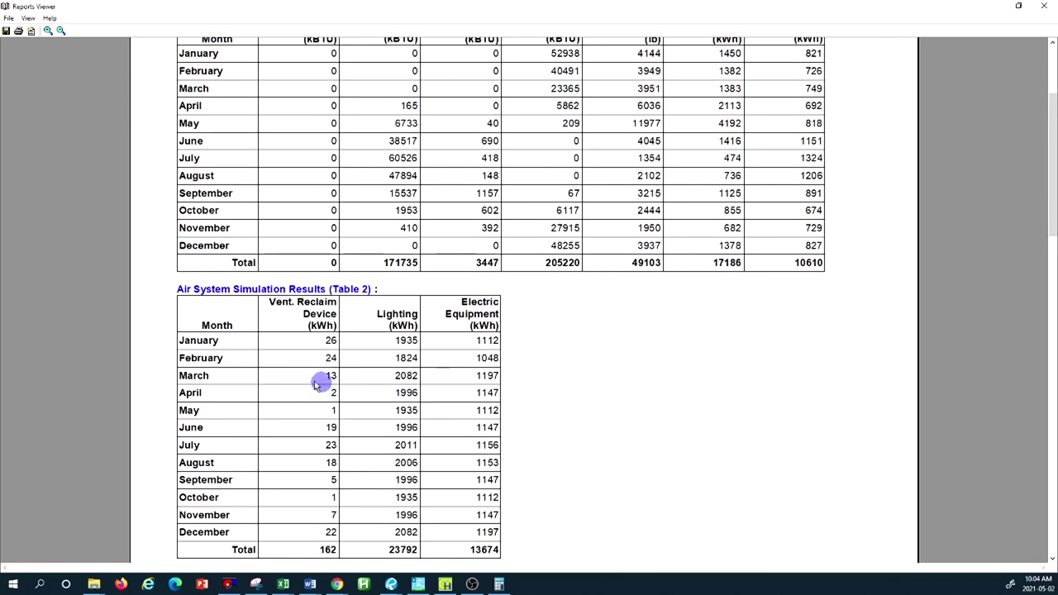
scroll(290, 376, "down", 1)
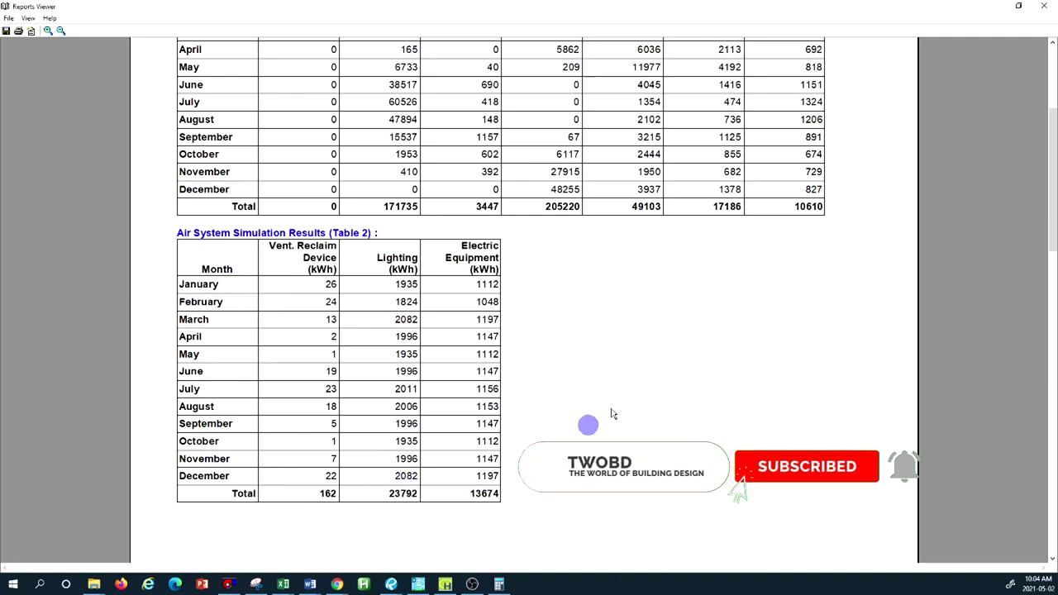
Examine the occupied and unoccupied zone temperature statistics for ALT1 - Floor 01, and close the report.
scroll(659, 402, "down", 10)
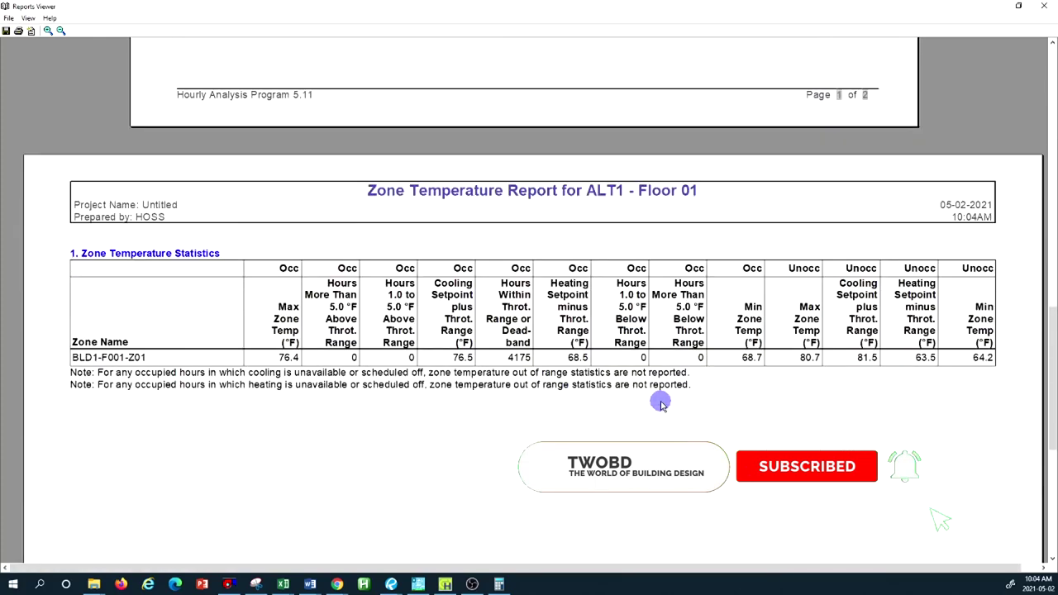
scroll(659, 402, "down", 1)
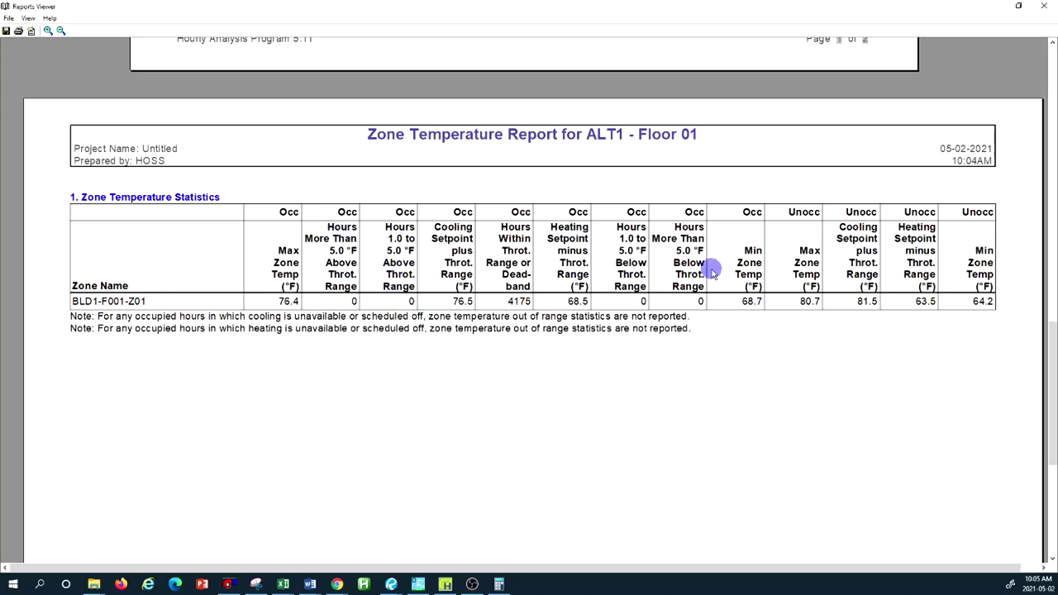
scroll(848, 347, "down", 10)
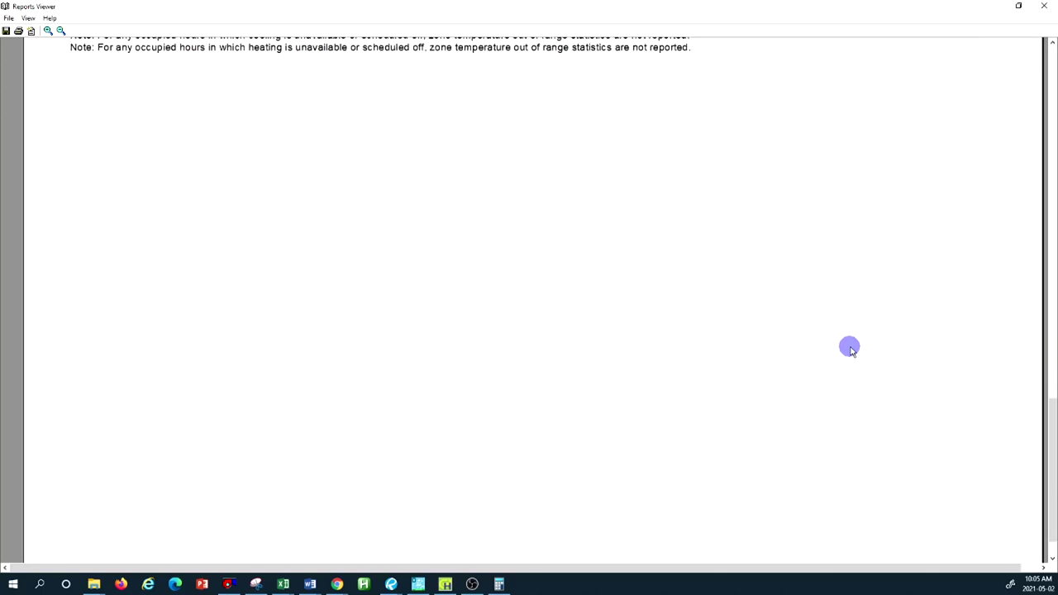
scroll(852, 349, "up", 10)
scroll(856, 351, "up", 4)
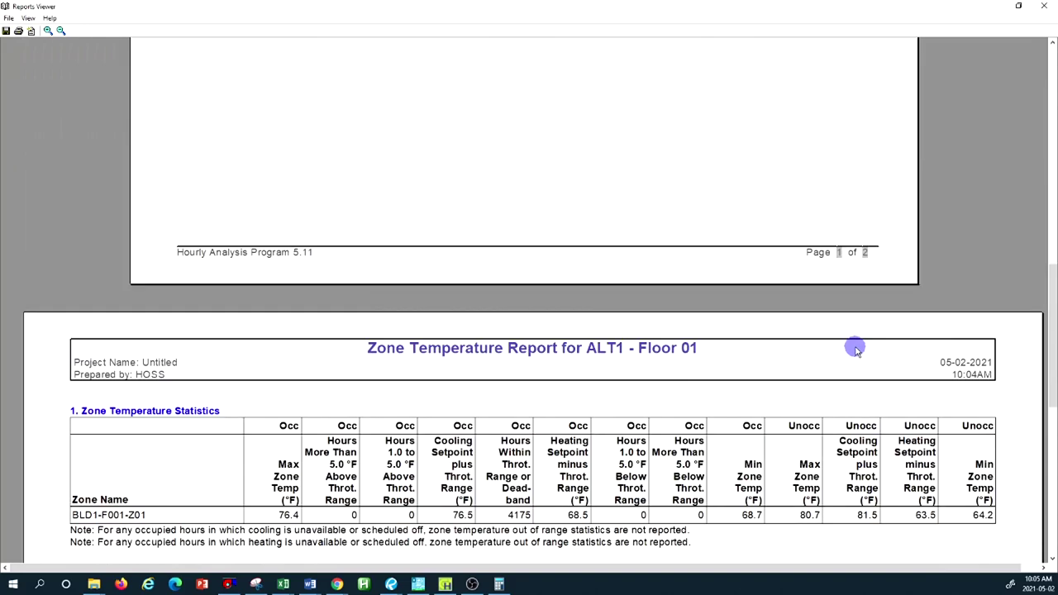
scroll(856, 350, "down", 3)
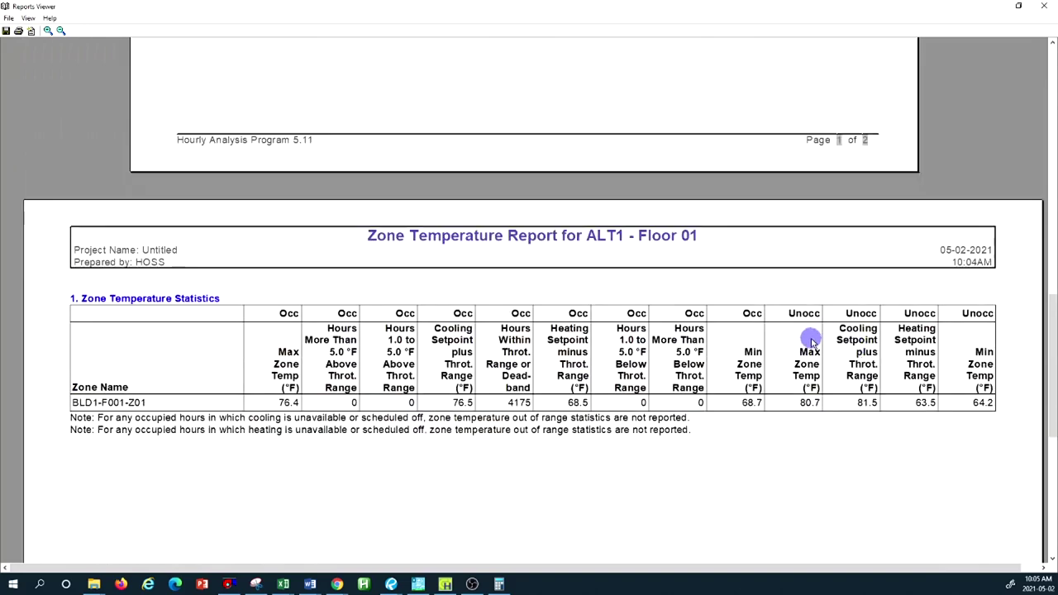
key("alt+F4")
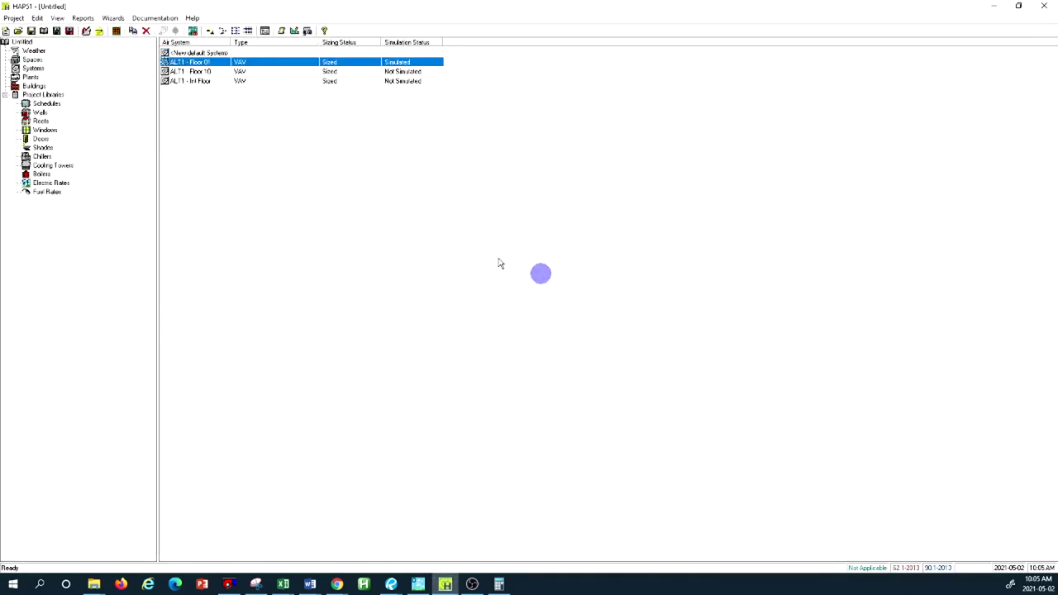